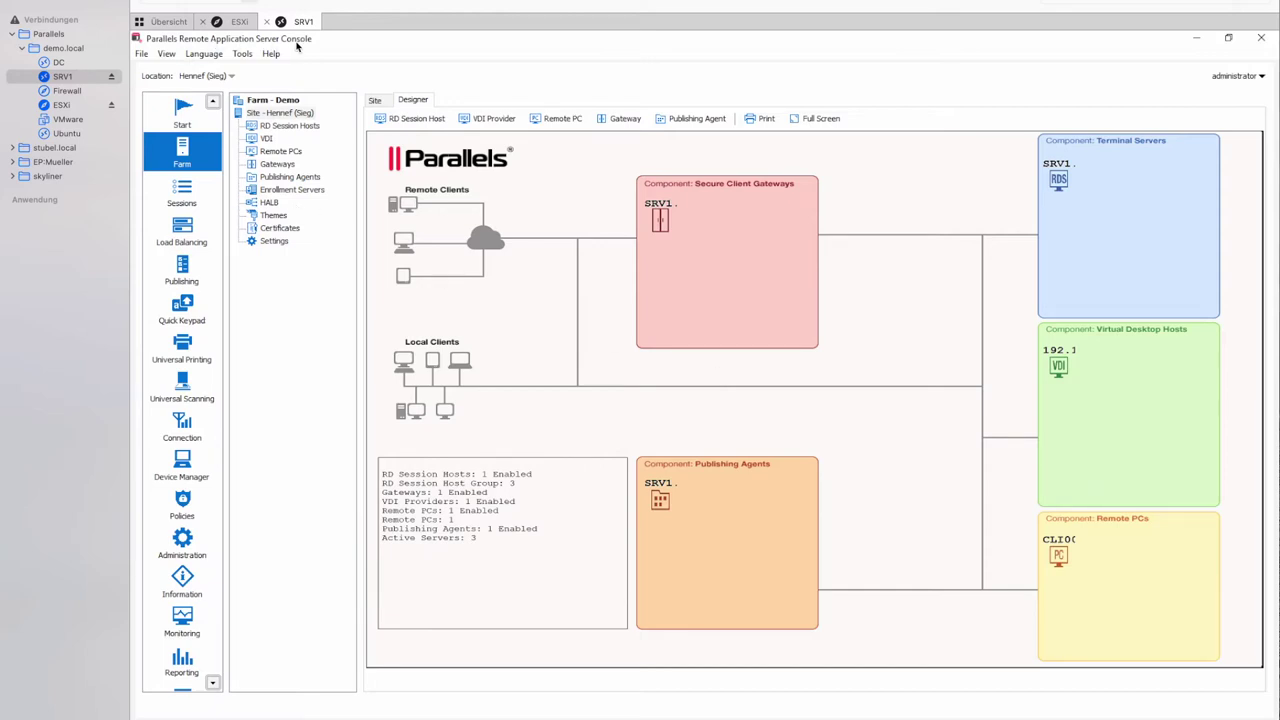
Switch the Farm view from the Designer diagram to the site list showing Hennef (Sieg).
left_click(275, 101)
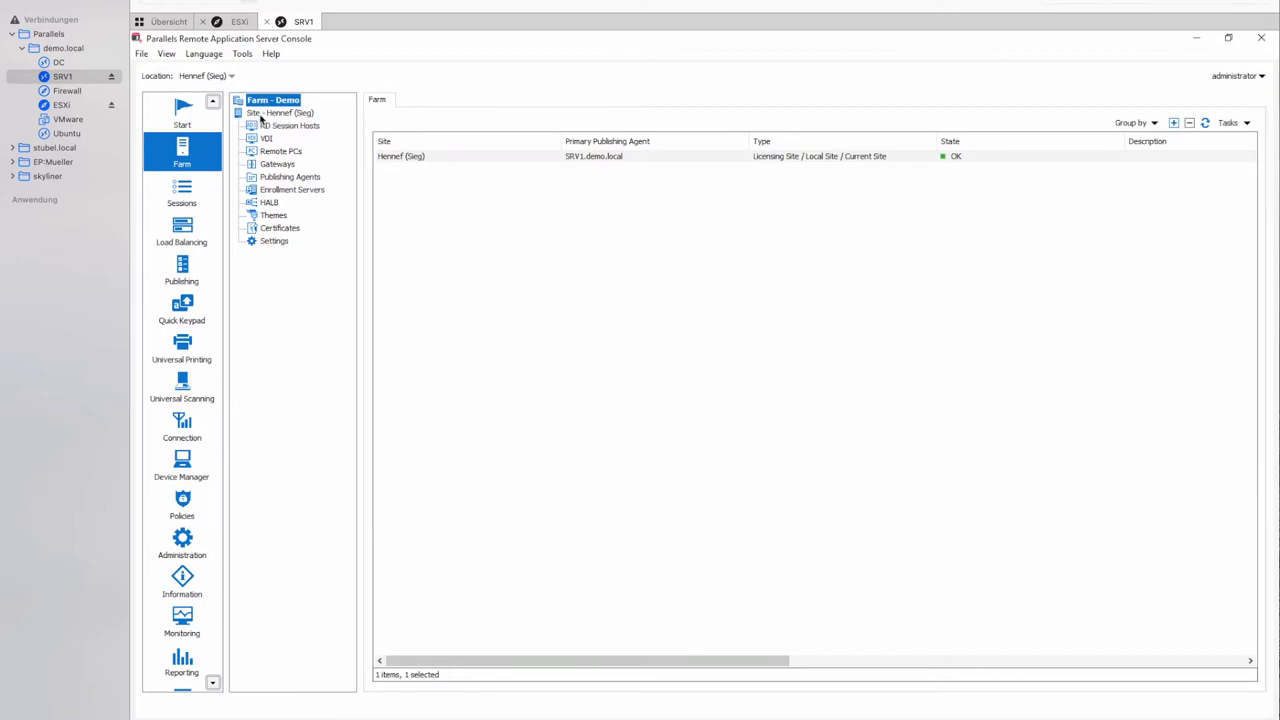
Open the Hennef (Sieg) site's servers, grouped by role with status, CPU and RAM usage.
left_click(264, 114)
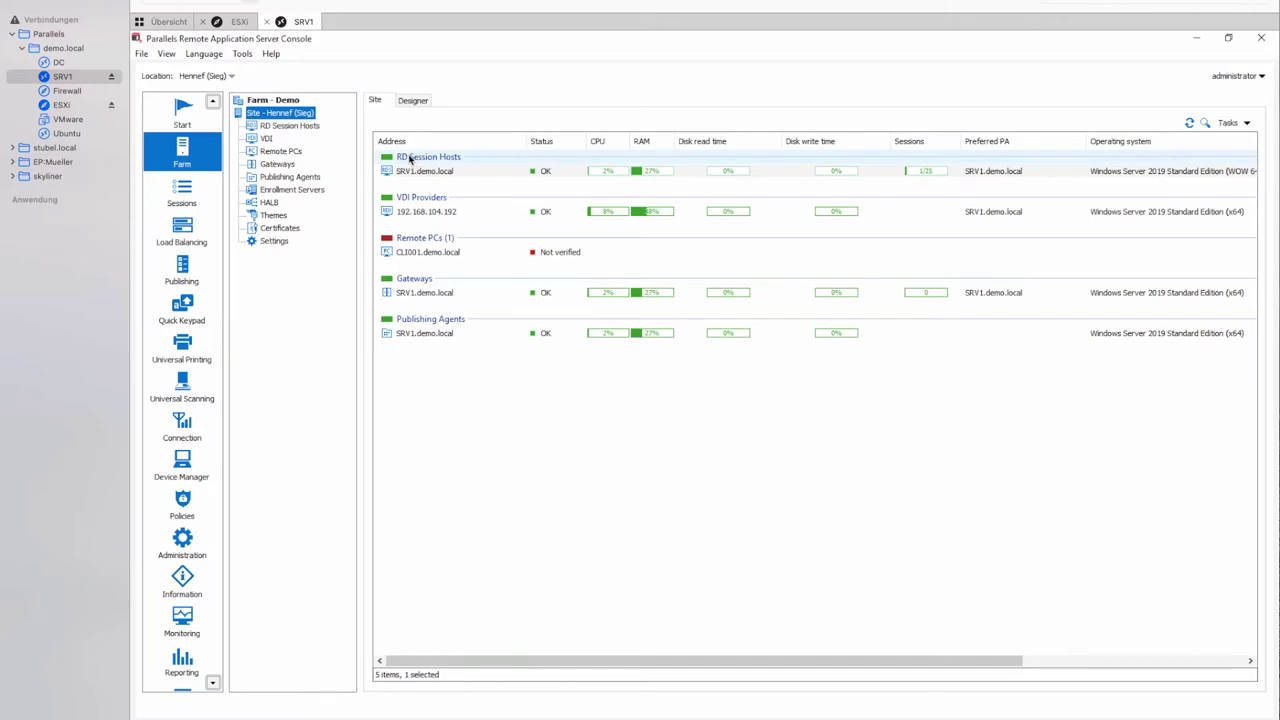
left_click(440, 174)
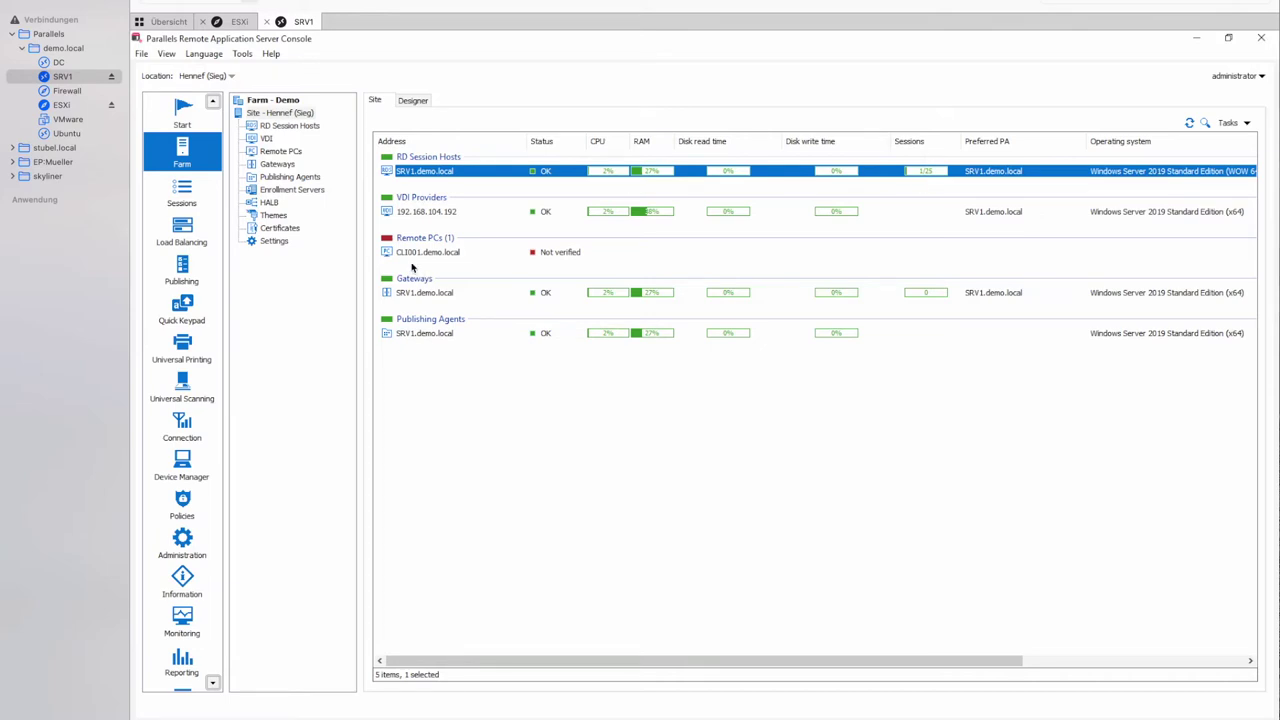
left_click(426, 213)
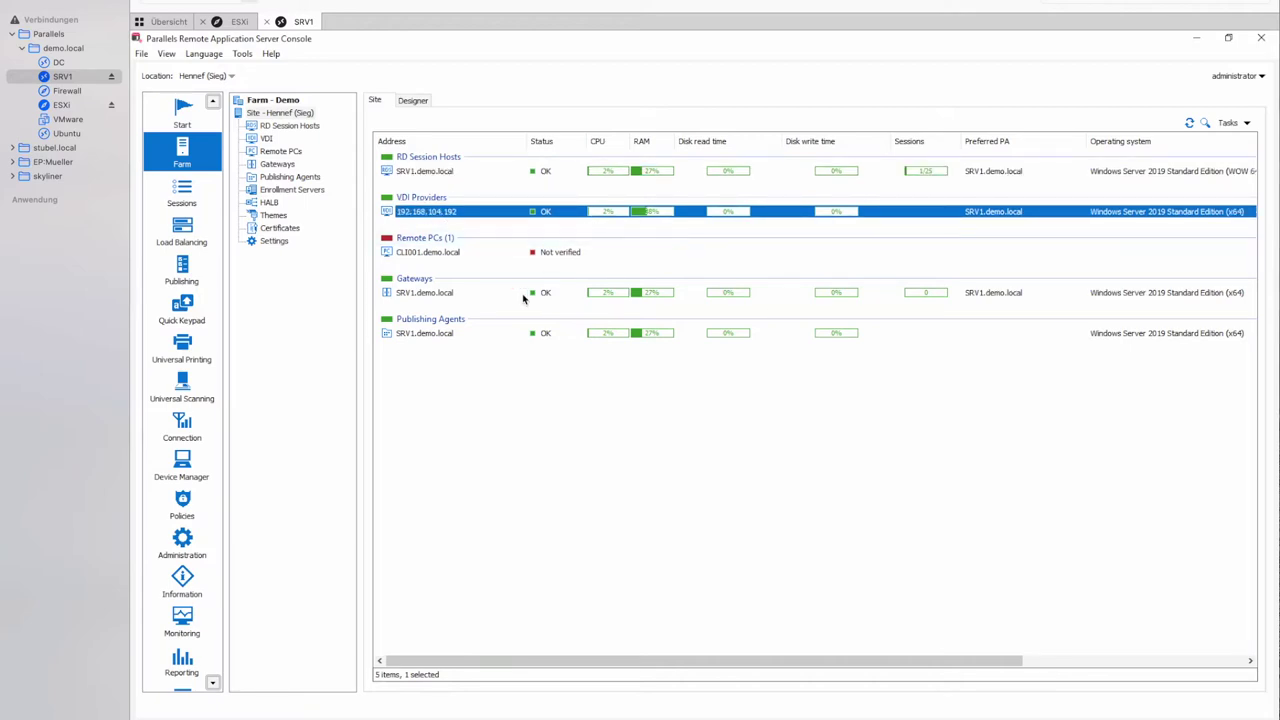
left_click(428, 294)
left_click(422, 333)
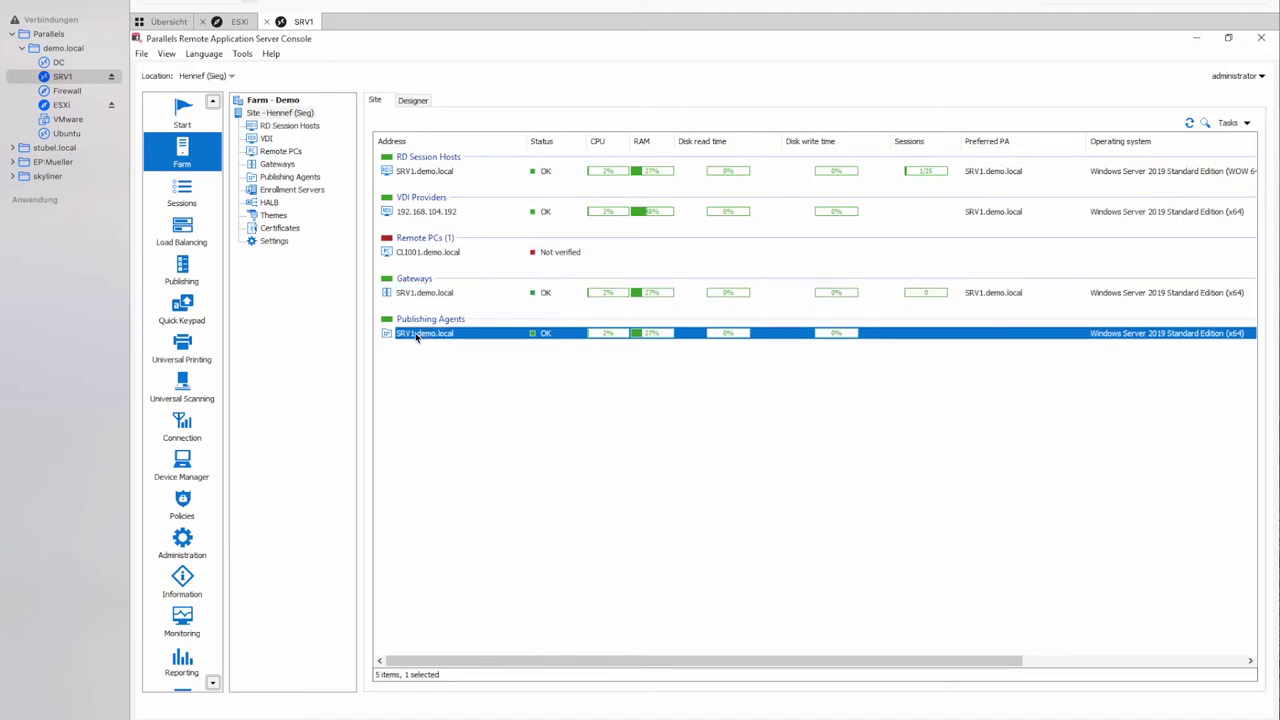
left_click(424, 293)
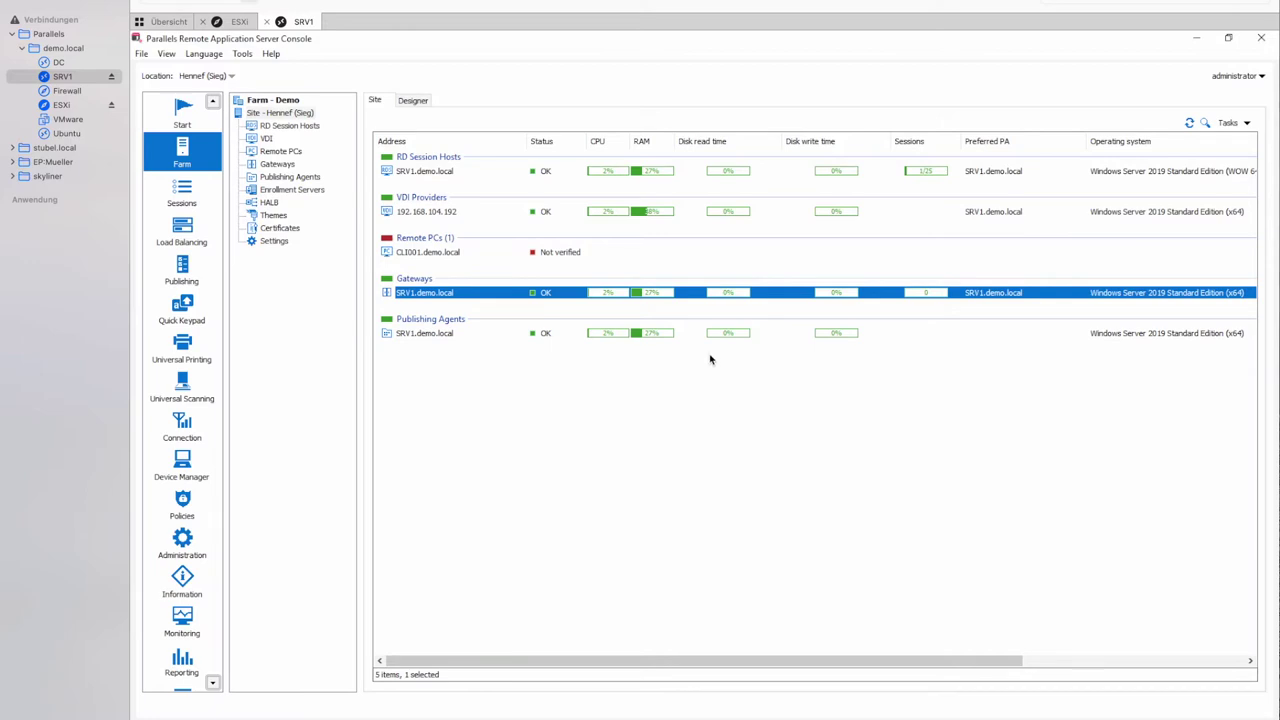
Review the farm layout diagram and remote PC CLI001.demo.local details, then leave the console.
left_click(414, 101)
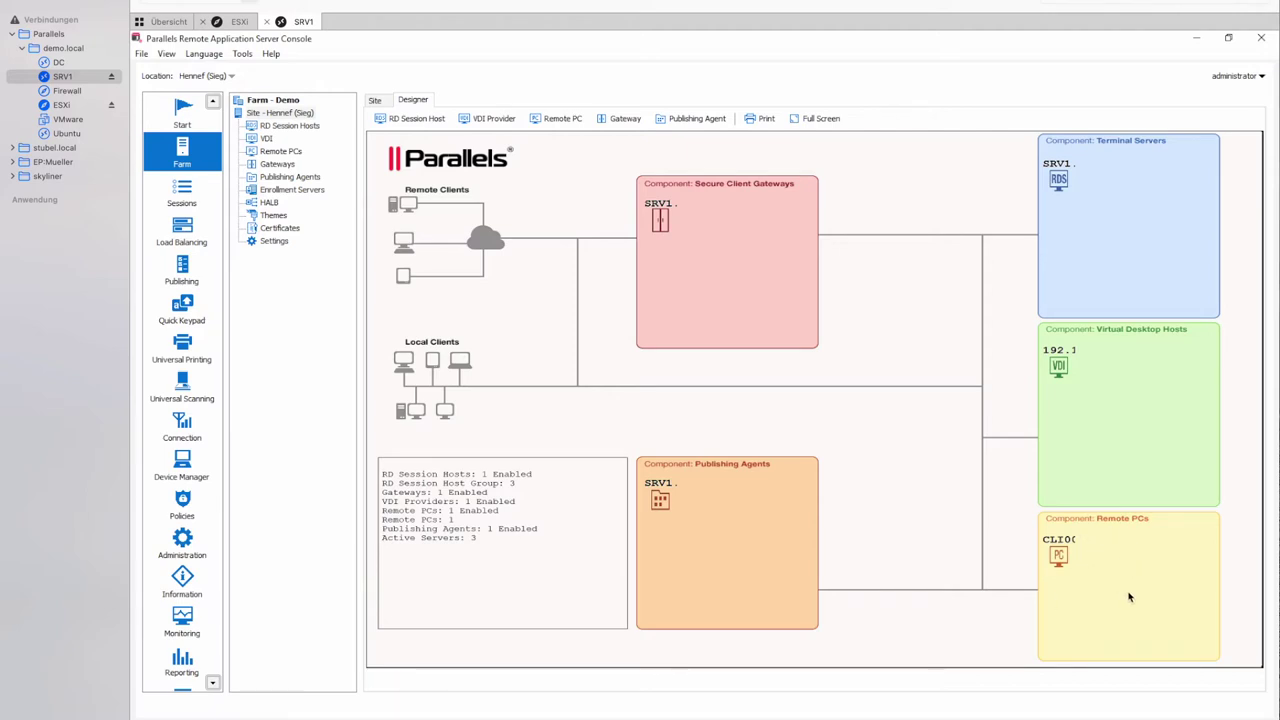
left_click(1059, 562)
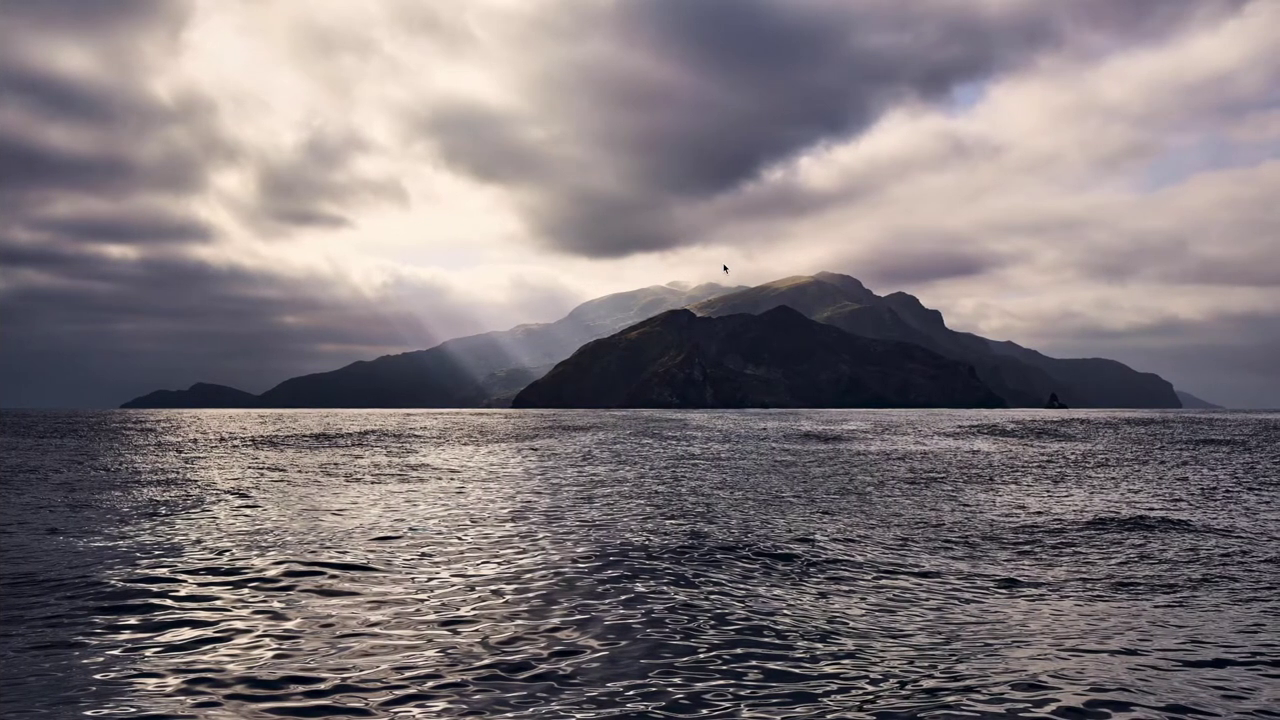
mouse_move(714, 712)
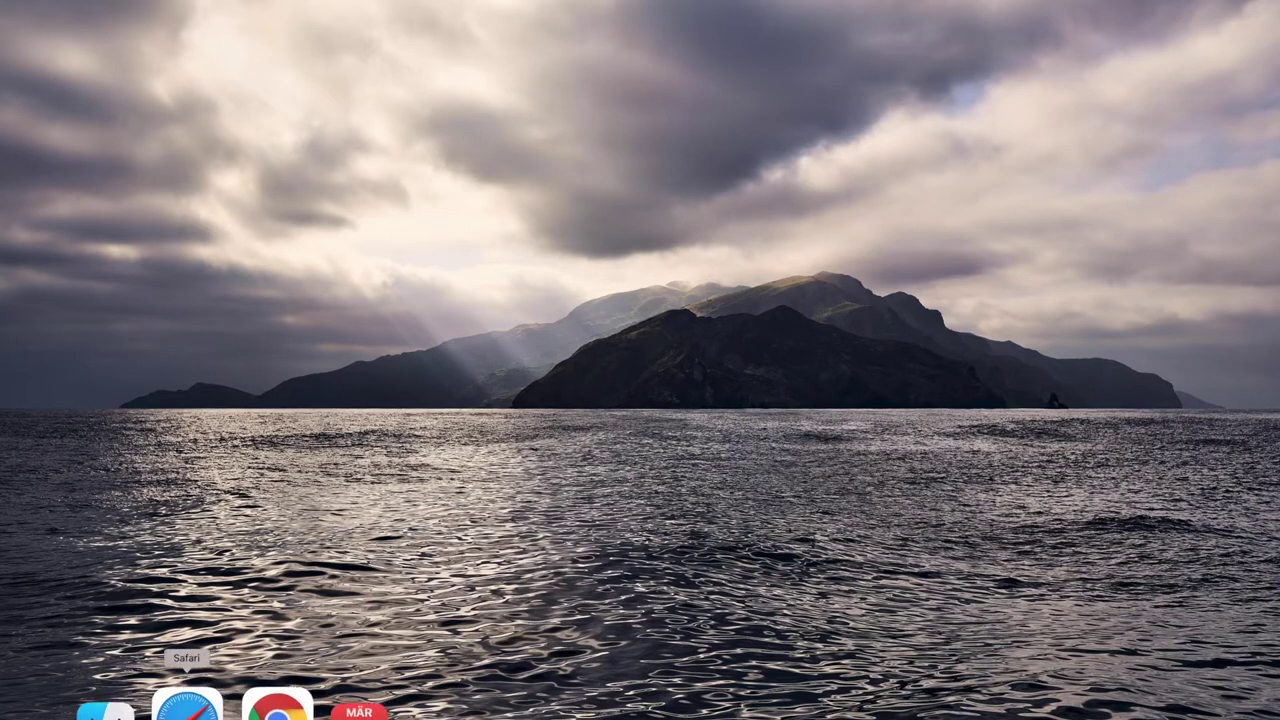
Launch Safari on google.de, position its window, and get the address bar ready.
left_click(219, 708)
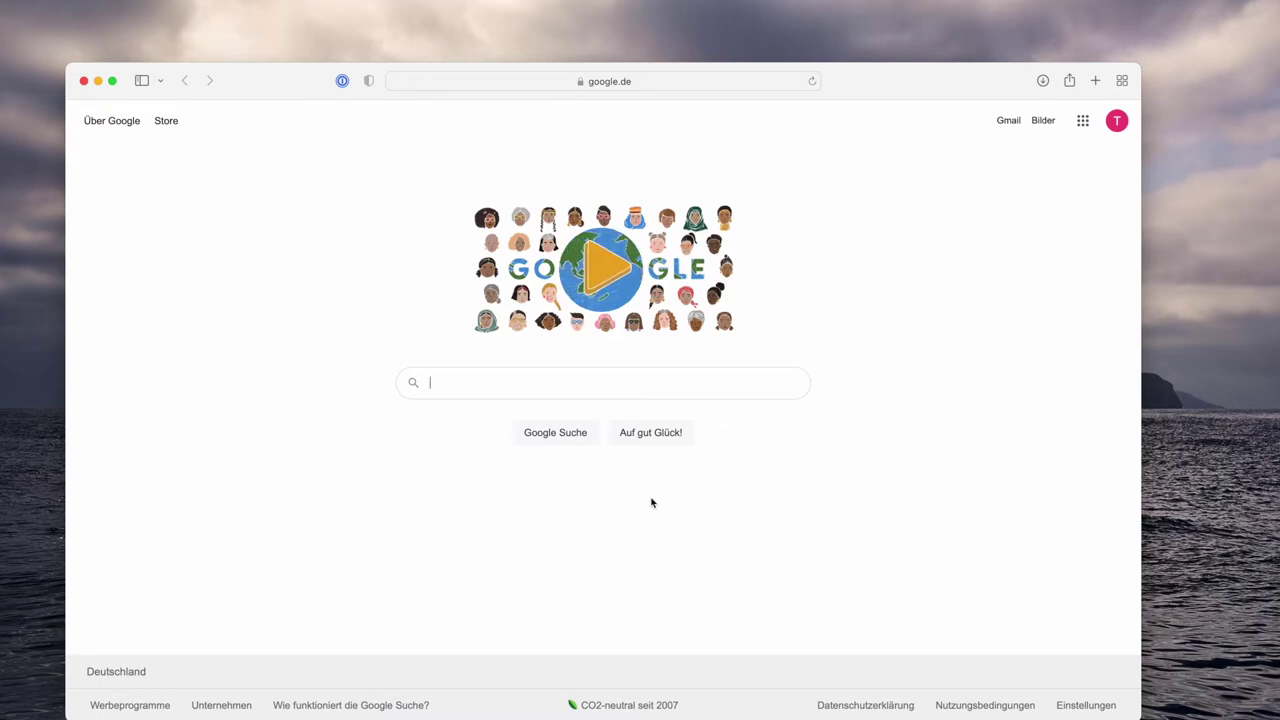
left_click_drag(906, 95, 966, 74)
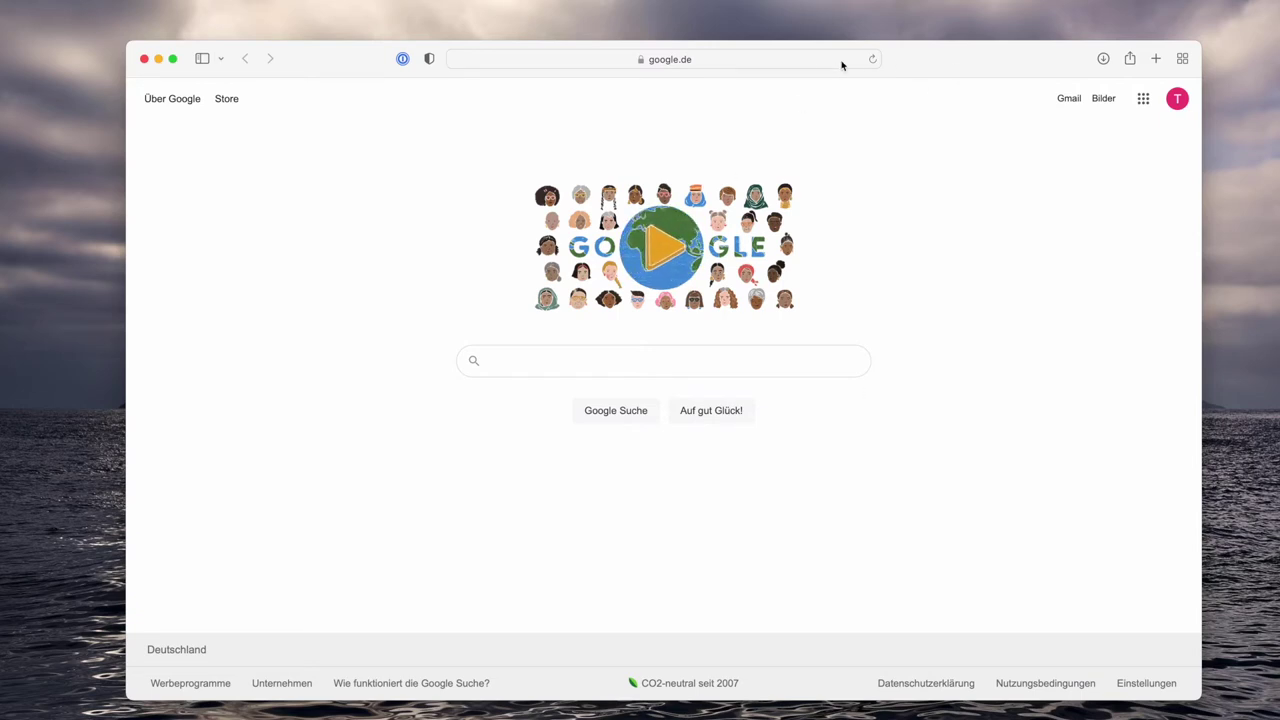
mouse_move(955, 66)
left_mouse_down()
mouse_move(983, 97)
mouse_move(943, 71)
mouse_move(962, 67)
left_mouse_up()
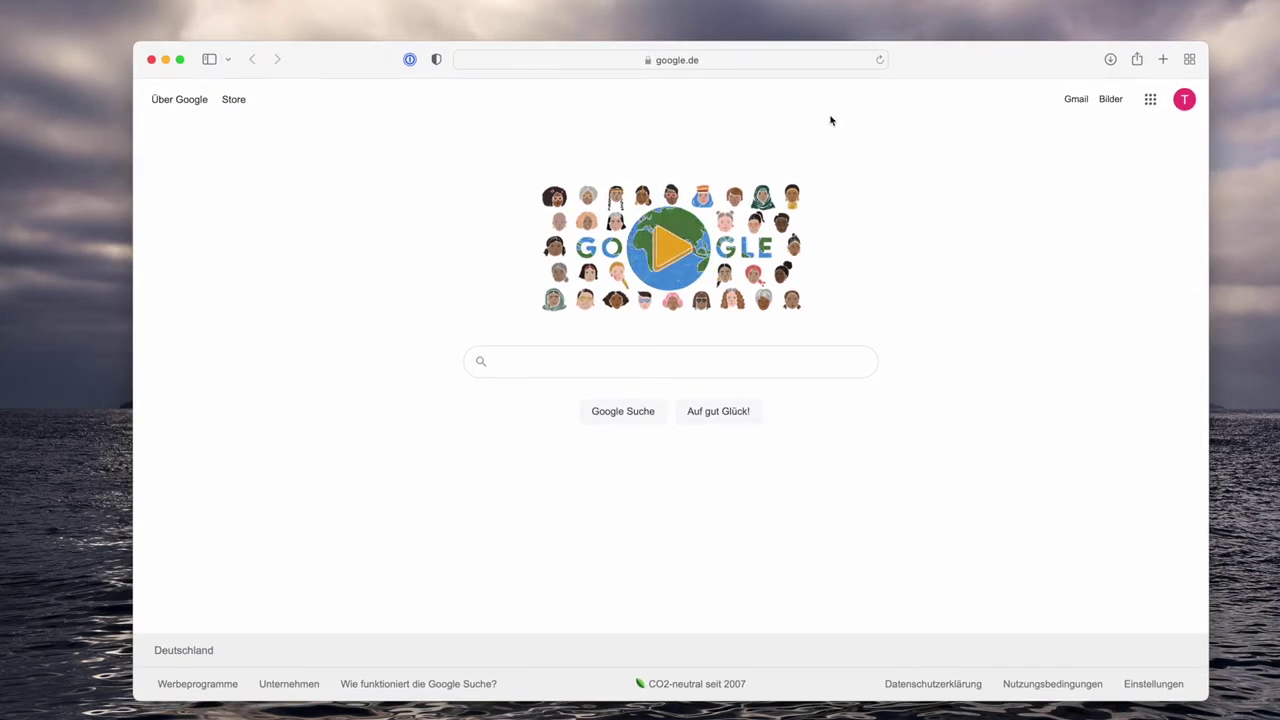
left_click_drag(954, 69, 940, 73)
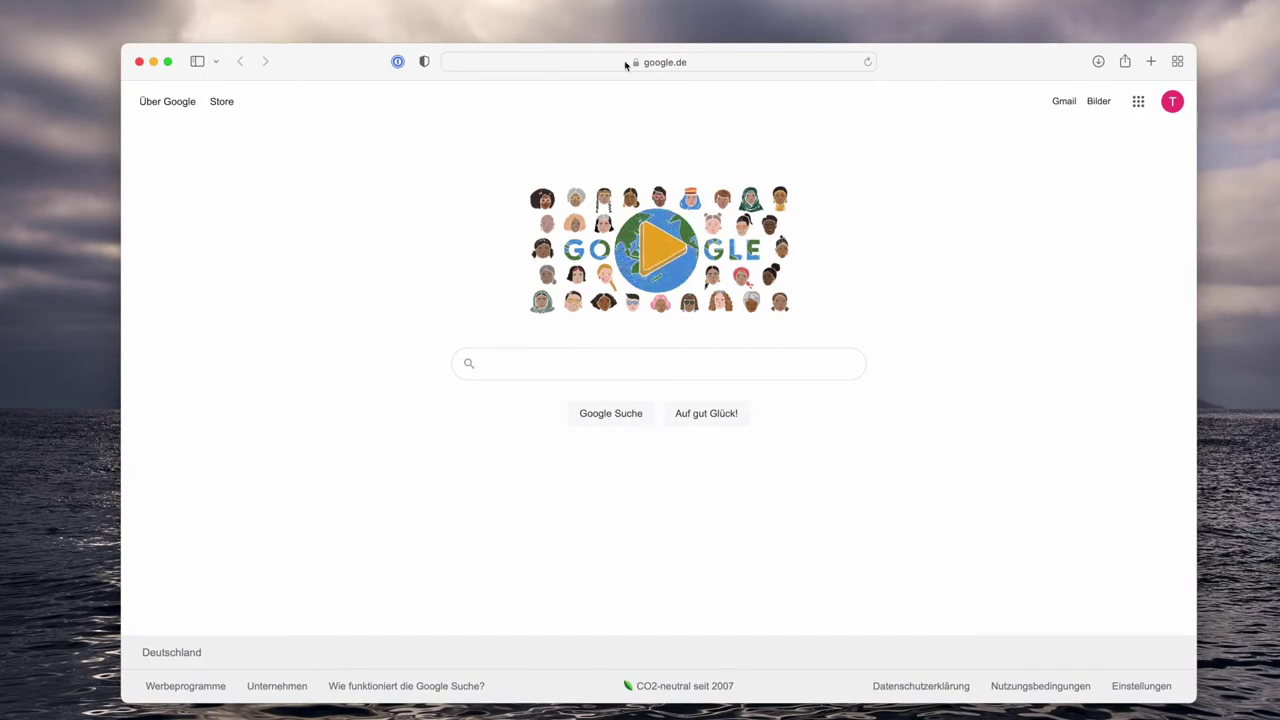
left_click(730, 64)
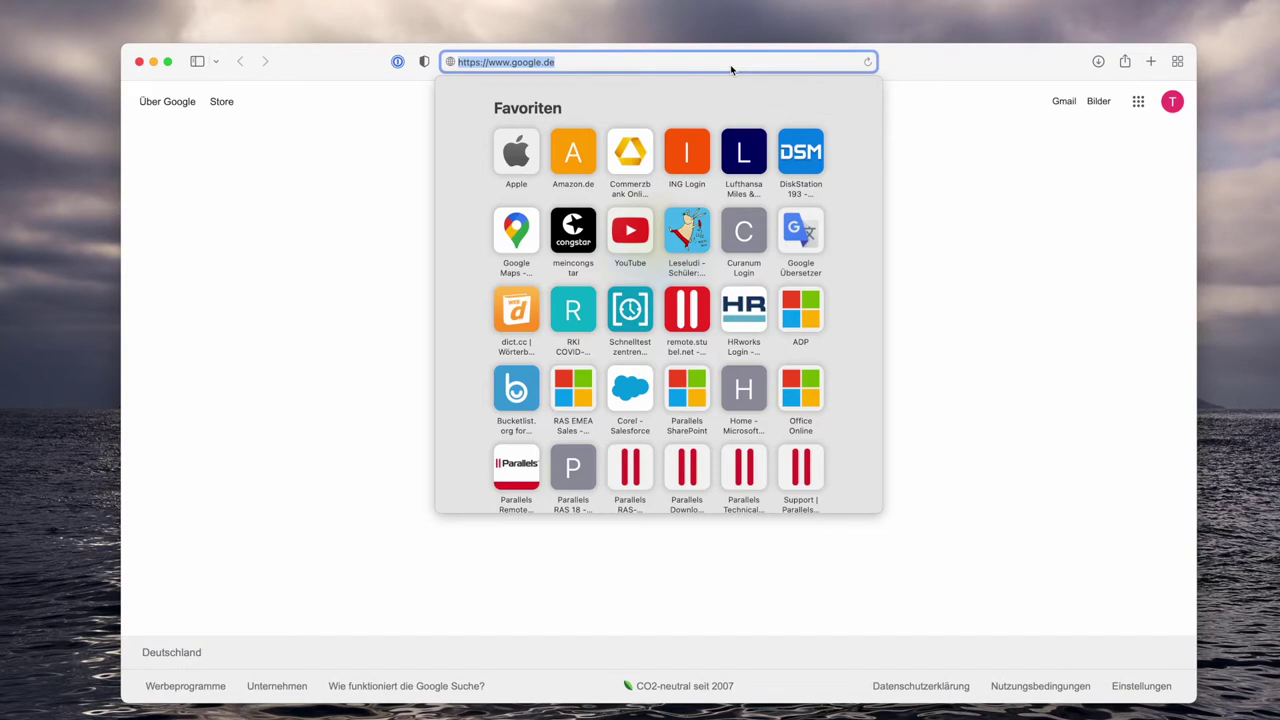
Go to remote.stubel.net and sign in to the Demo portal with the user name and password.
type("remote.stu")
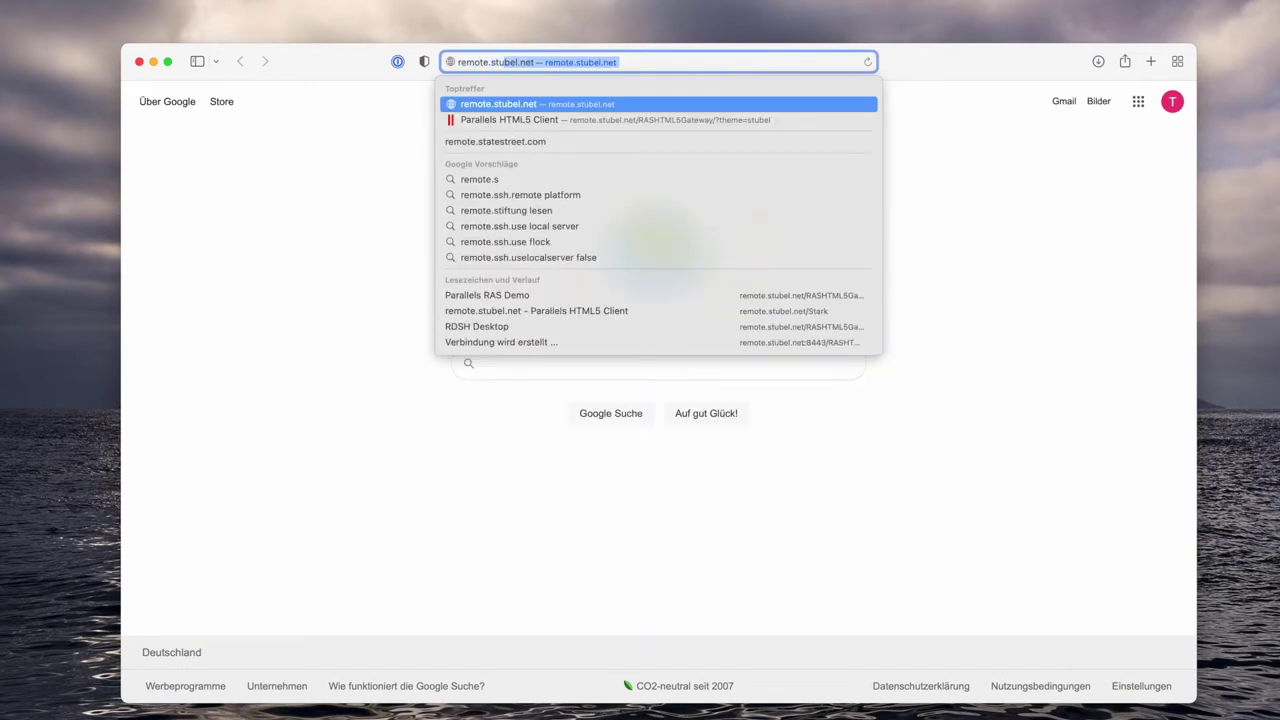
type("bel")
key("Return")
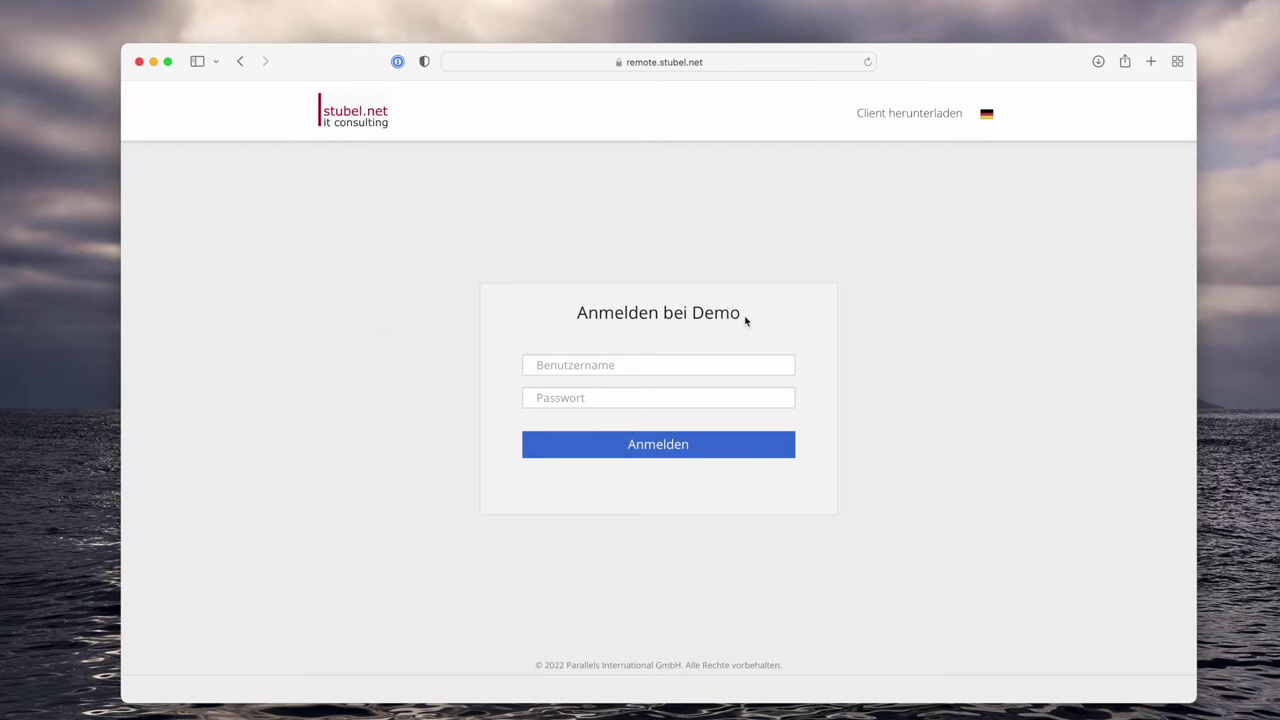
left_click(656, 365)
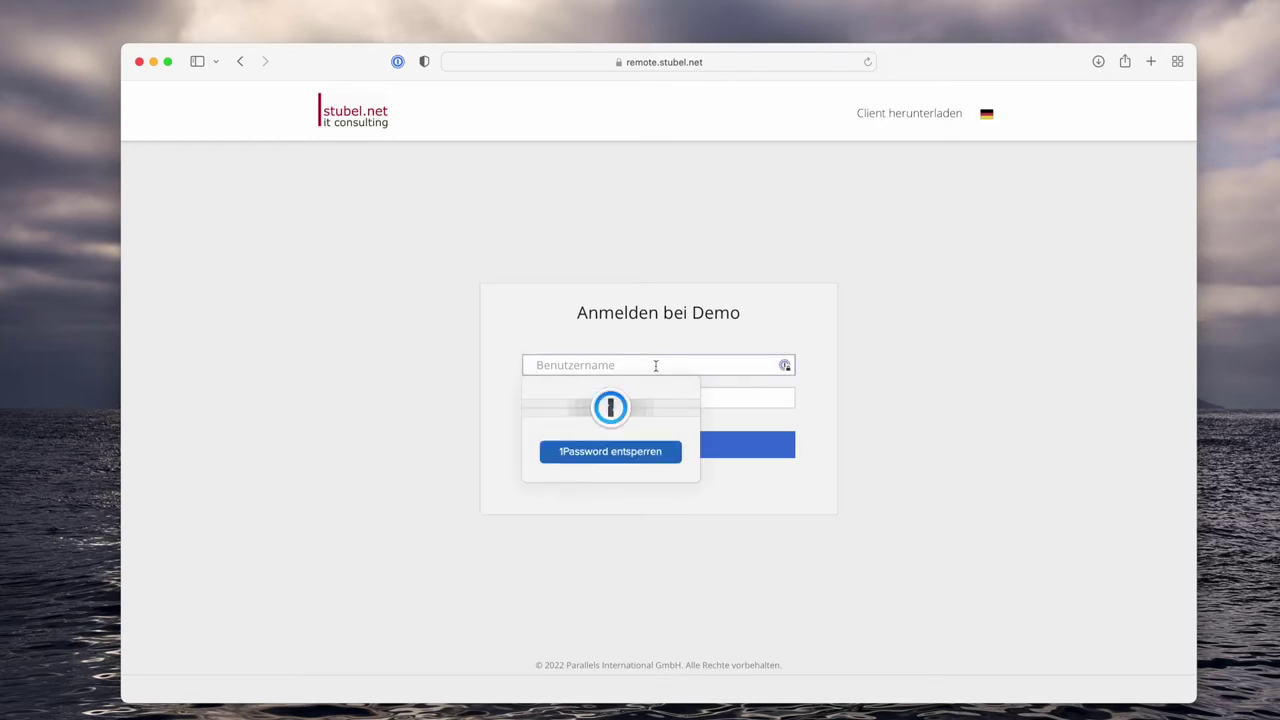
type("tom")
key("Tab")
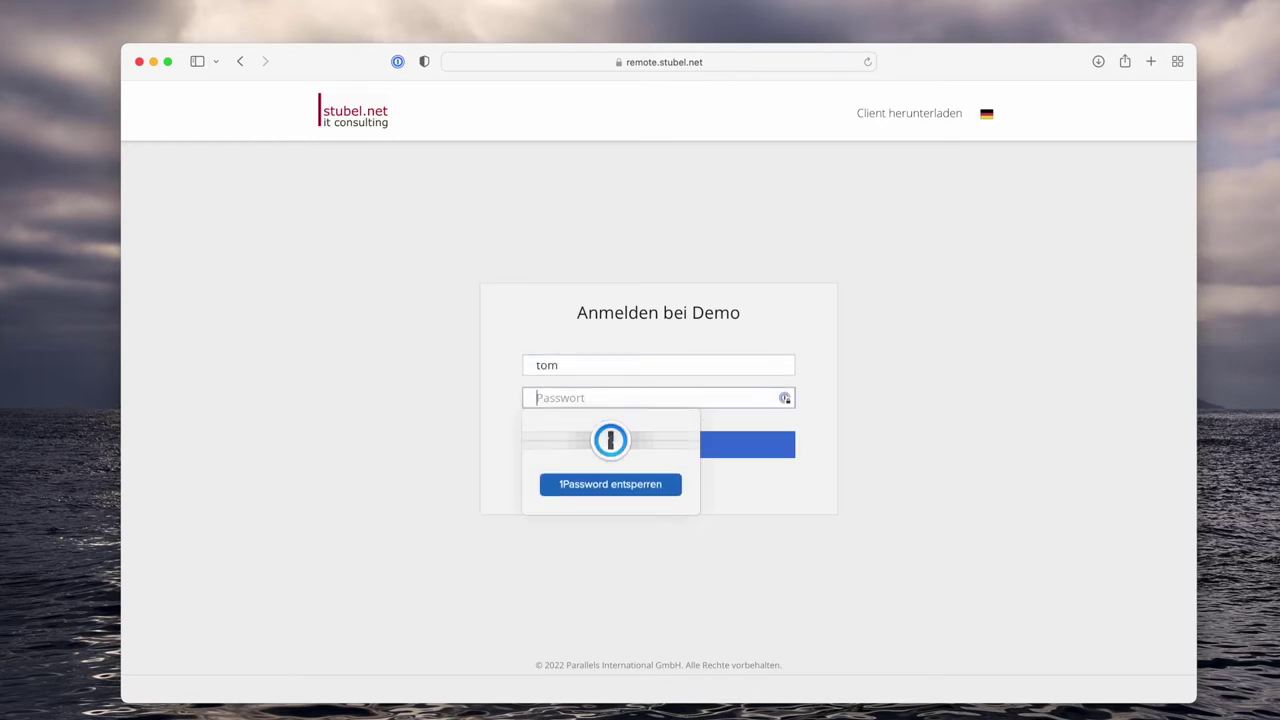
type("••••••••••")
key("Return")
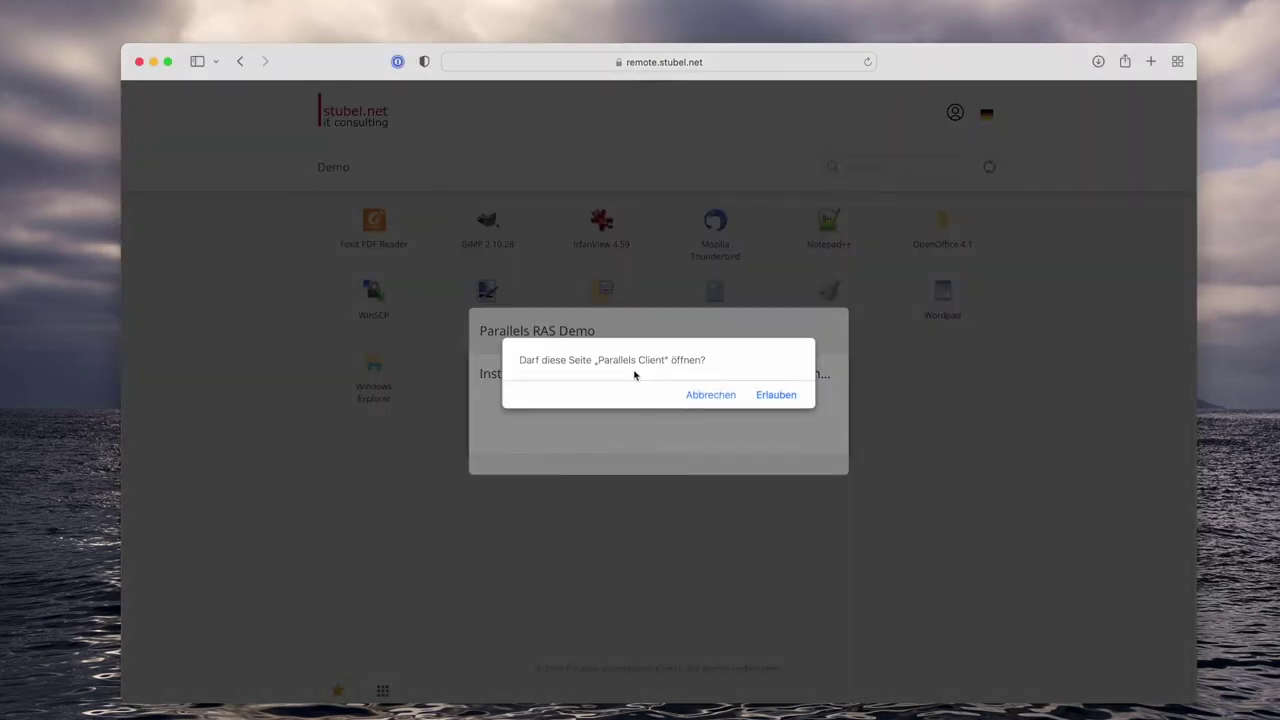
Decline the native Parallels Client and choose to always open apps in the HTML5 client.
left_click(708, 397)
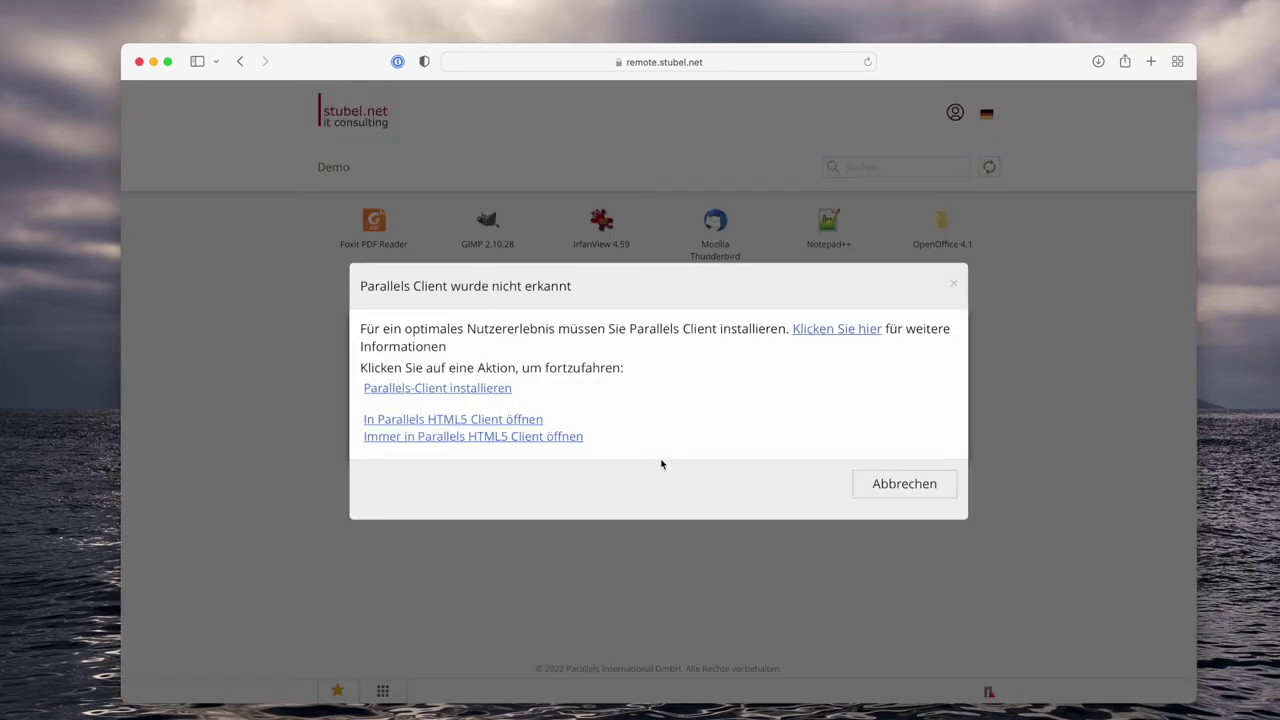
left_click(480, 436)
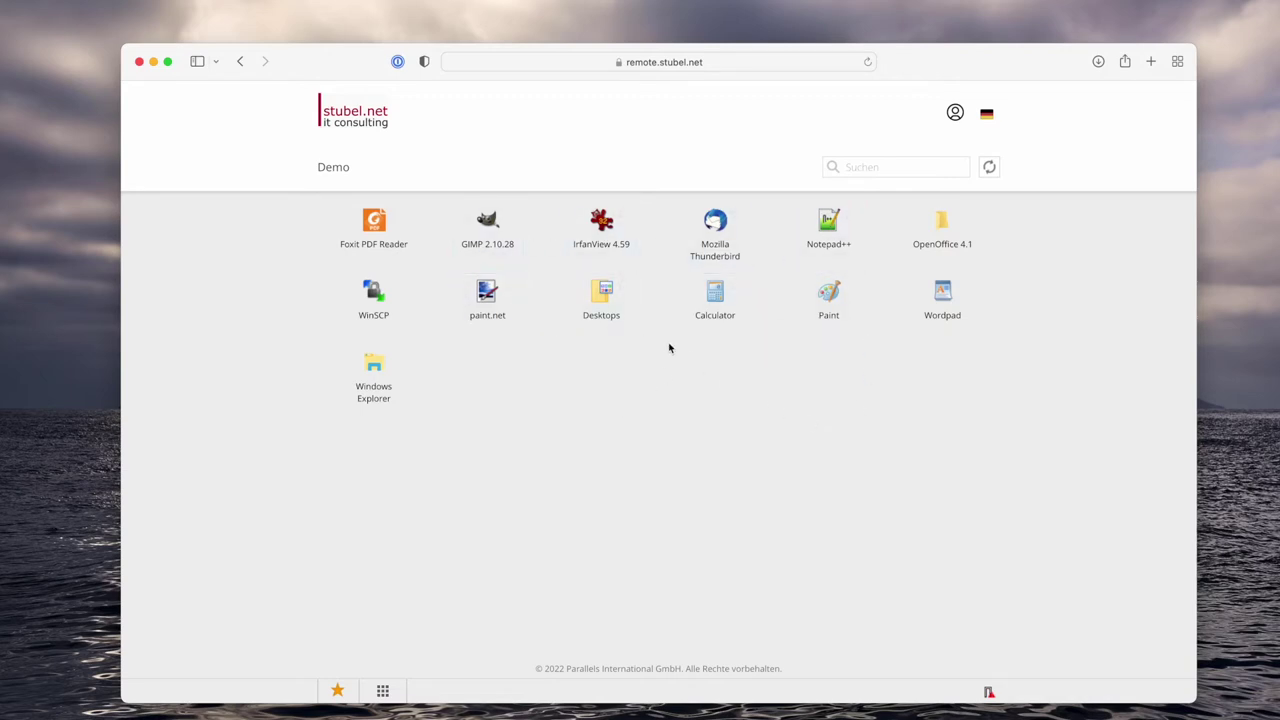
Look into the Desktops folder, return to the Demo list, and launch the remote Paint app.
left_click(602, 311)
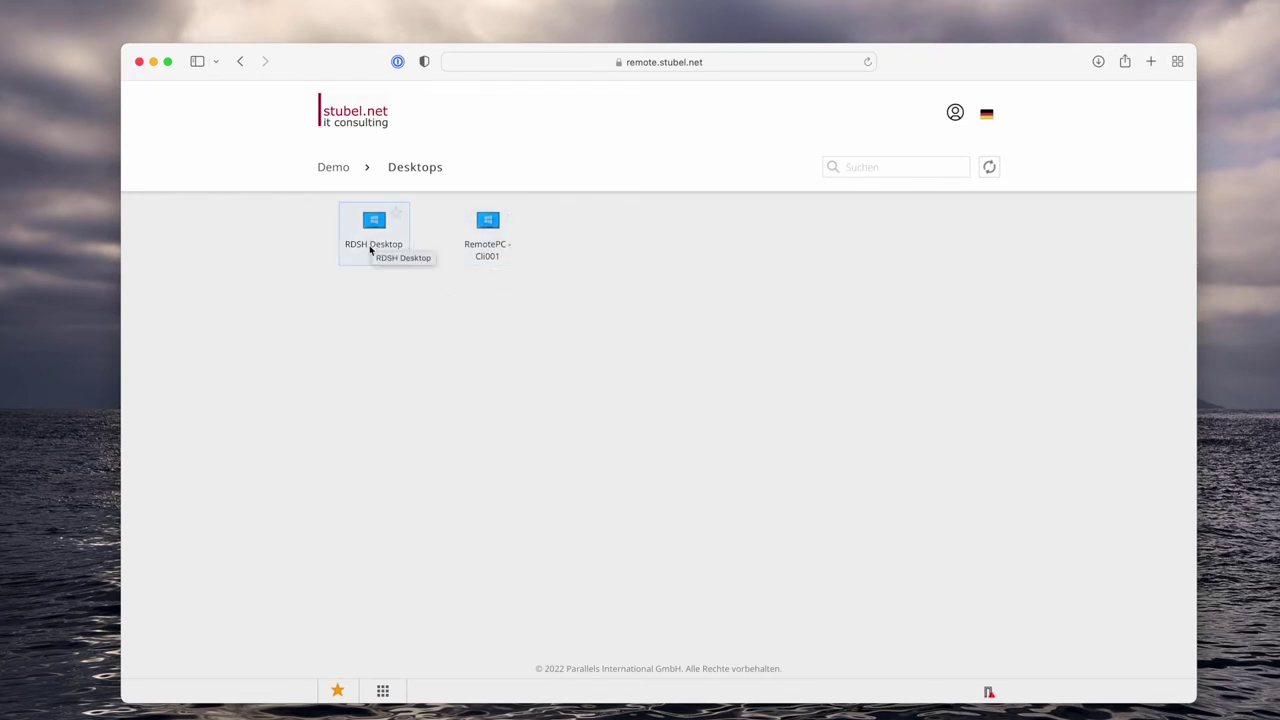
left_click(334, 167)
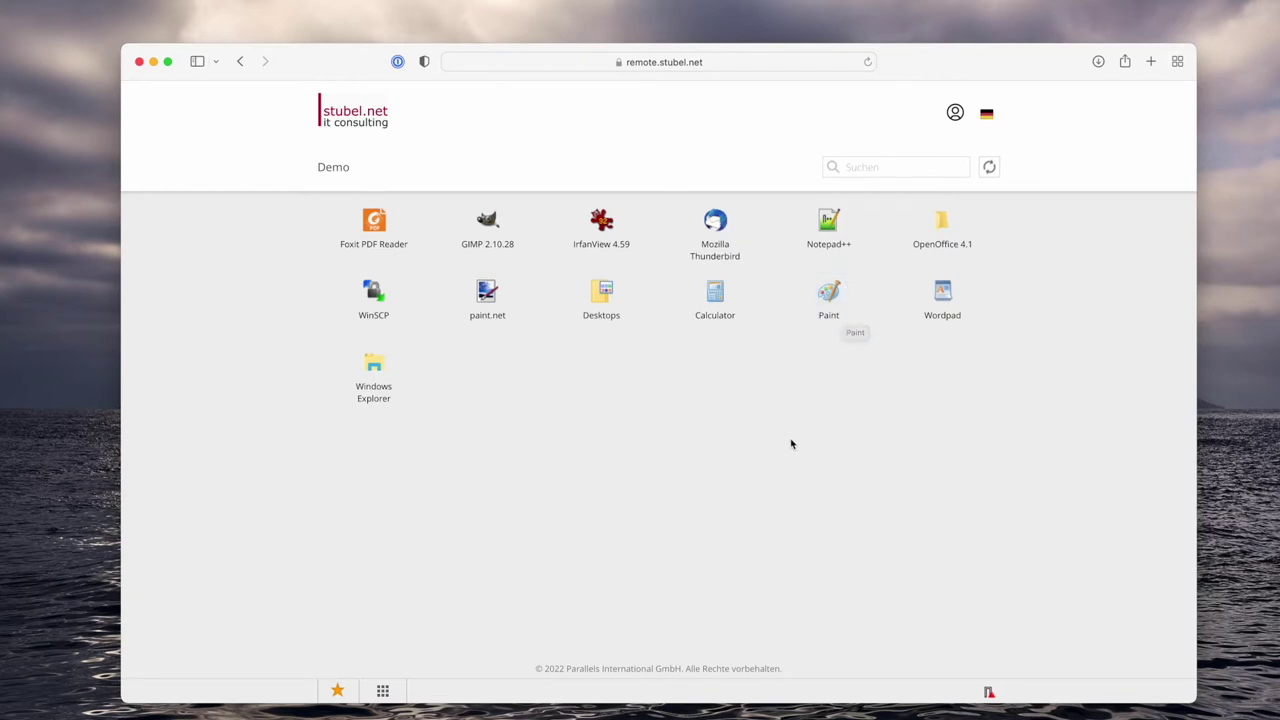
left_click(835, 300)
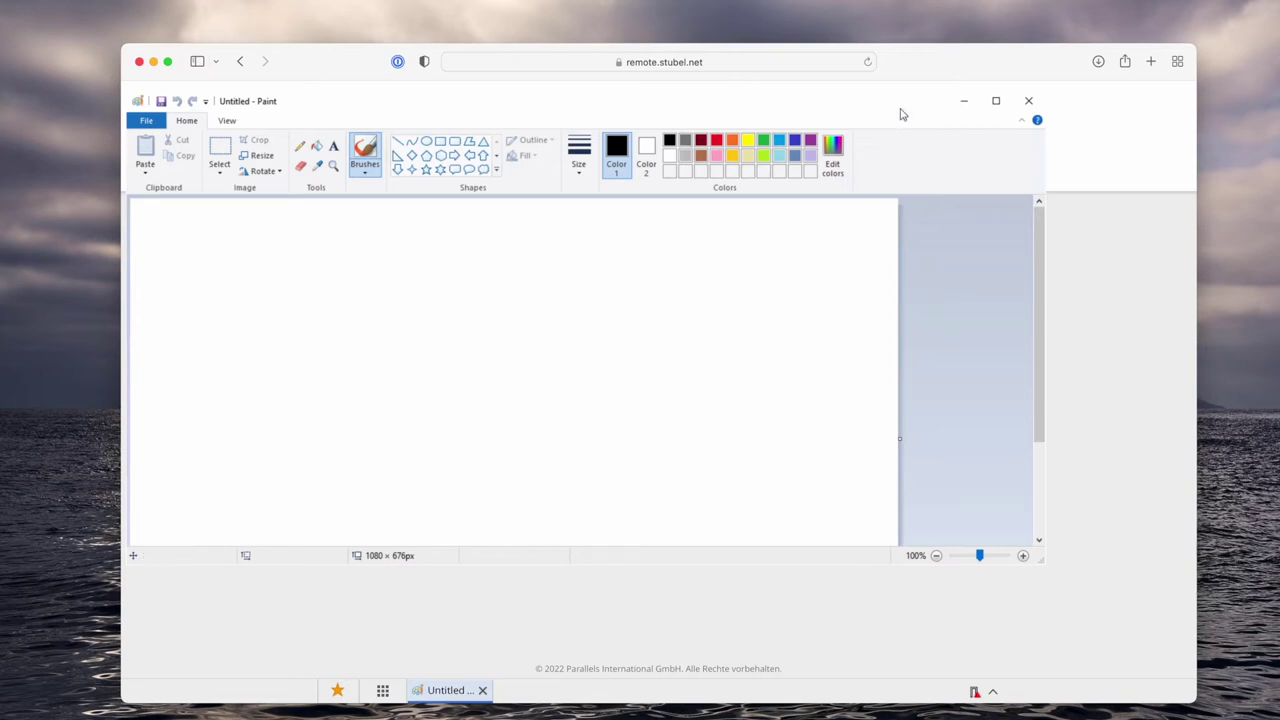
Draw black brush loops on the Paint canvas, then select all of them and copy them.
left_click_drag(900, 106, 991, 189)
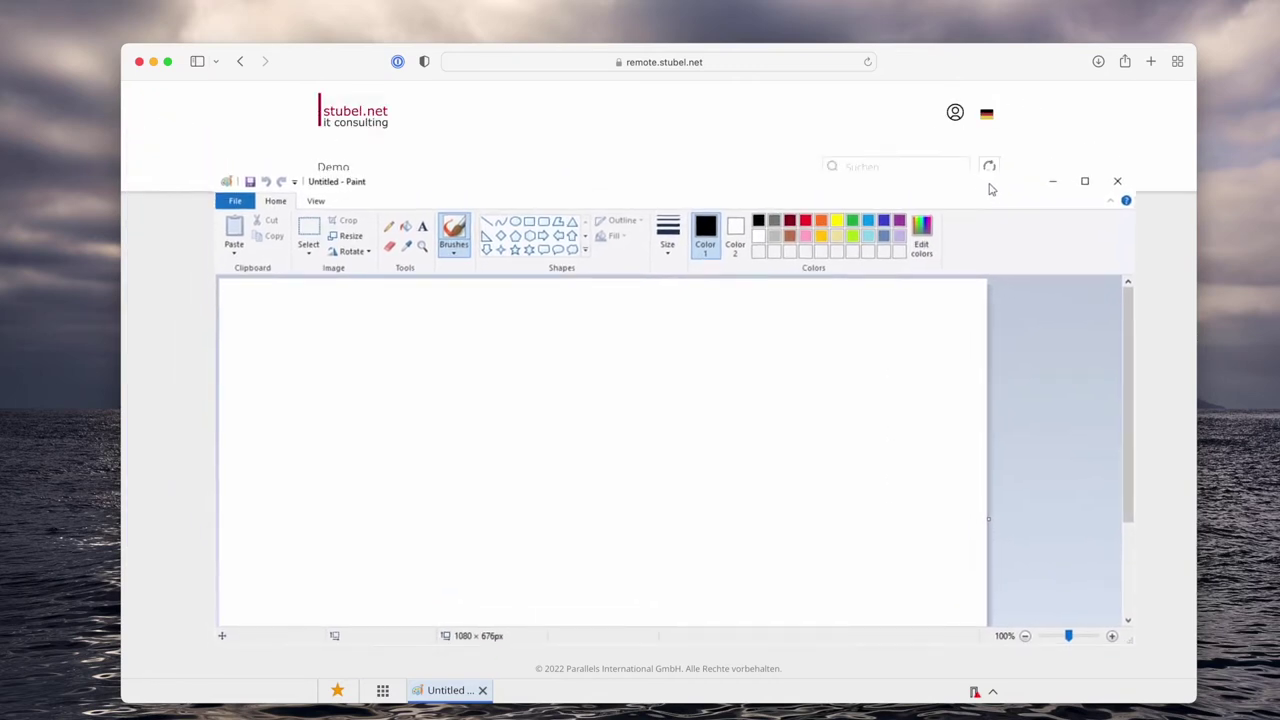
mouse_move(623, 399)
left_mouse_down()
mouse_move(655, 505)
mouse_move(588, 410)
mouse_move(470, 435)
mouse_move(528, 366)
left_mouse_up()
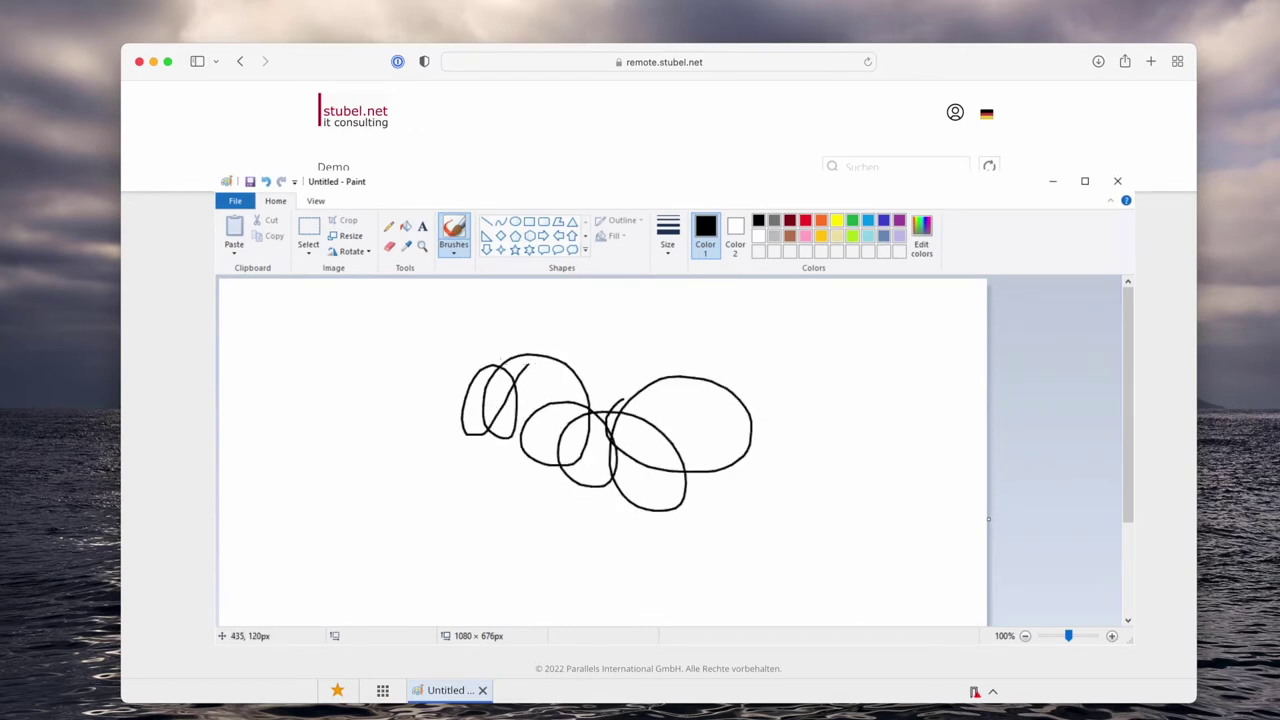
left_click(308, 230)
left_click_drag(439, 335, 491, 468)
left_click_drag(578, 505, 768, 530)
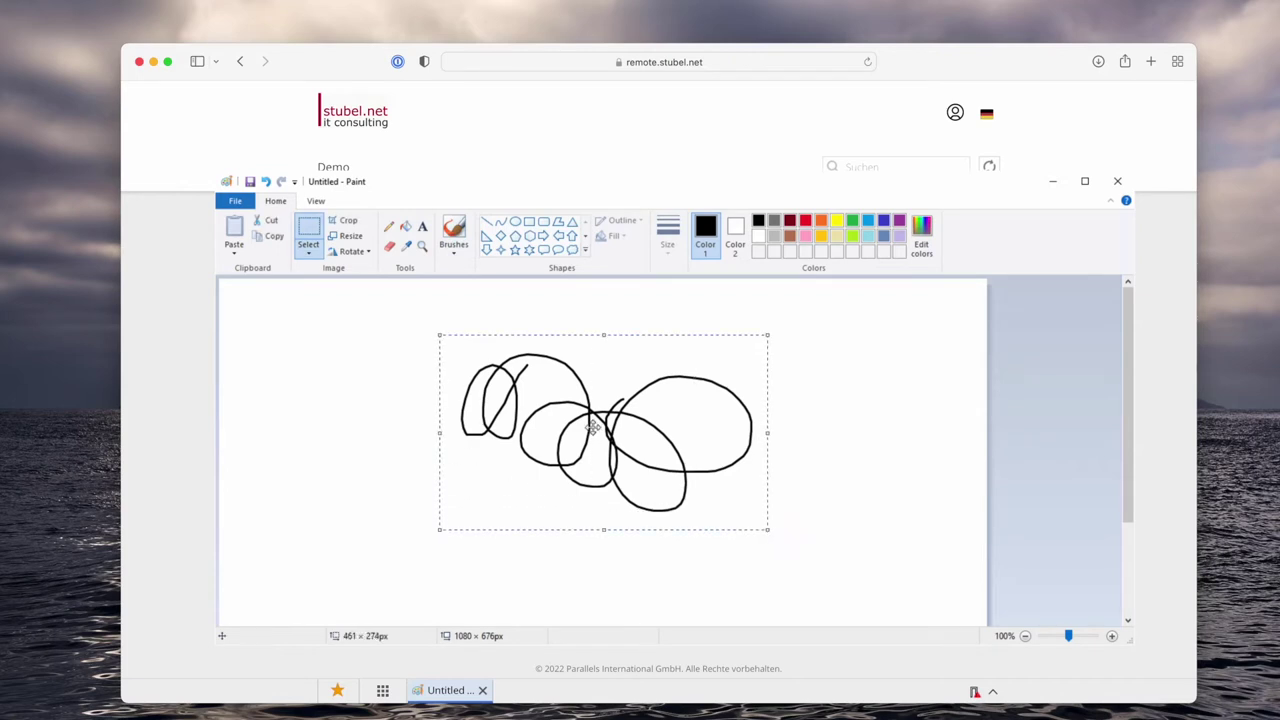
right_click(593, 427)
left_click(640, 452)
Start WordPad and write 'Hallo zusammen', the pasted drawing, then 'Weiter machen !!!'.
left_click(385, 694)
left_click(936, 298)
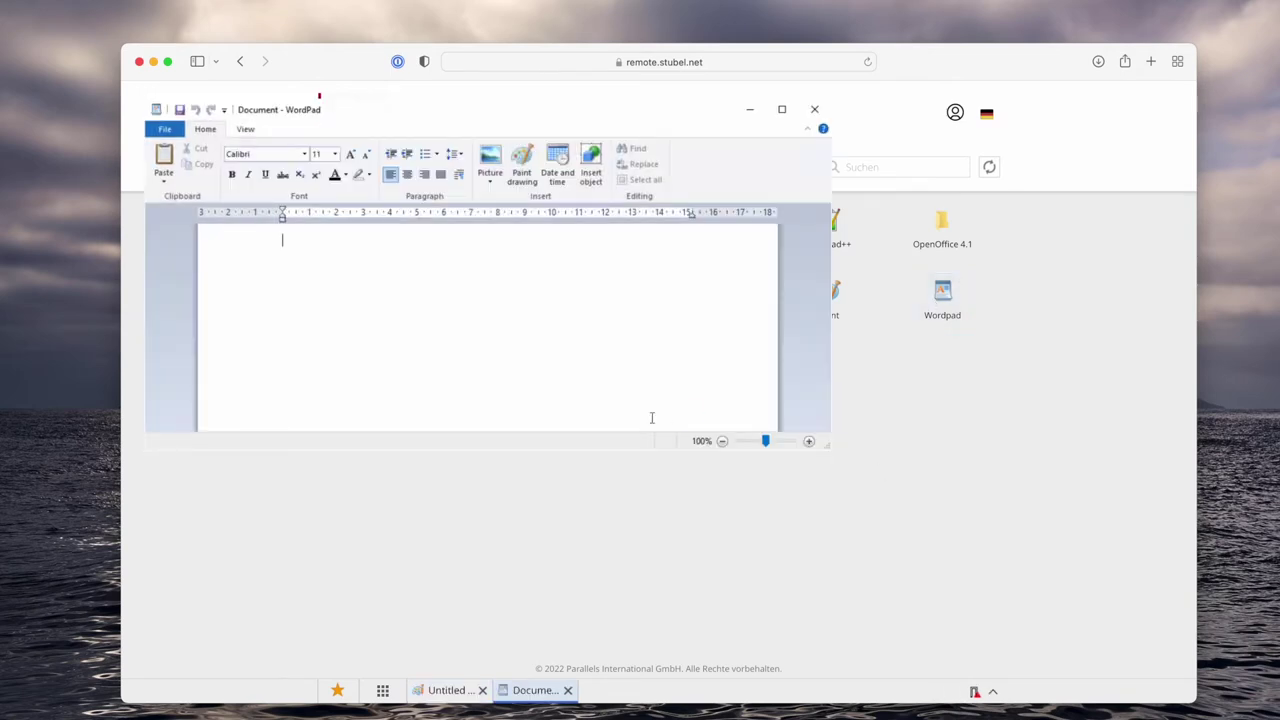
type("G")
key("BackSpace")
type("Hallo zusammen")
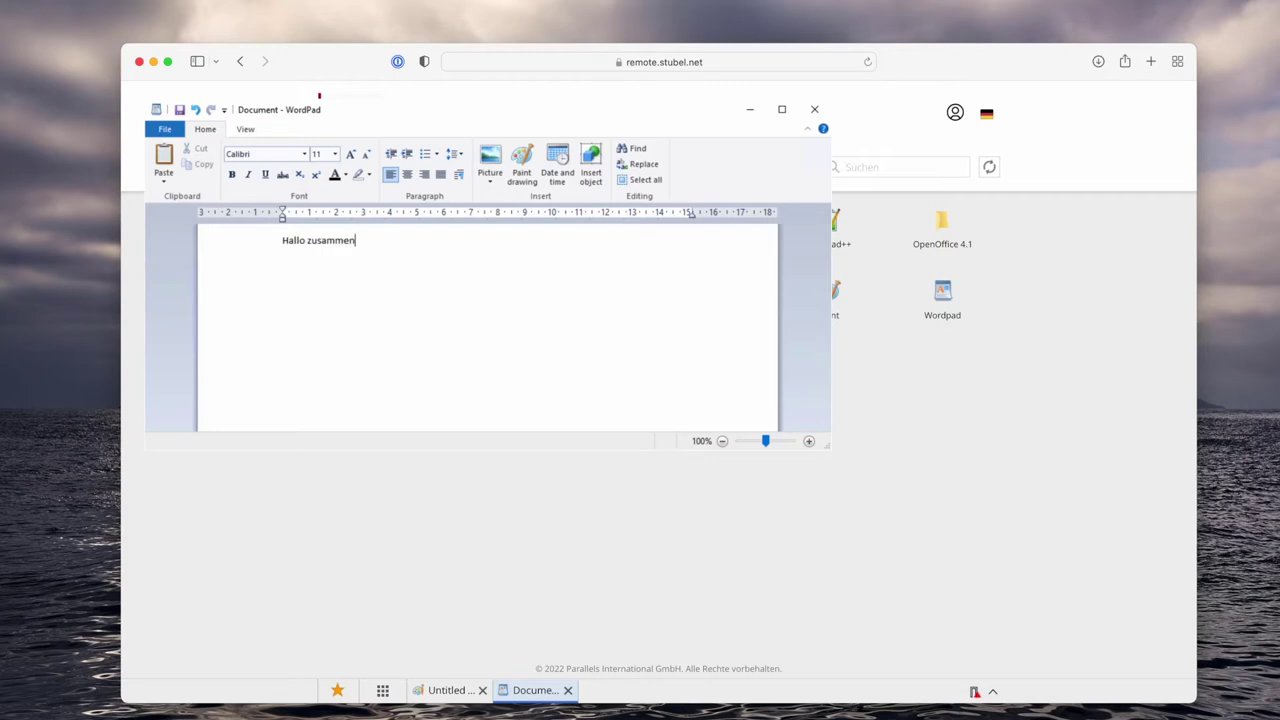
key("ctrl+v")
key("Return")
type("Weiter machen !!!")
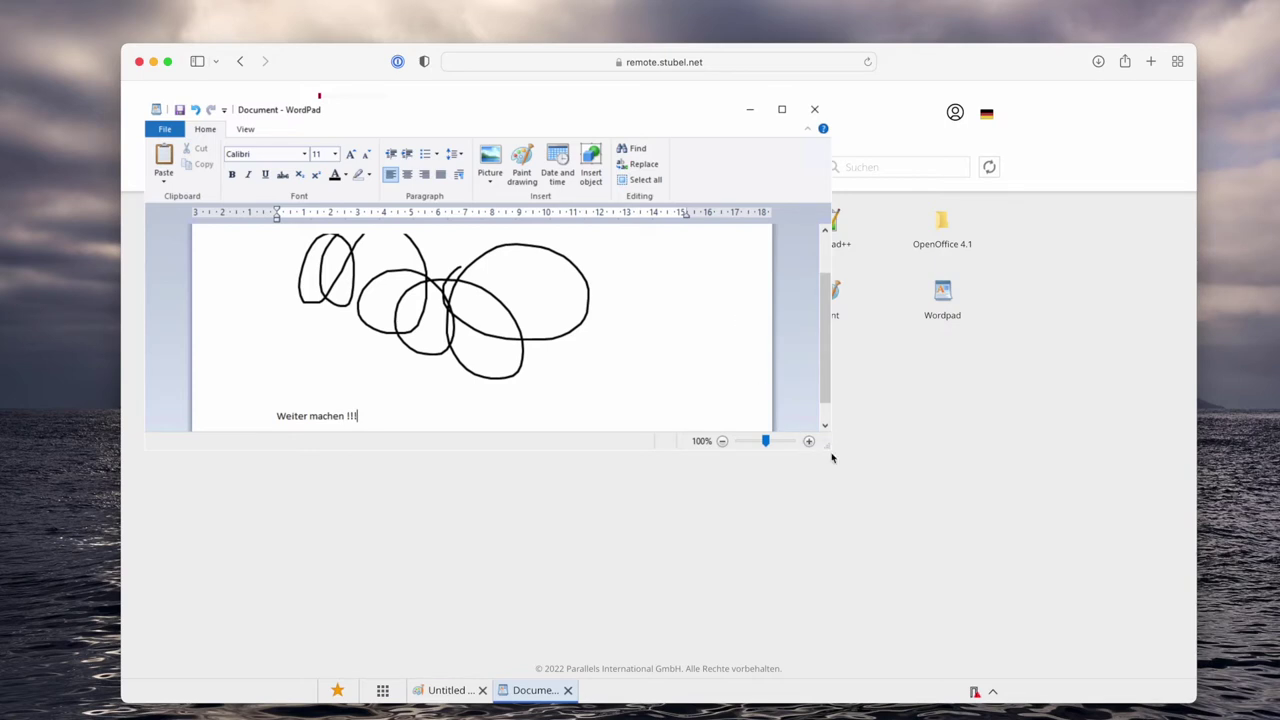
Enlarge and reposition the WordPad window, briefly switching to Paint and back.
left_click_drag(828, 446, 957, 568)
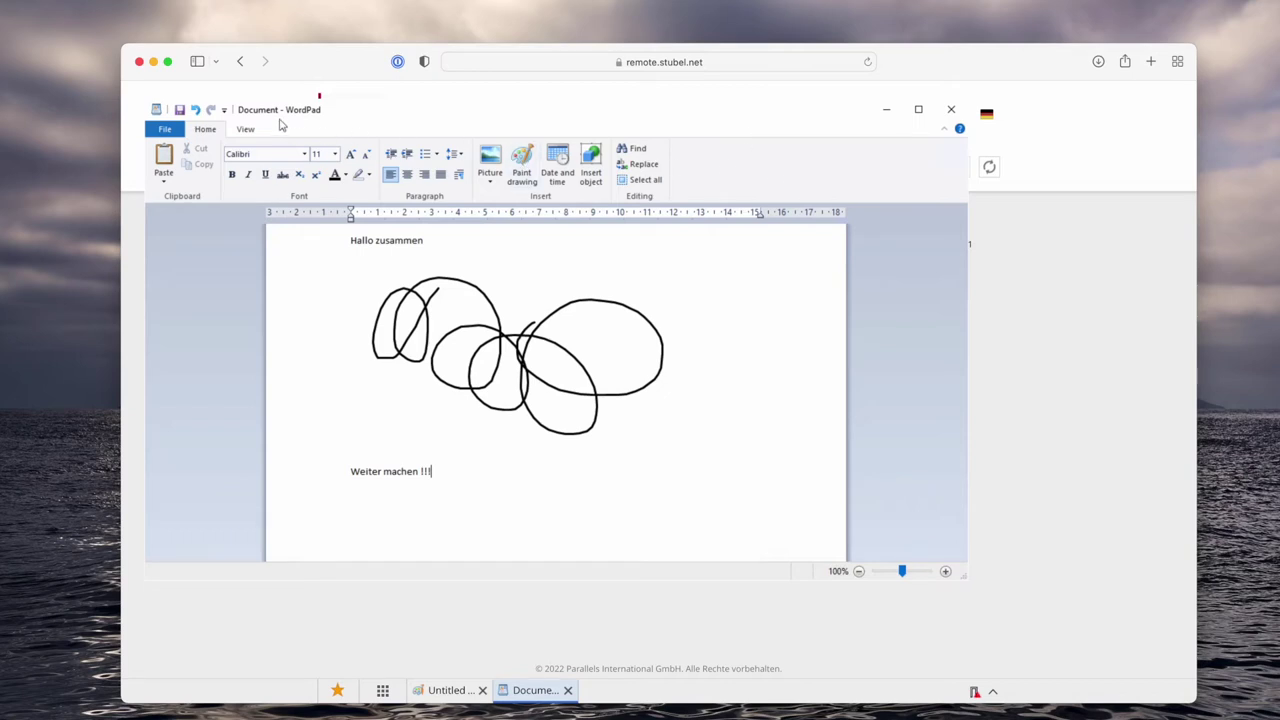
left_click_drag(281, 124, 370, 180)
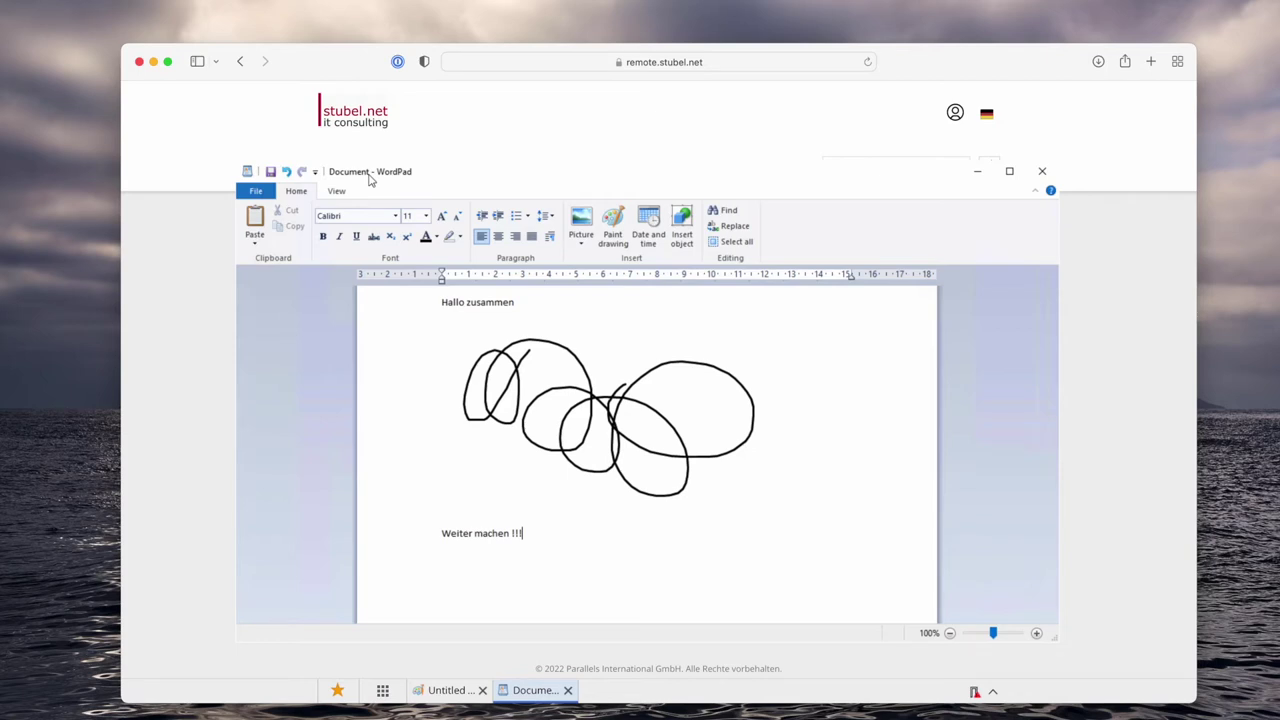
left_click(434, 694)
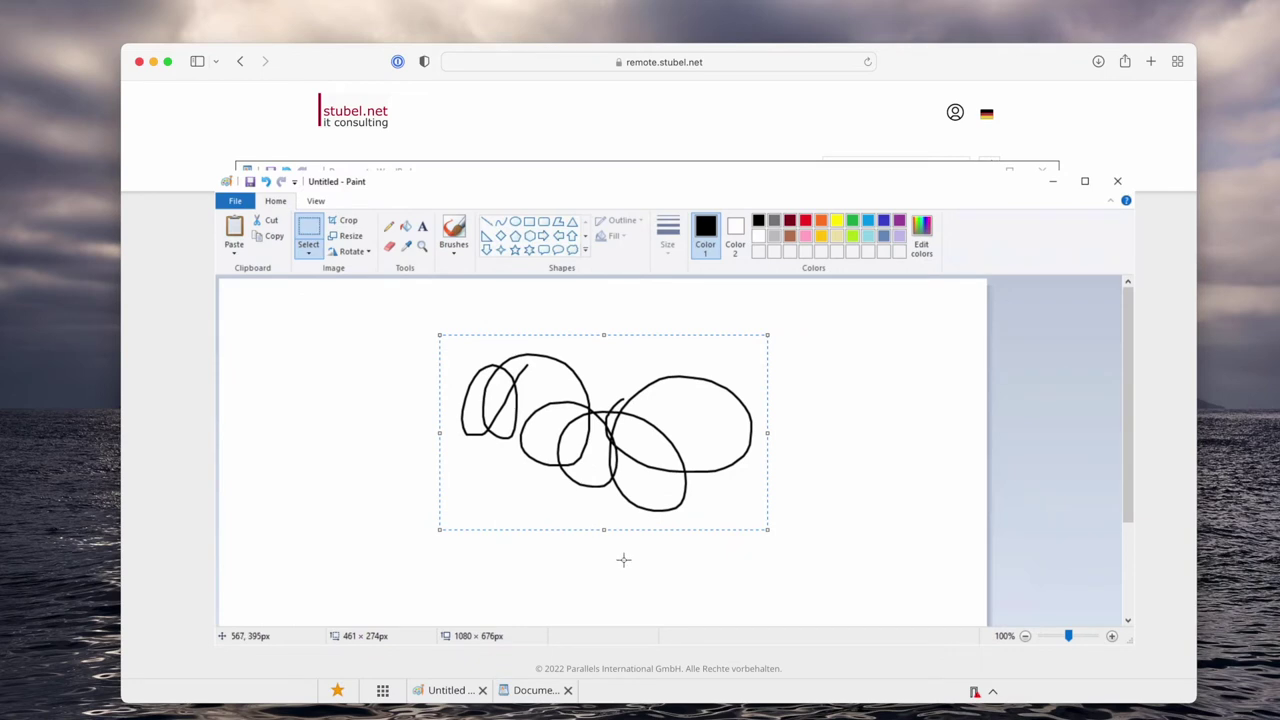
left_click(530, 697)
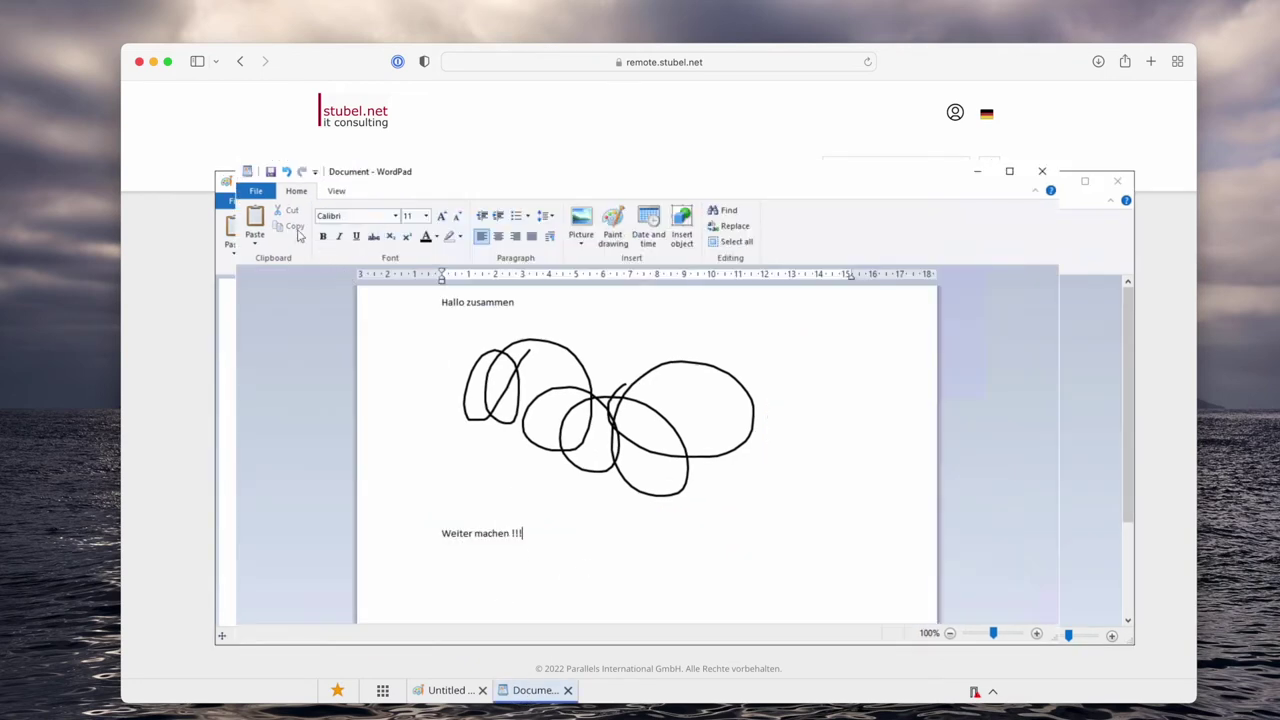
left_click(256, 190)
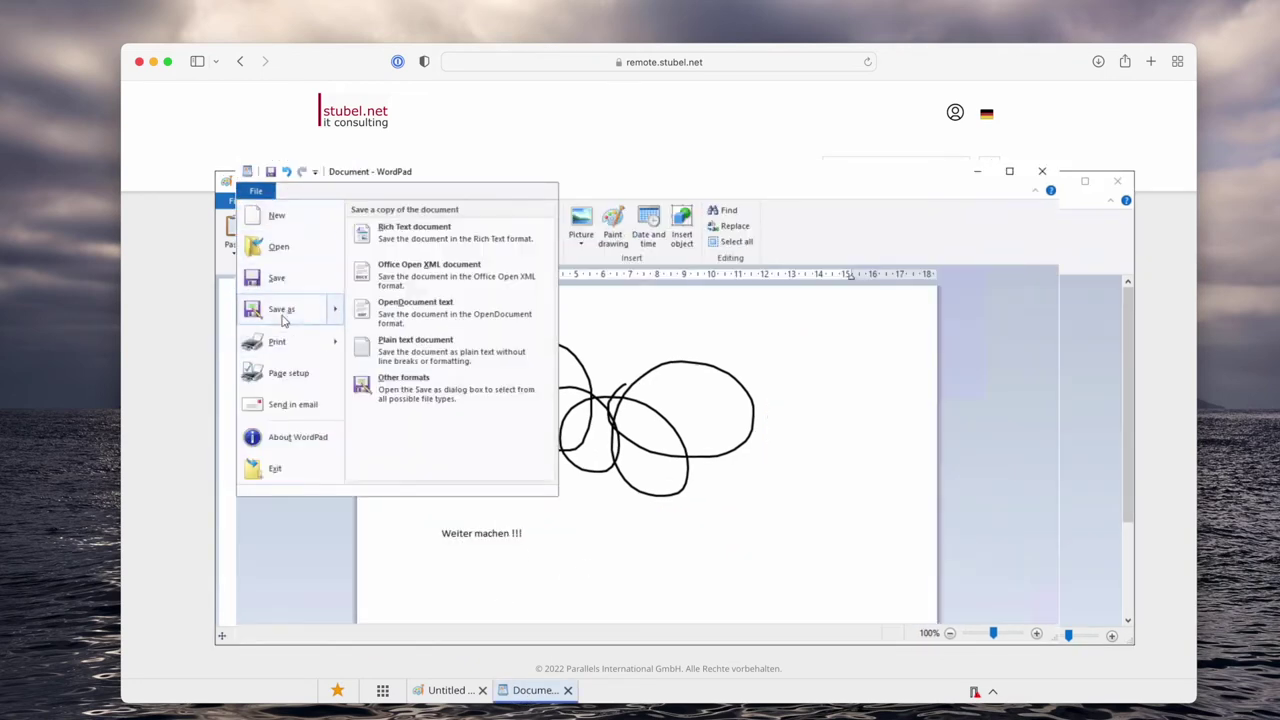
Save the document as 20220308_Document on the user (H:) drive.
left_click(282, 310)
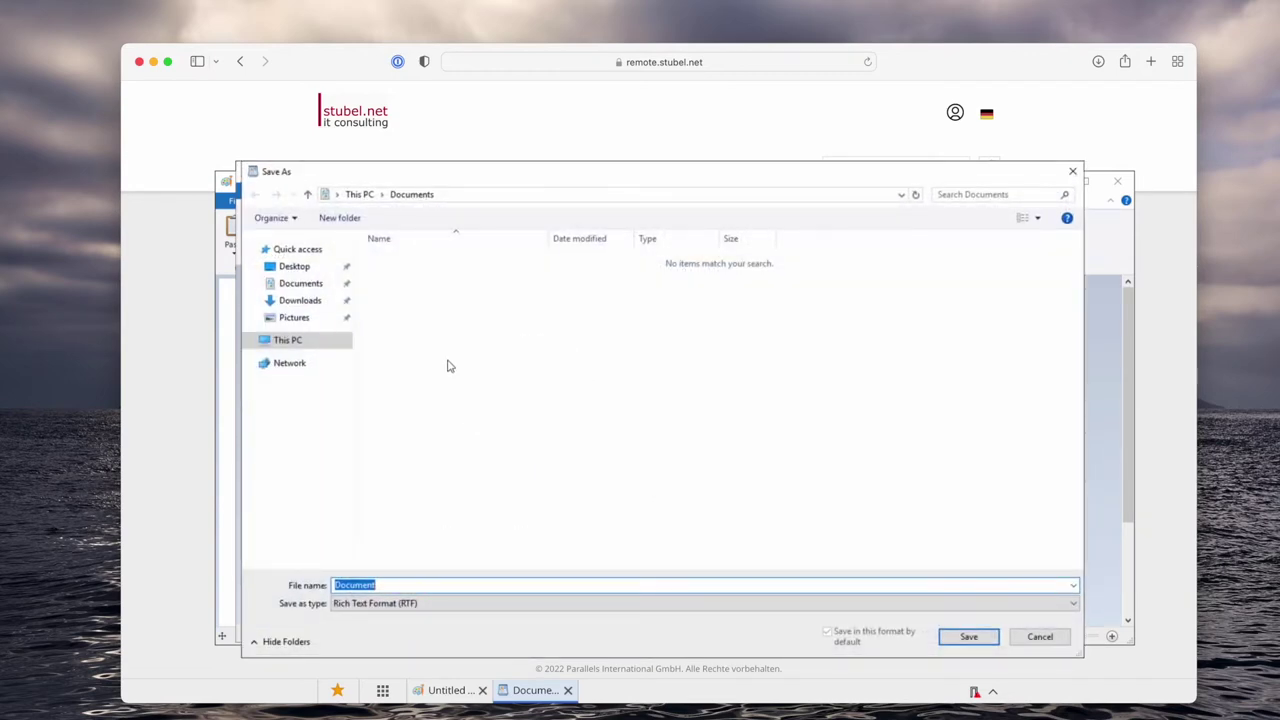
left_click(283, 341)
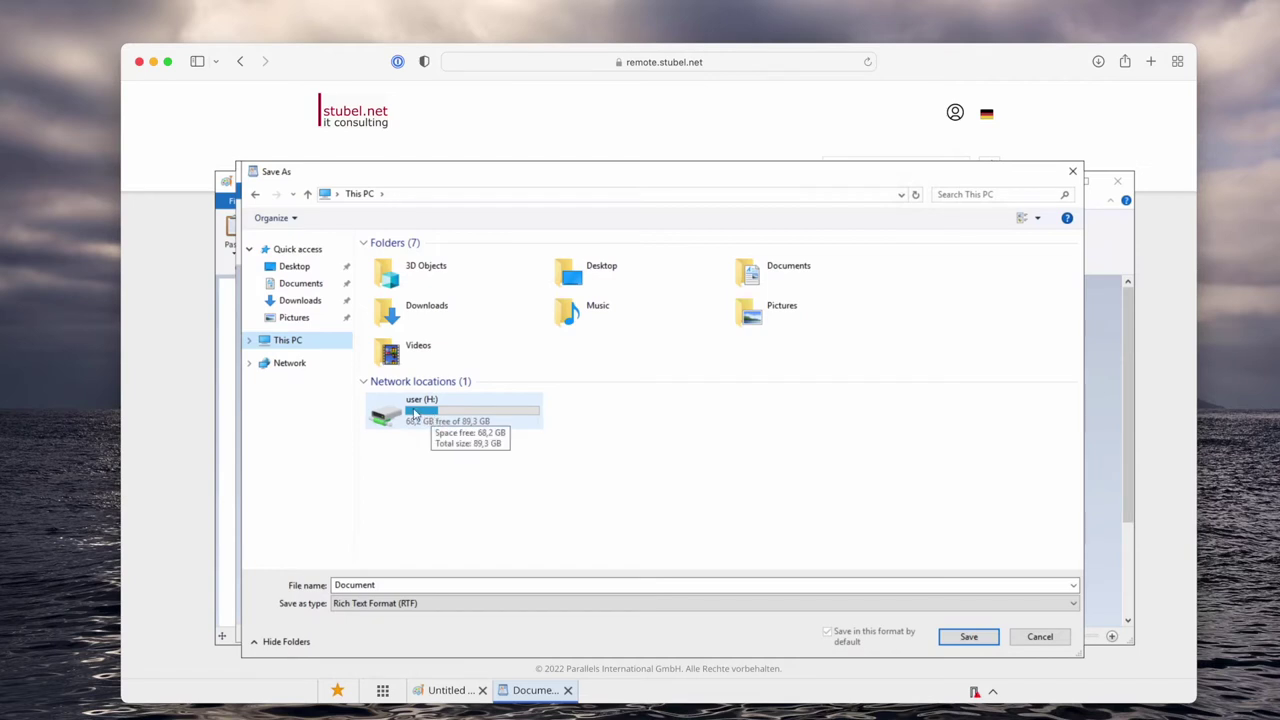
double_click(415, 413)
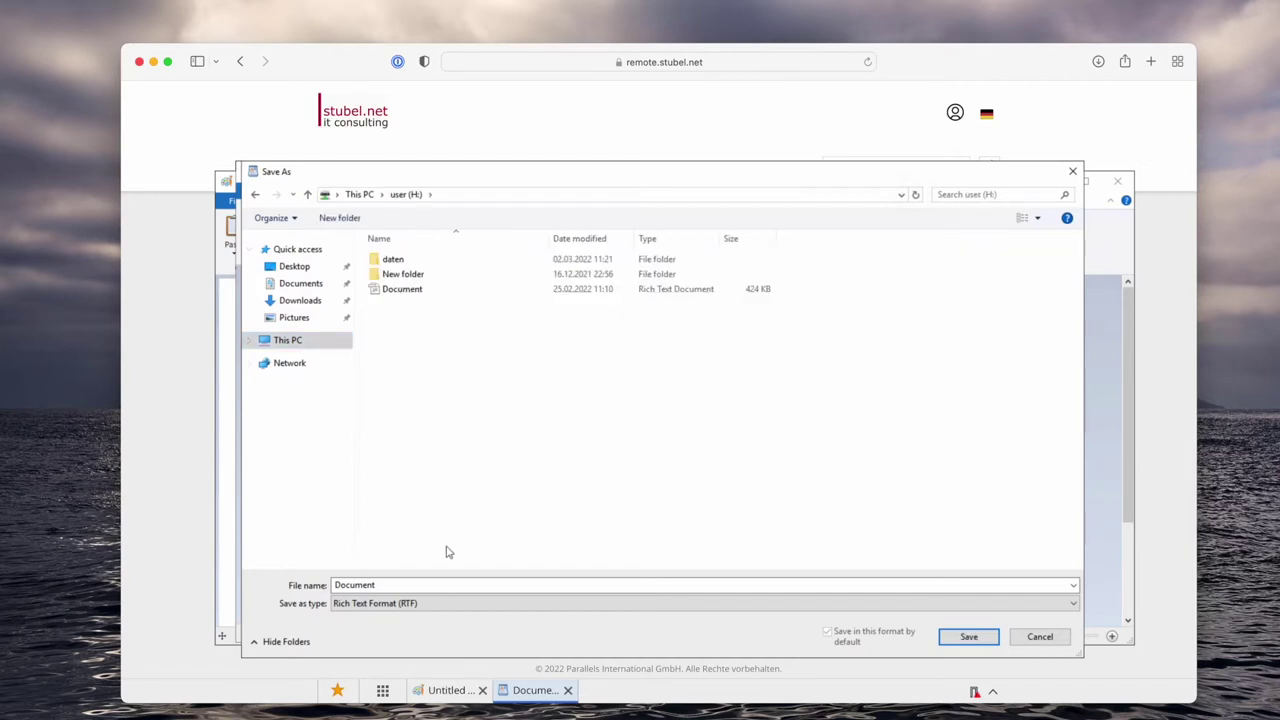
double_click(344, 585)
key("Home")
type("20")
type("22")
type("03")
type("08_")
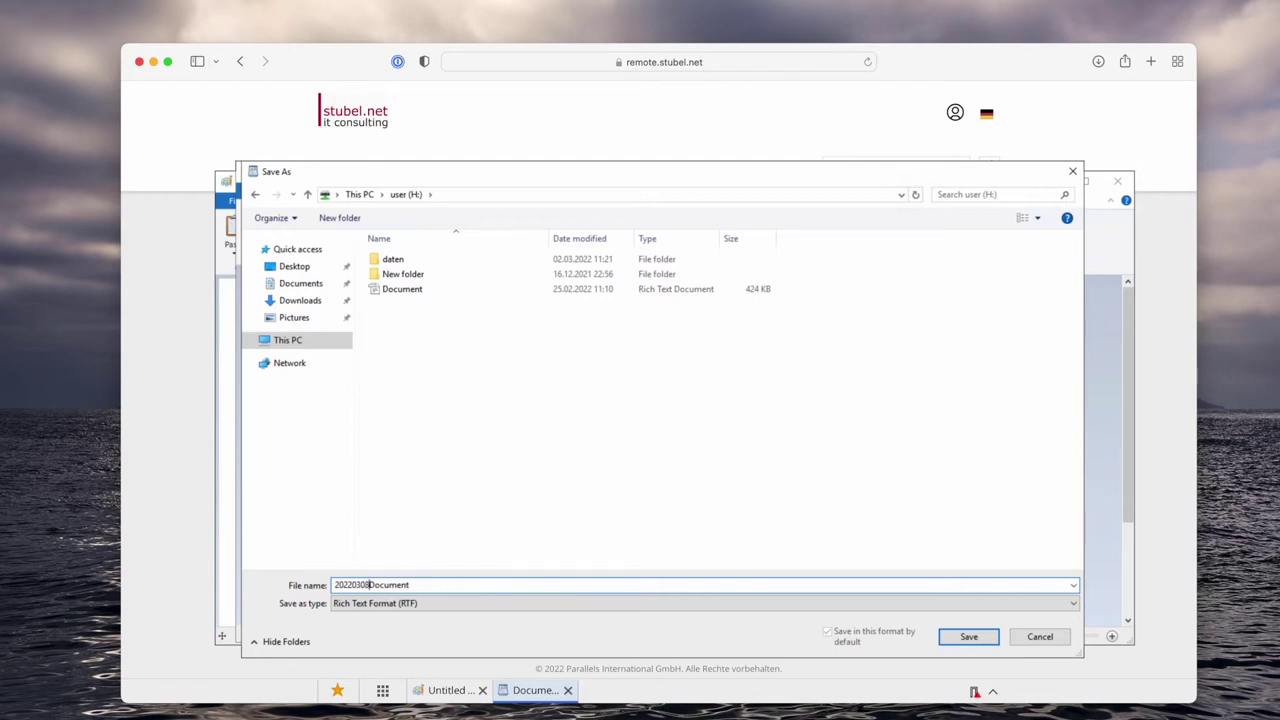
key("Return")
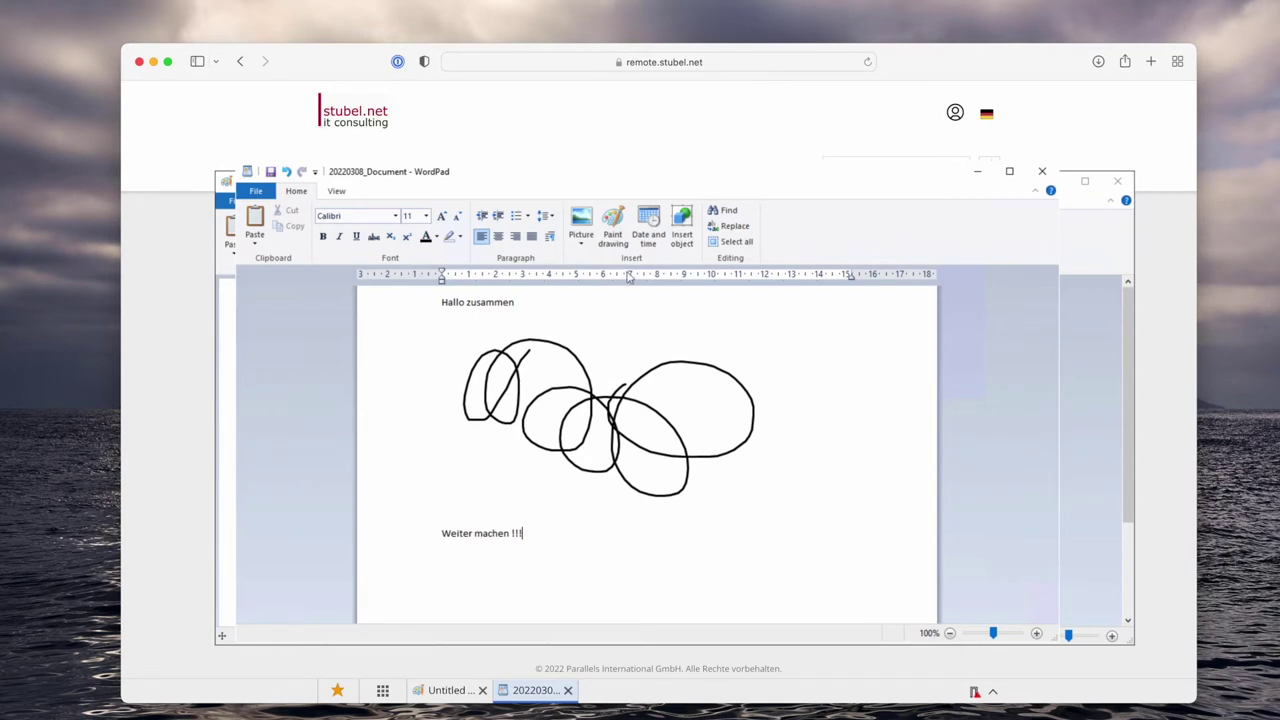
Move the WordPad window up-left, then minimize it to bring back the Demo app list.
left_click_drag(512, 177, 433, 166)
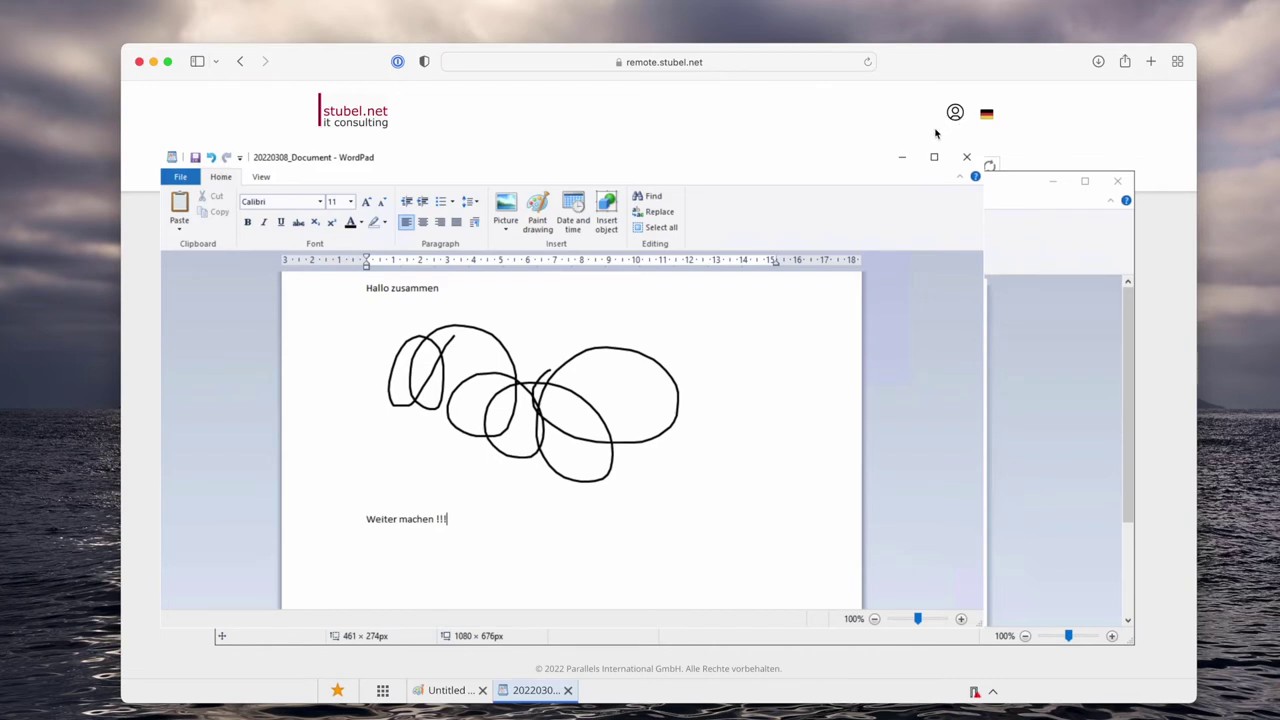
left_click(386, 688)
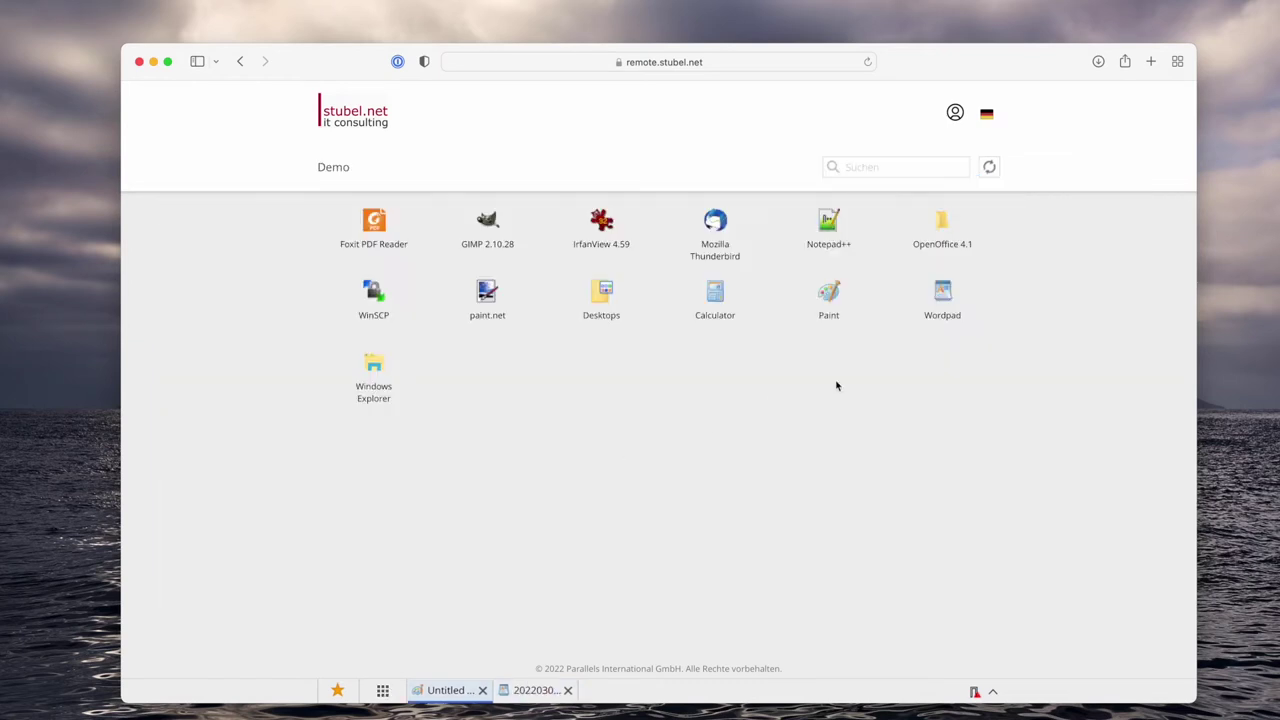
Open 'Client herunterladen' from the account menu and scroll through the Mac install steps.
left_click(955, 114)
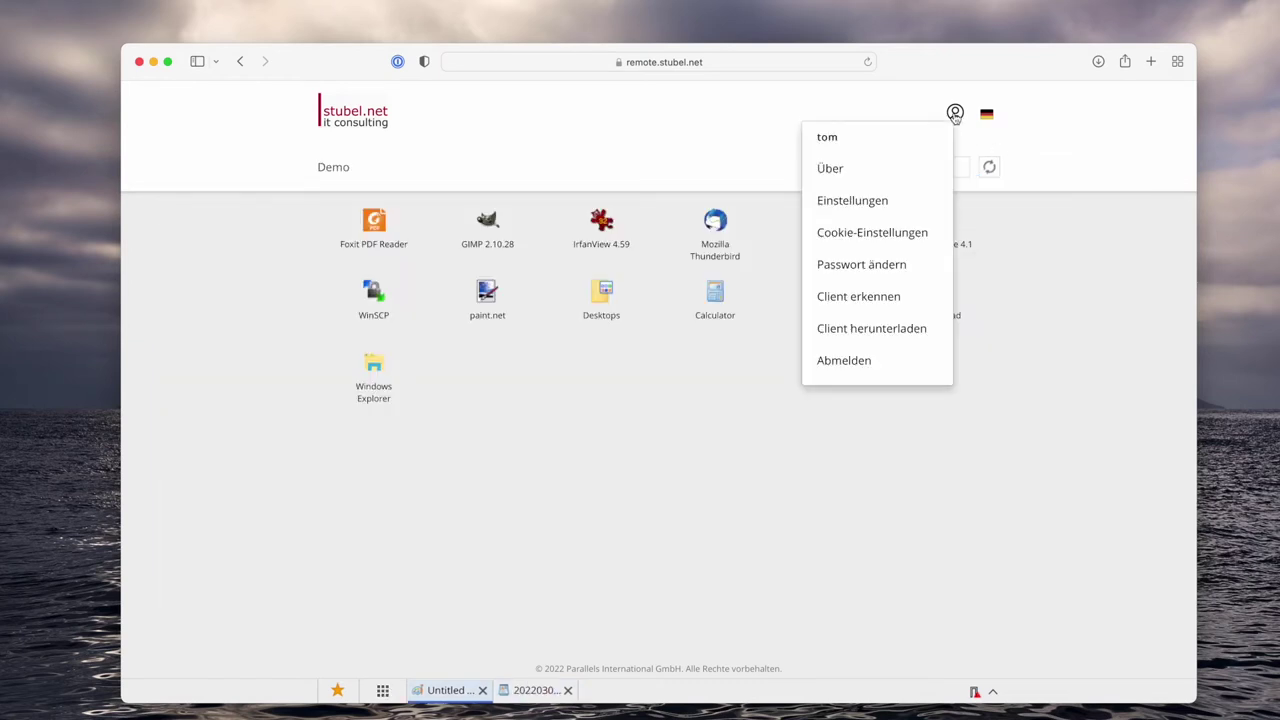
left_click(884, 331)
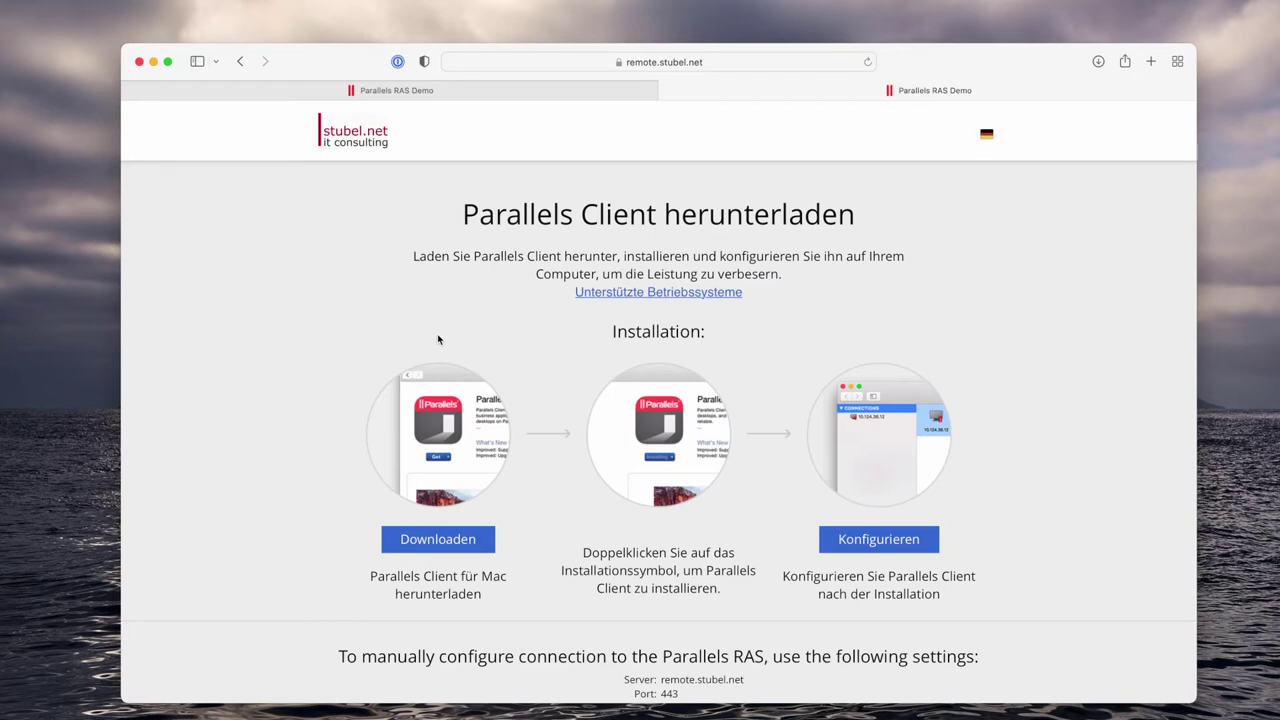
scroll(285, 470, "down", 2)
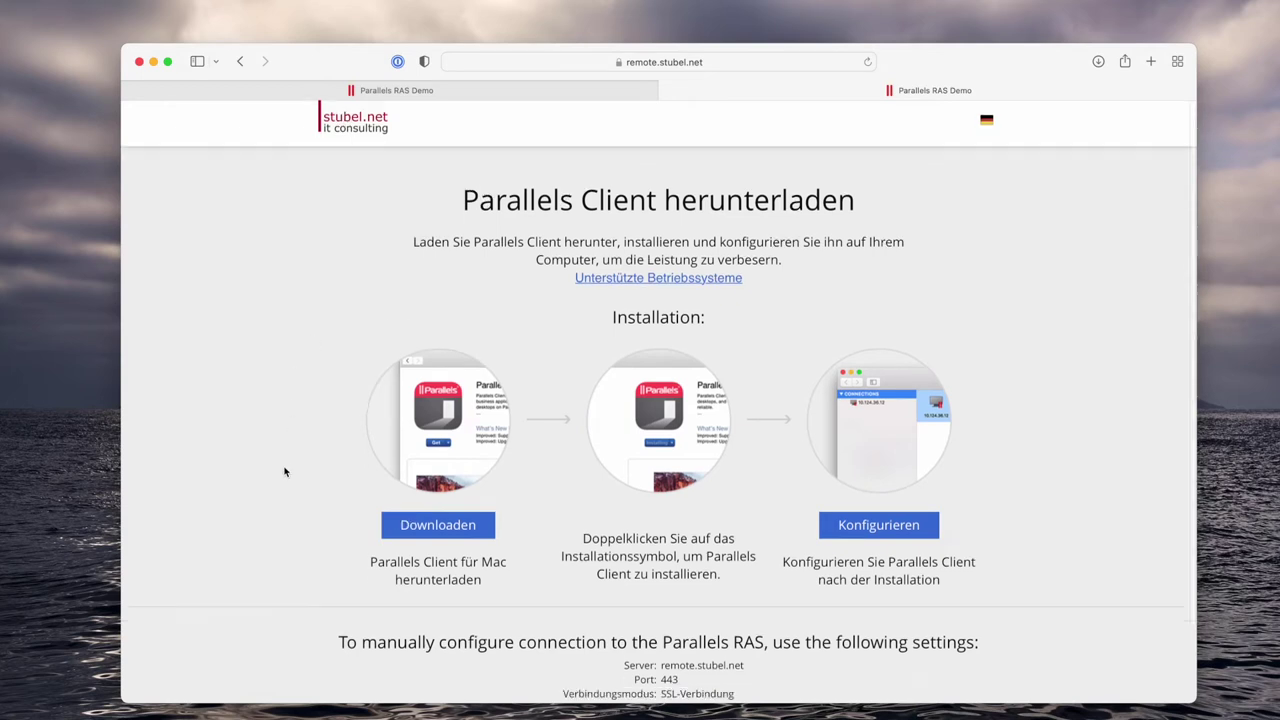
scroll(285, 471, "down", 2)
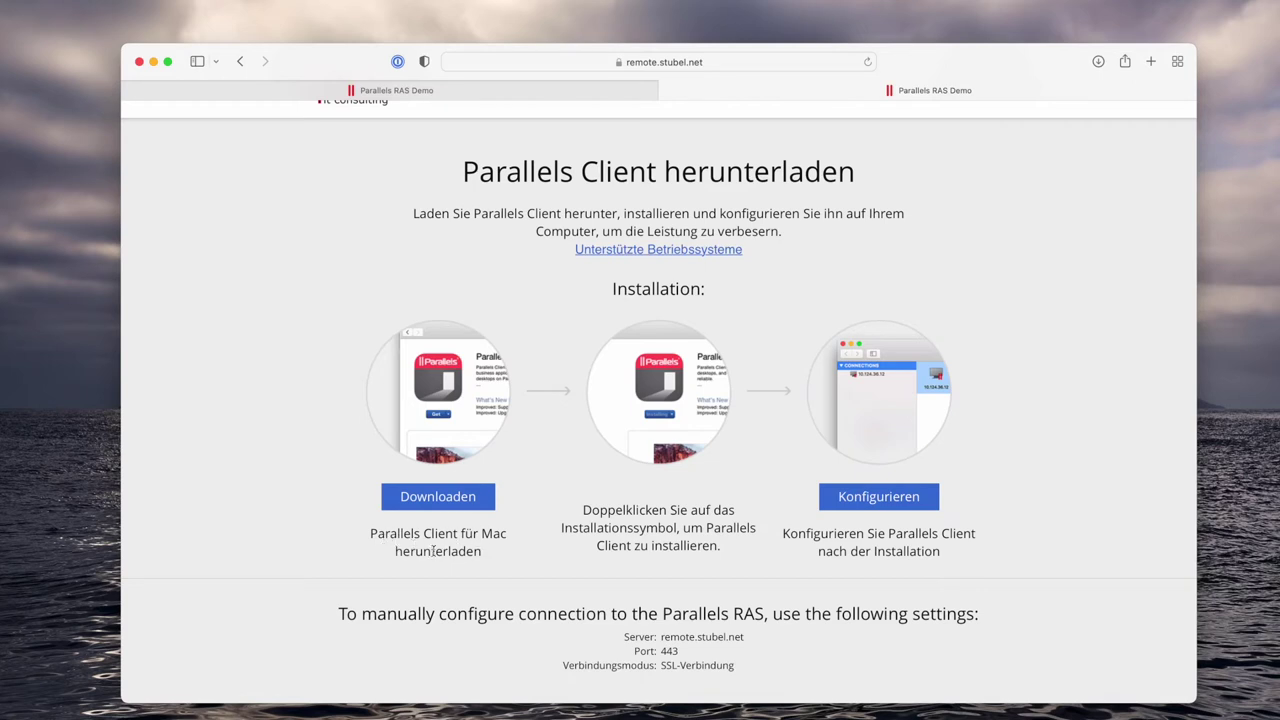
left_click(431, 500)
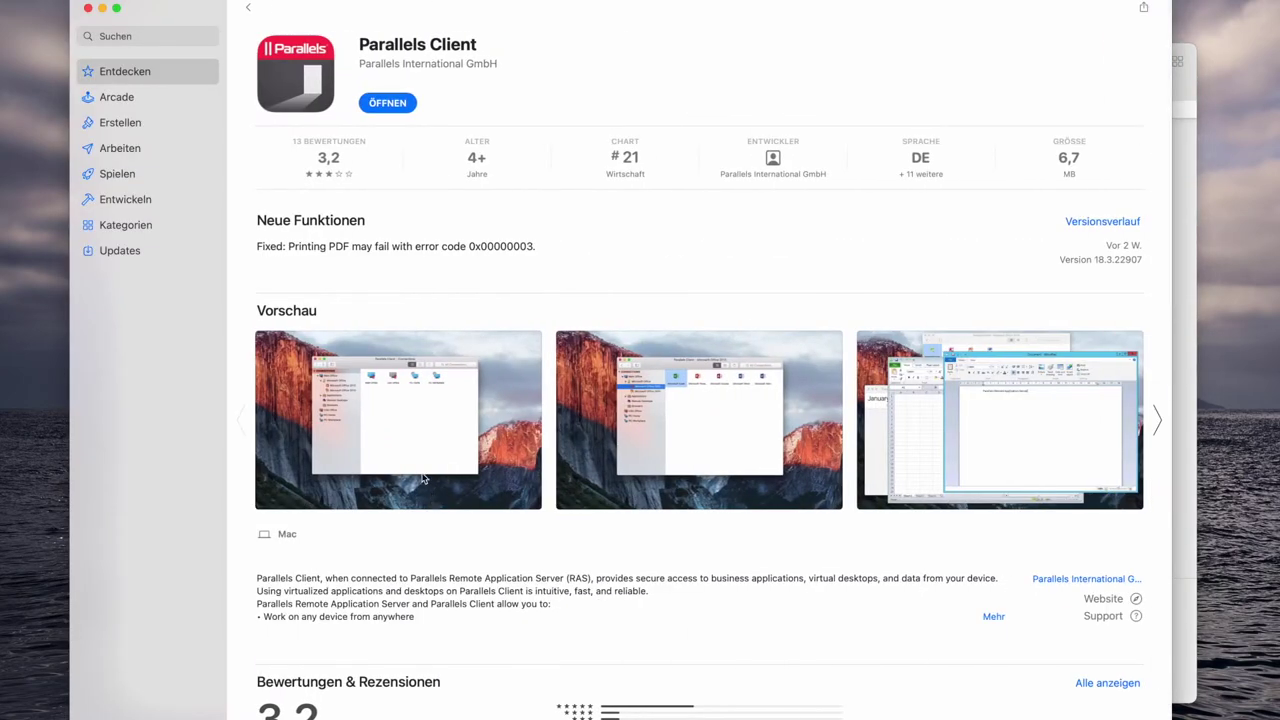
left_click_drag(210, 4, 161, 1)
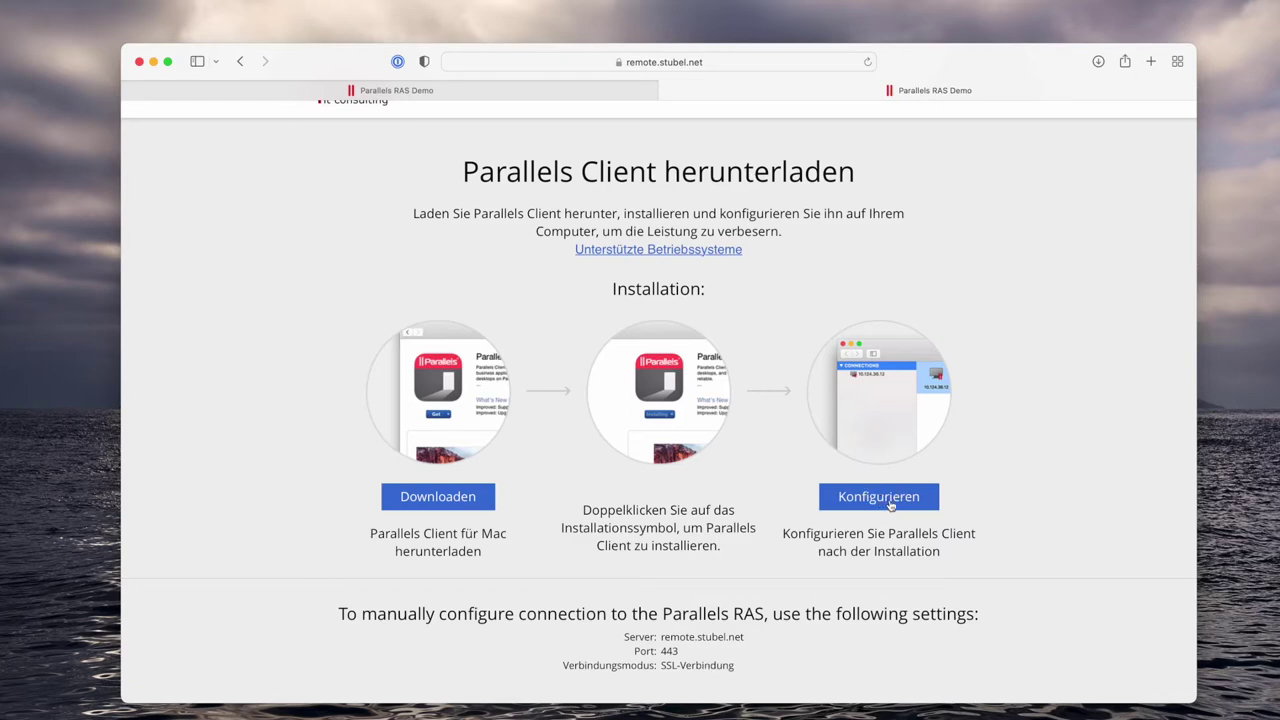
Open Parallels Client and save the remote.stubel.net connection with SSL-Verbindung on port 443.
left_click(890, 505)
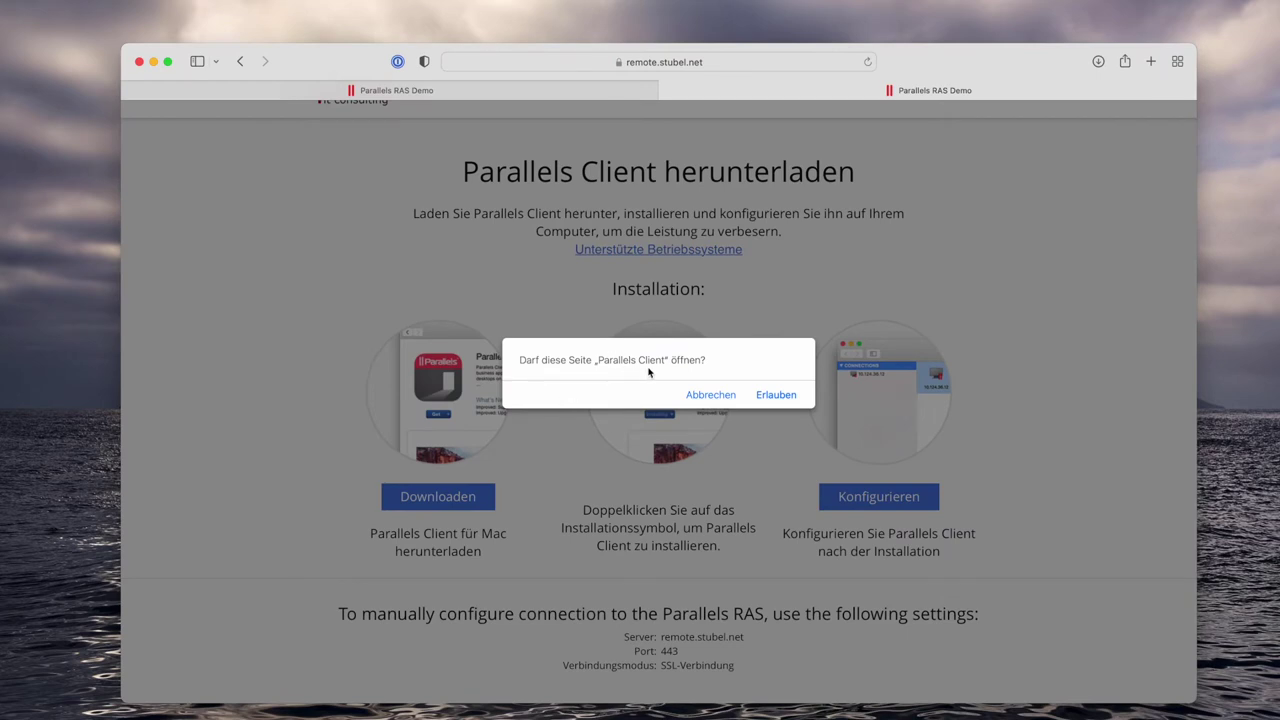
left_click(775, 395)
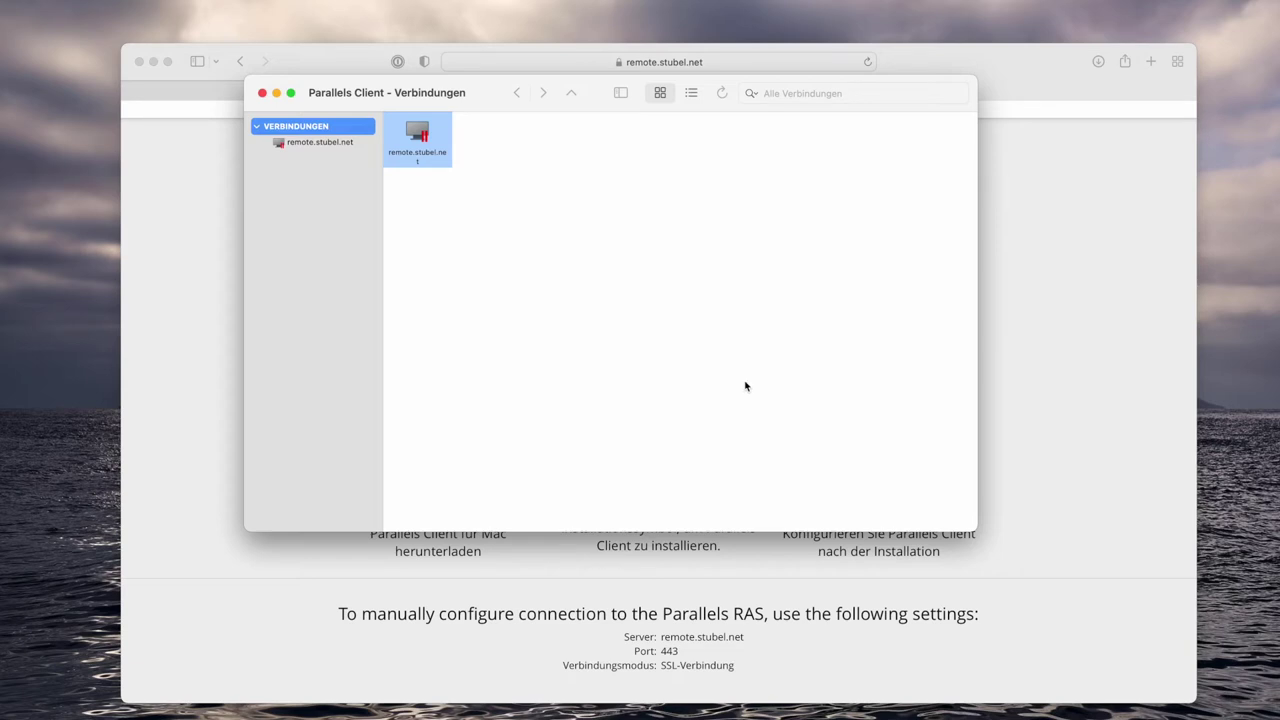
right_click(420, 148)
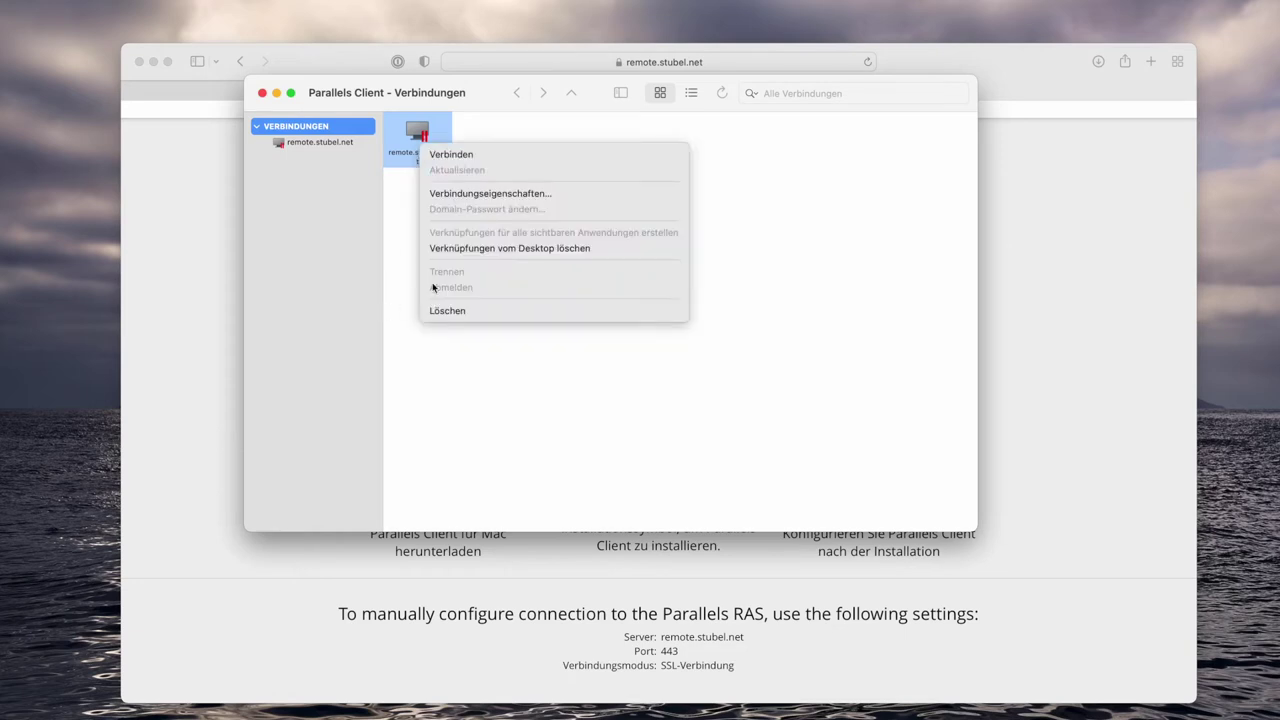
left_click(567, 201)
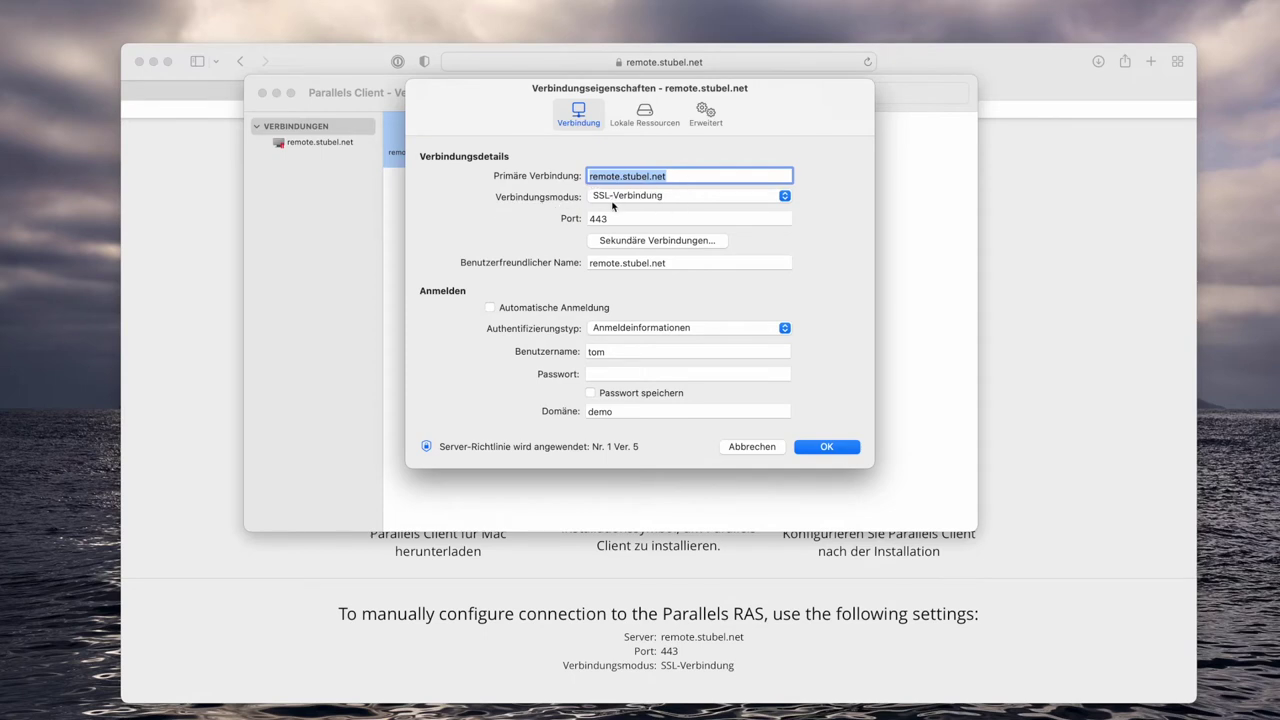
key("Tab")
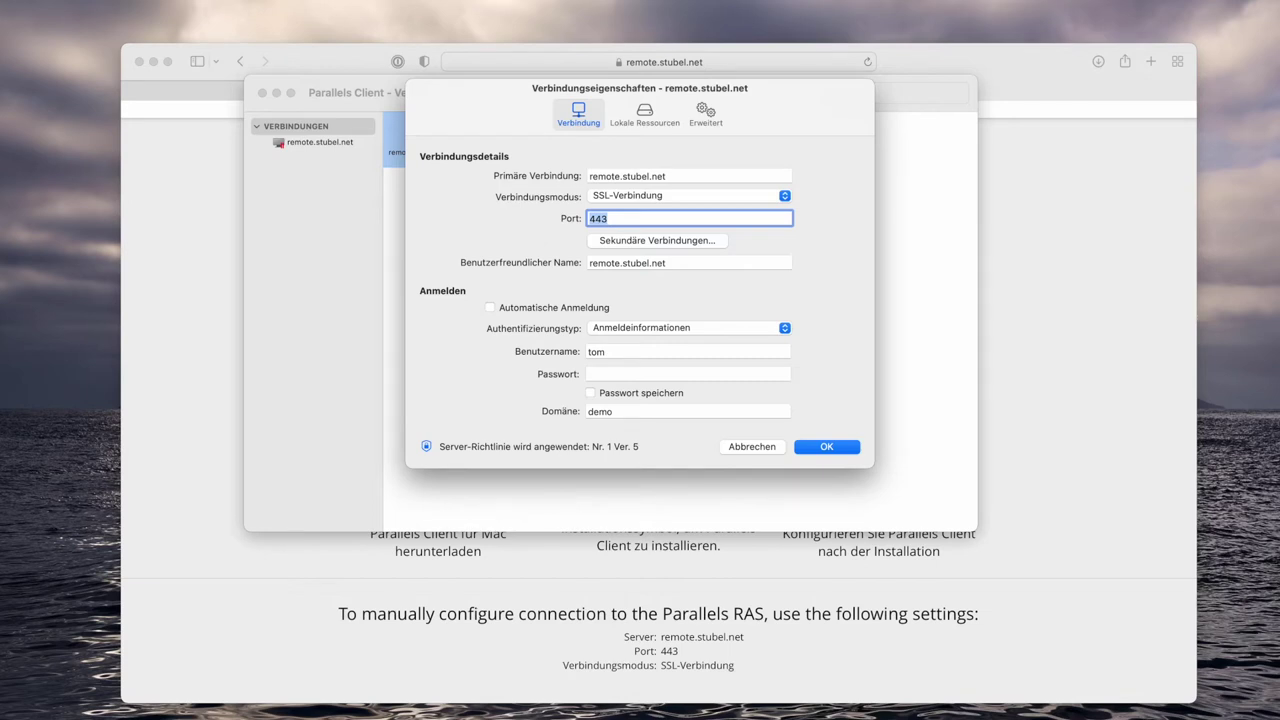
key("Return")
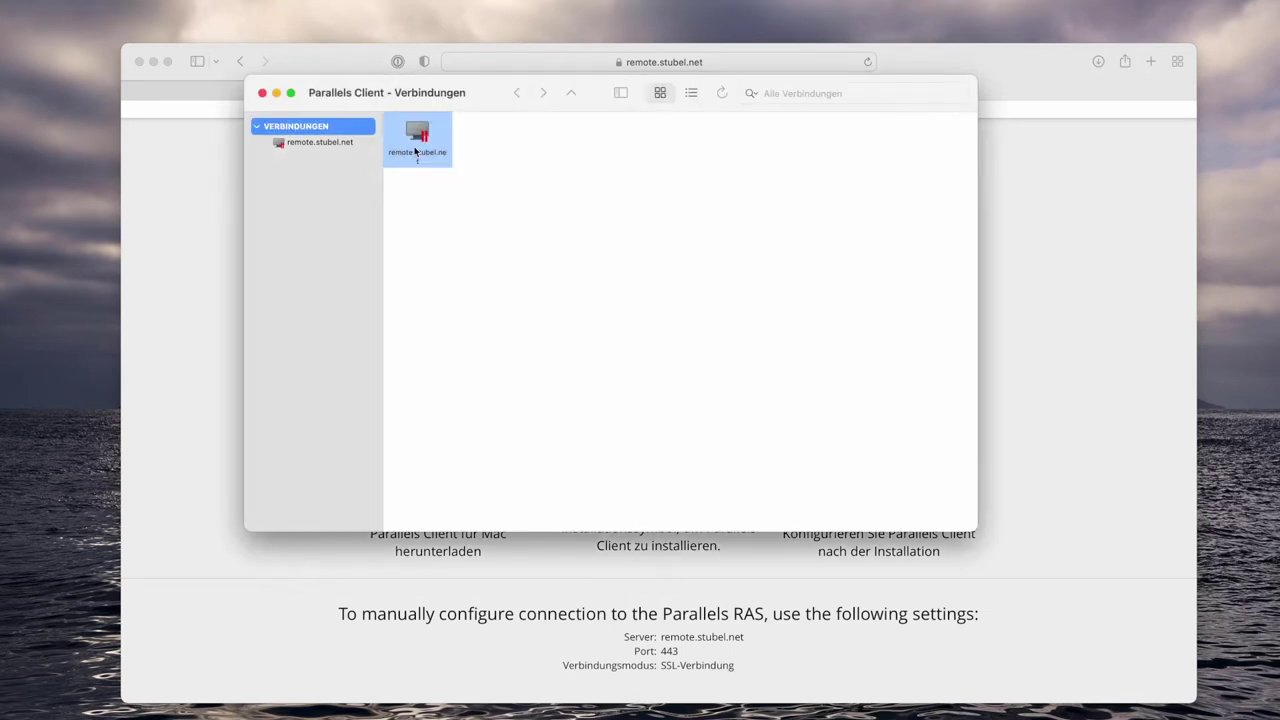
Sign in to remote.stubel.net with the account password, then return to Safari's download page.
double_click(417, 146)
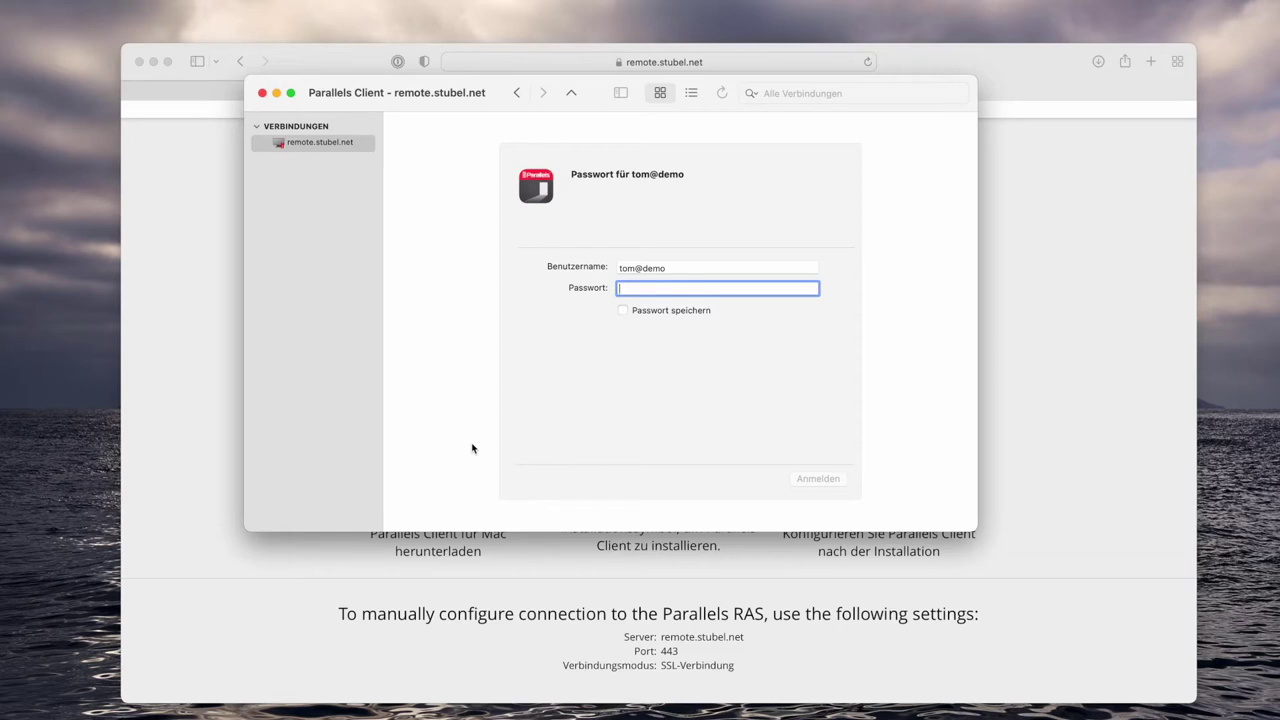
type("••••••••••")
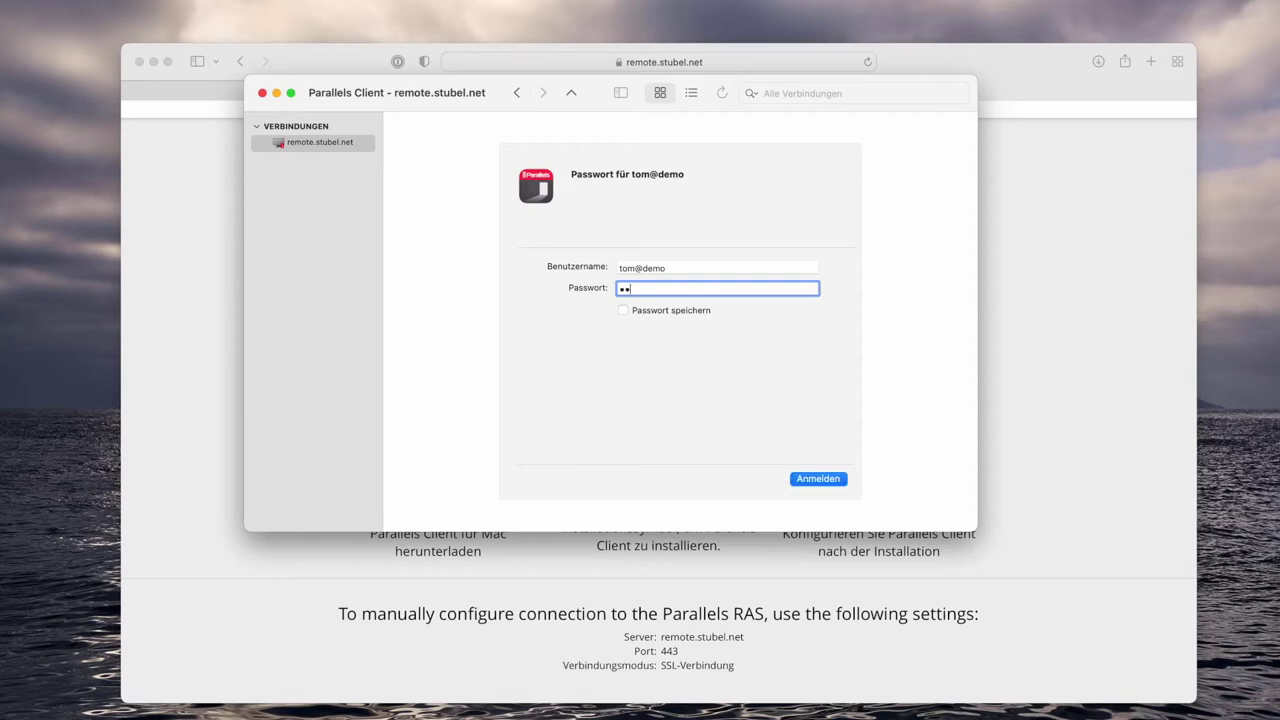
key("Return")
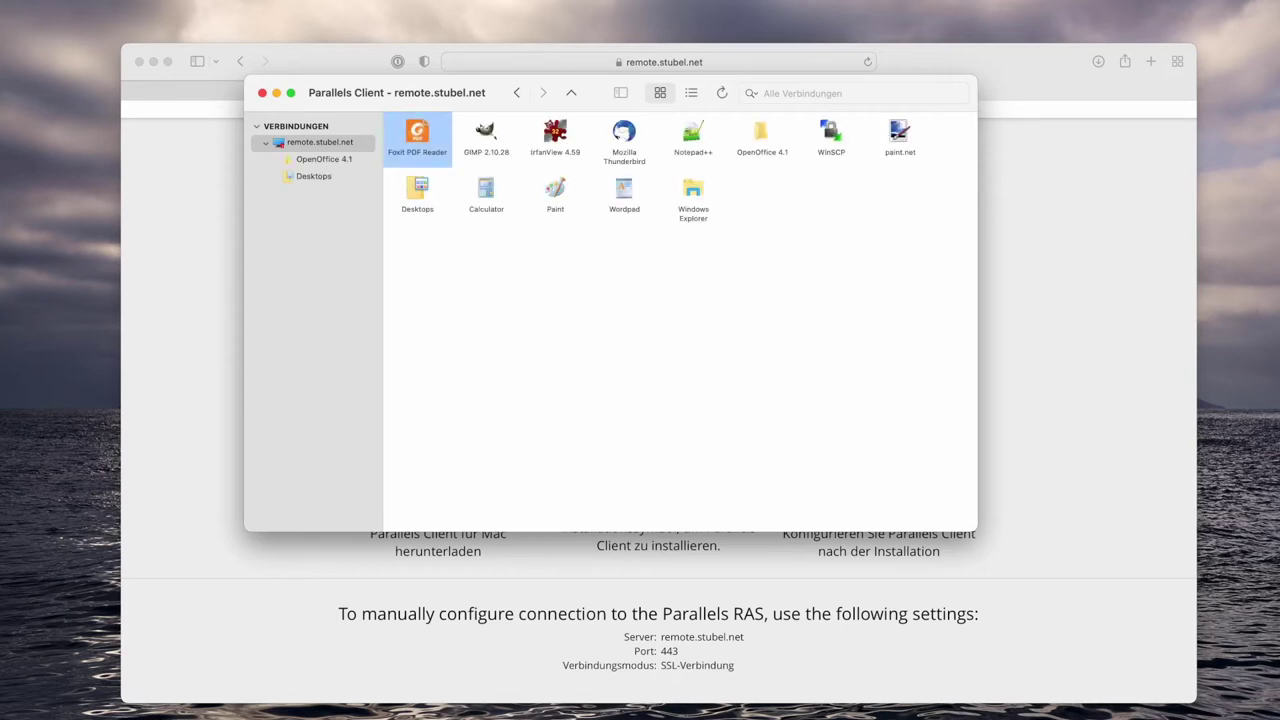
left_click_drag(424, 105, 449, 236)
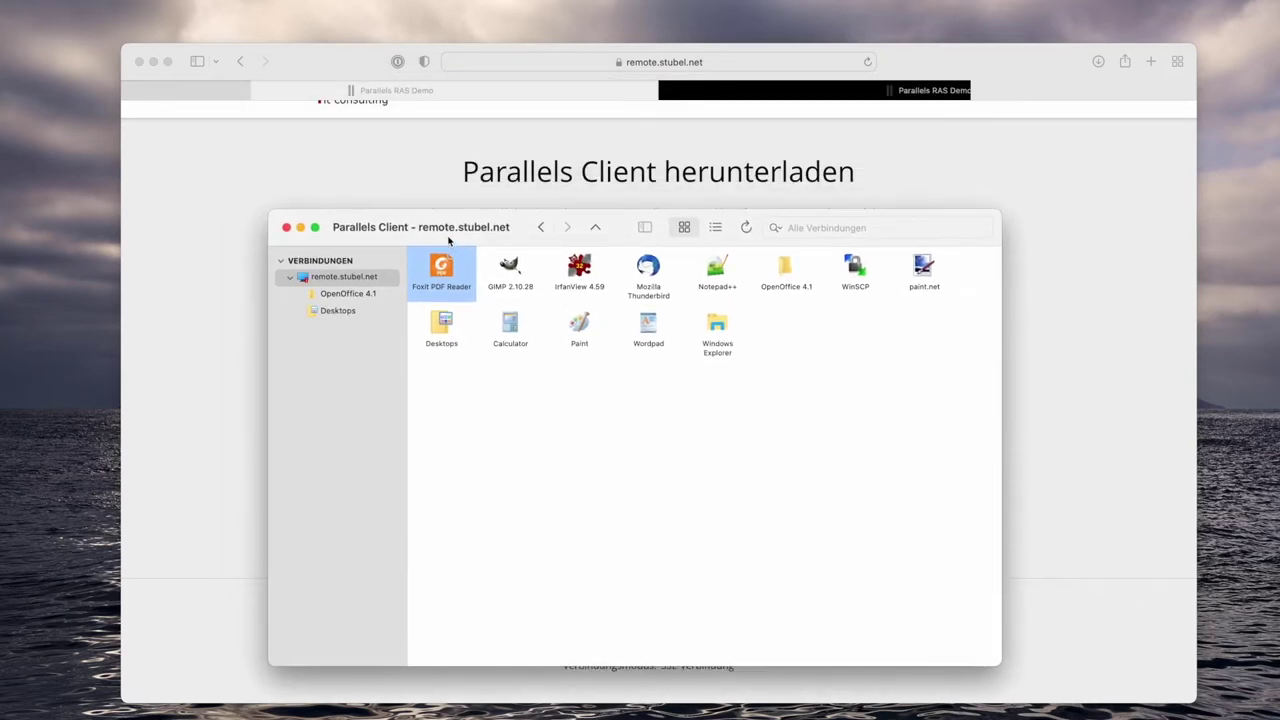
left_click(145, 64)
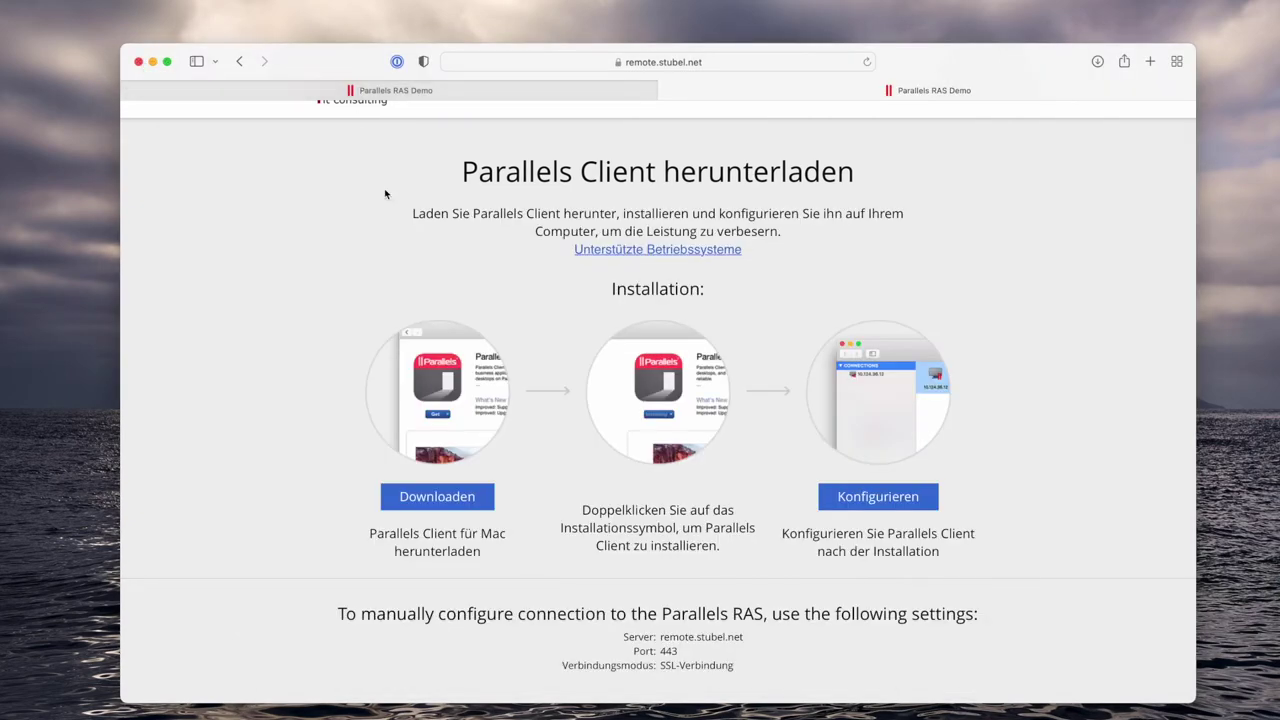
From the supported systems page's Mac tab, download RasClient-Mac-Notarized-18.3.1-22907.pkg and check Downloads.
left_click(660, 259)
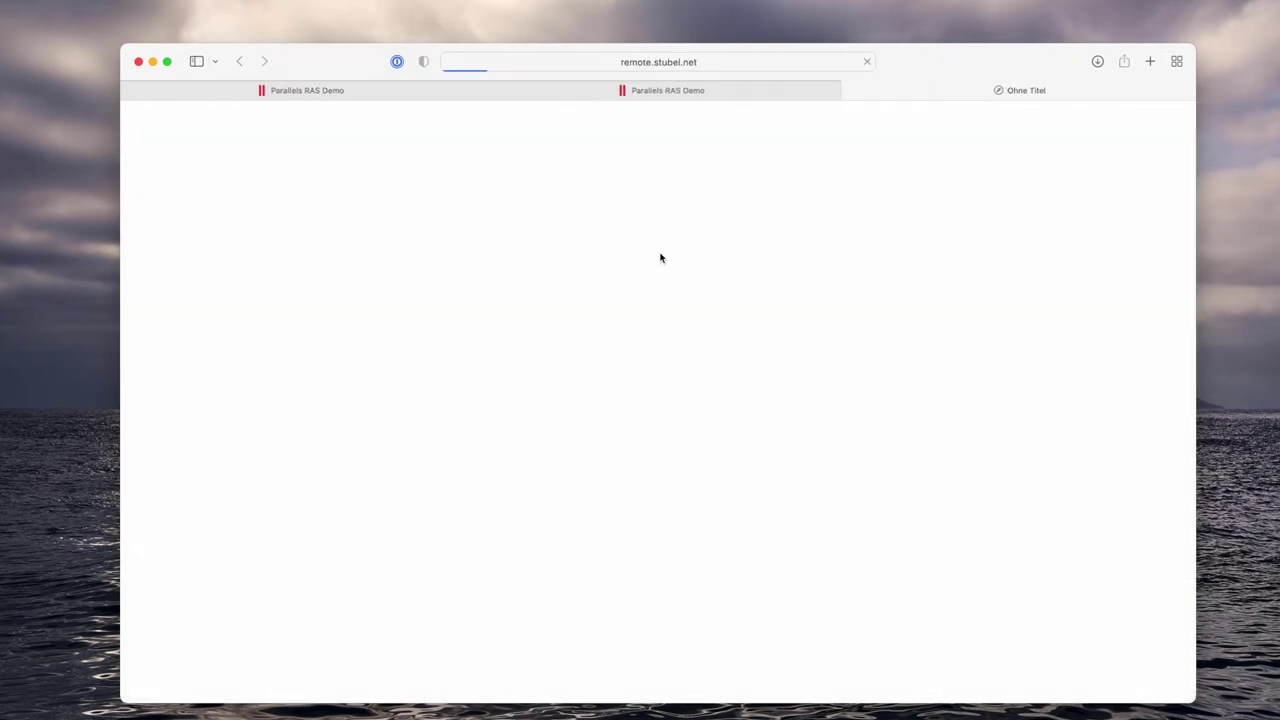
scroll(378, 312, "down", 3)
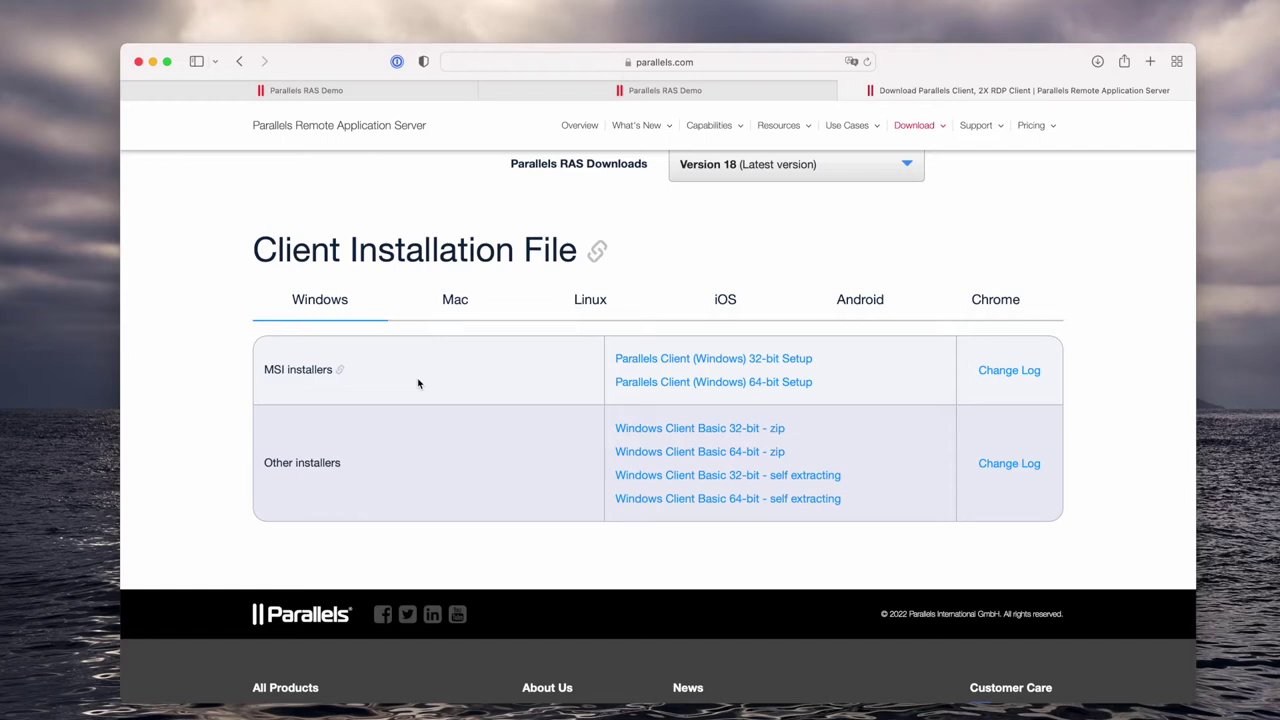
left_click(456, 300)
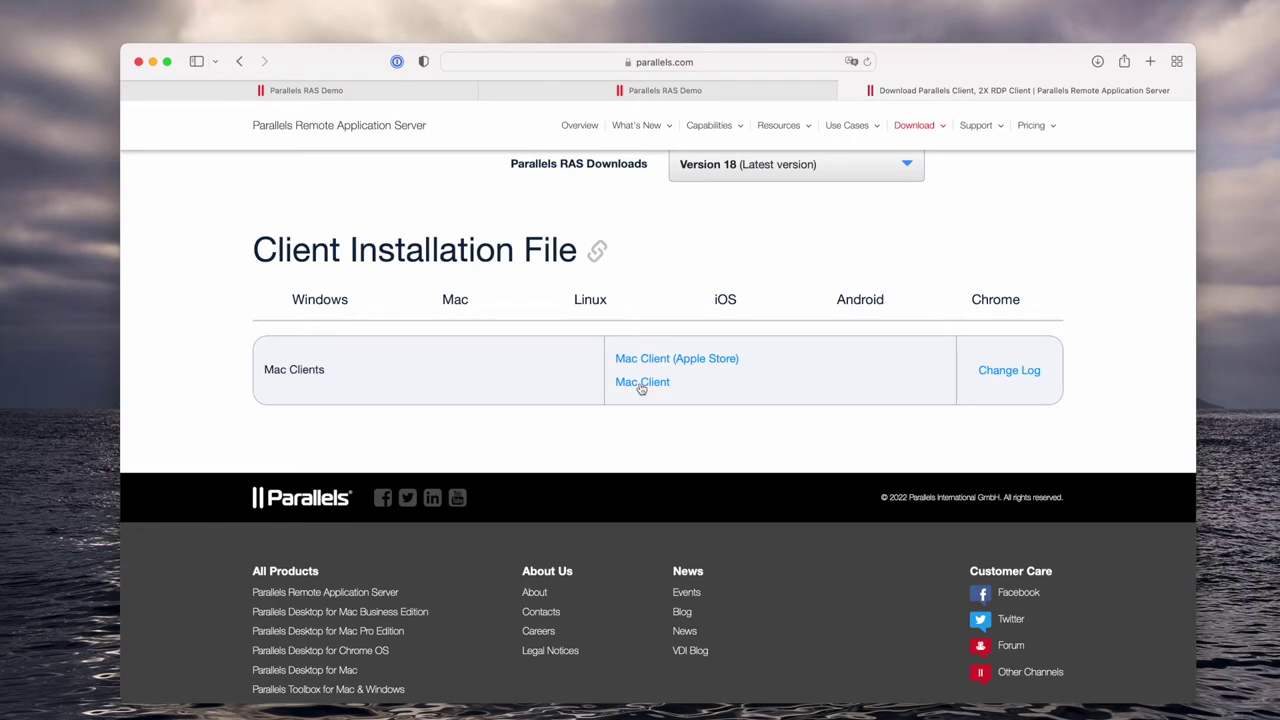
right_click(641, 388)
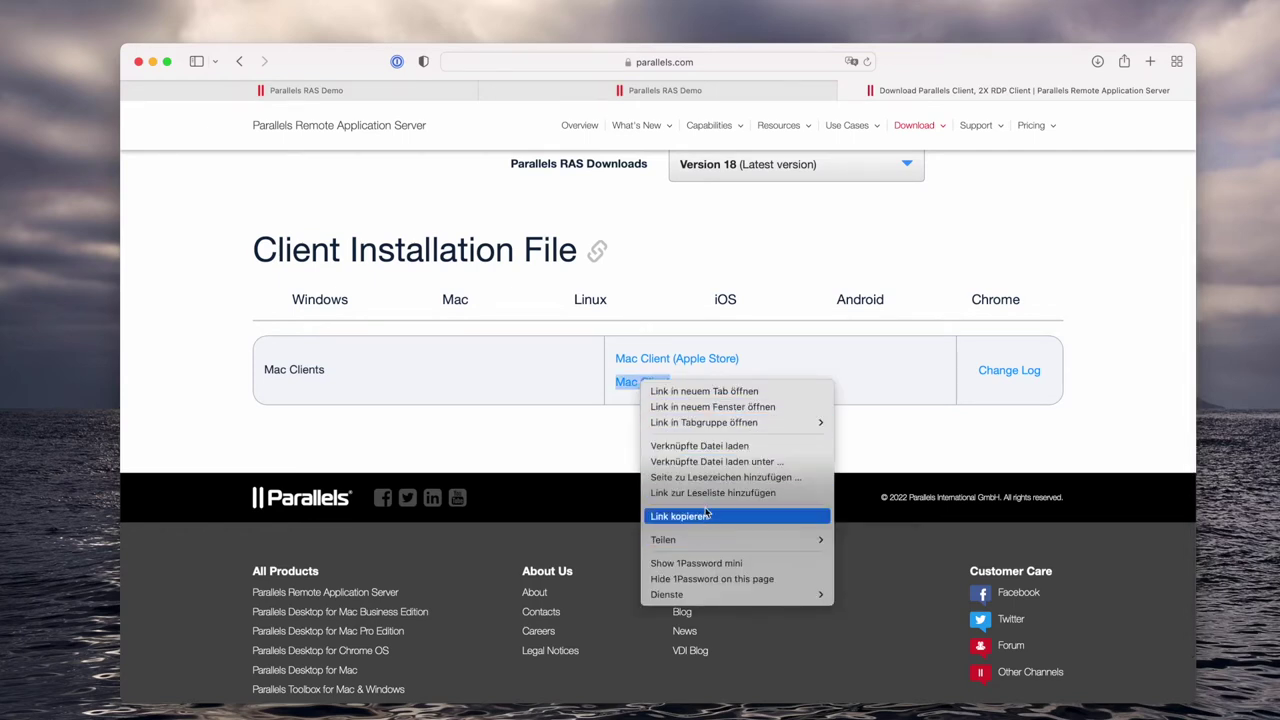
left_click(702, 447)
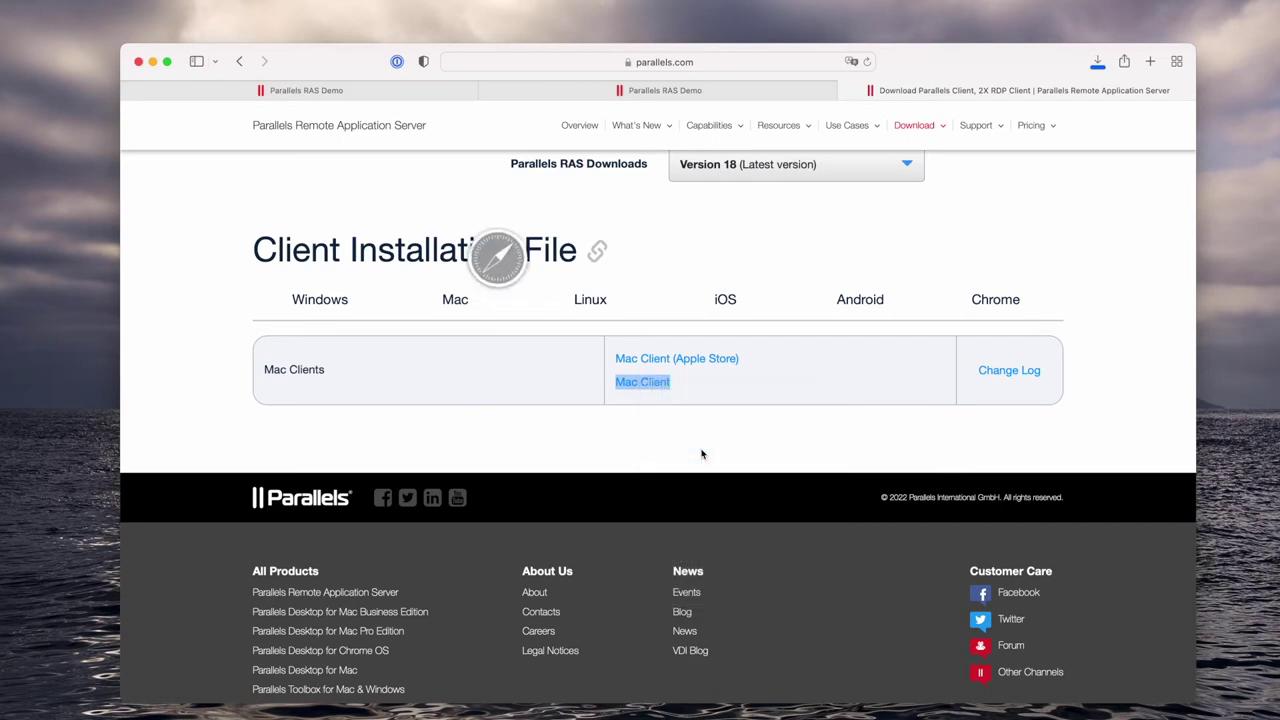
left_click(1097, 61)
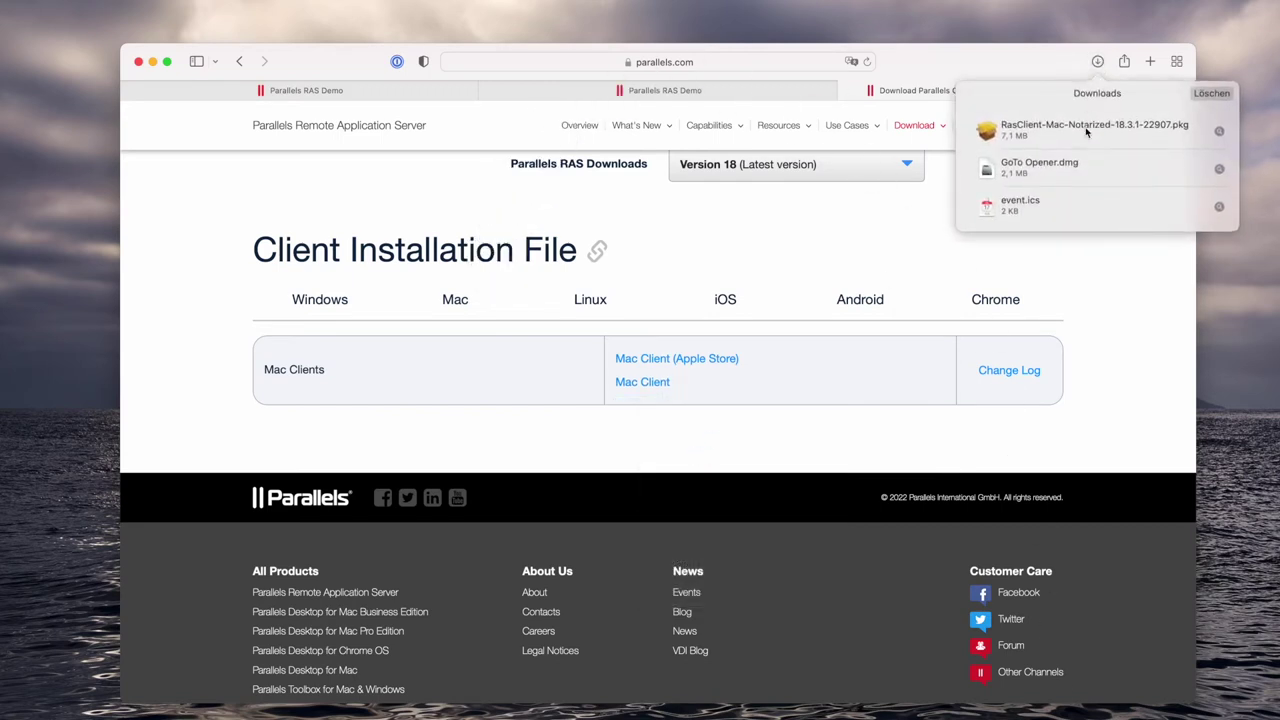
left_click(771, 225)
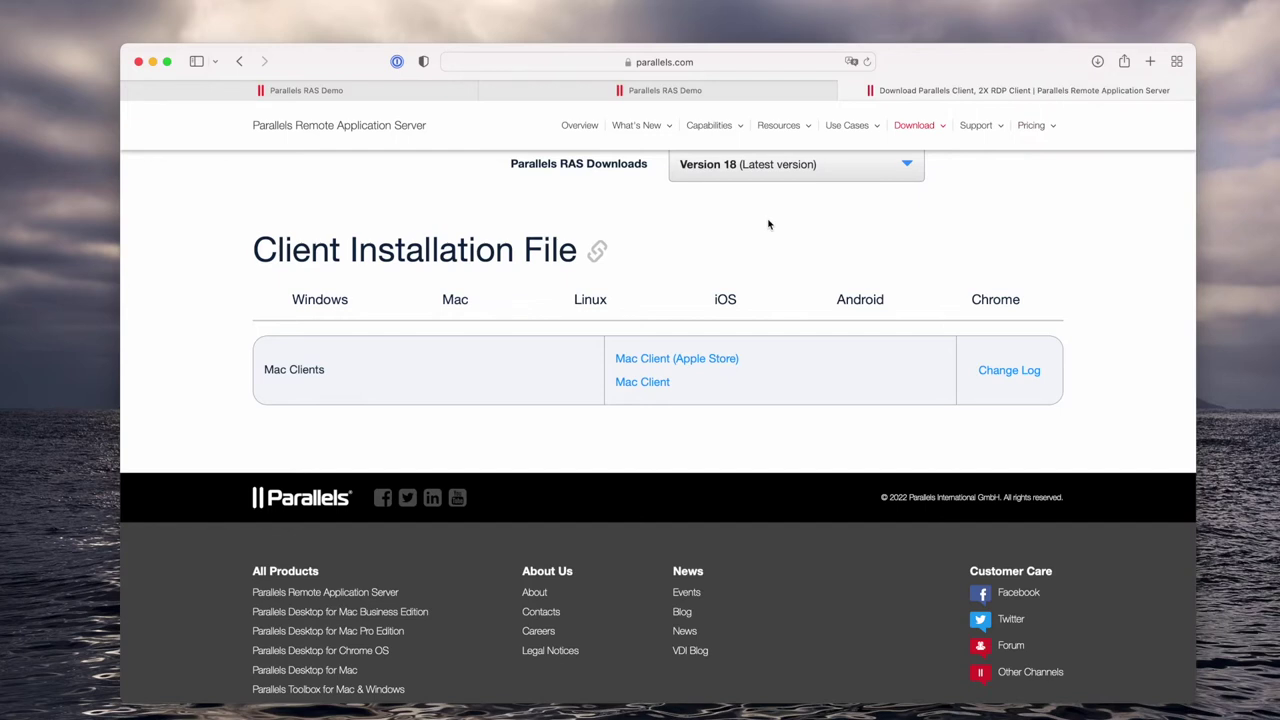
Browse the Linux, iOS, Android and Chrome installer tabs, ending on the Chrome Client options.
left_click(590, 313)
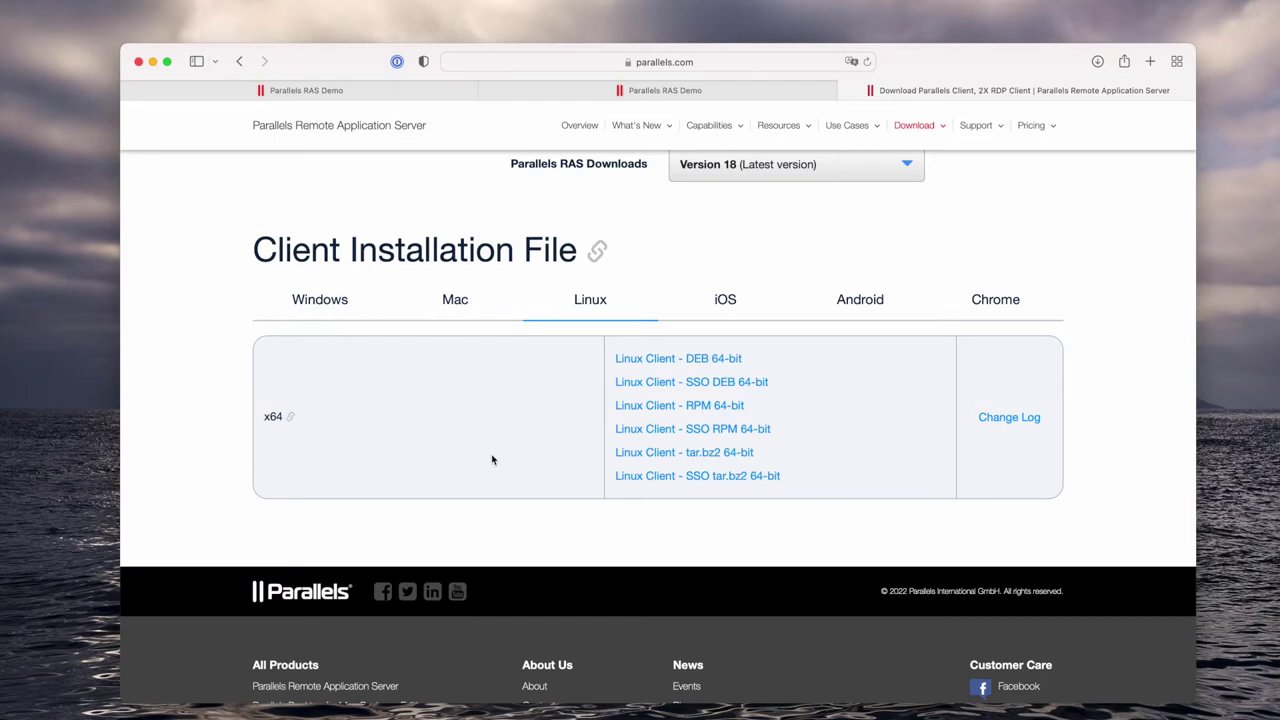
left_click(718, 300)
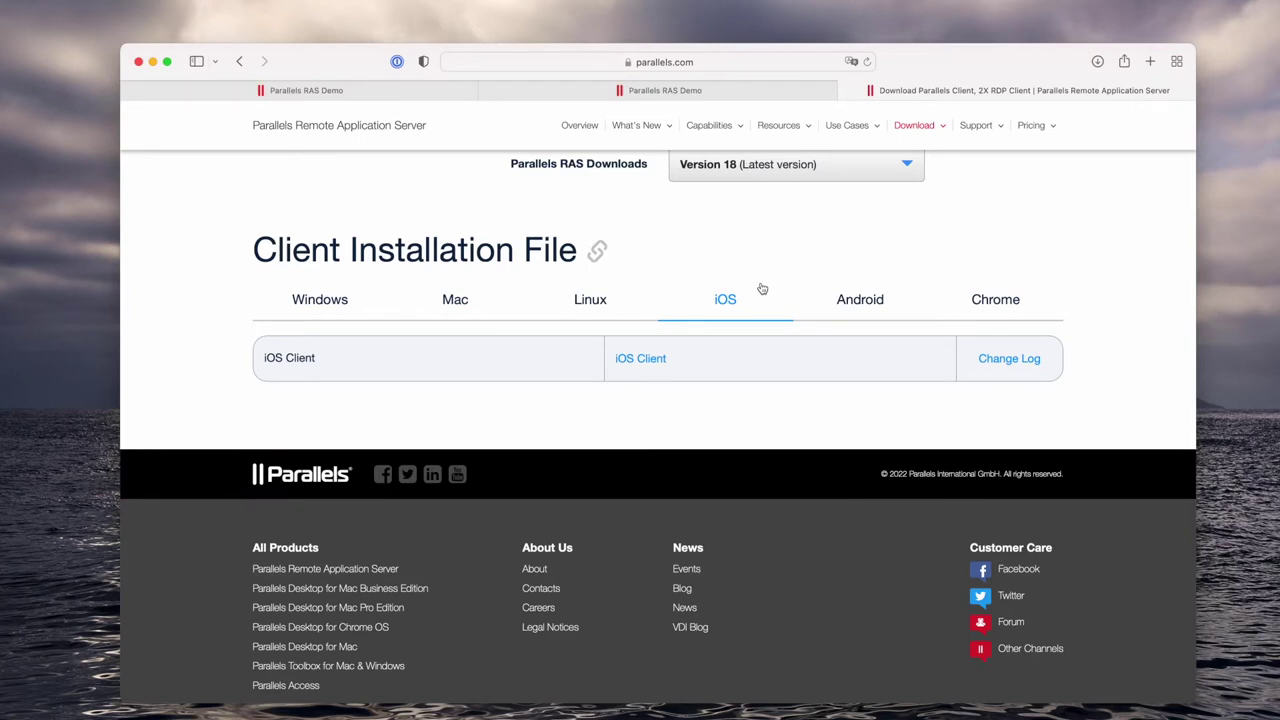
left_click(877, 312)
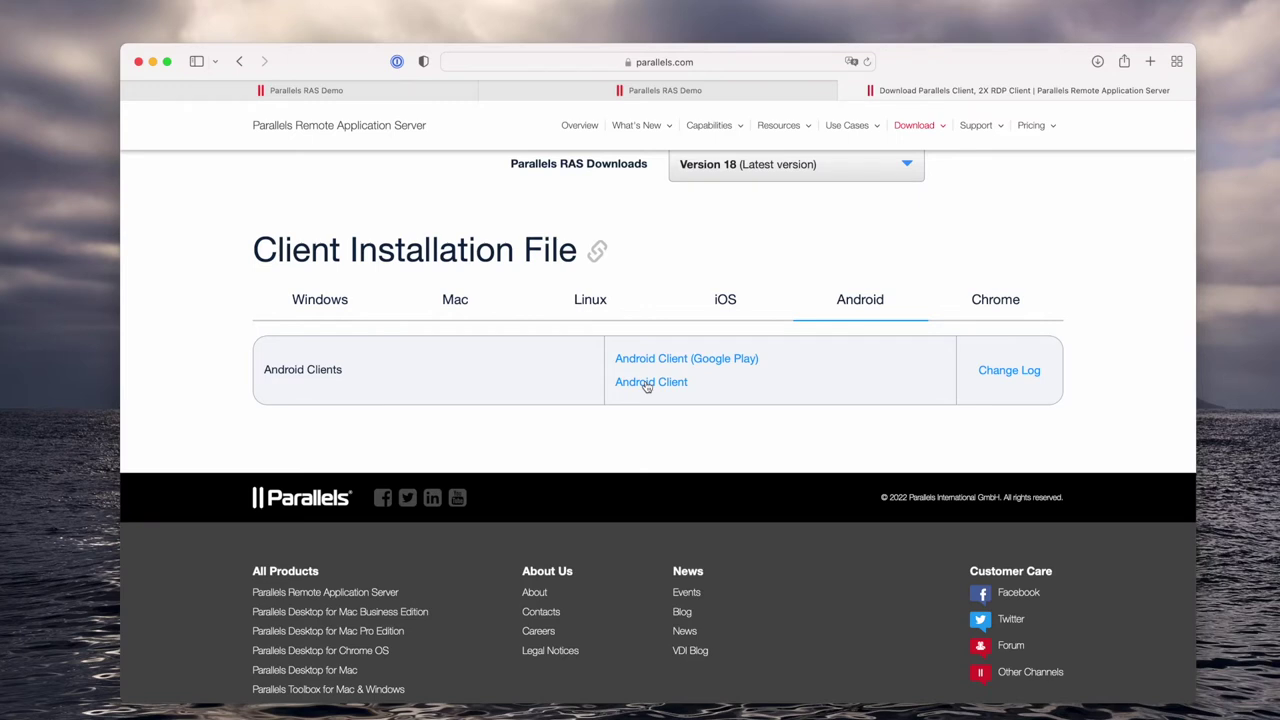
left_click(990, 303)
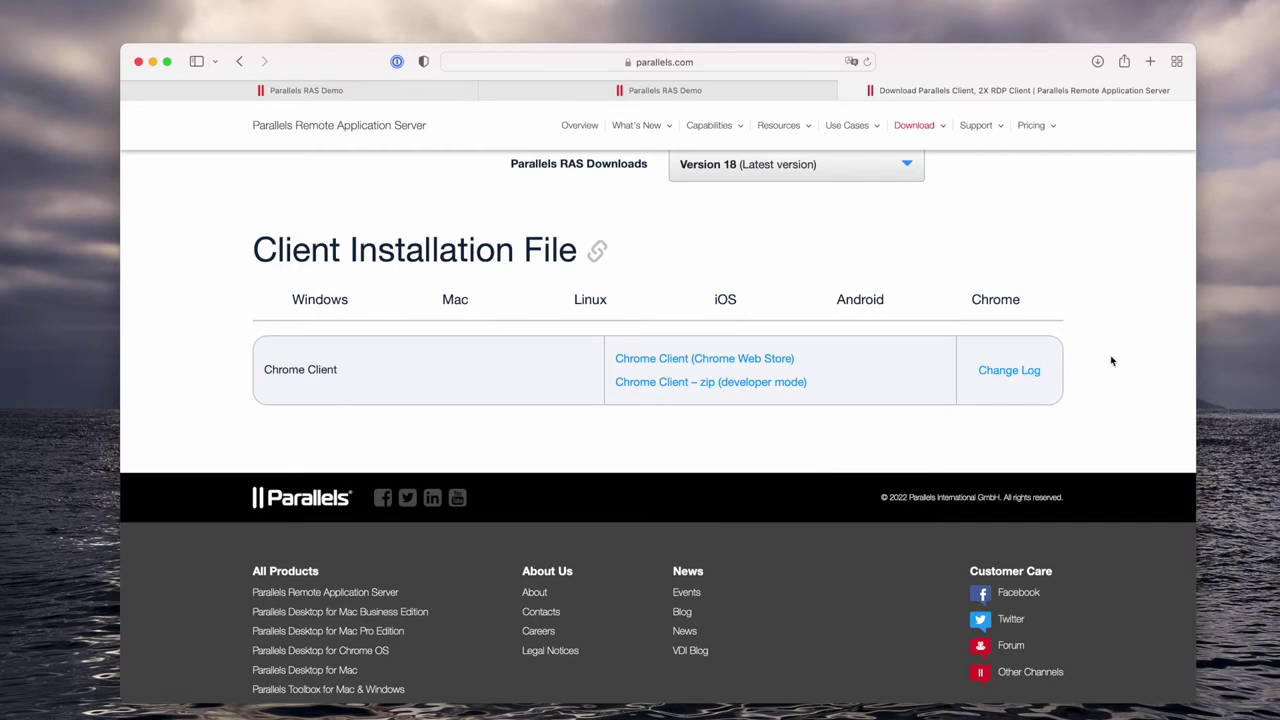
scroll(1111, 361, "up", 2)
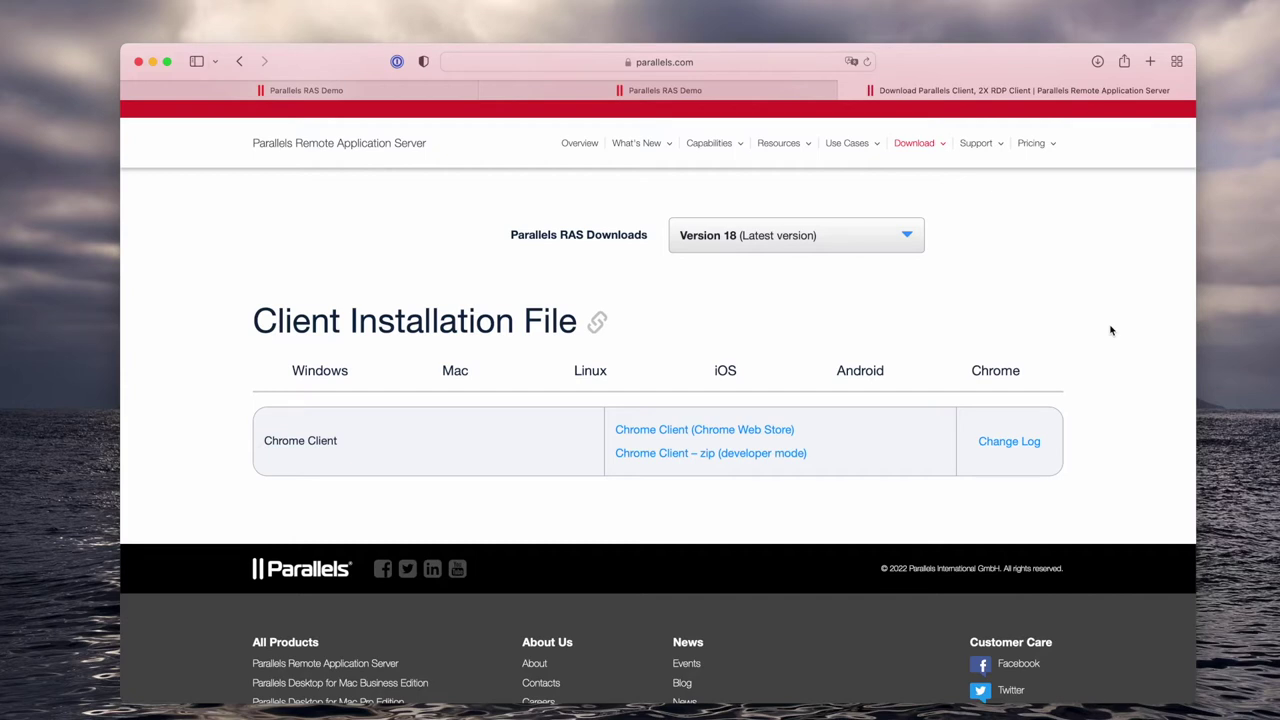
Quit Safari, confirming 'Seite verlassen', and move the Parallels Client window to the top-left.
key("super+q")
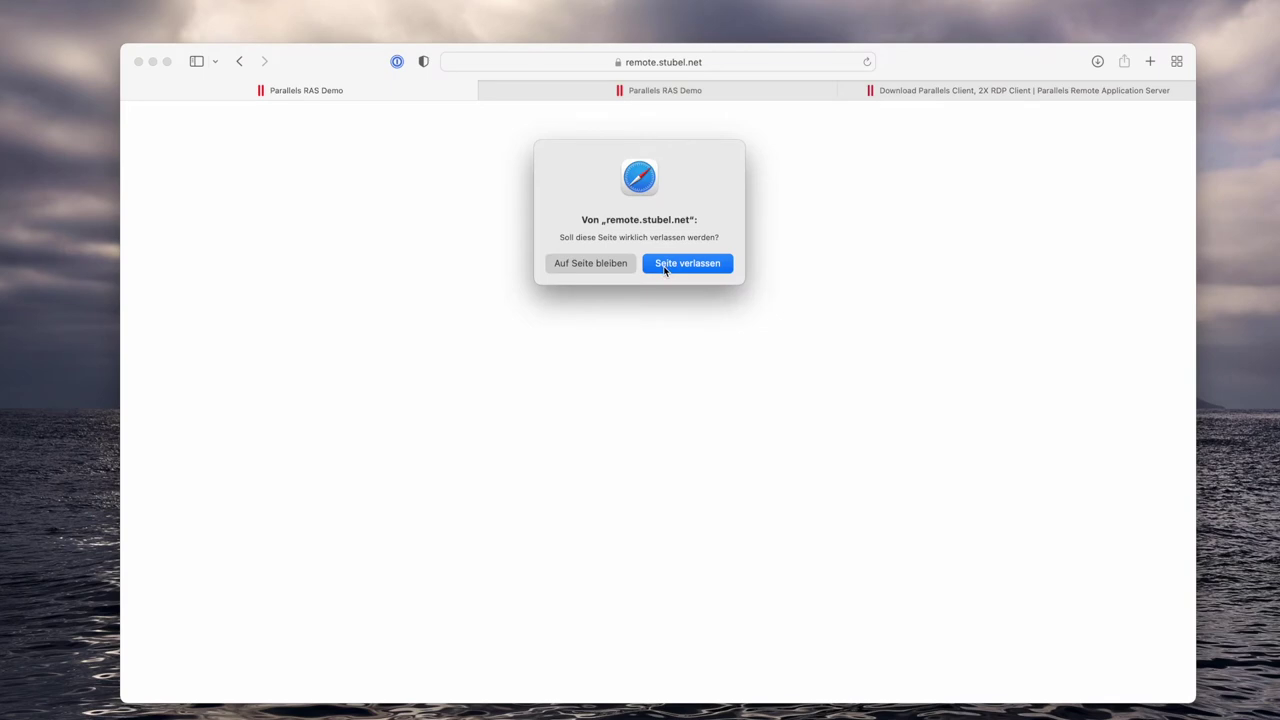
left_click(665, 263)
left_click_drag(478, 234, 390, 32)
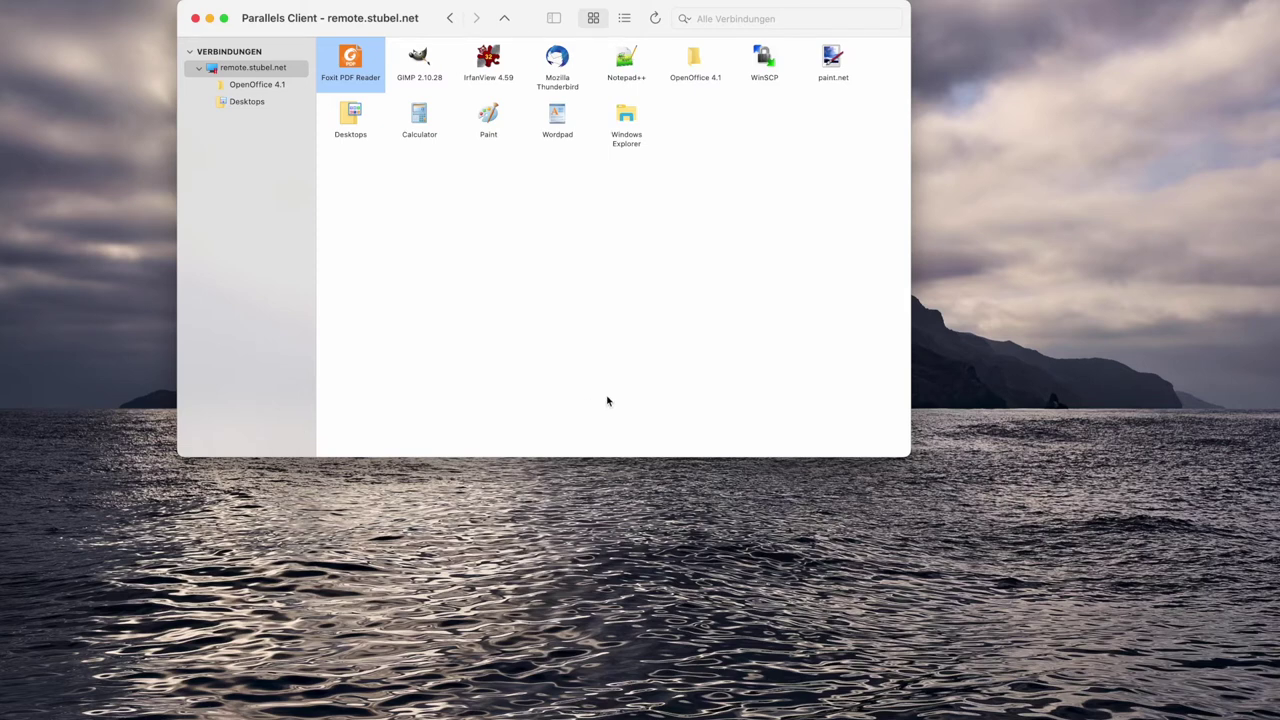
Launch the remote WordPad app from the remote.stubel.net app list and enlarge its window.
left_click_drag(386, 35, 354, 96)
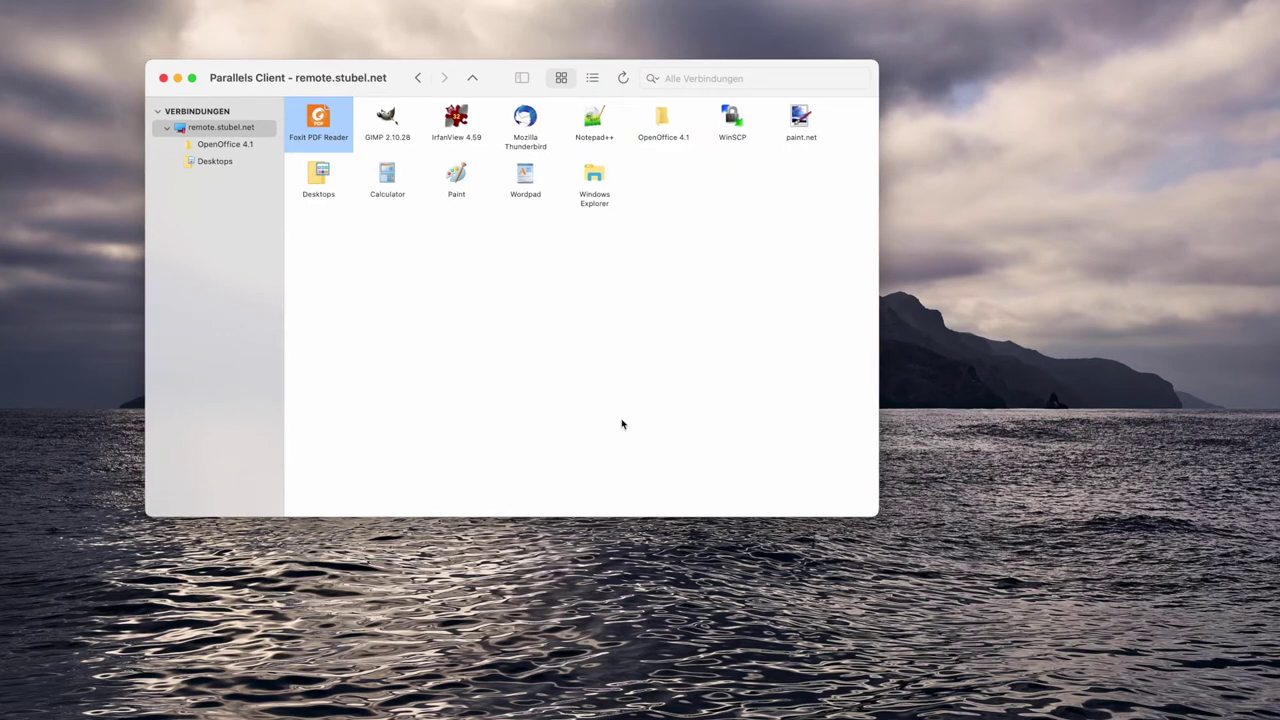
left_click(531, 190)
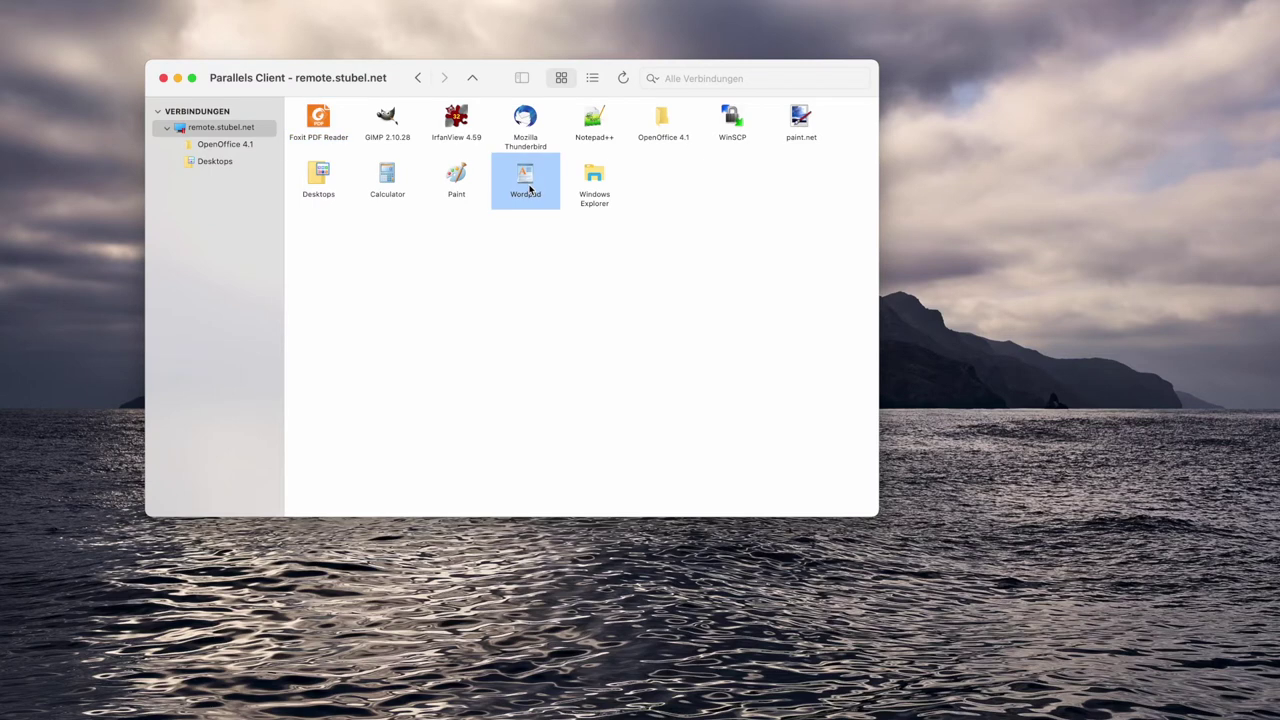
double_click(529, 190)
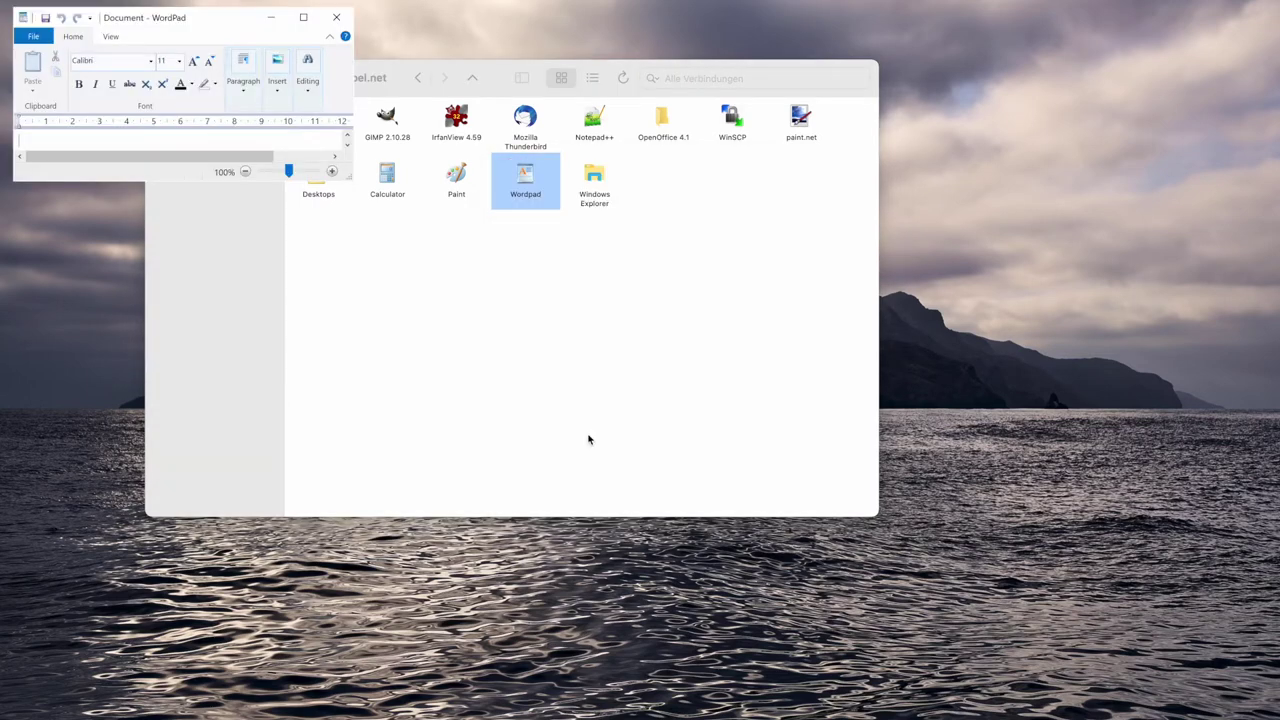
left_click_drag(351, 177, 677, 509)
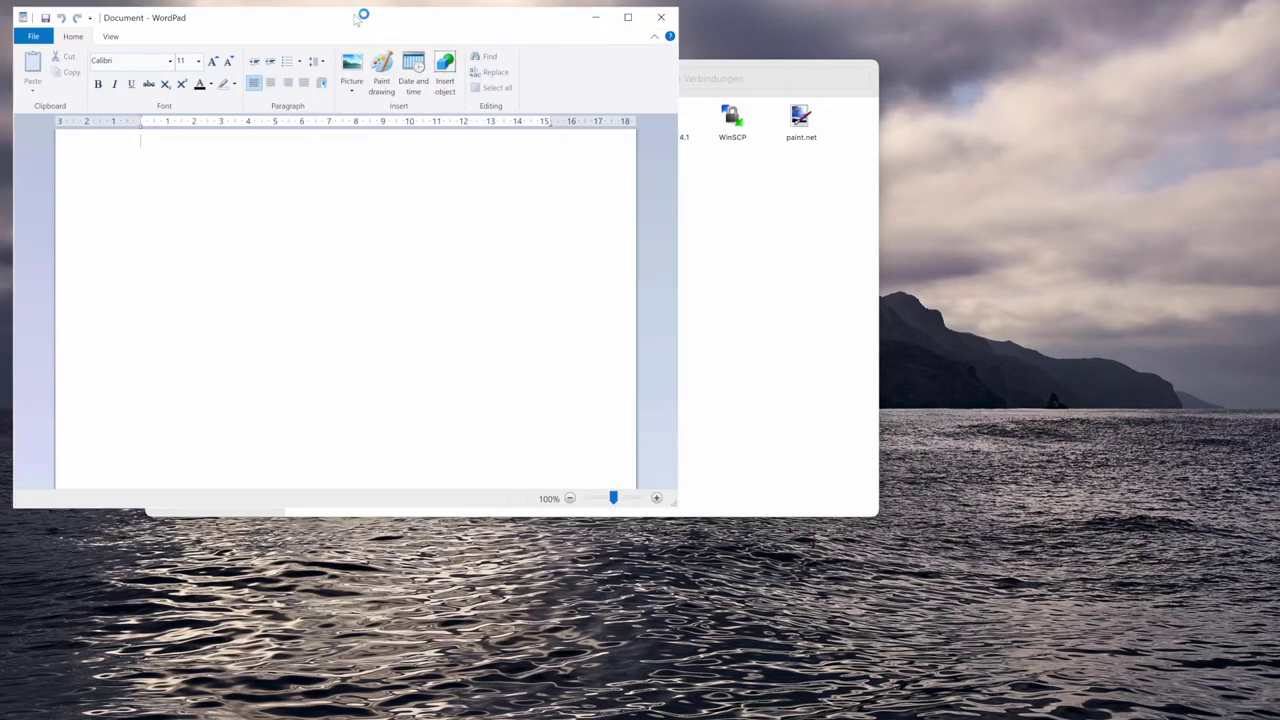
Maximize and minimize WordPad, restore it from the Dock, and move it down-right.
left_click_drag(356, 15, 436, 51)
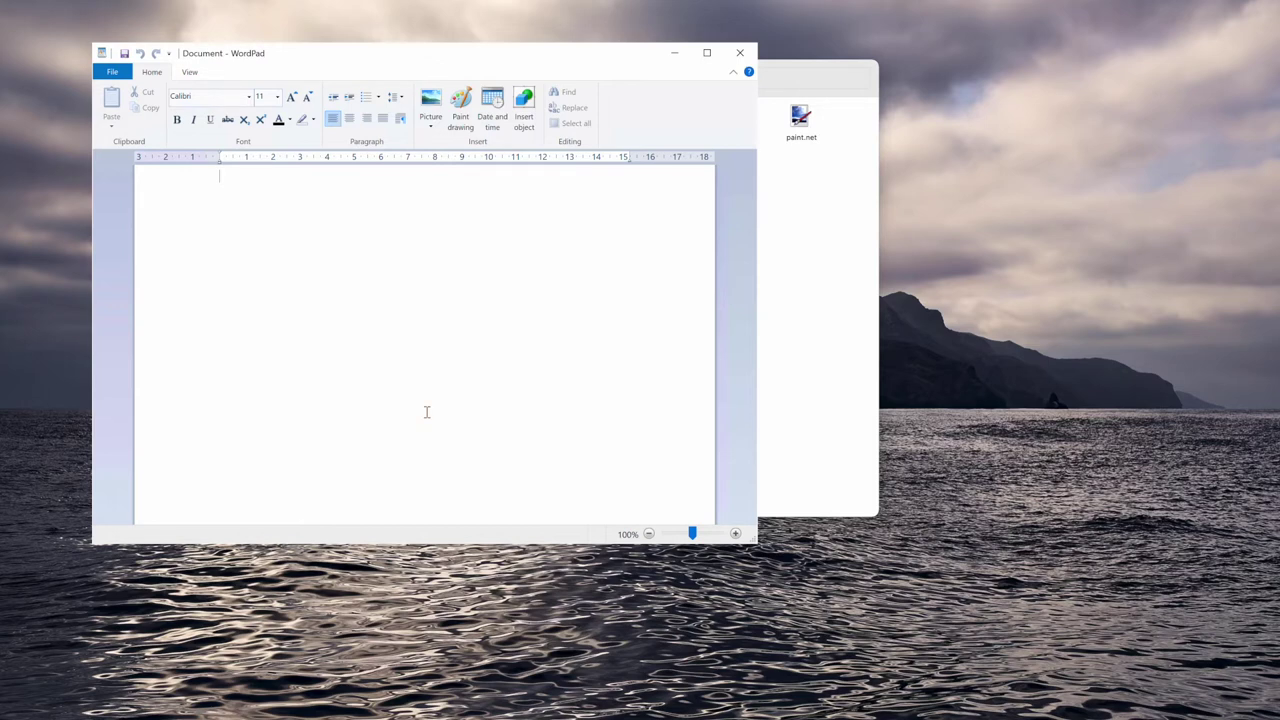
left_click(707, 53)
left_click(672, 52)
mouse_move(771, 705)
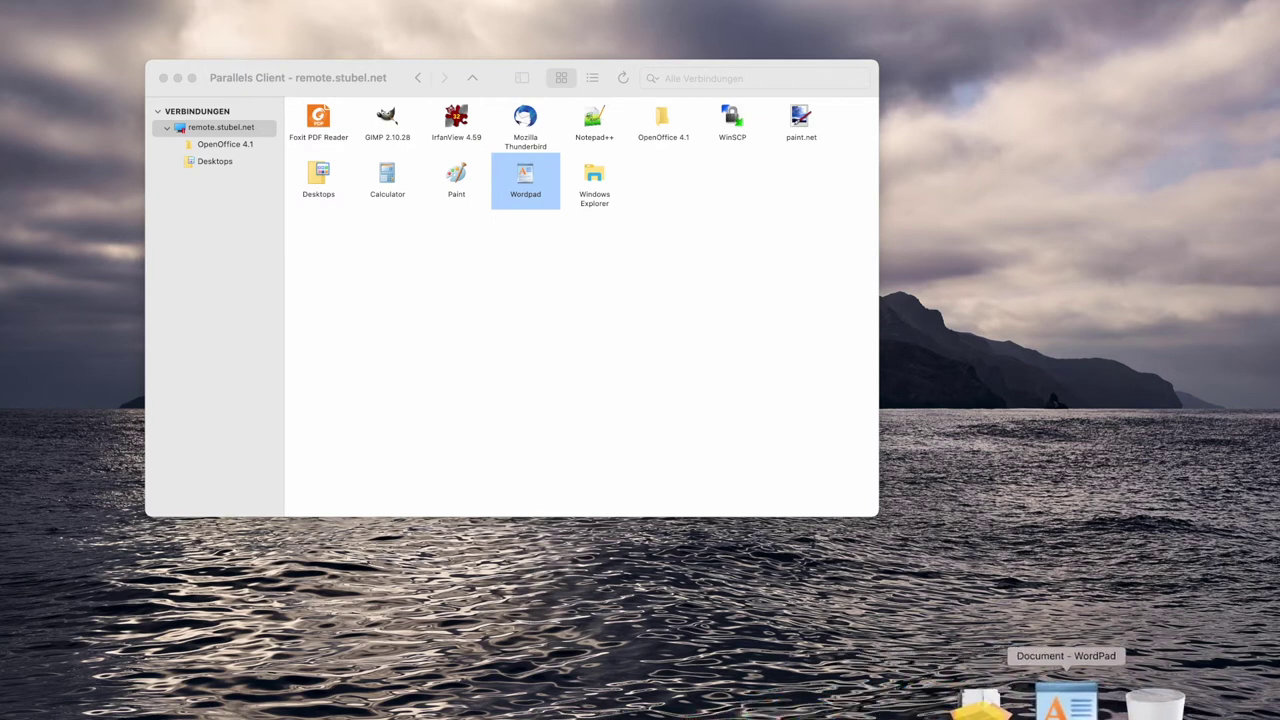
left_click(1063, 703)
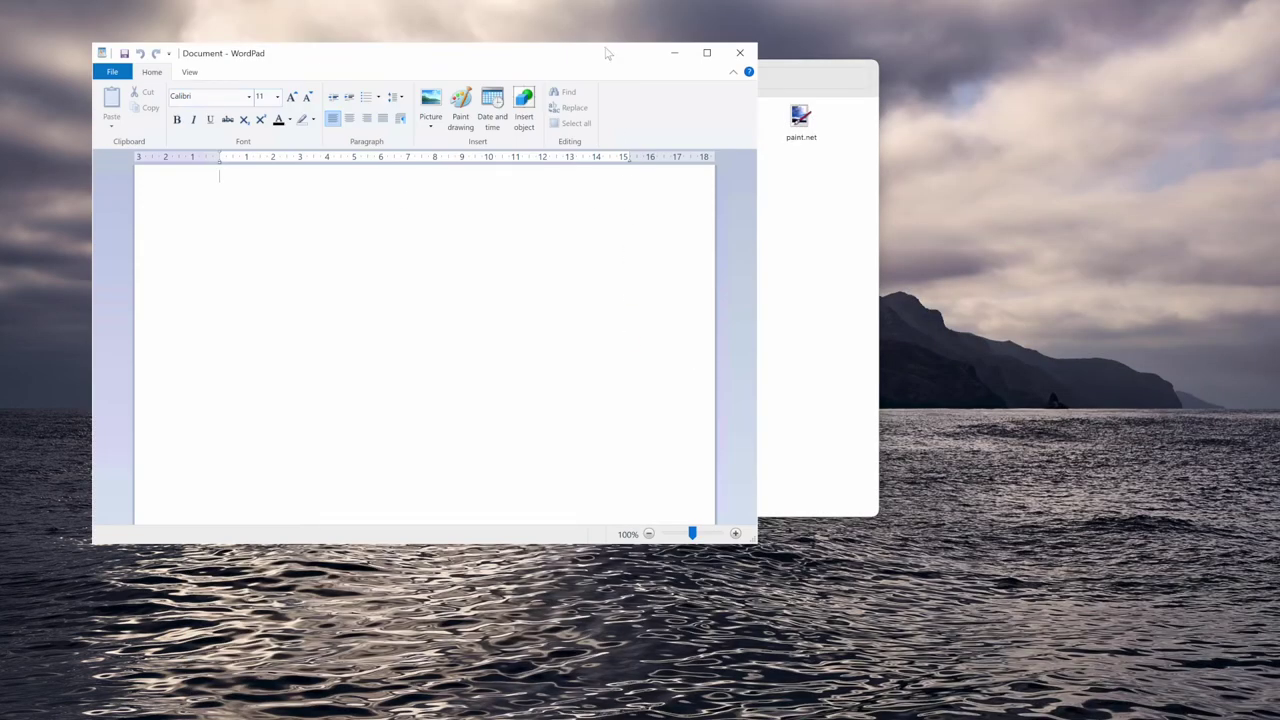
left_click_drag(606, 53, 754, 156)
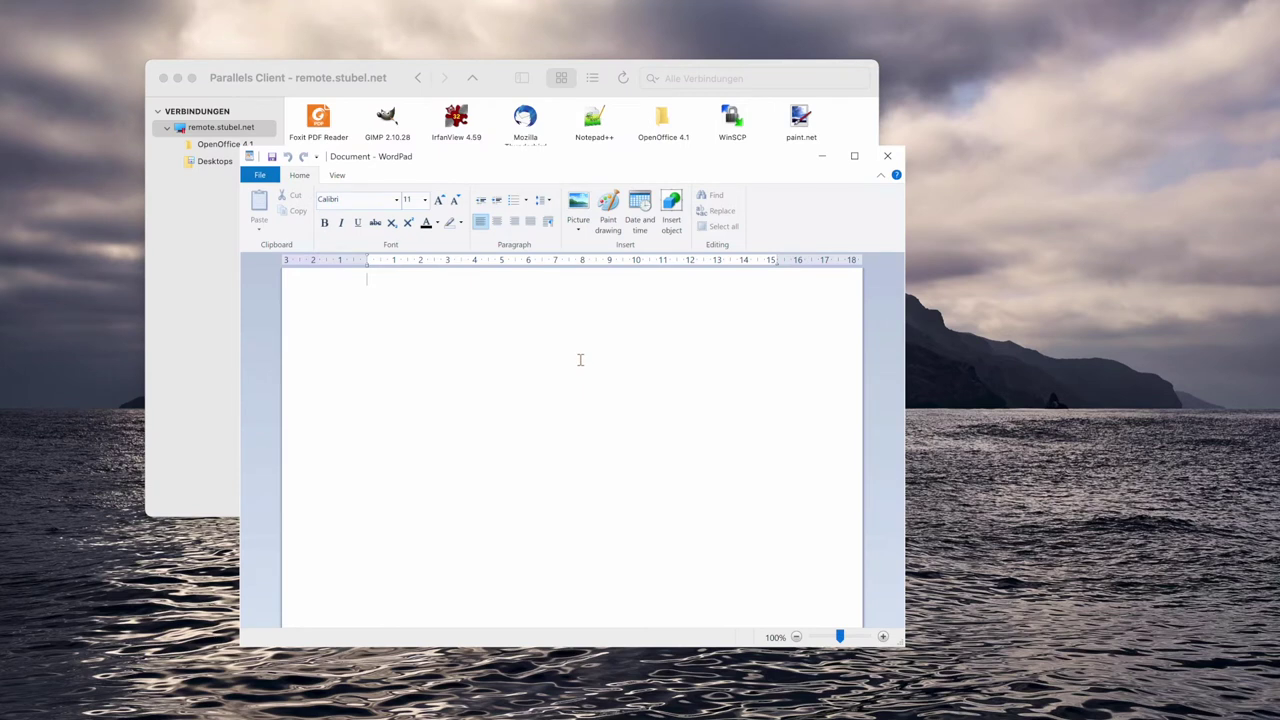
Type 'HLLO ZUSAMMEN' in capitals and choose File > Save as.
key("Caps_Lock")
type("HLLO ZUSAMMEN")
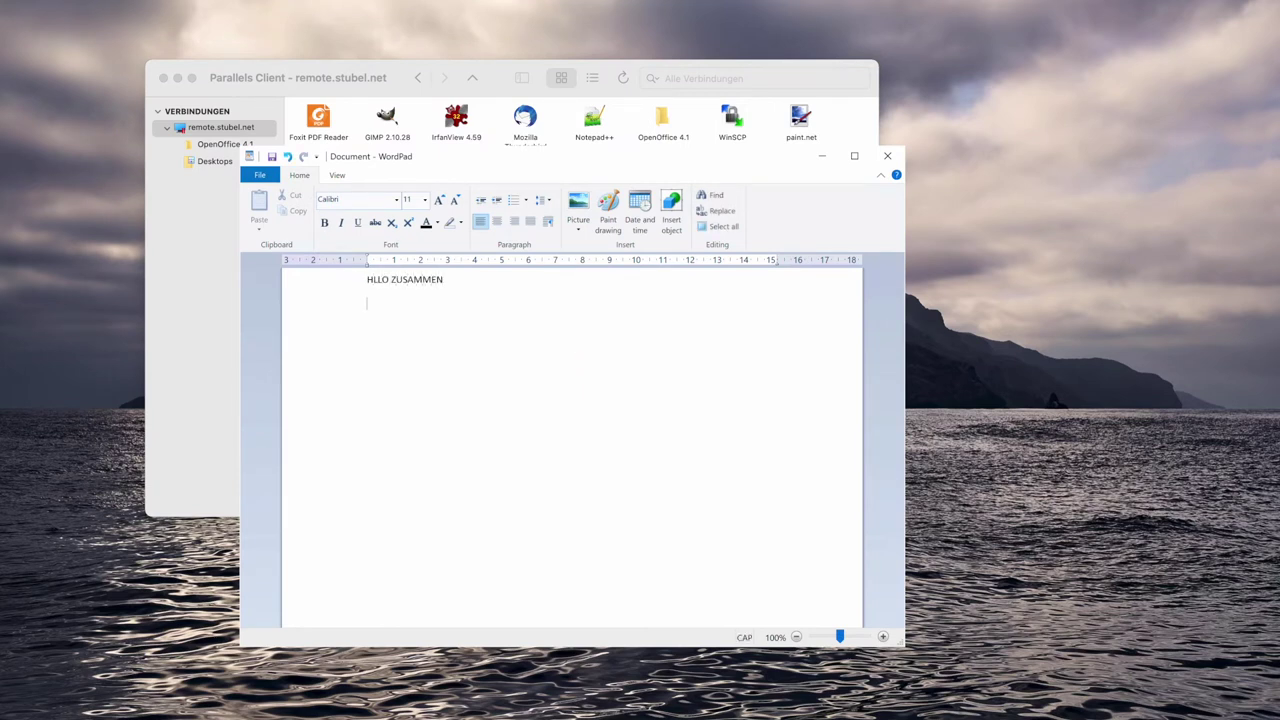
key("Caps_Lock")
left_click(259, 175)
left_click(278, 300)
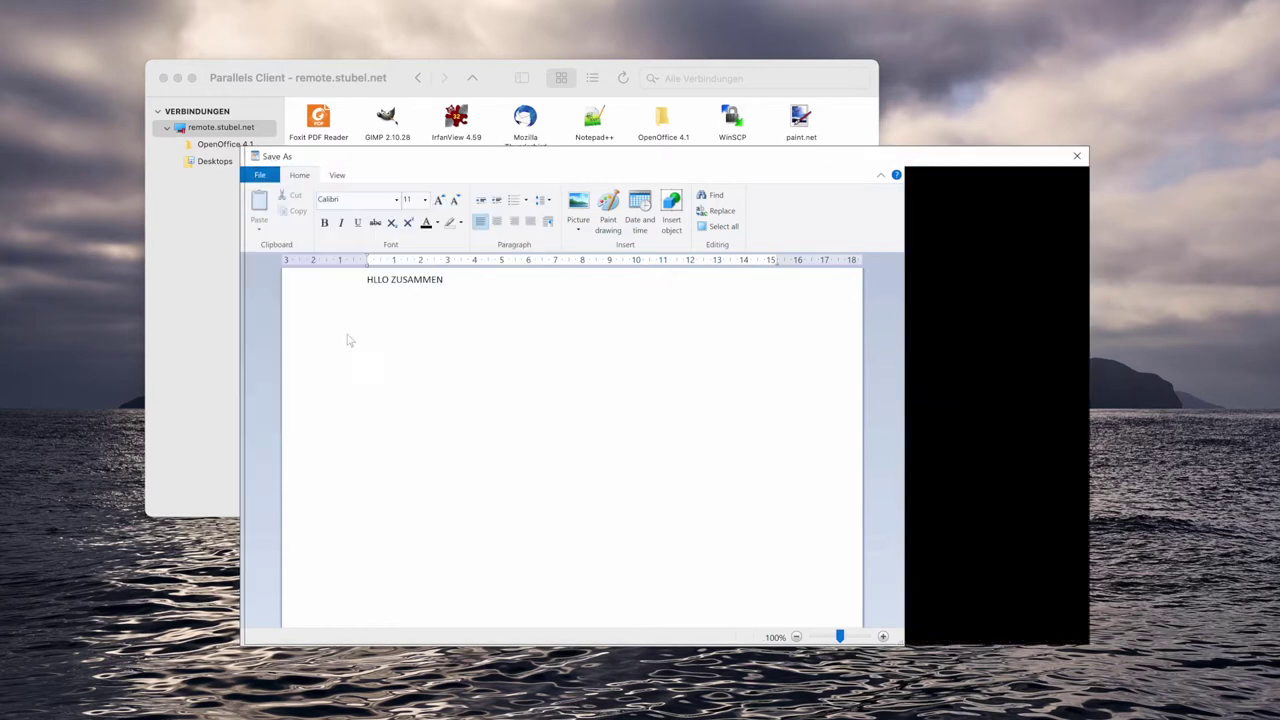
Browse This PC and the user (H:) drive, picking the existing 20220308_Document name.
left_click(290, 324)
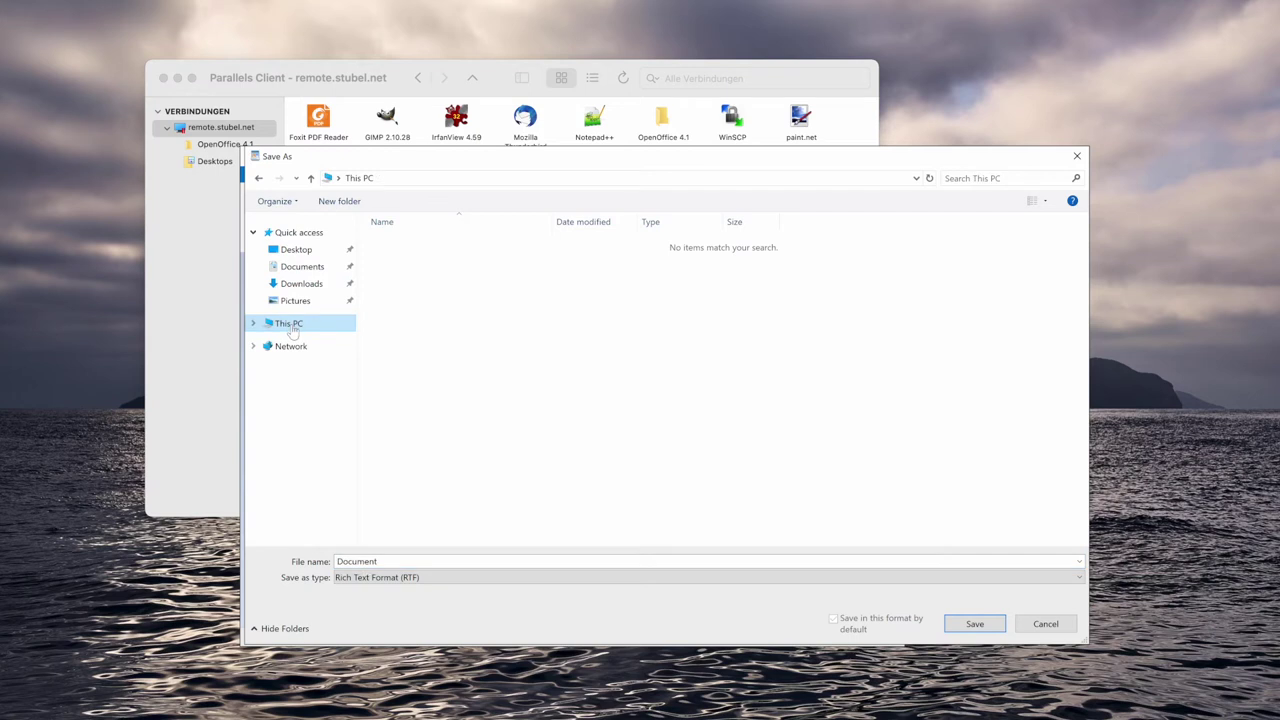
left_click_drag(367, 160, 297, 134)
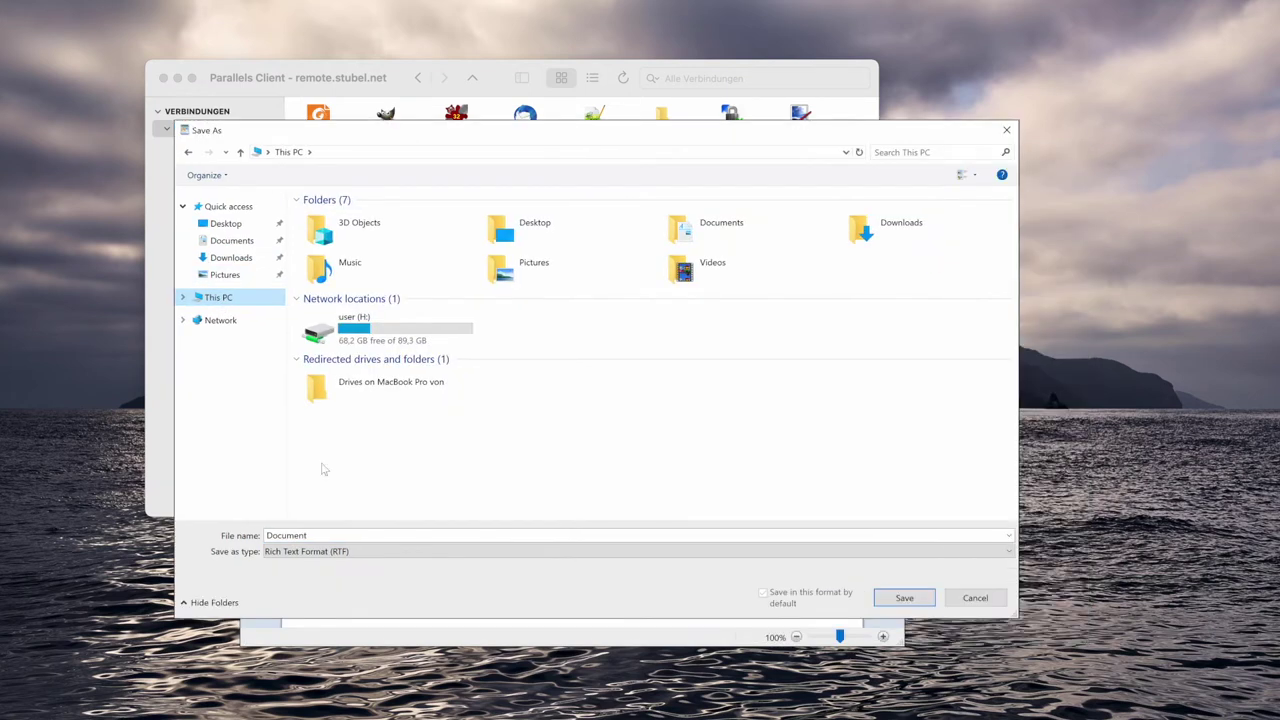
left_click(357, 340)
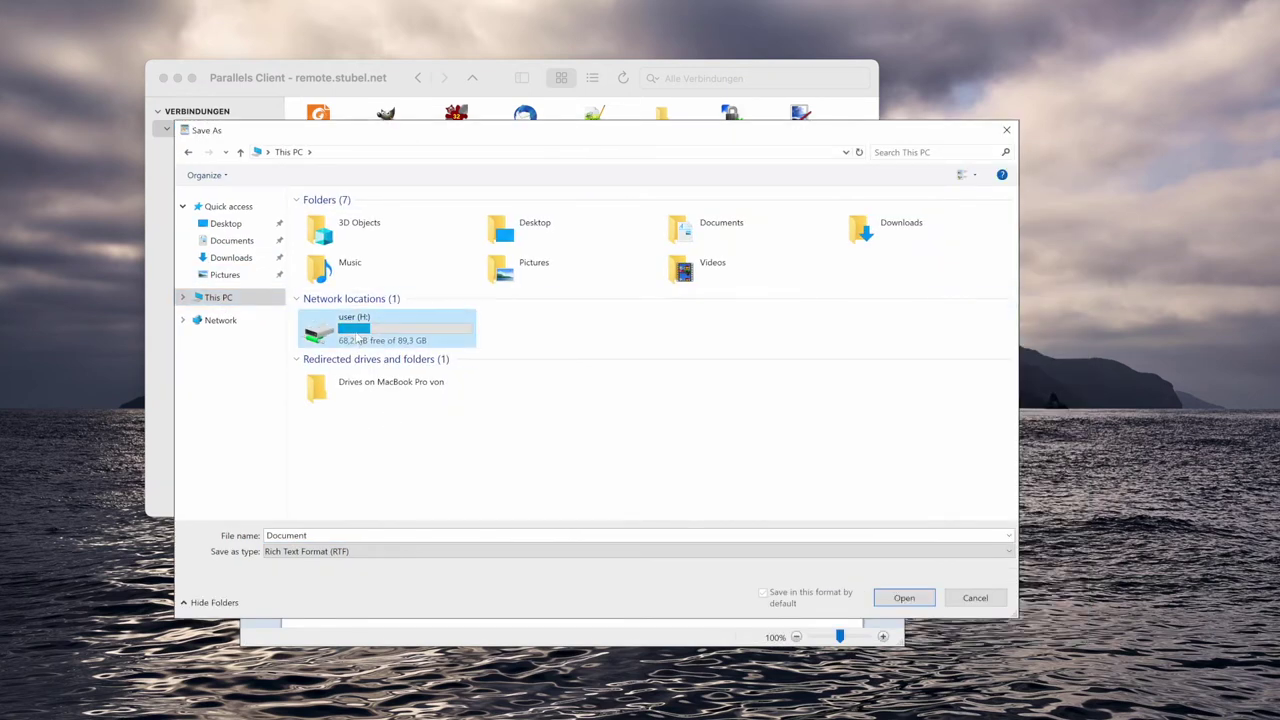
double_click(357, 340)
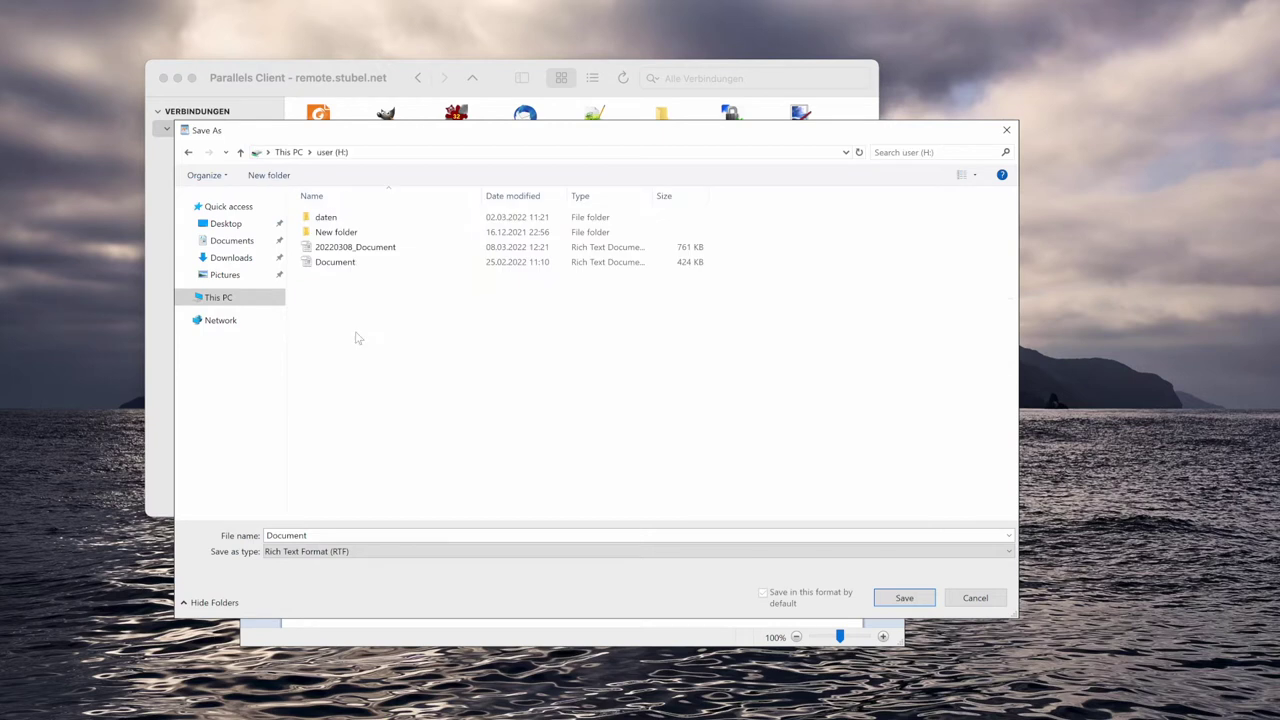
left_click(342, 250)
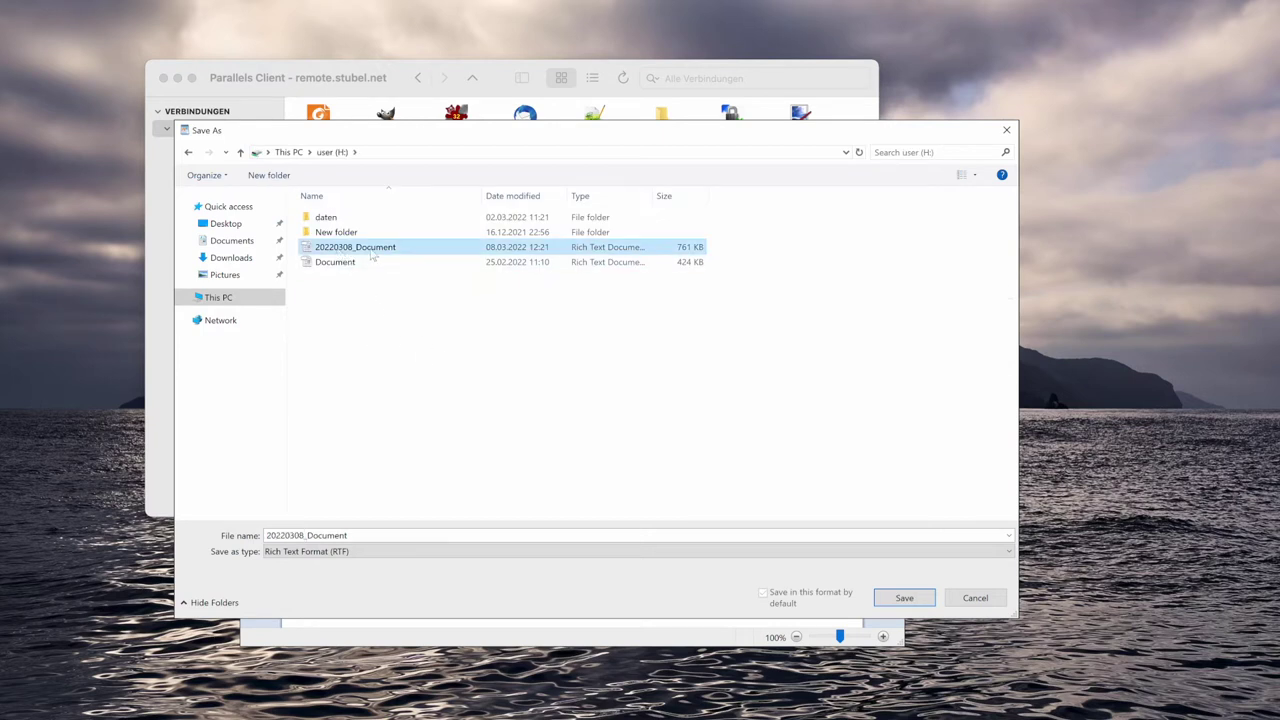
left_click(289, 152)
Navigate to Drives on MacBook Pro > home folder > Documents and save the file there.
left_click(345, 385)
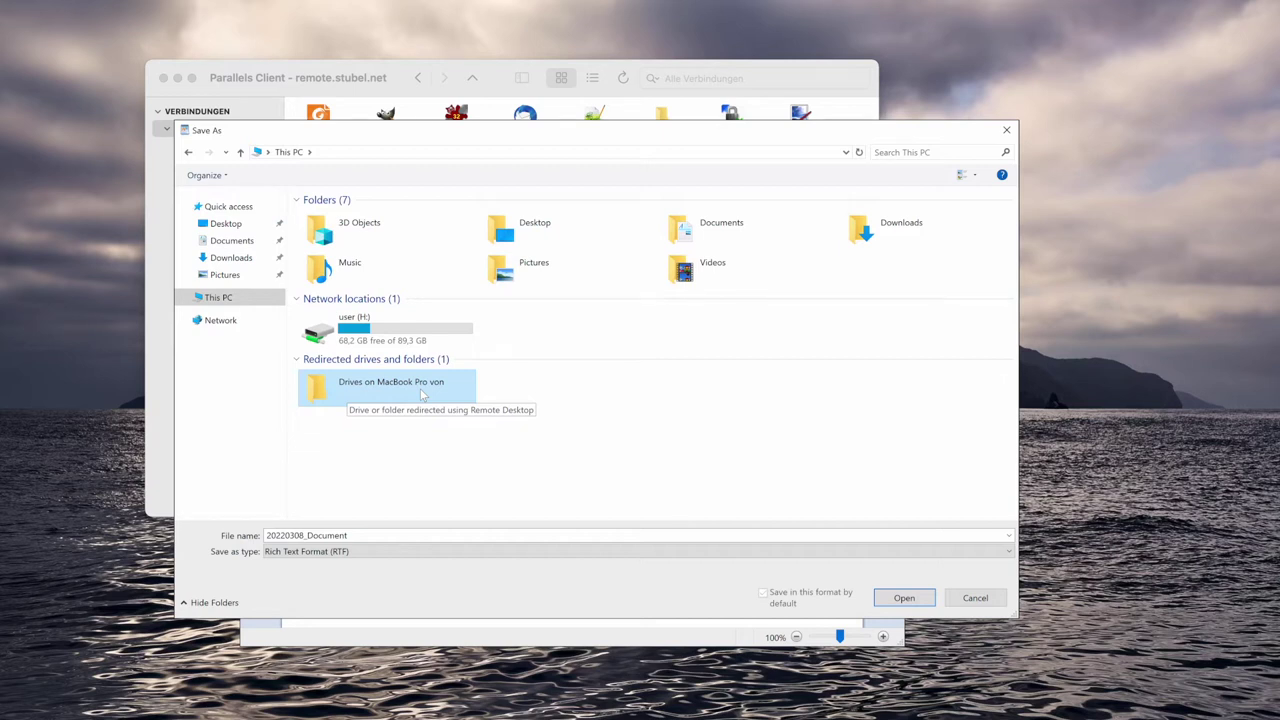
double_click(420, 388)
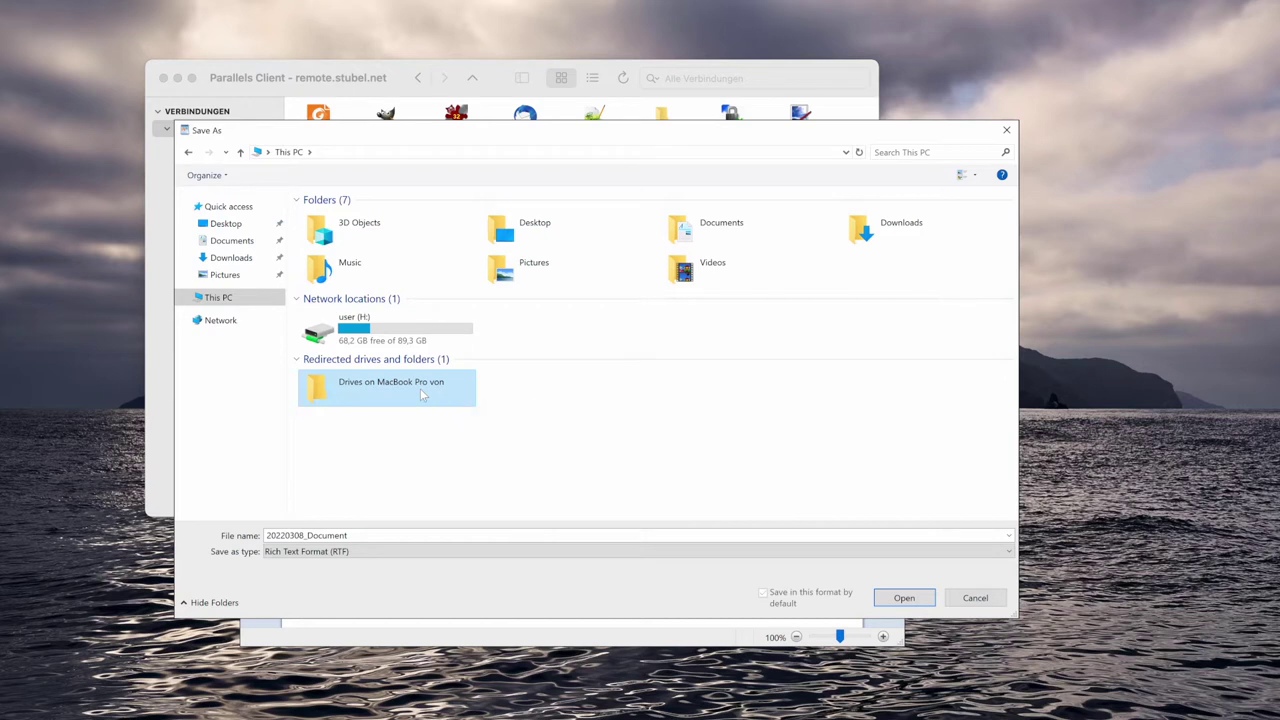
double_click(330, 220)
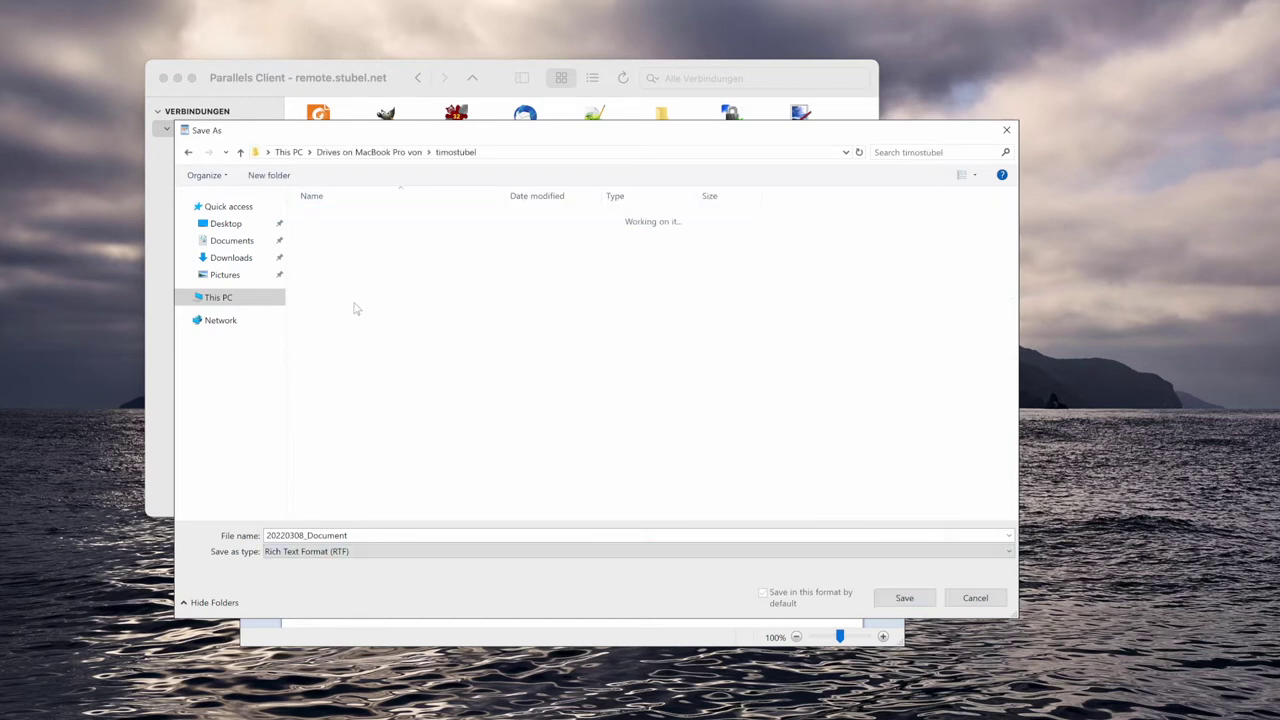
left_click(328, 265)
double_click(327, 266)
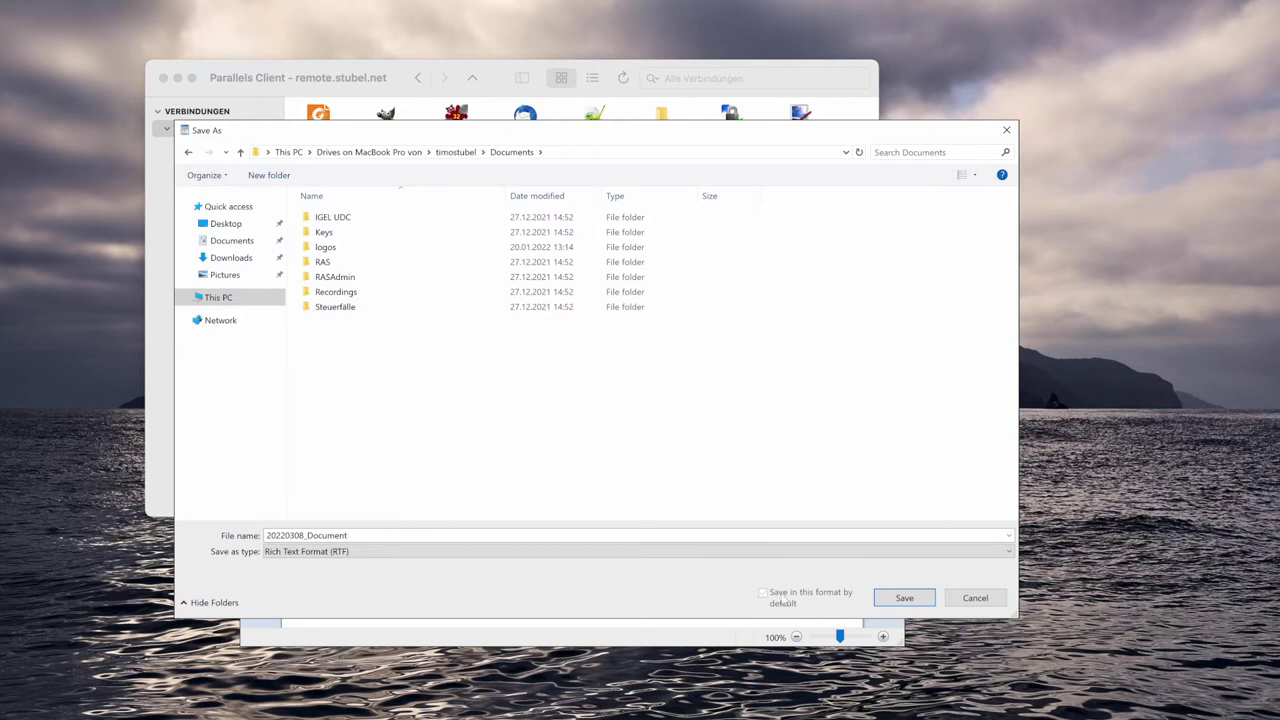
left_click(885, 604)
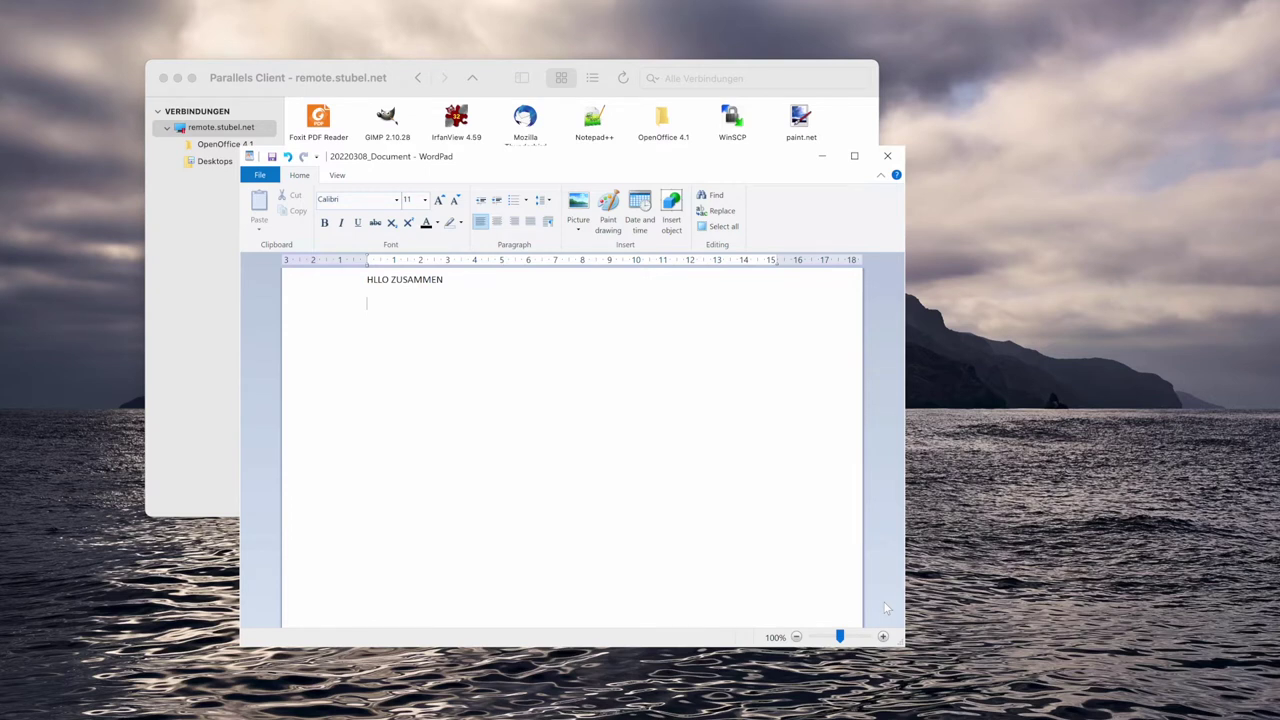
Launch GIMP from the Parallels Client app list as a remote application.
left_click(499, 93)
double_click(388, 122)
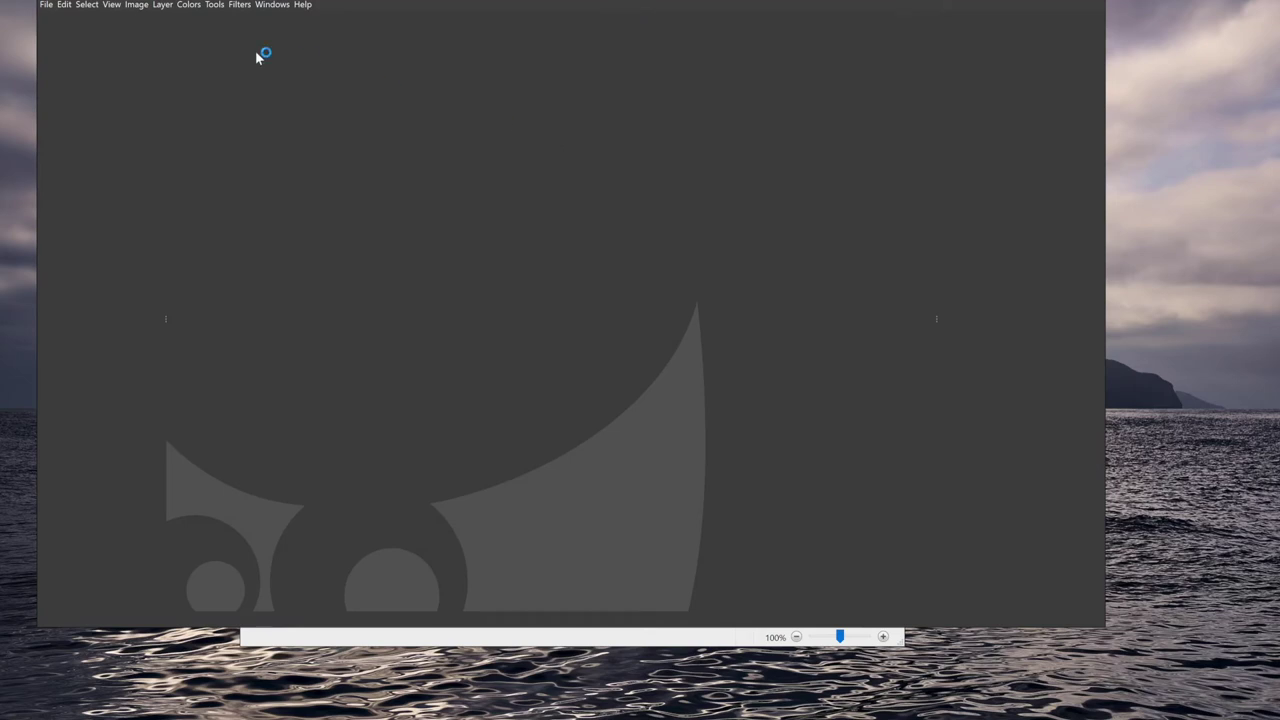
Move the Finder window aside and open the Bilder folder.
left_click(424, 703)
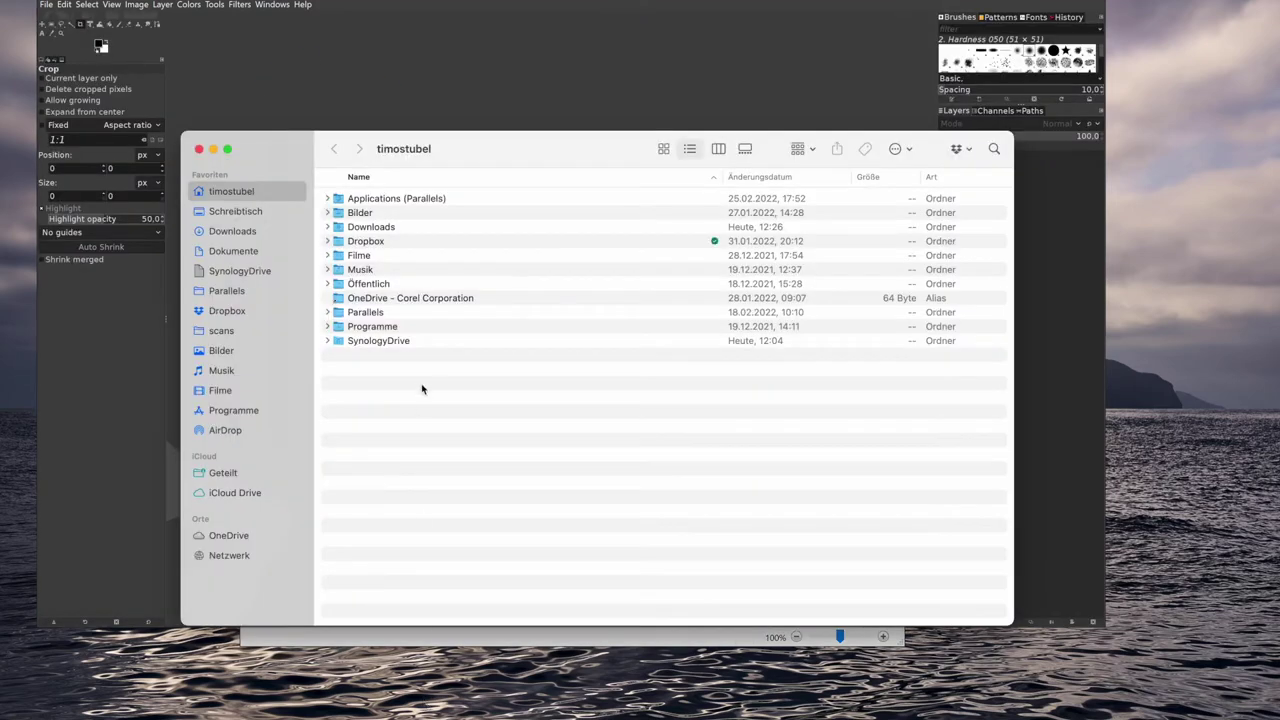
left_click_drag(275, 149, 518, 264)
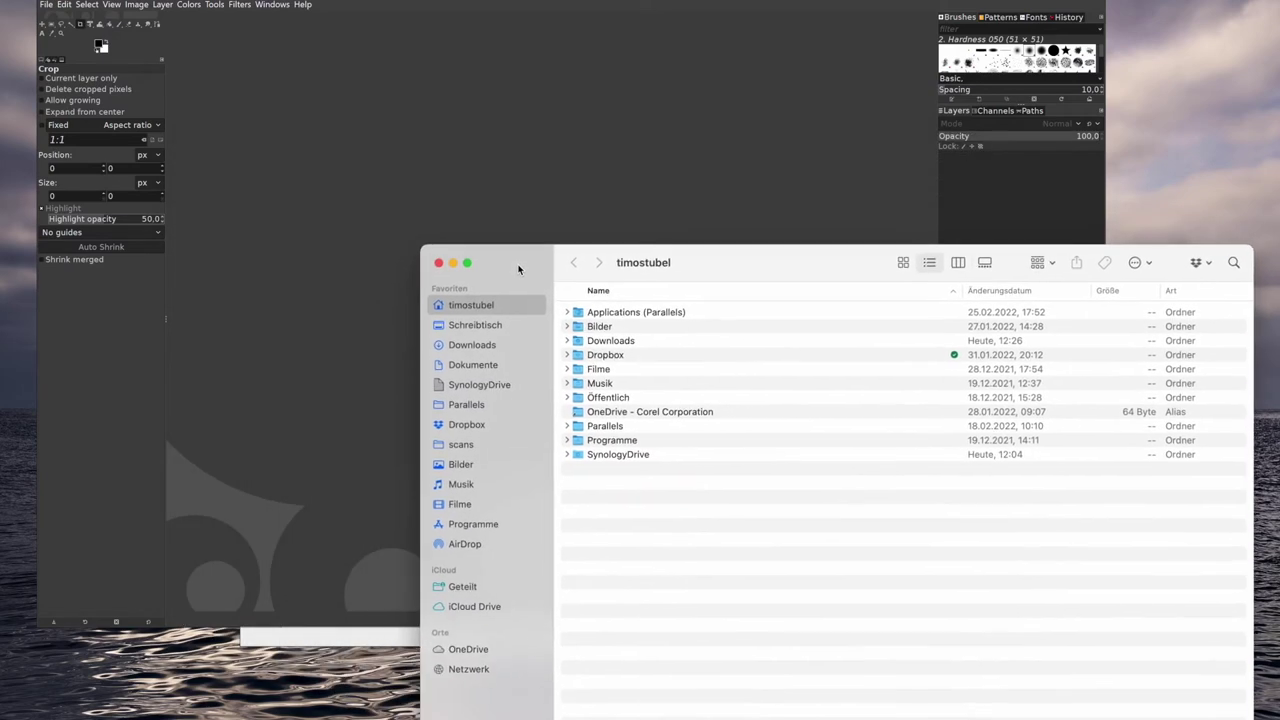
left_click(466, 467)
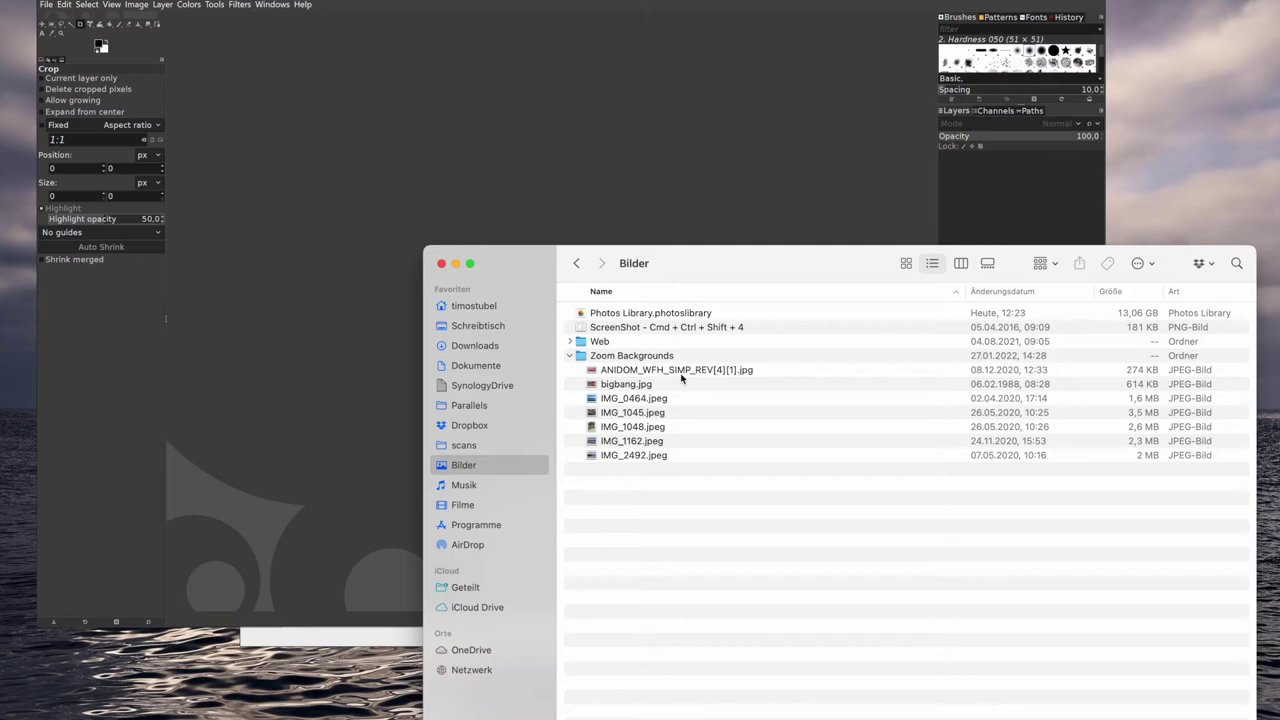
Quick Look the photos IMG_2492.jpeg and IMG_1162.jpeg full size.
left_click(622, 458)
key("space")
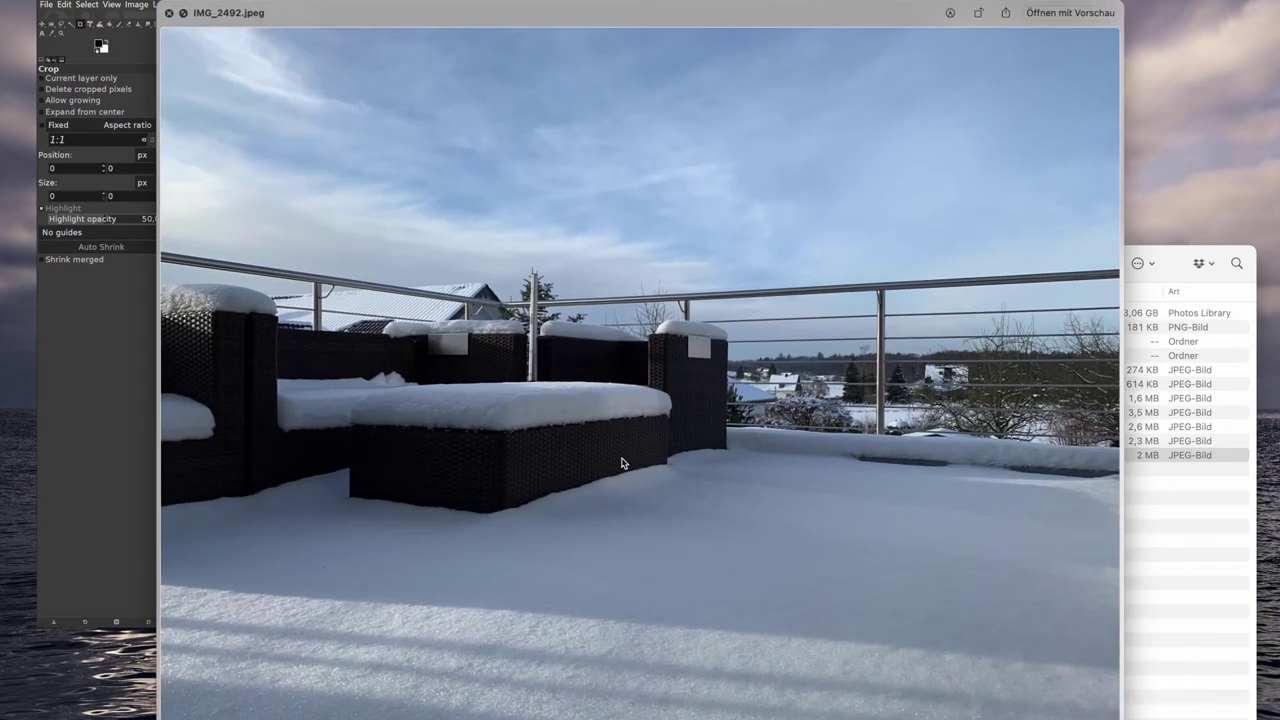
key("space")
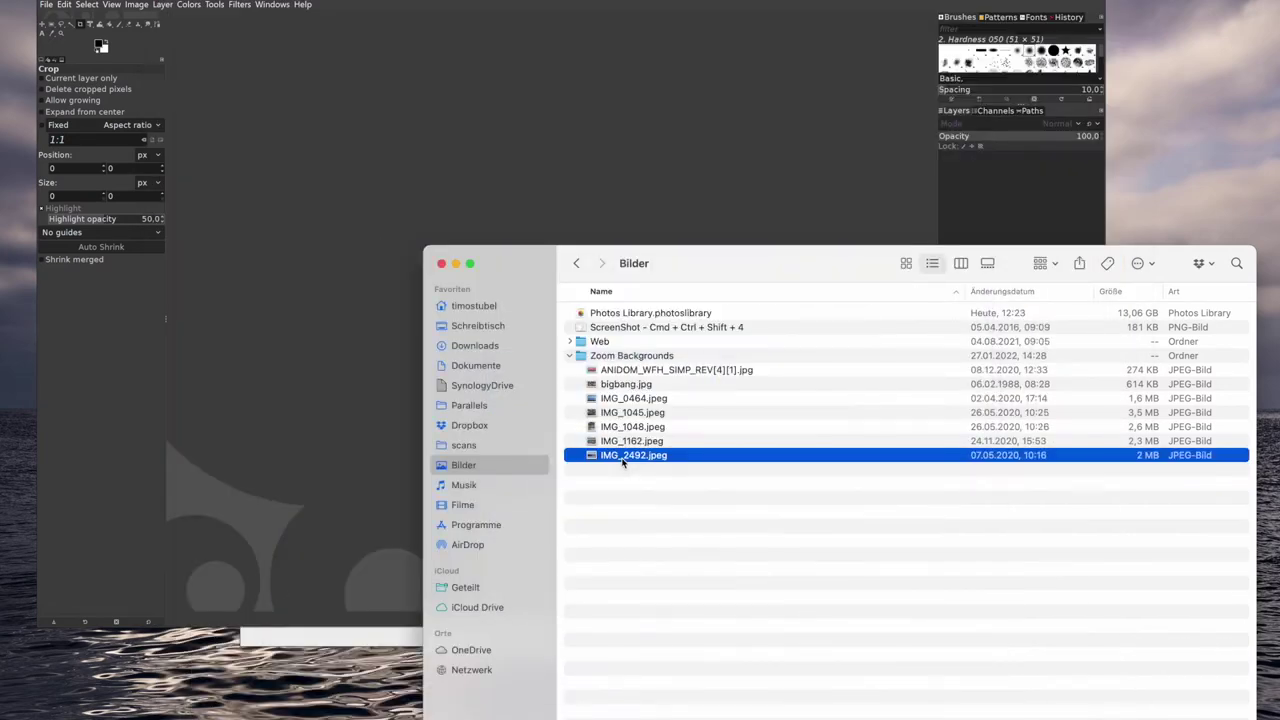
key("space")
key("Up")
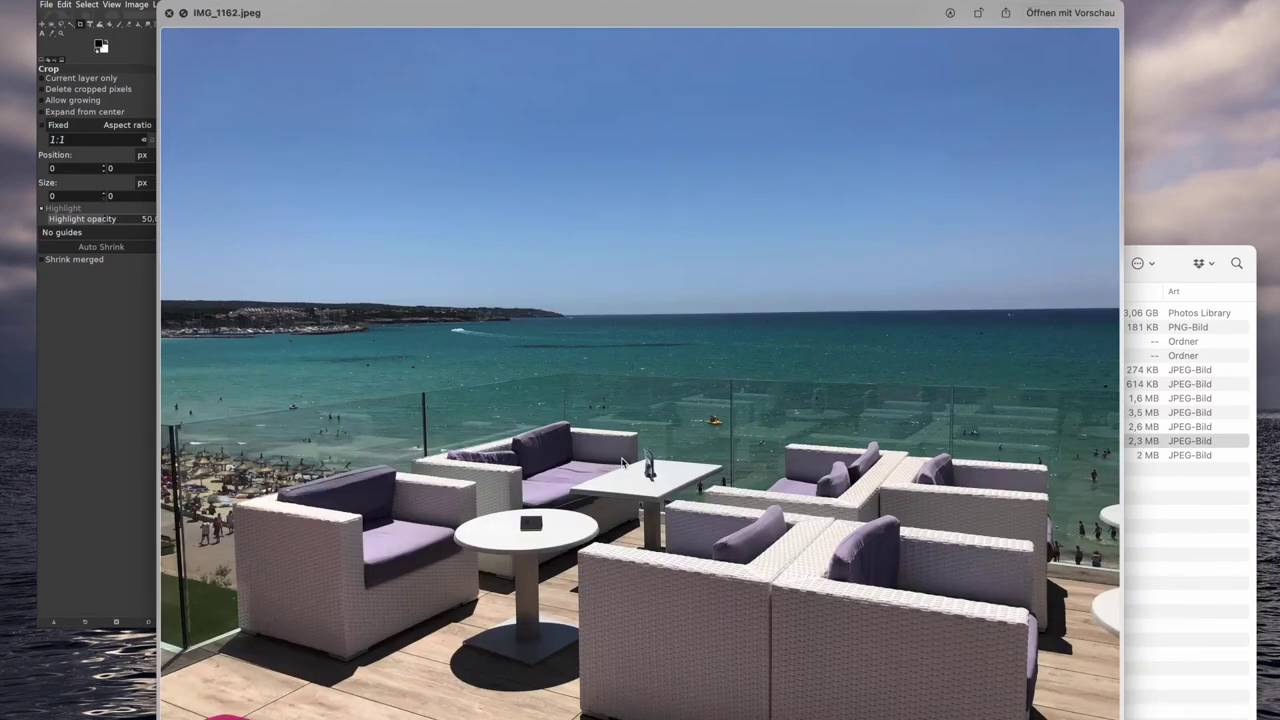
key("space")
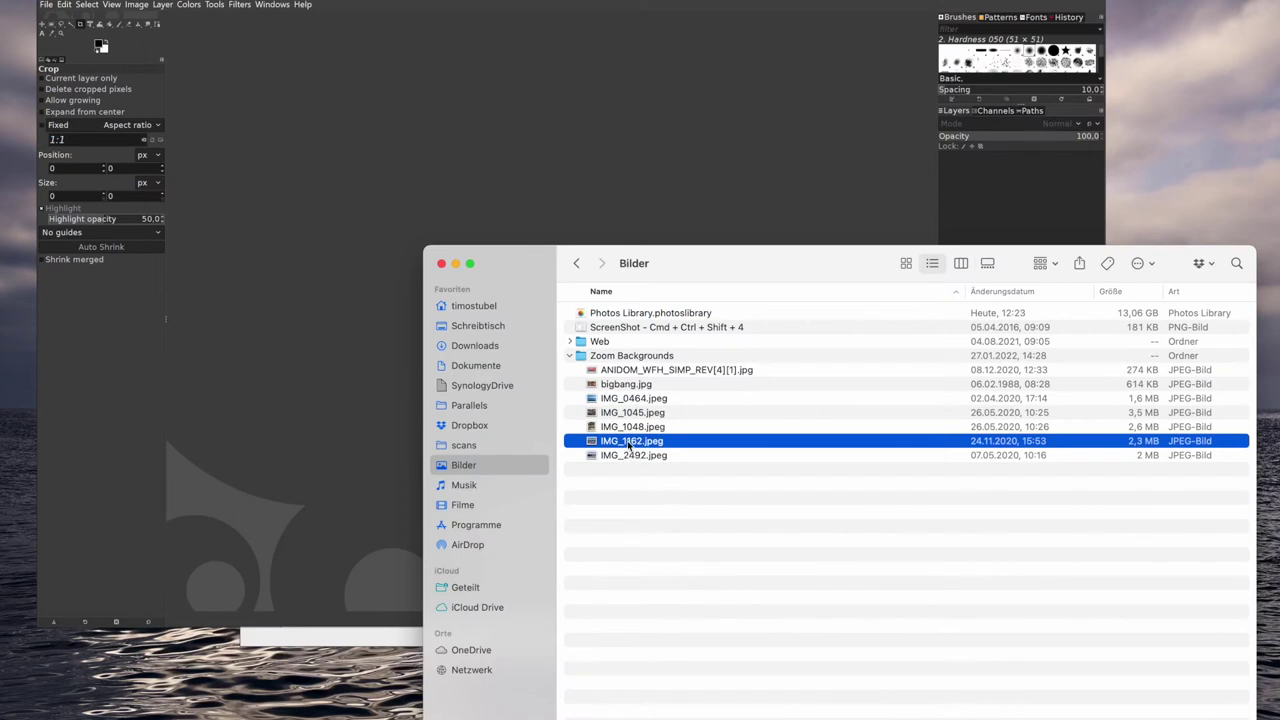
Open IMG_1162.jpeg in GIMP, converting it to the built-in sRGB profile.
left_click_drag(629, 445, 336, 312)
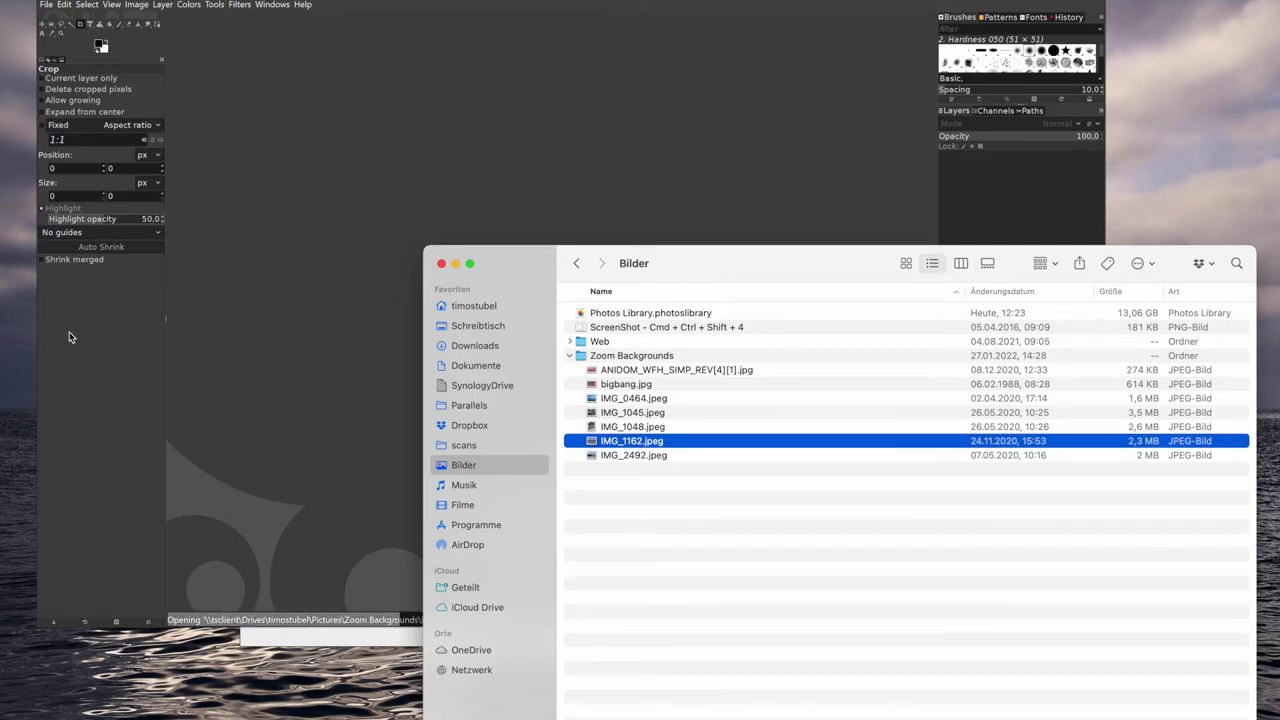
left_click(60, 413)
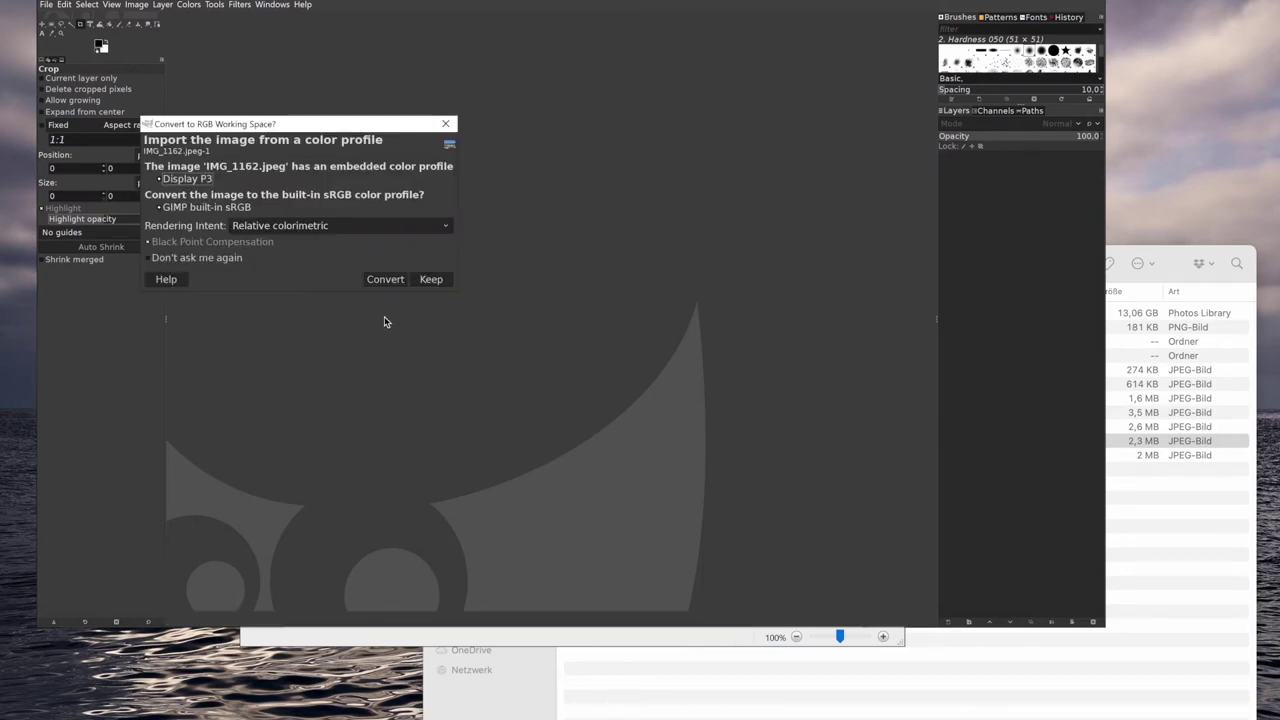
left_click(386, 280)
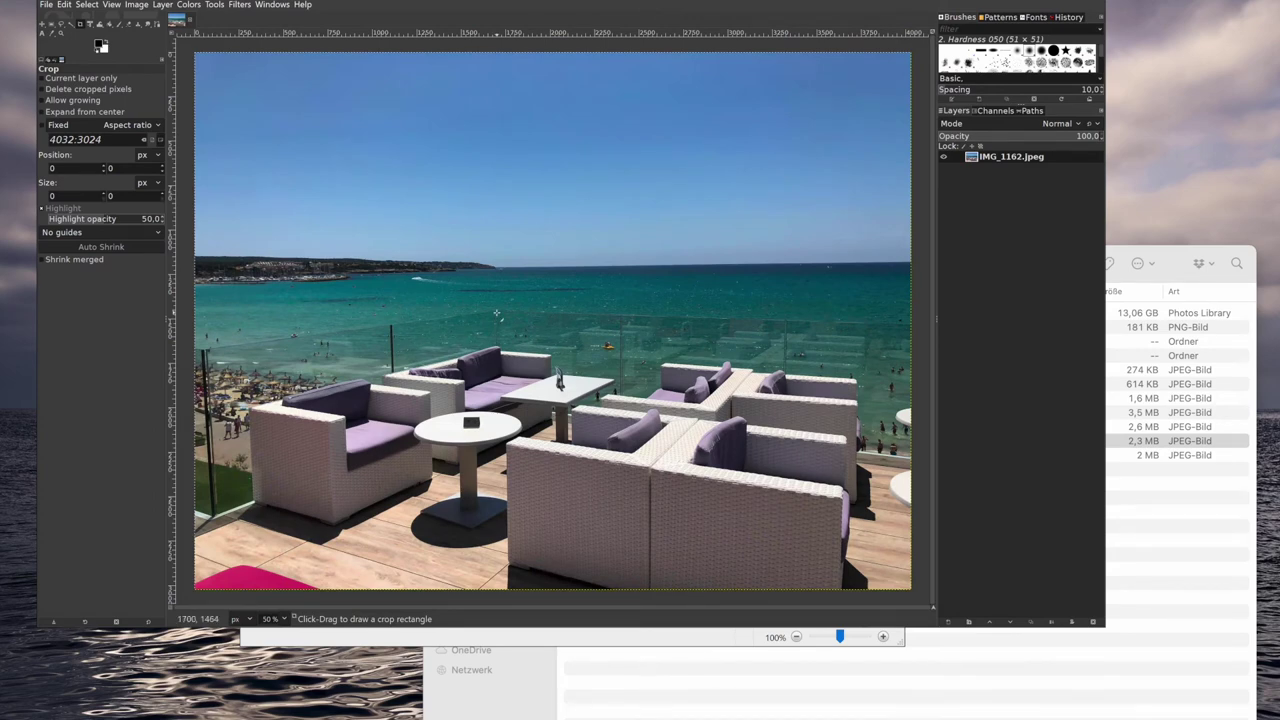
Zoom the photo to 300%, then switch to the RAS Console desktop.
scroll(496, 313, "up", 4)
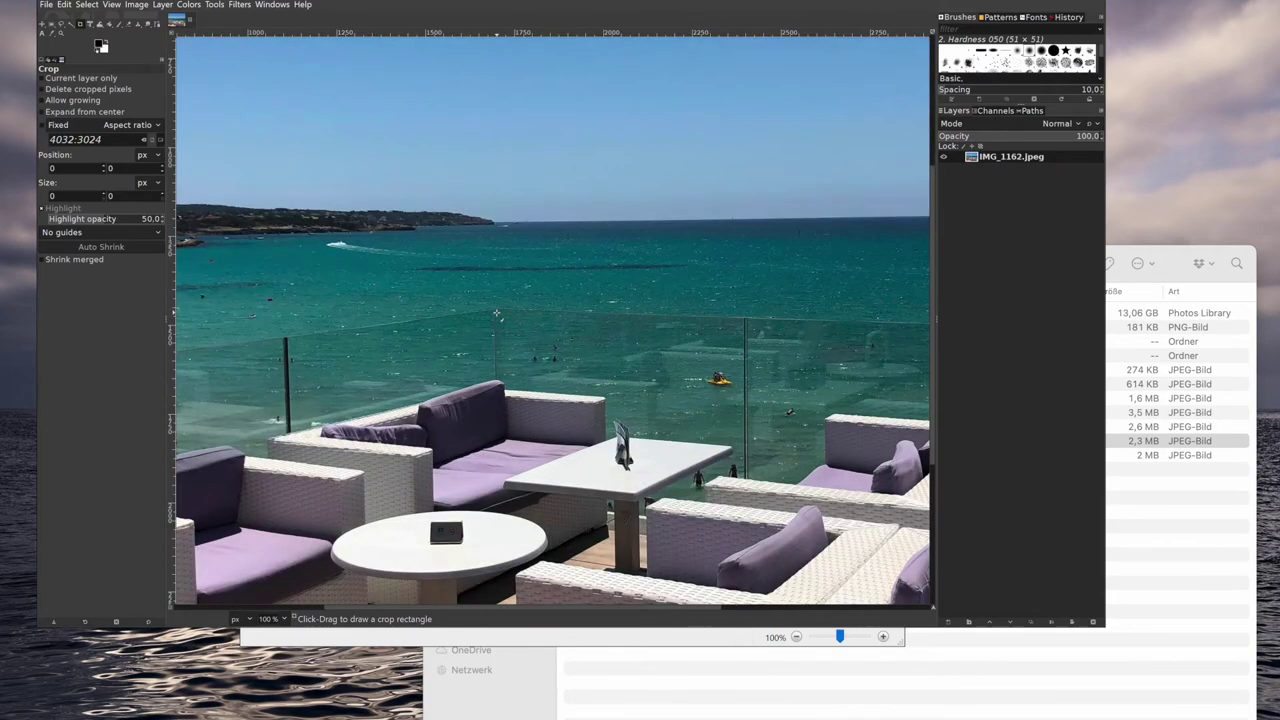
scroll(496, 313, "up", 1)
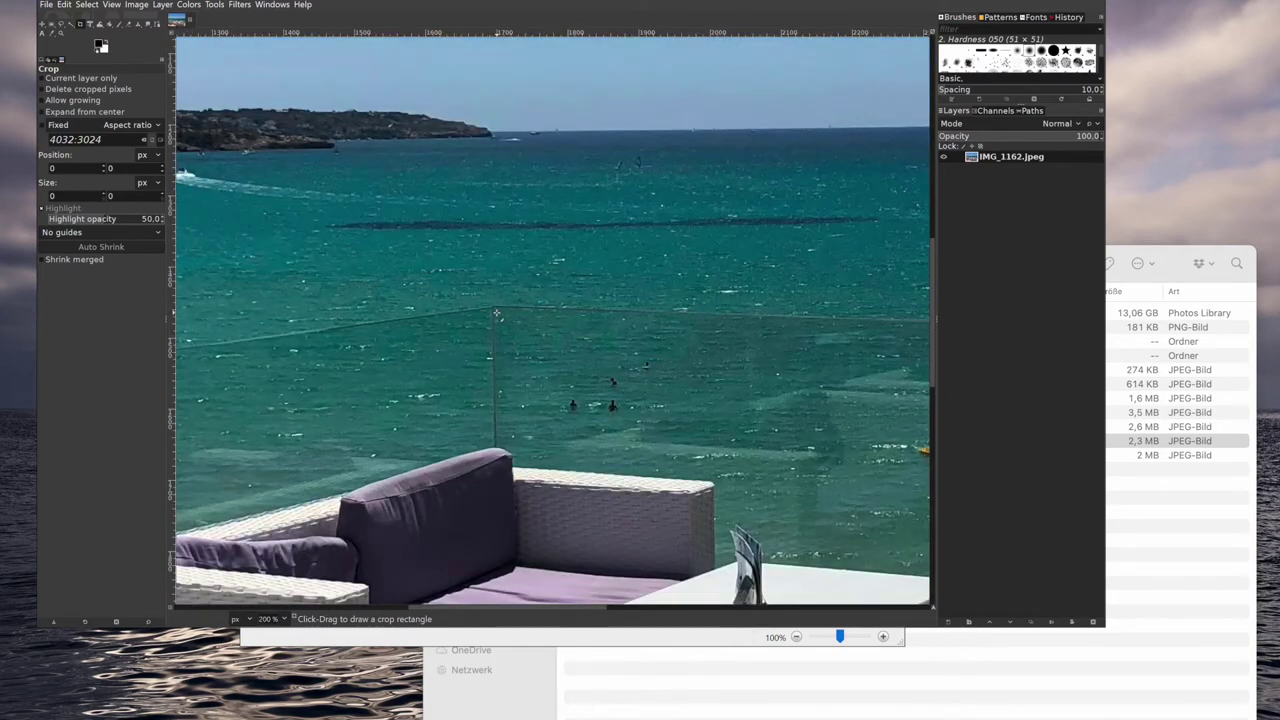
scroll(496, 313, "up", 1)
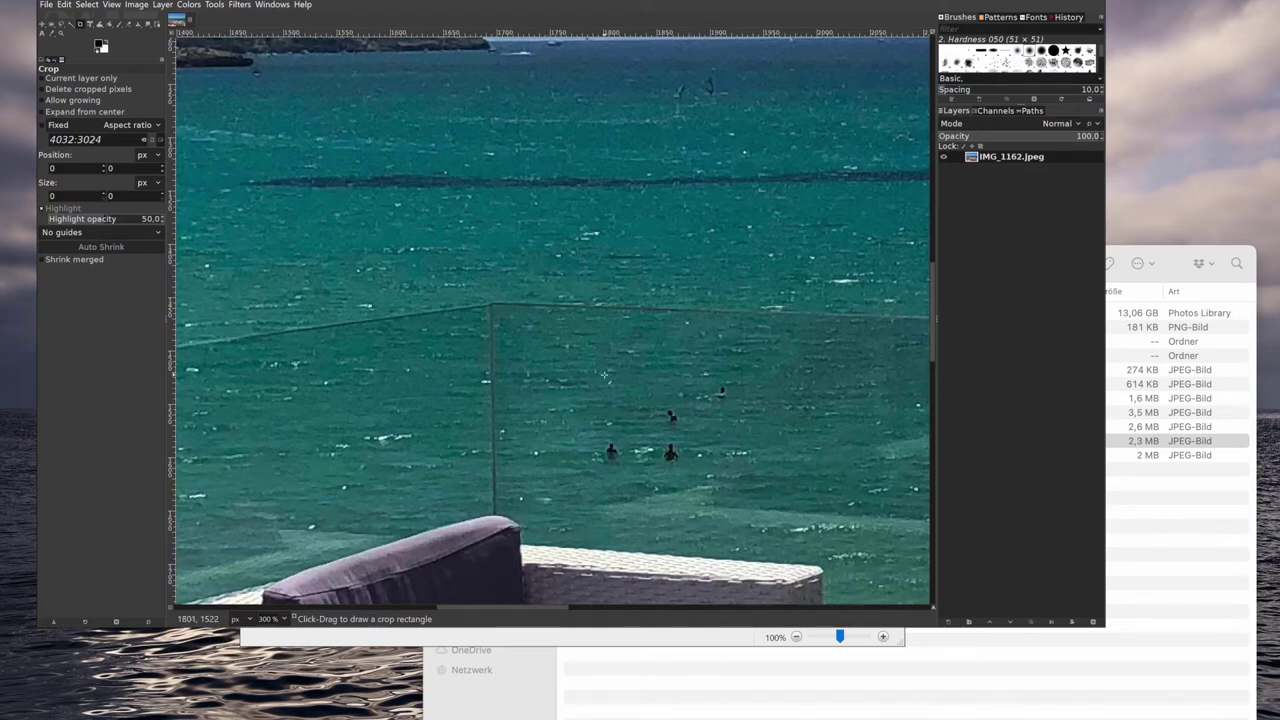
key("ctrl+Left")
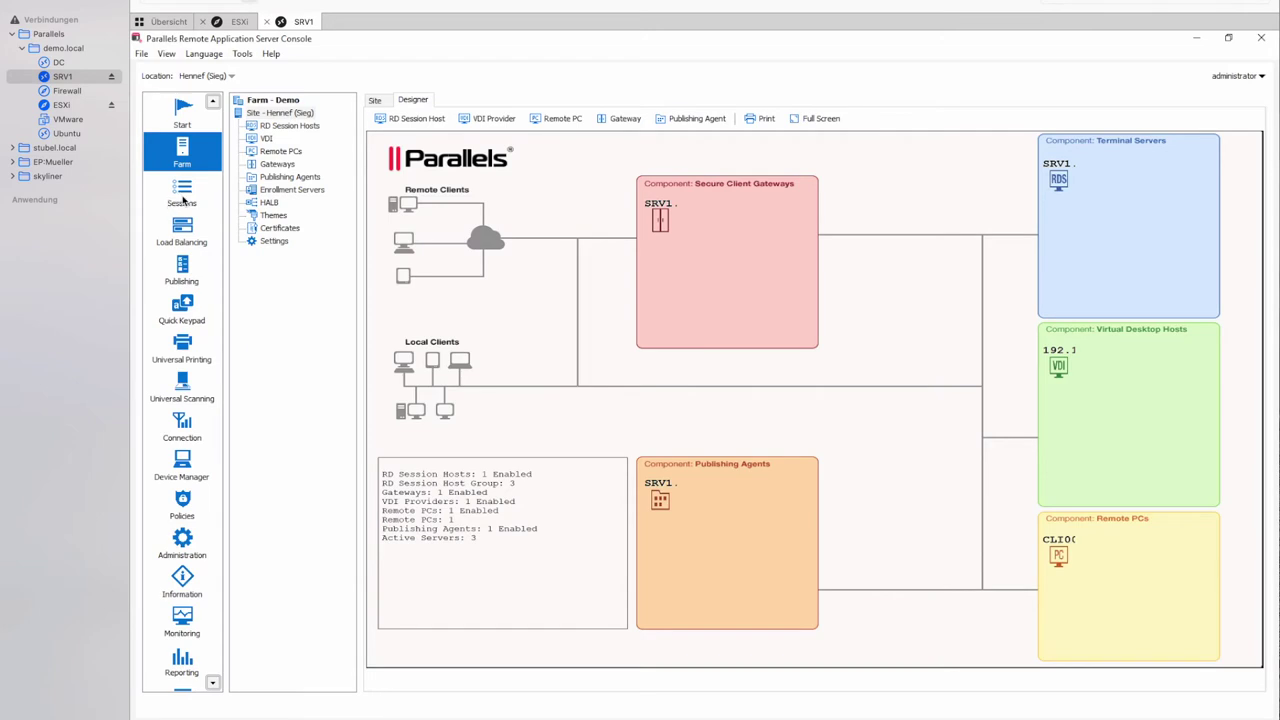
List the SRV1.demo.local user sessions and select session 4.
left_click(182, 200)
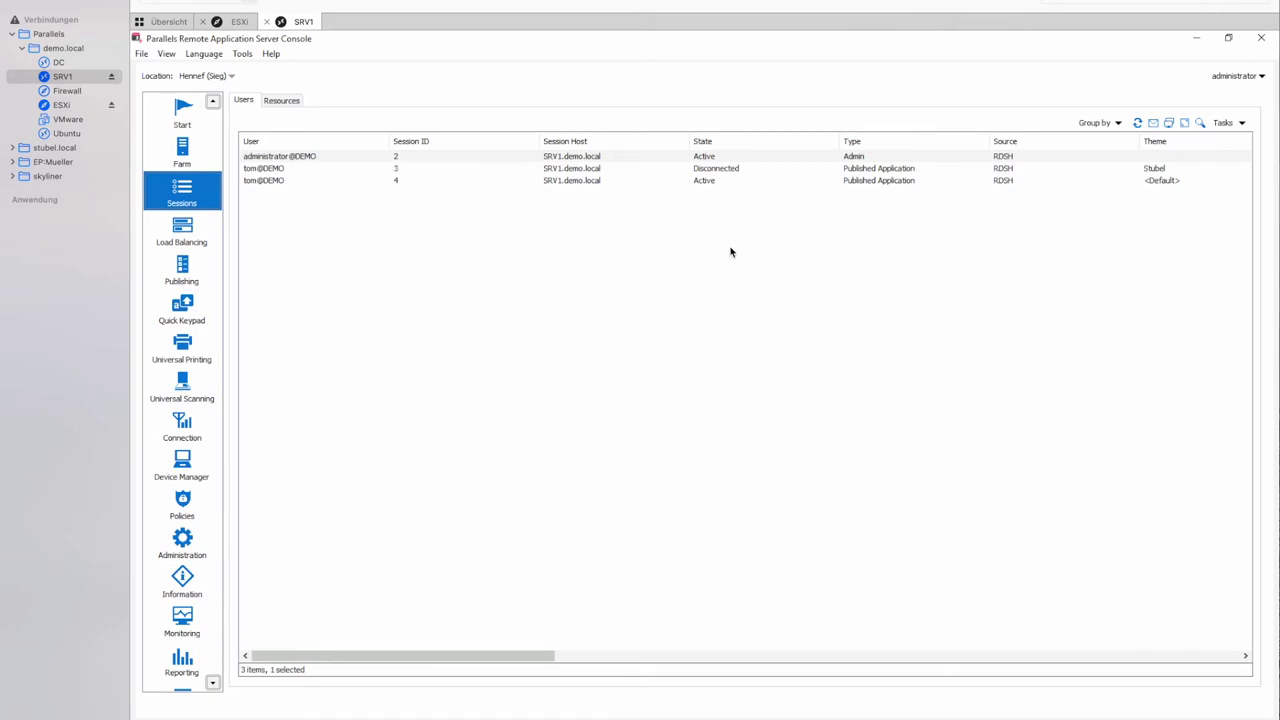
left_click(277, 183)
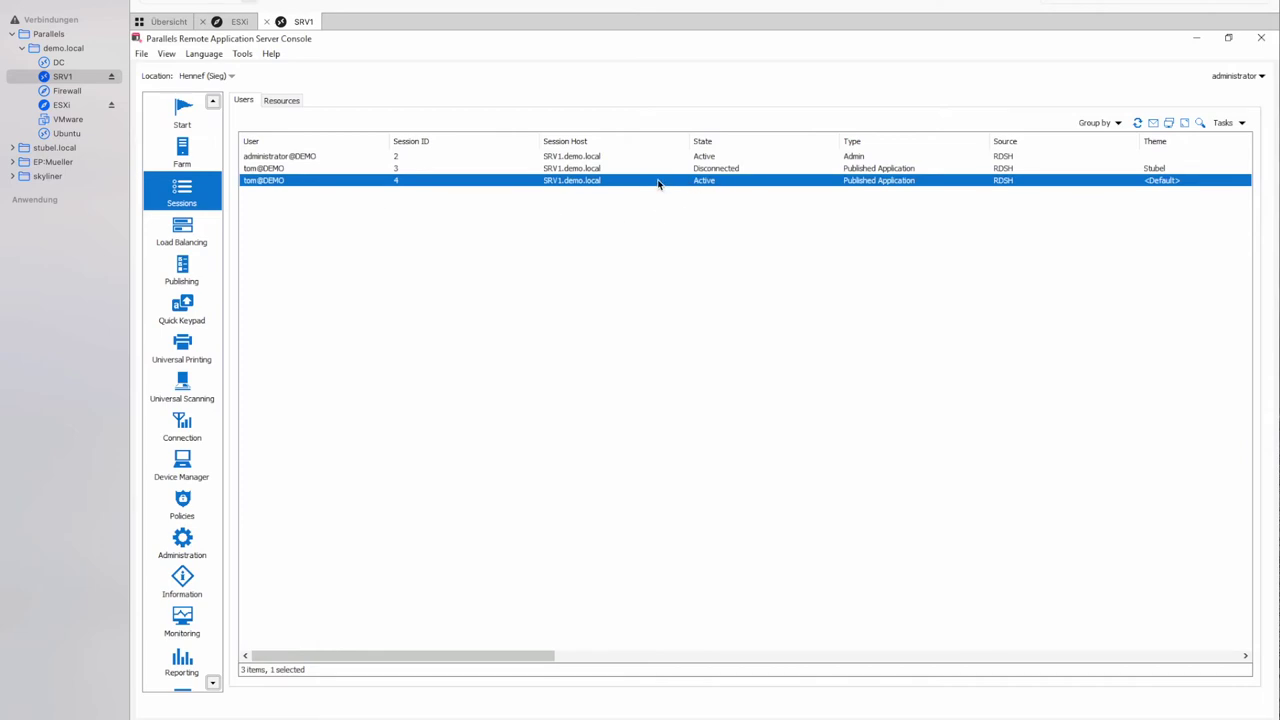
Show session 4's information and review its UX Evaluator, quality, latency and transport values.
right_click(659, 185)
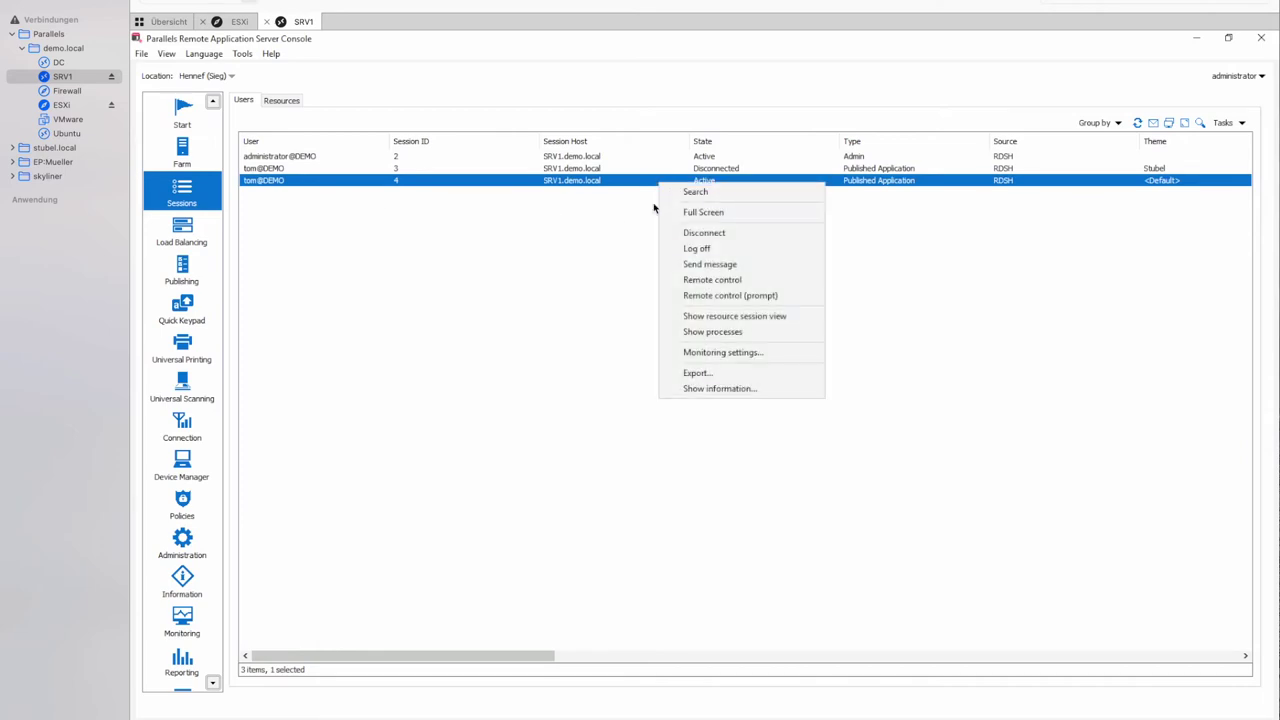
left_click(734, 389)
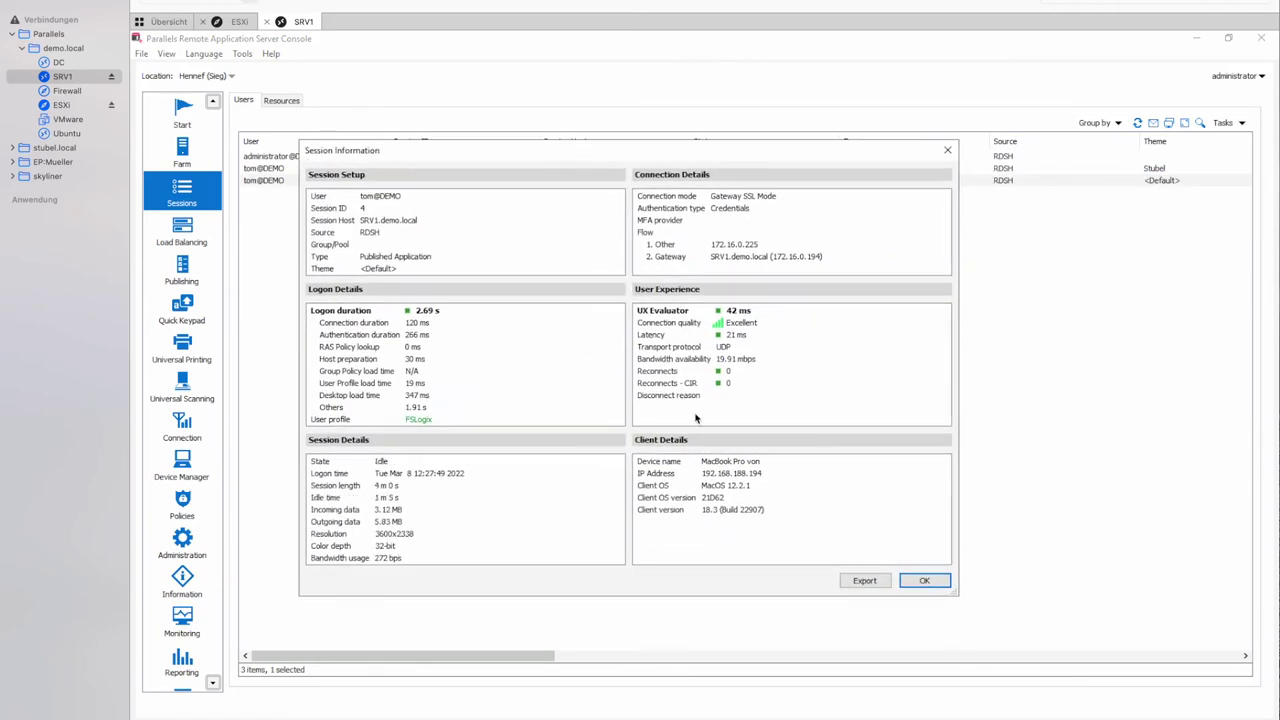
left_click(684, 313)
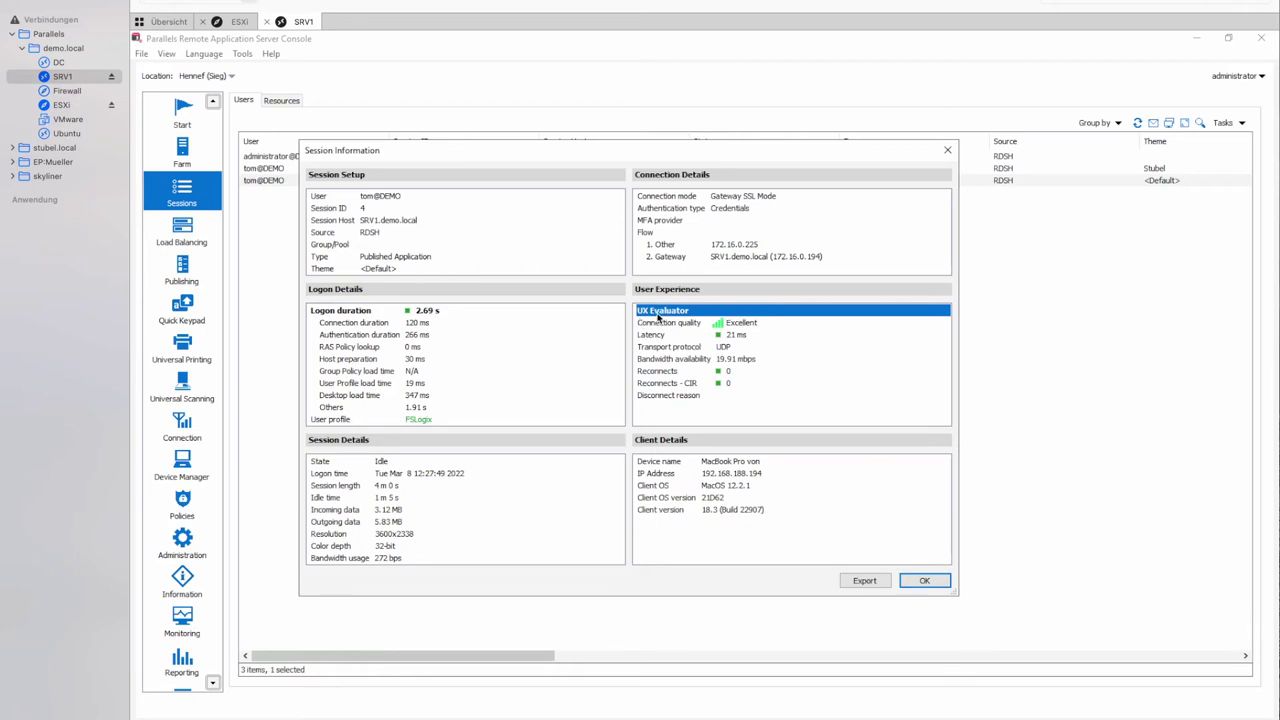
left_click(716, 331)
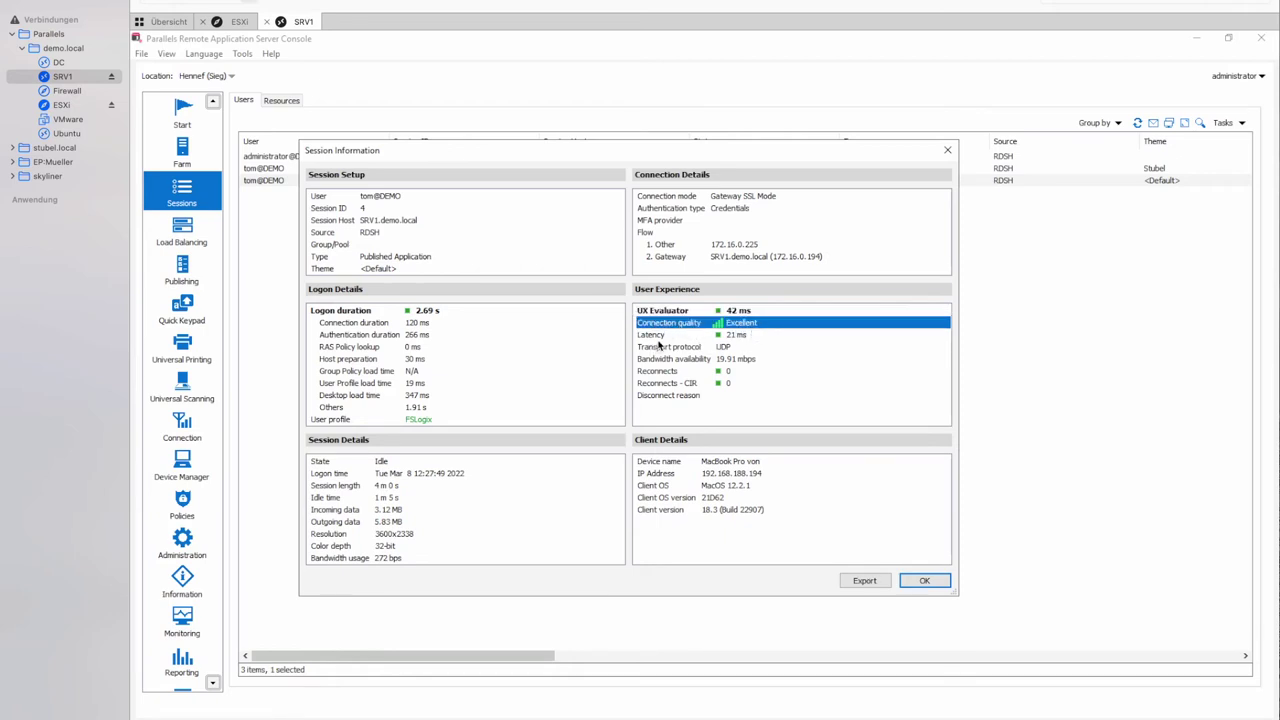
left_click(659, 338)
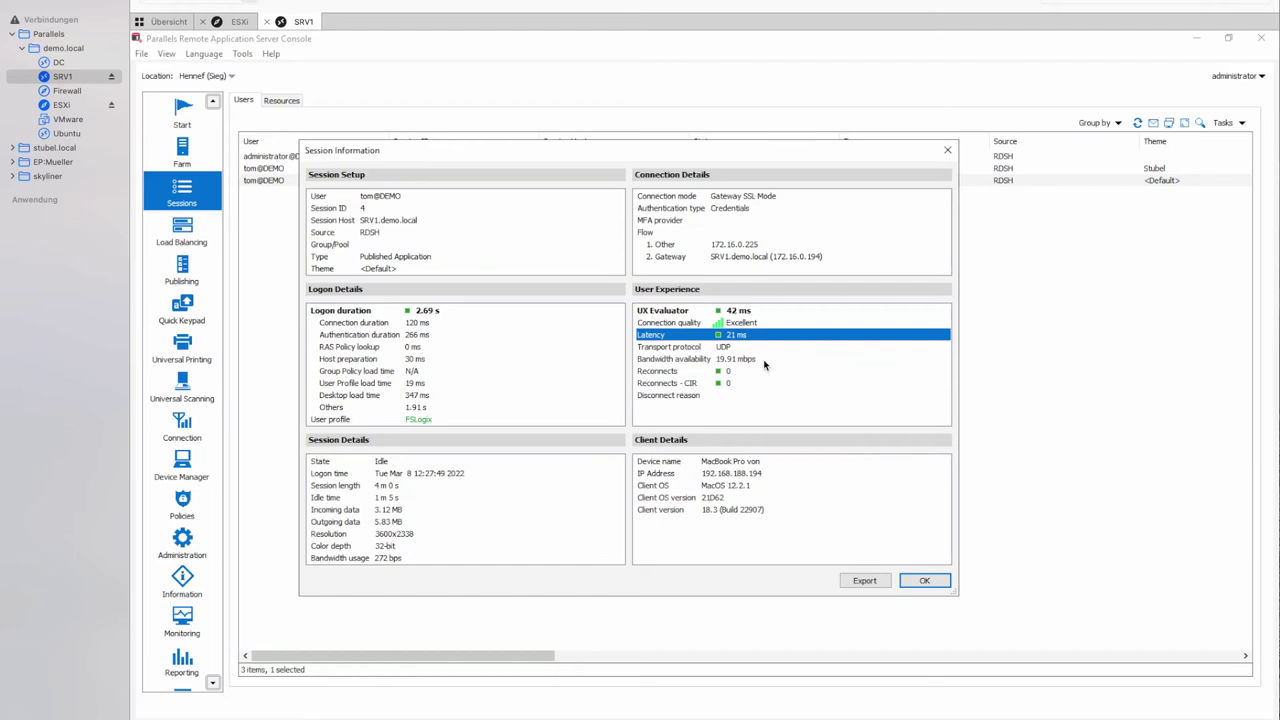
left_click(684, 348)
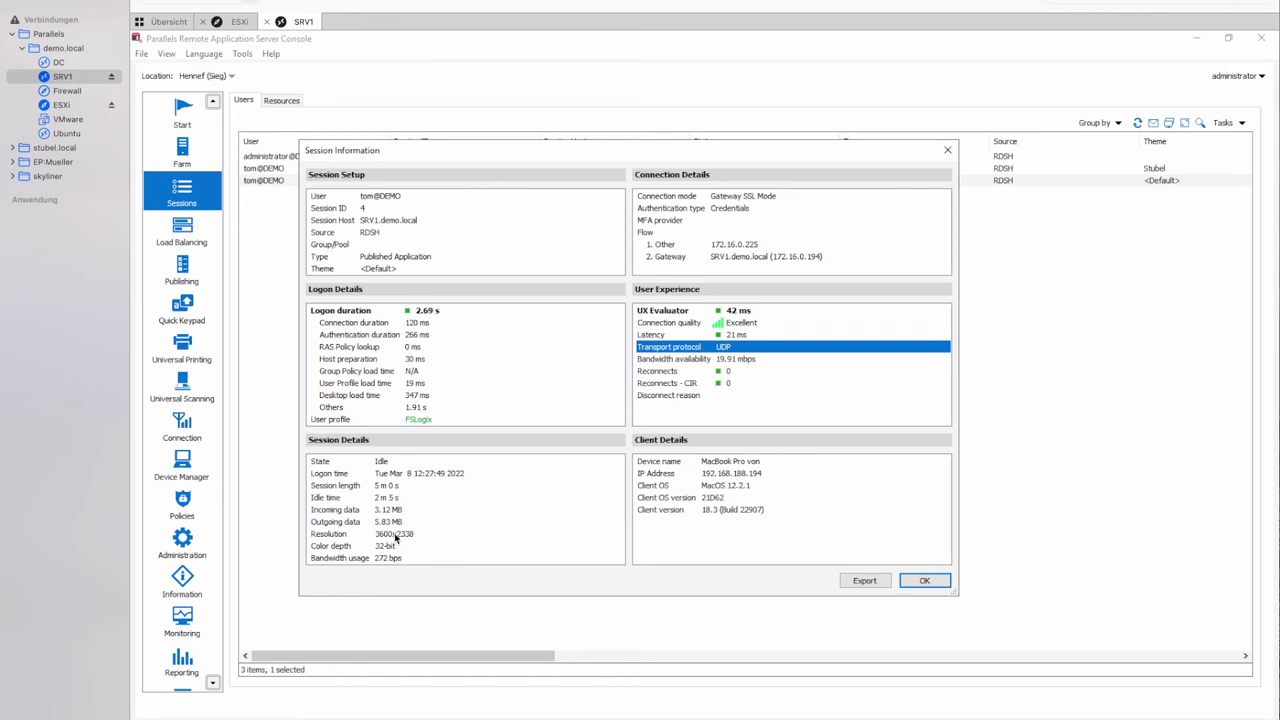
left_click(348, 536)
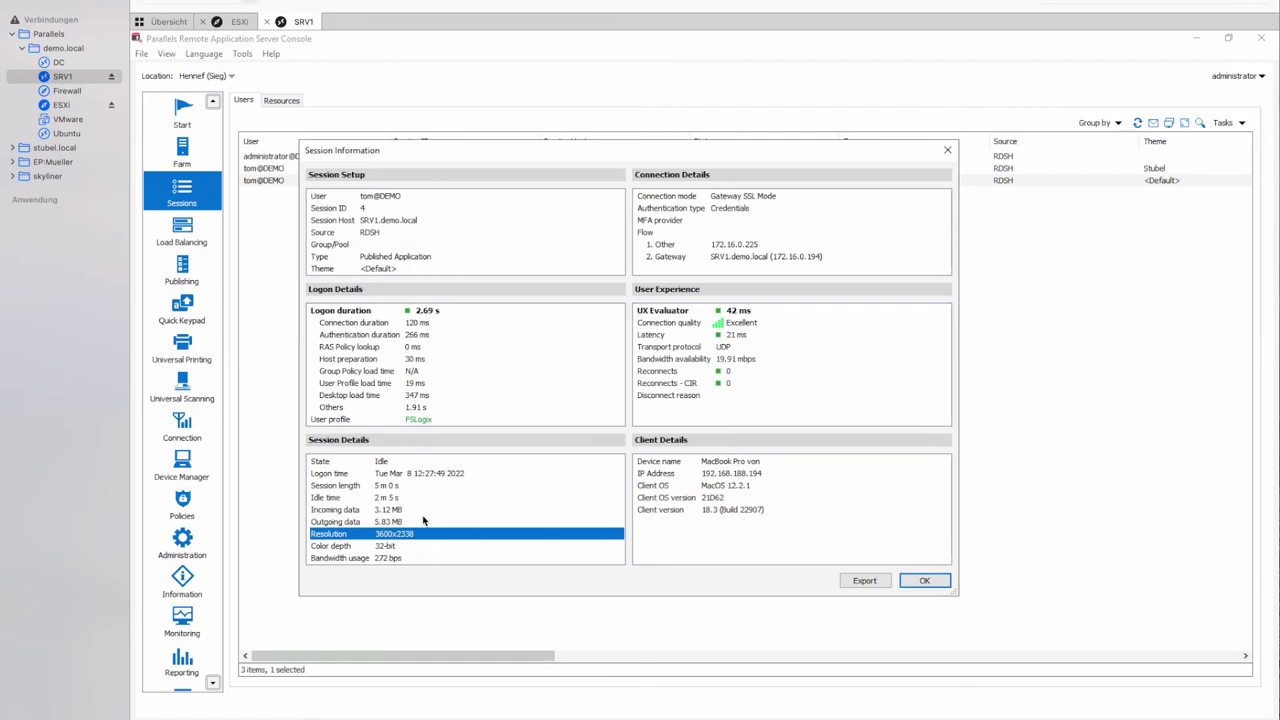
left_click(360, 314)
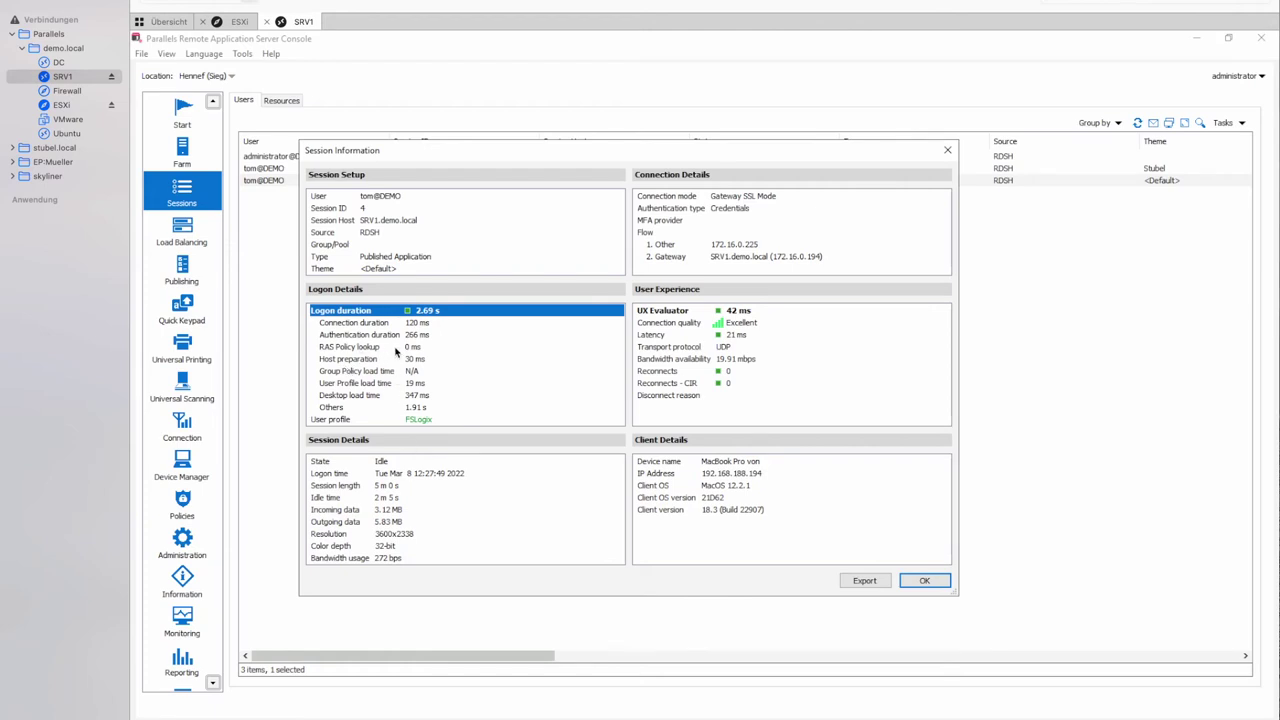
left_click(350, 386)
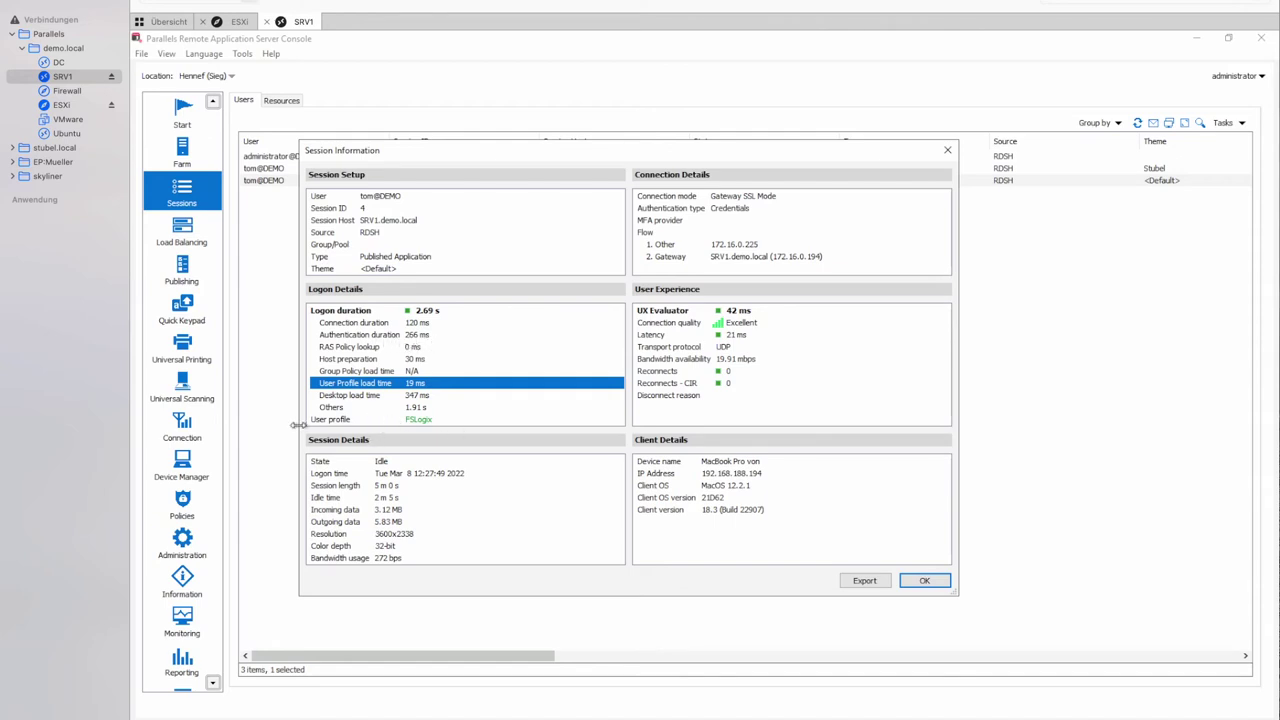
left_click(336, 421)
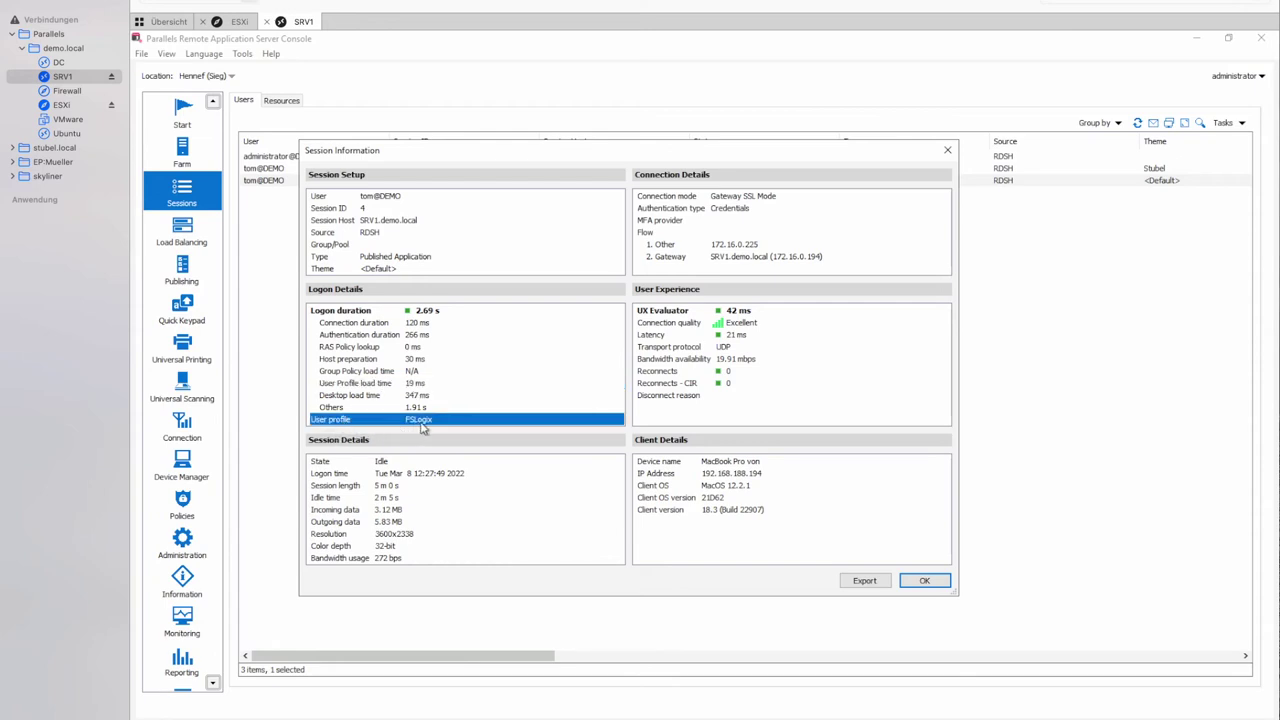
left_click(443, 398)
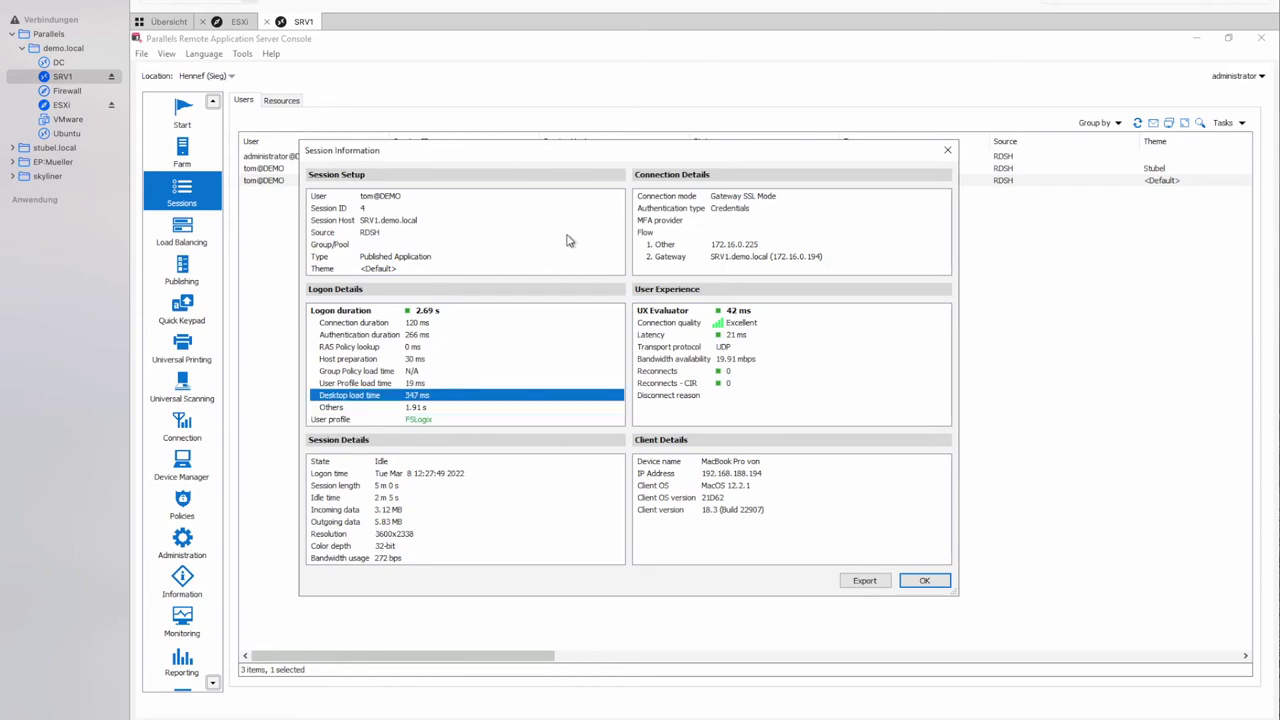
left_click(648, 236)
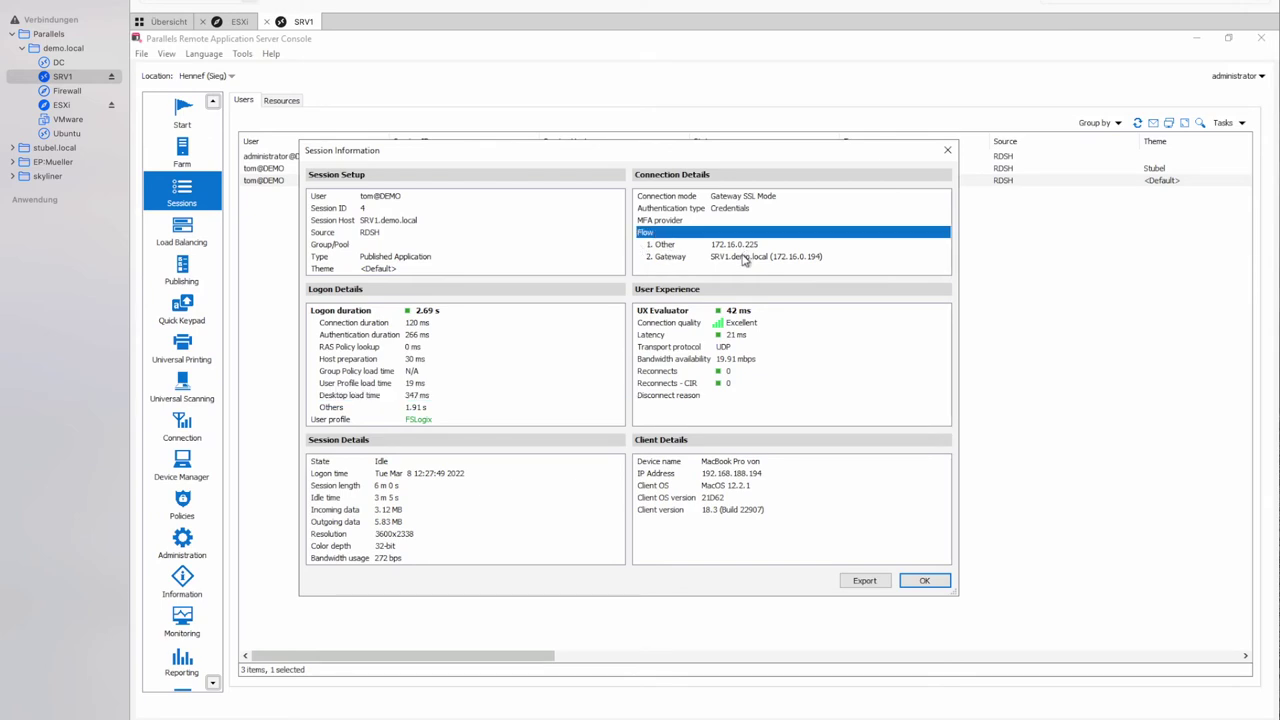
left_click(678, 202)
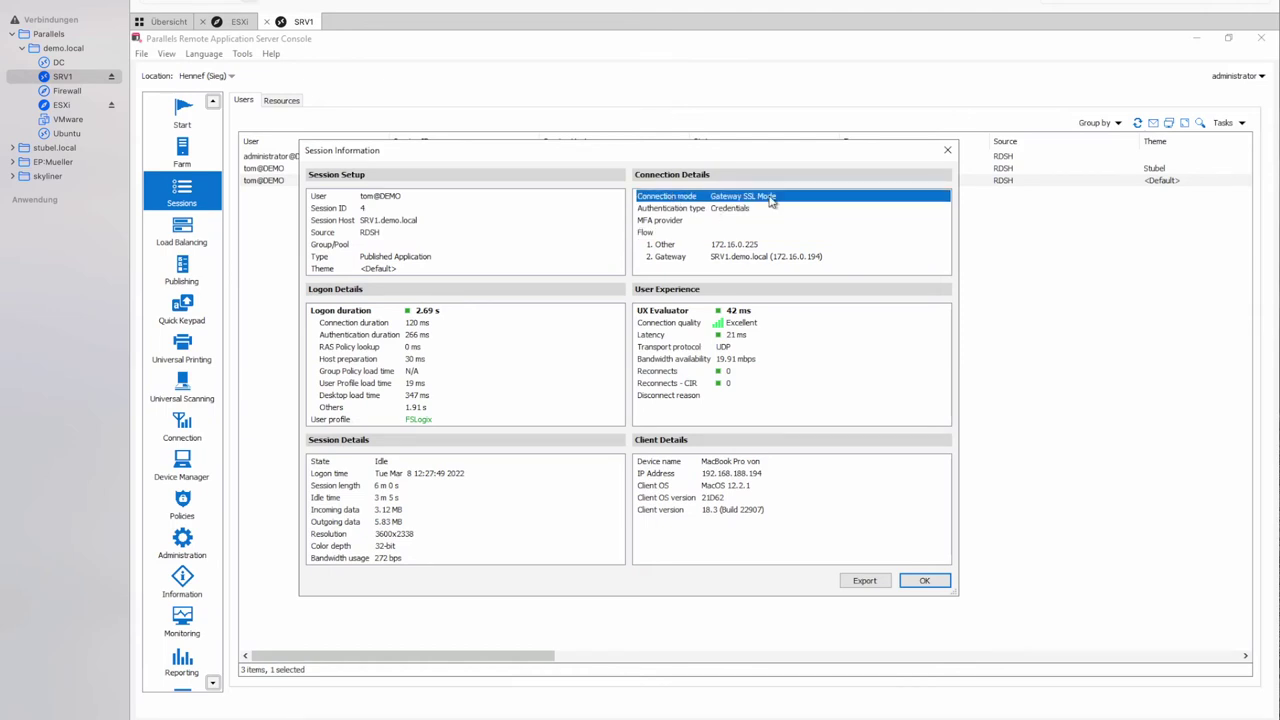
left_click(668, 210)
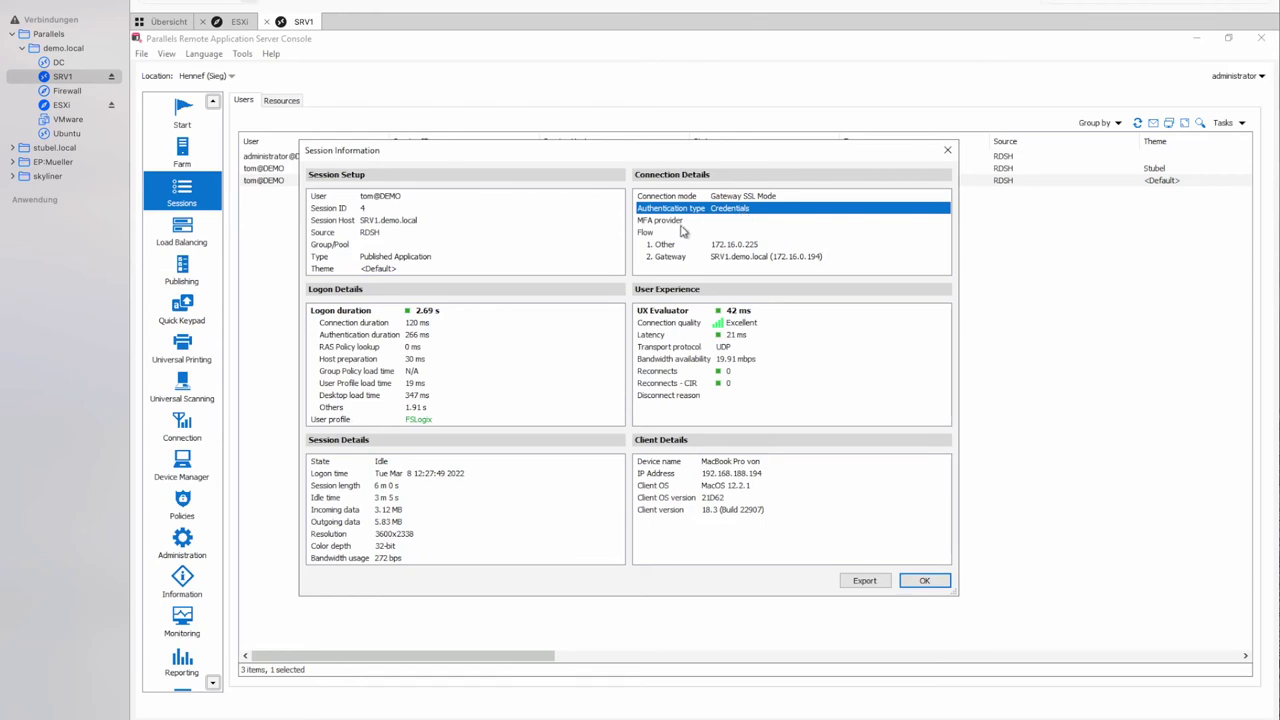
left_click(663, 222)
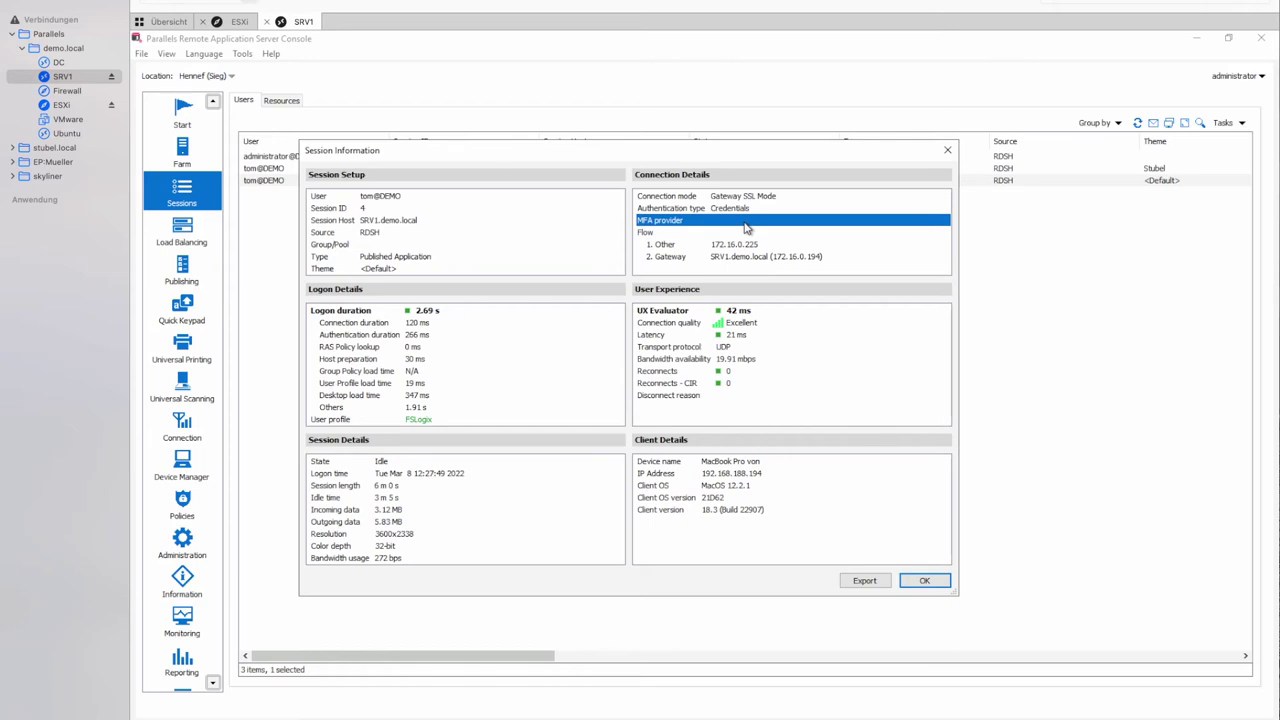
left_click(686, 248)
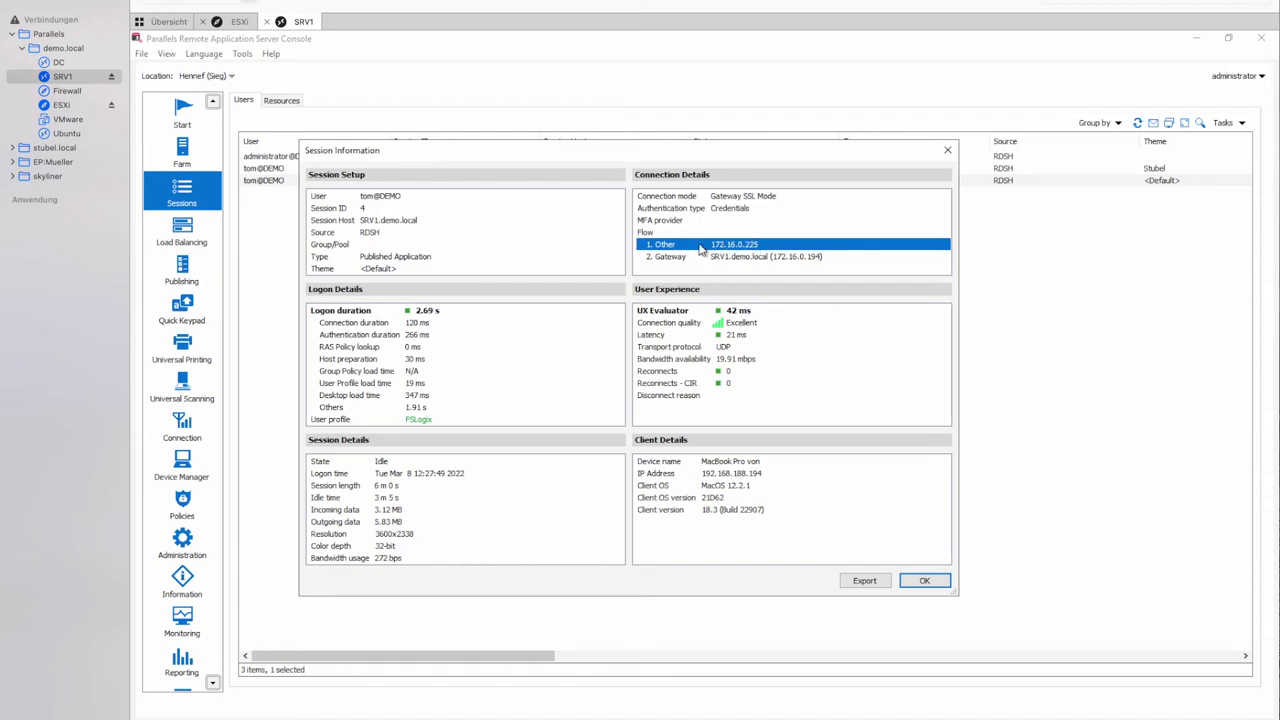
left_click(667, 259)
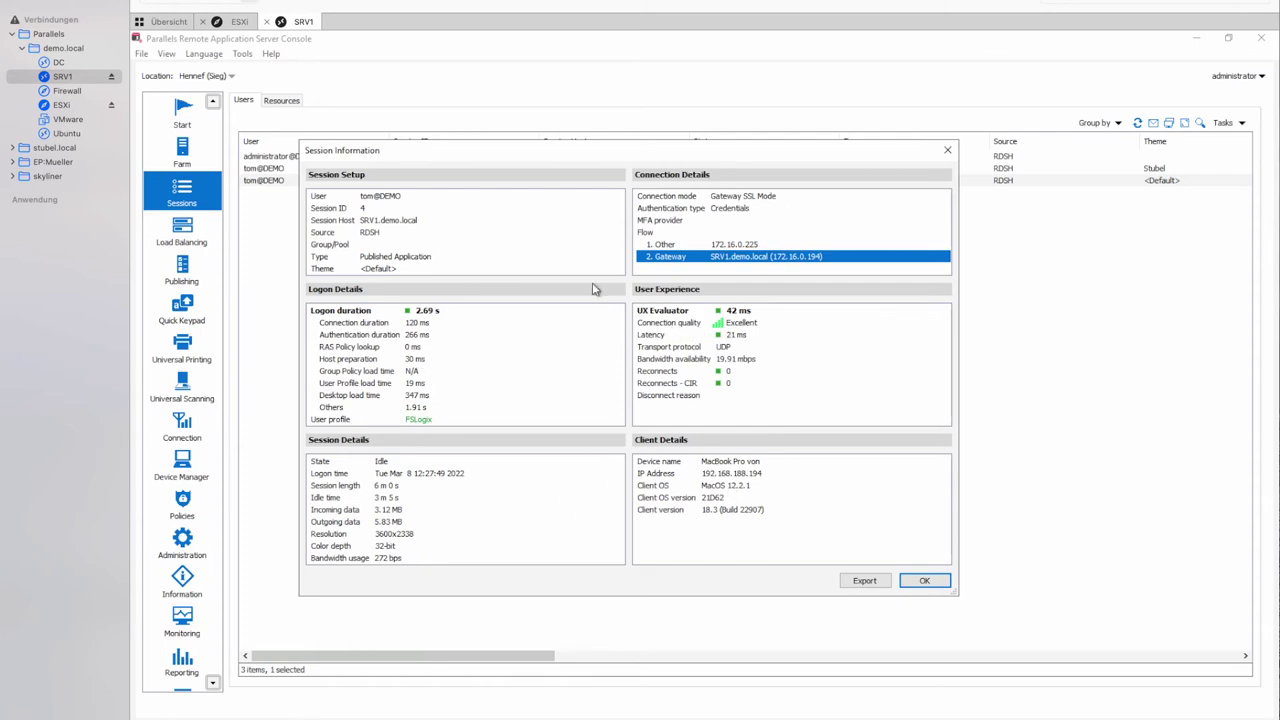
left_click(677, 336)
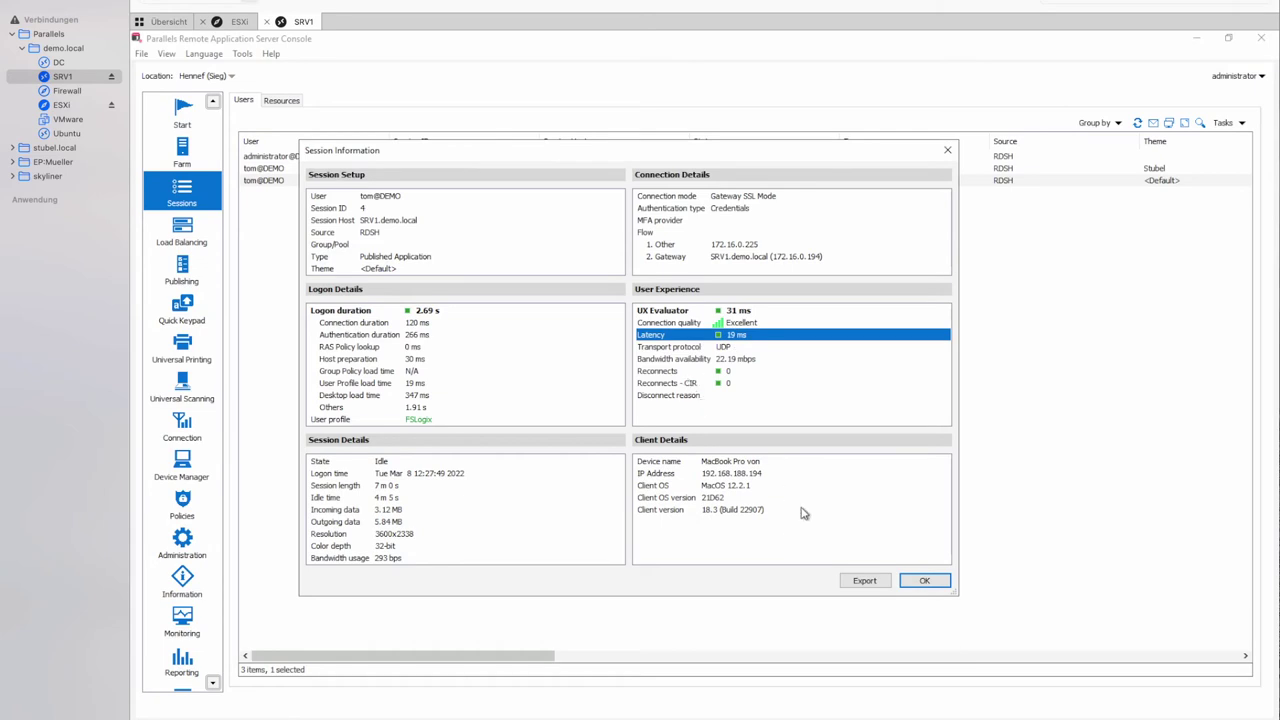
End session 4's #22: Wordpad process, confirming and refreshing to verify it's gone.
left_click(916, 580)
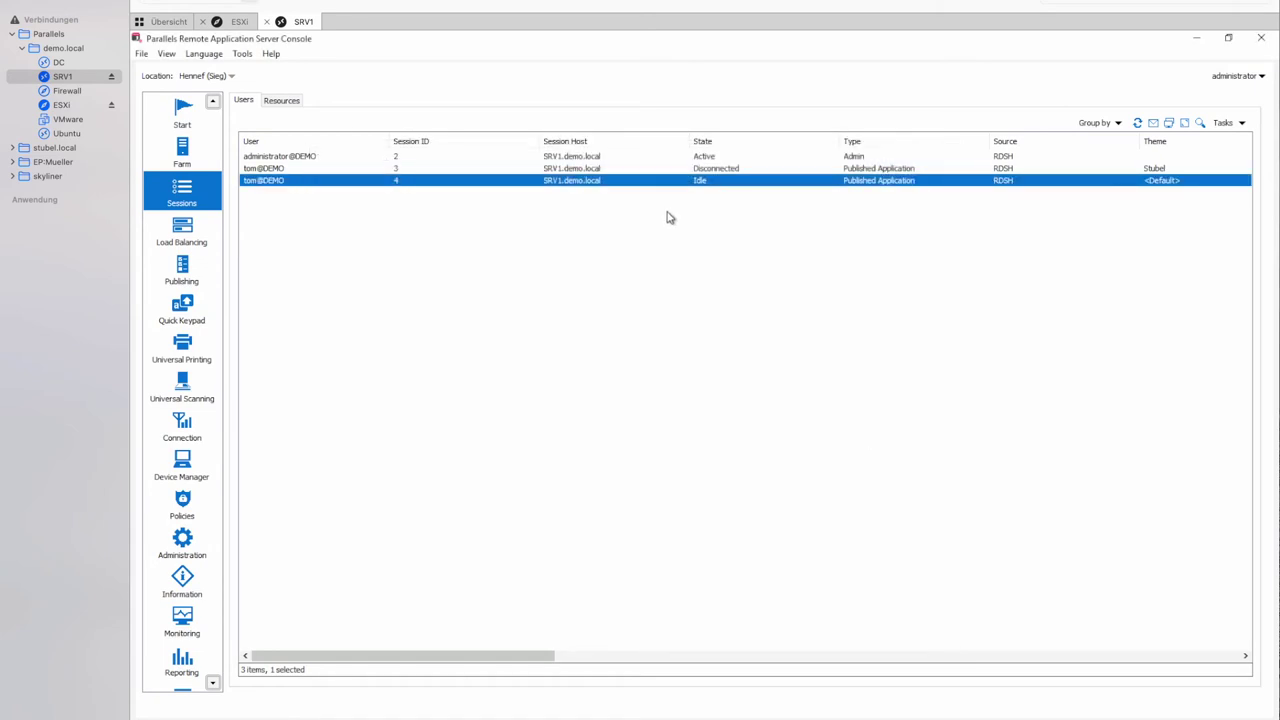
right_click(561, 181)
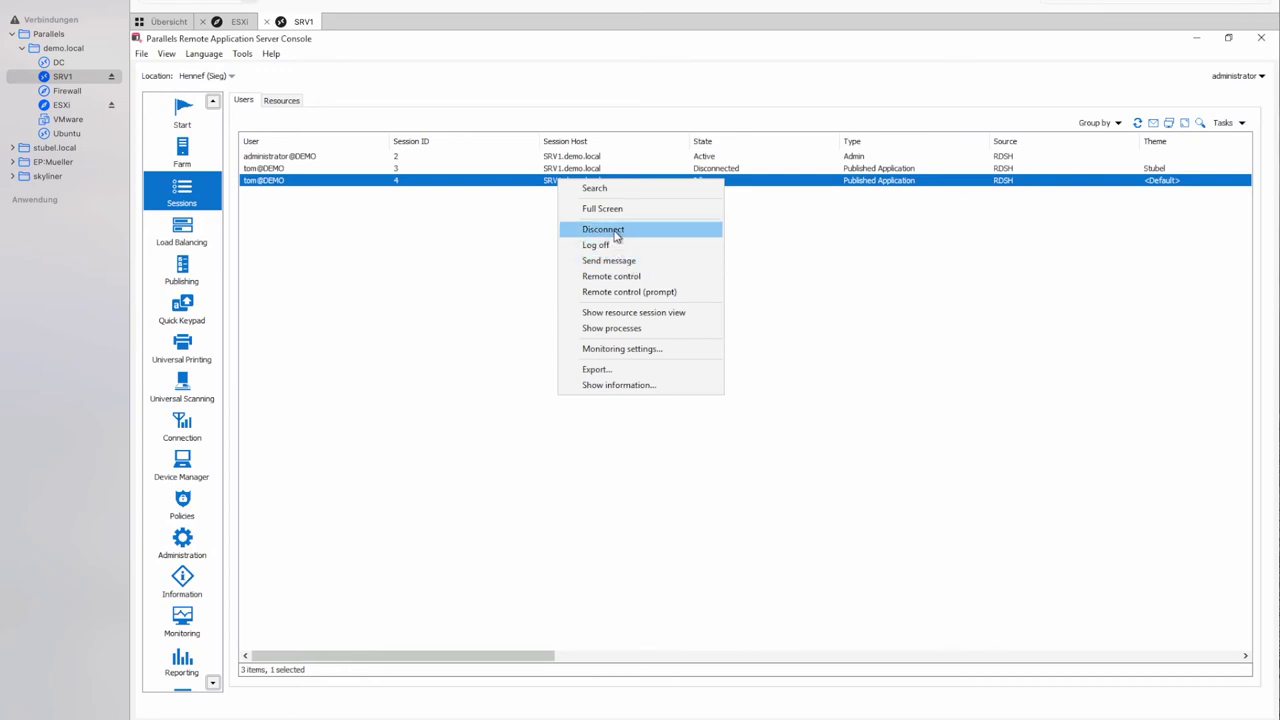
left_click(619, 330)
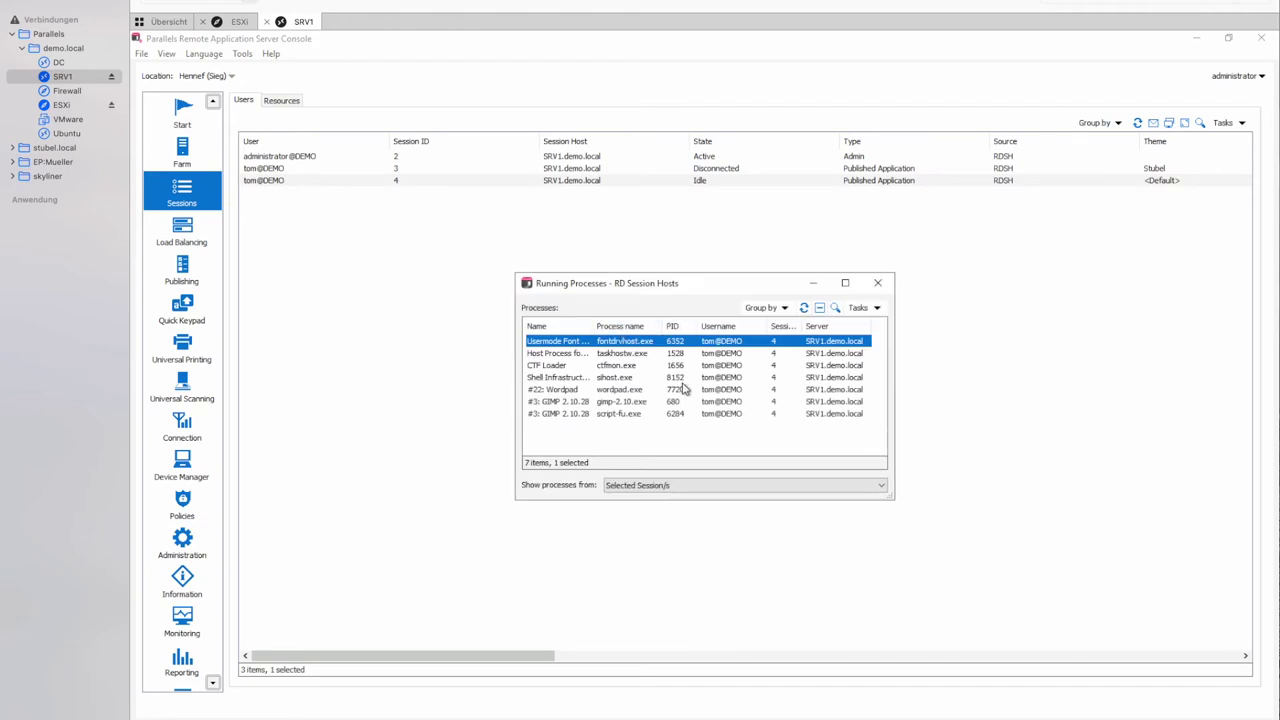
left_click(558, 392)
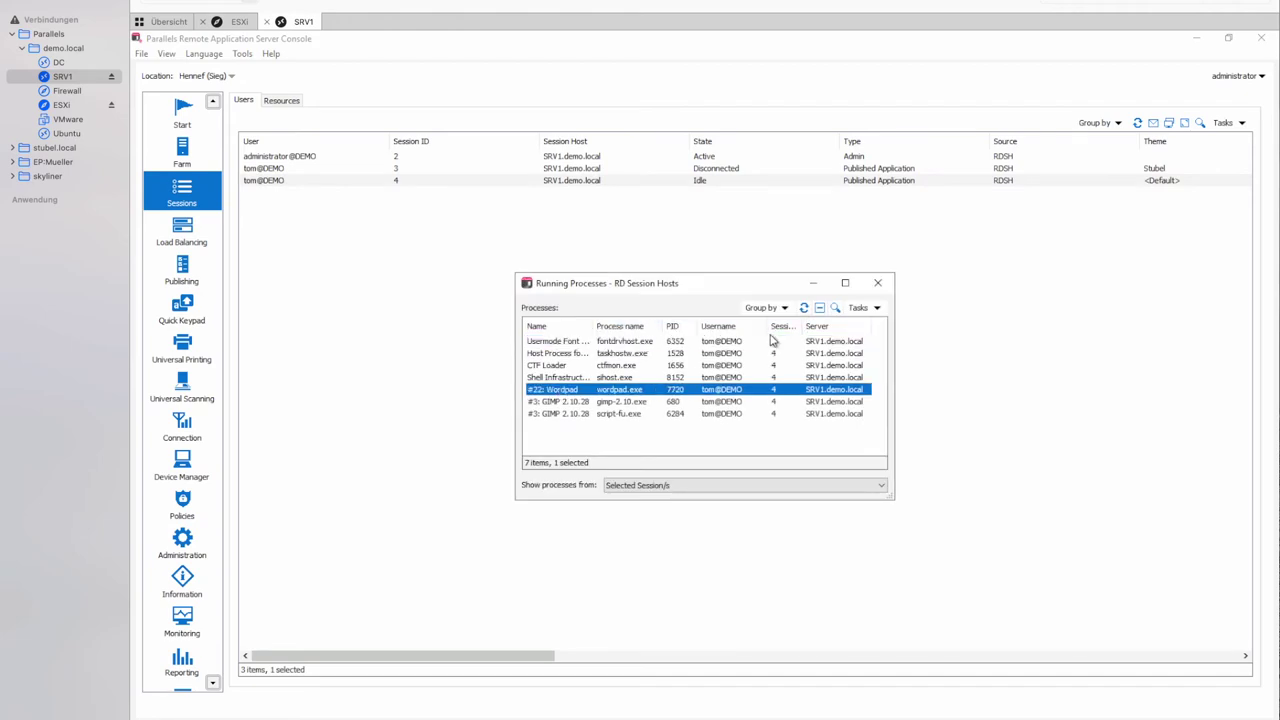
left_click(819, 308)
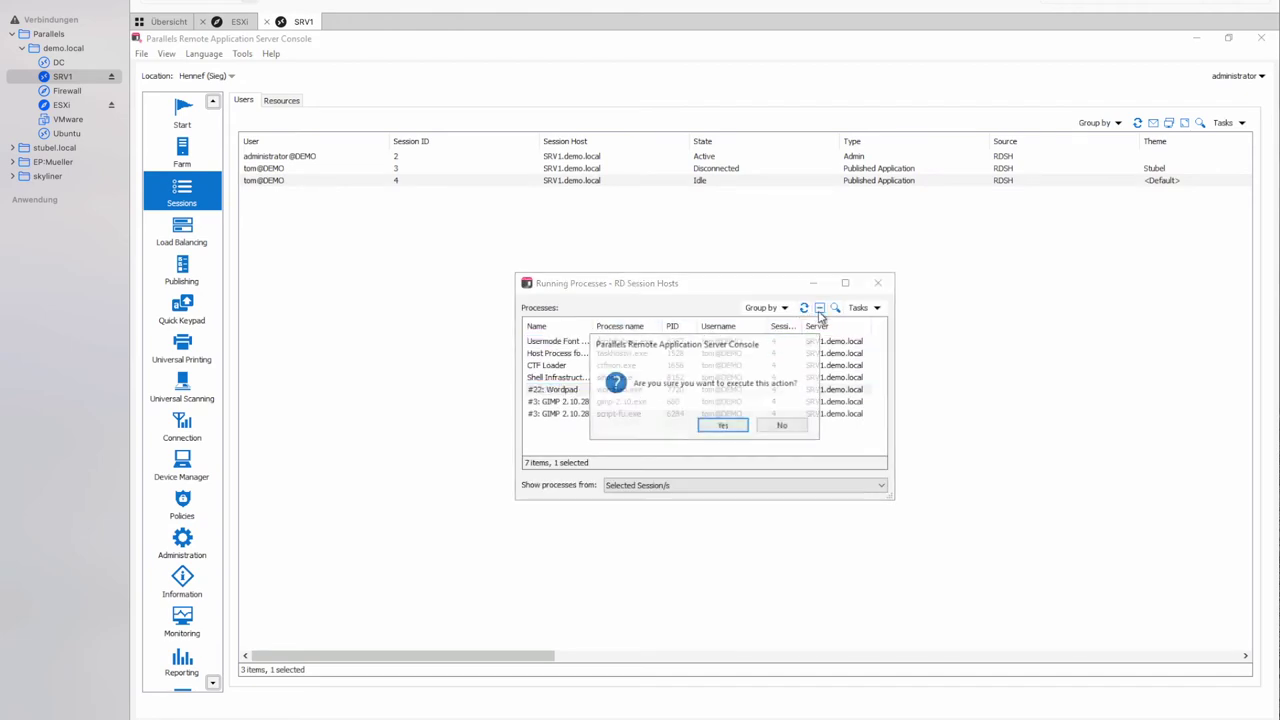
left_click(723, 426)
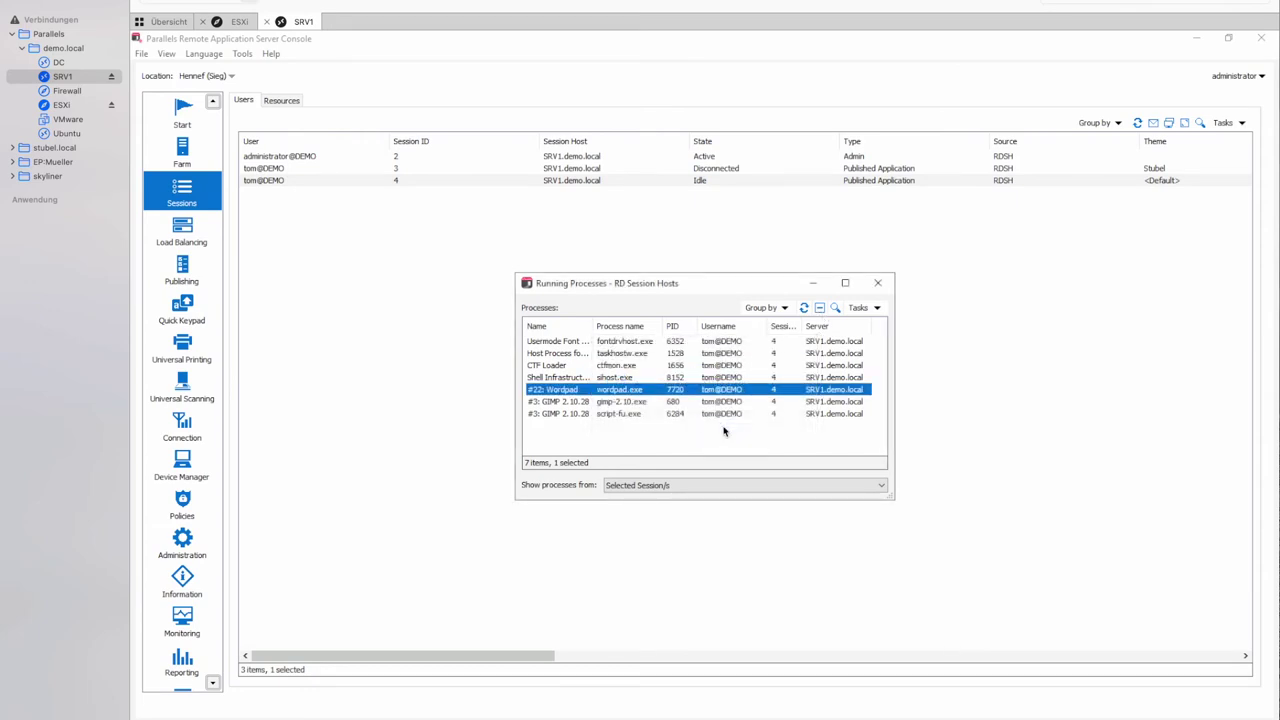
left_click(804, 309)
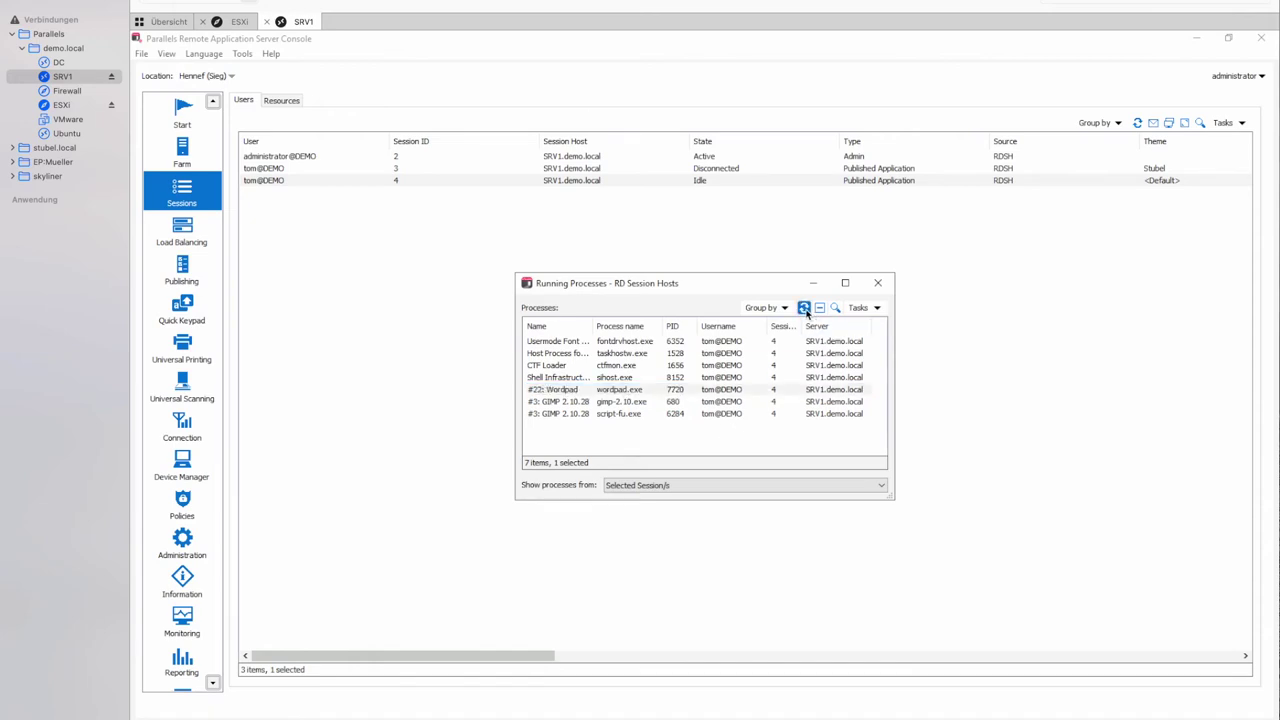
left_click(878, 288)
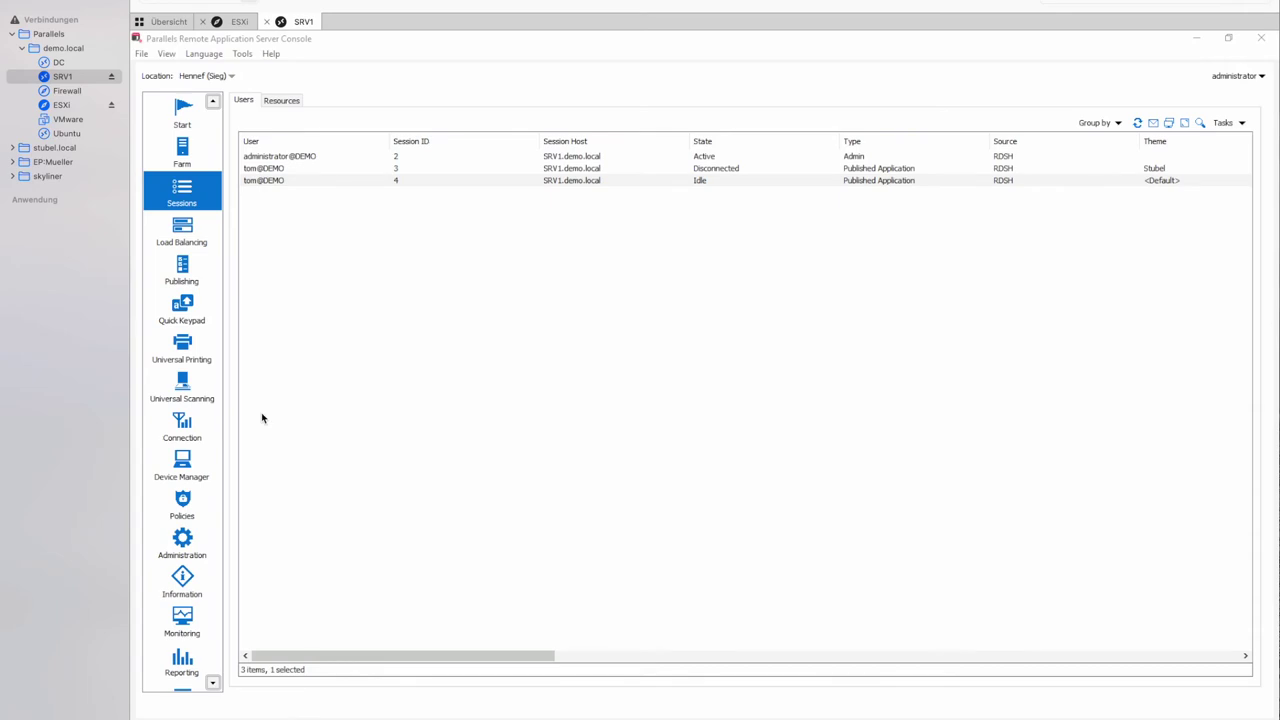
Expand the CPU Usage, Free memory and RAS Gateway Information monitoring charts, then return to Farm.
left_click(184, 636)
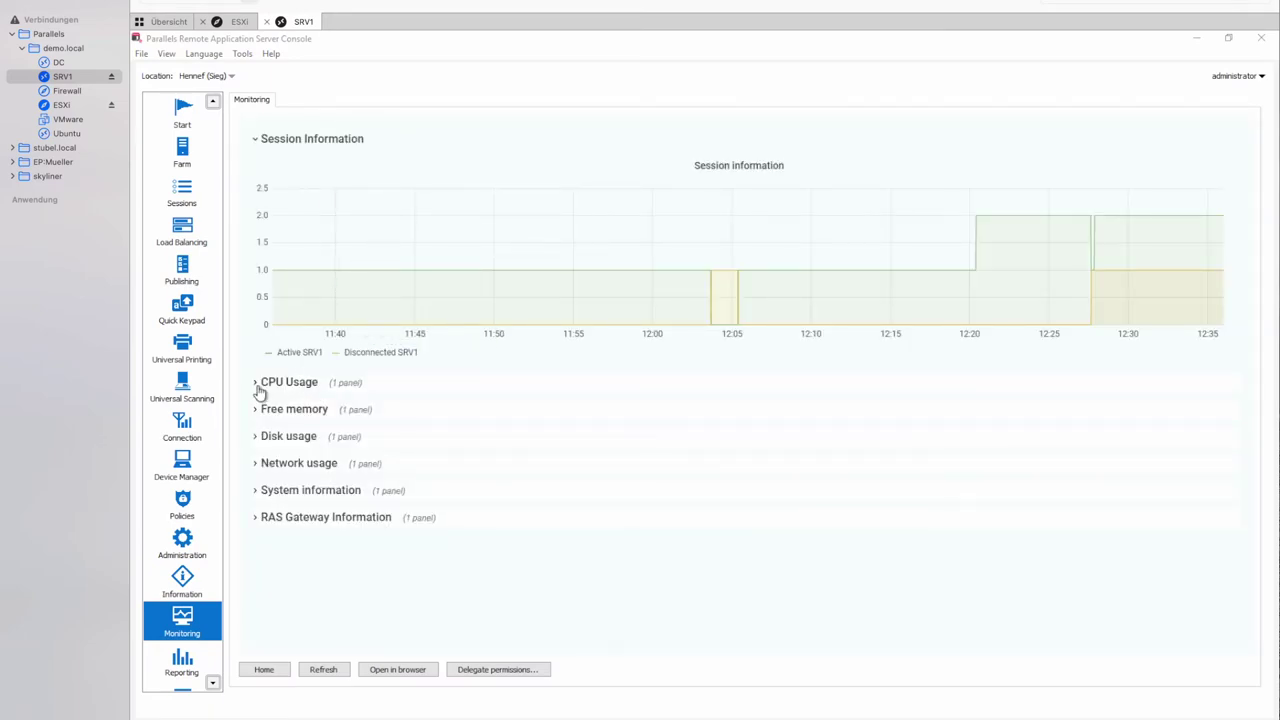
left_click(257, 385)
scroll(257, 388, "down", 2)
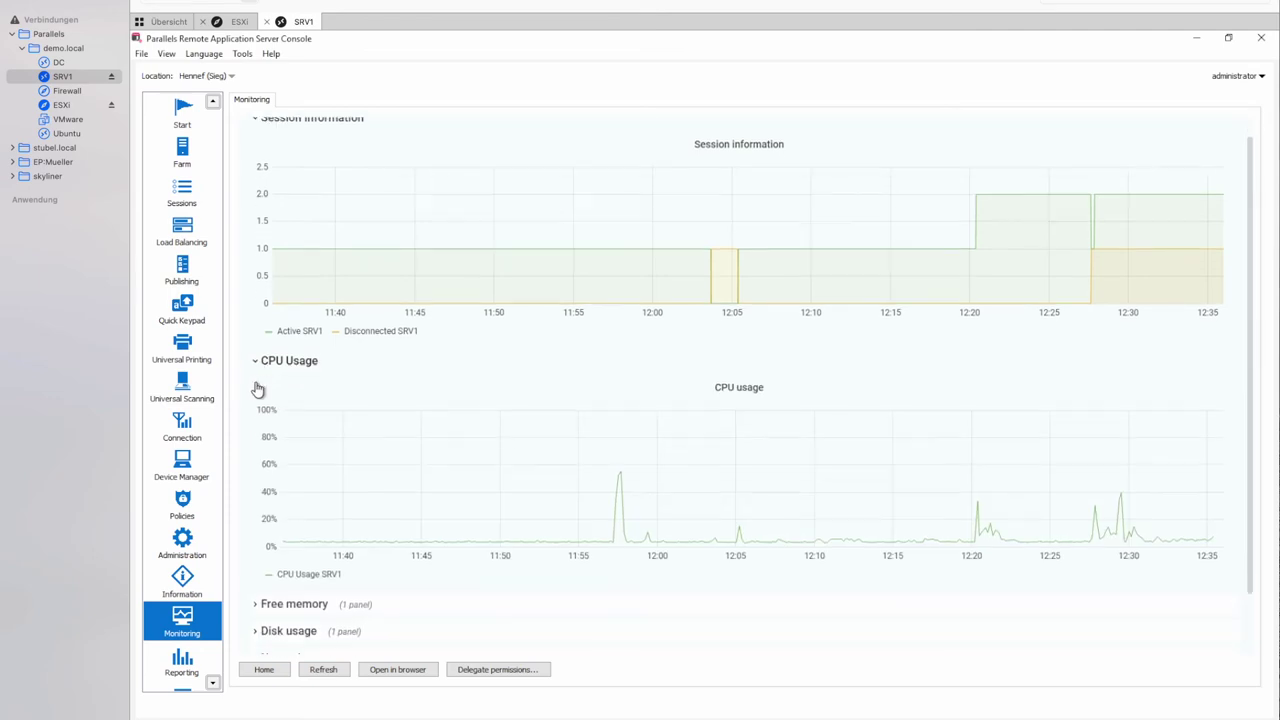
left_click(254, 555)
scroll(568, 560, "down", 3)
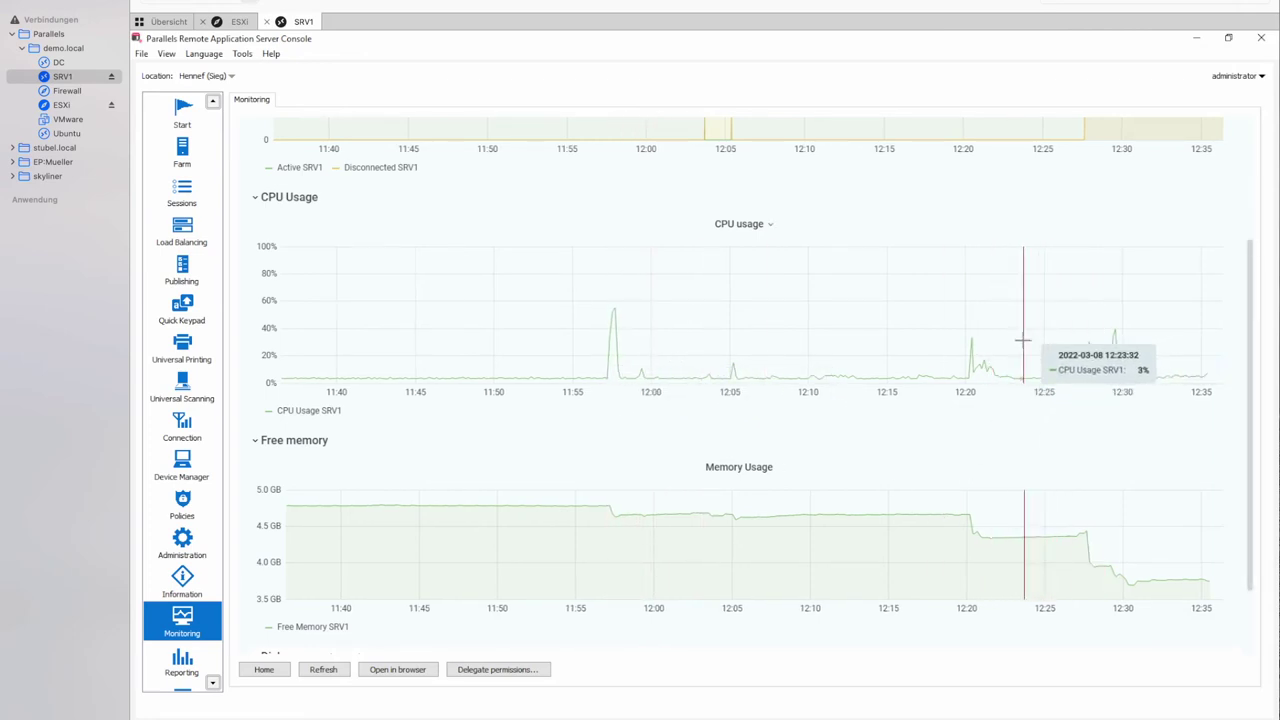
scroll(1022, 340, "down", 3)
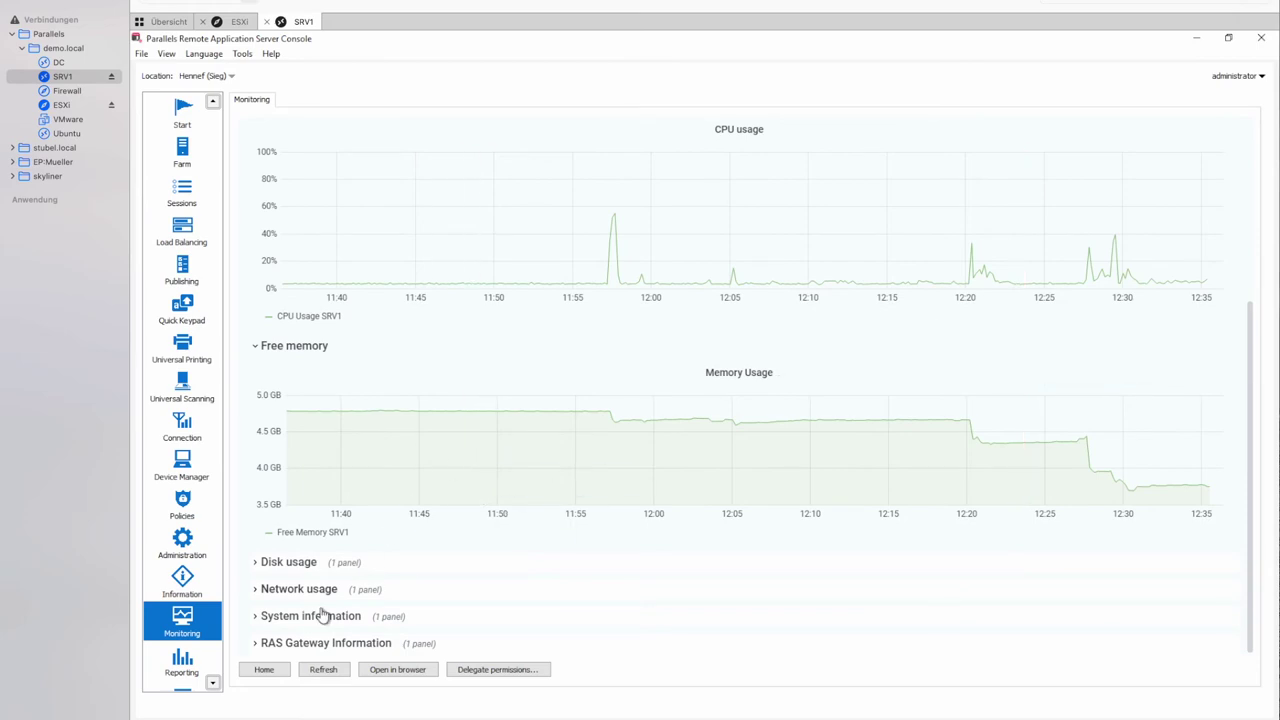
left_click(320, 646)
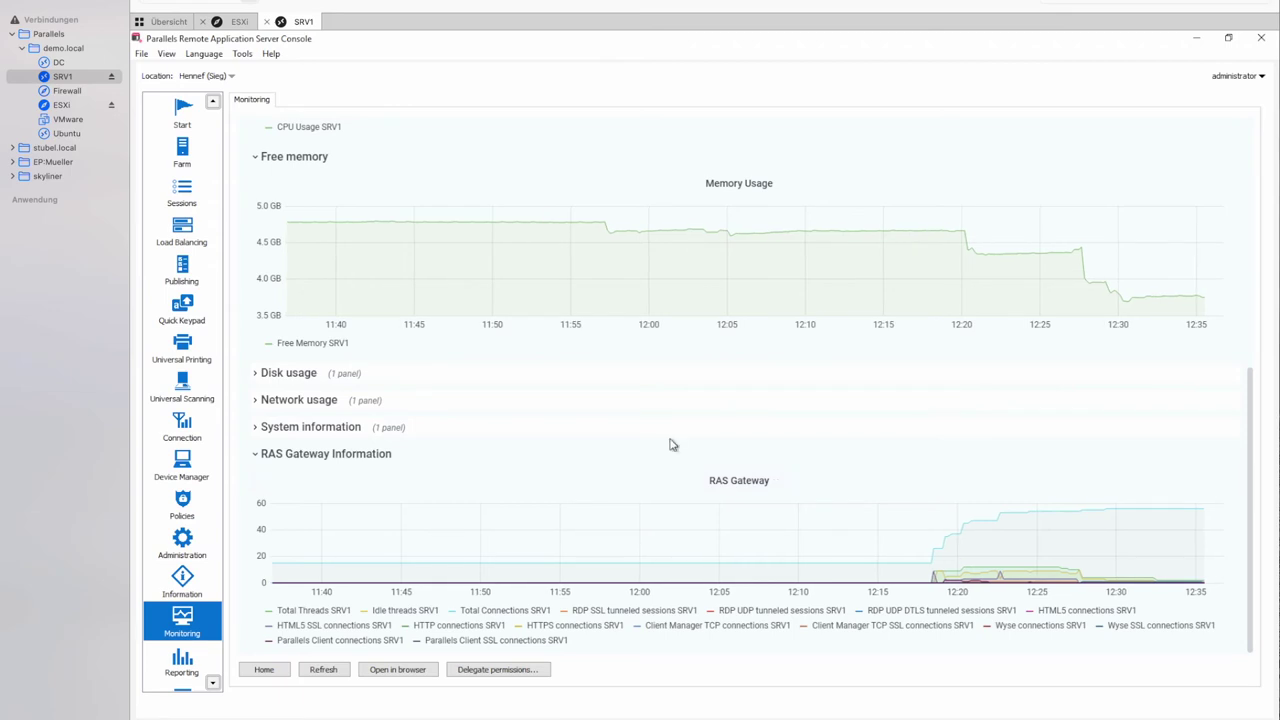
left_click(190, 155)
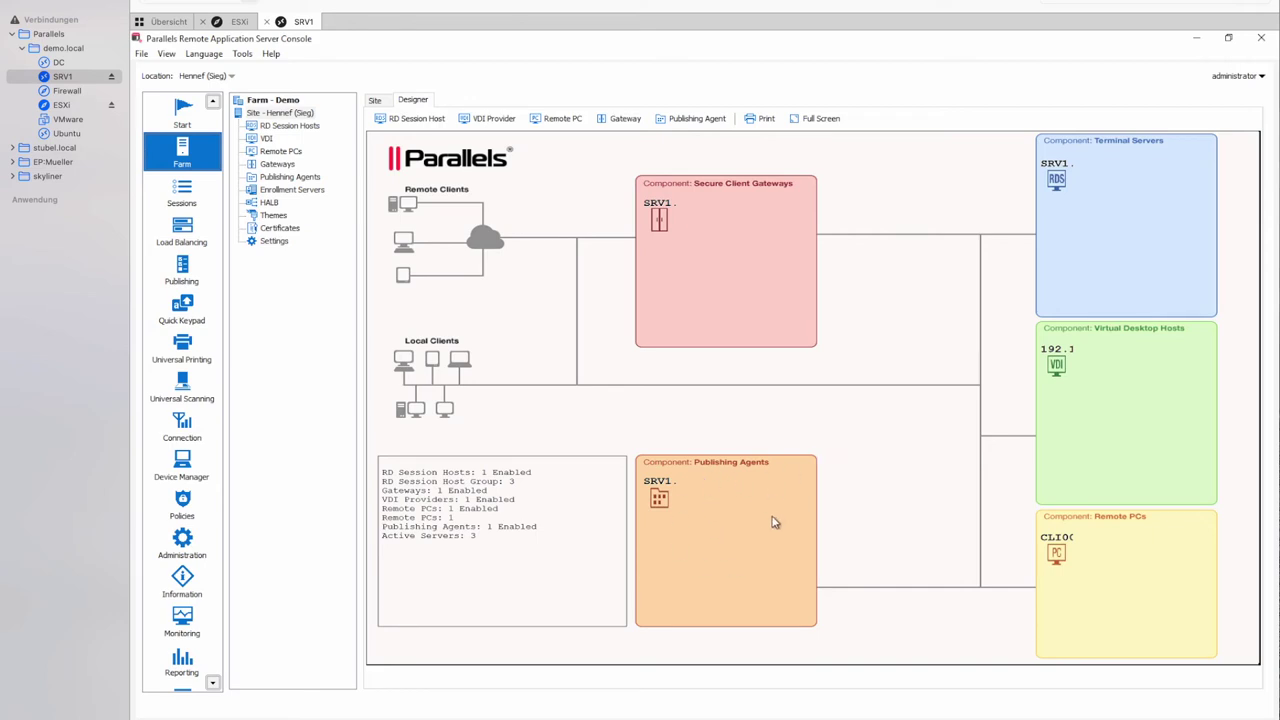
Inspect the SRV1 publishing agent and site server status, then view Connection authentication settings.
left_click(659, 498)
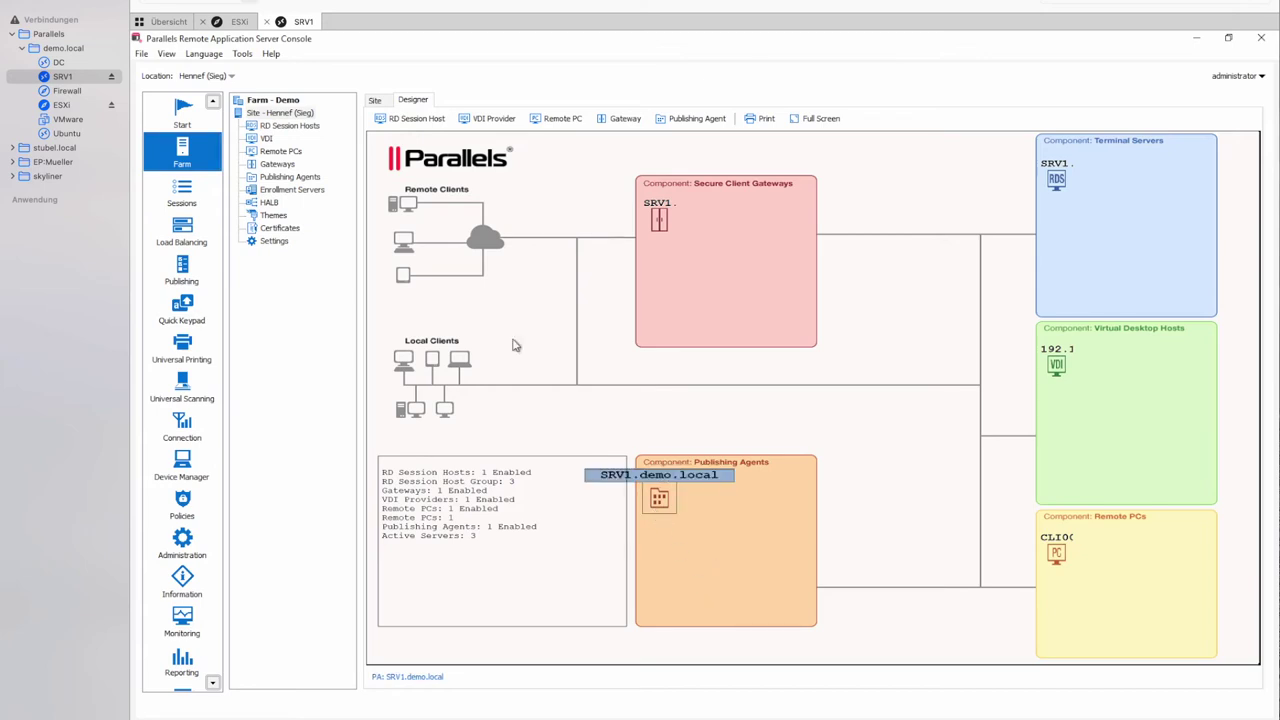
left_click(378, 101)
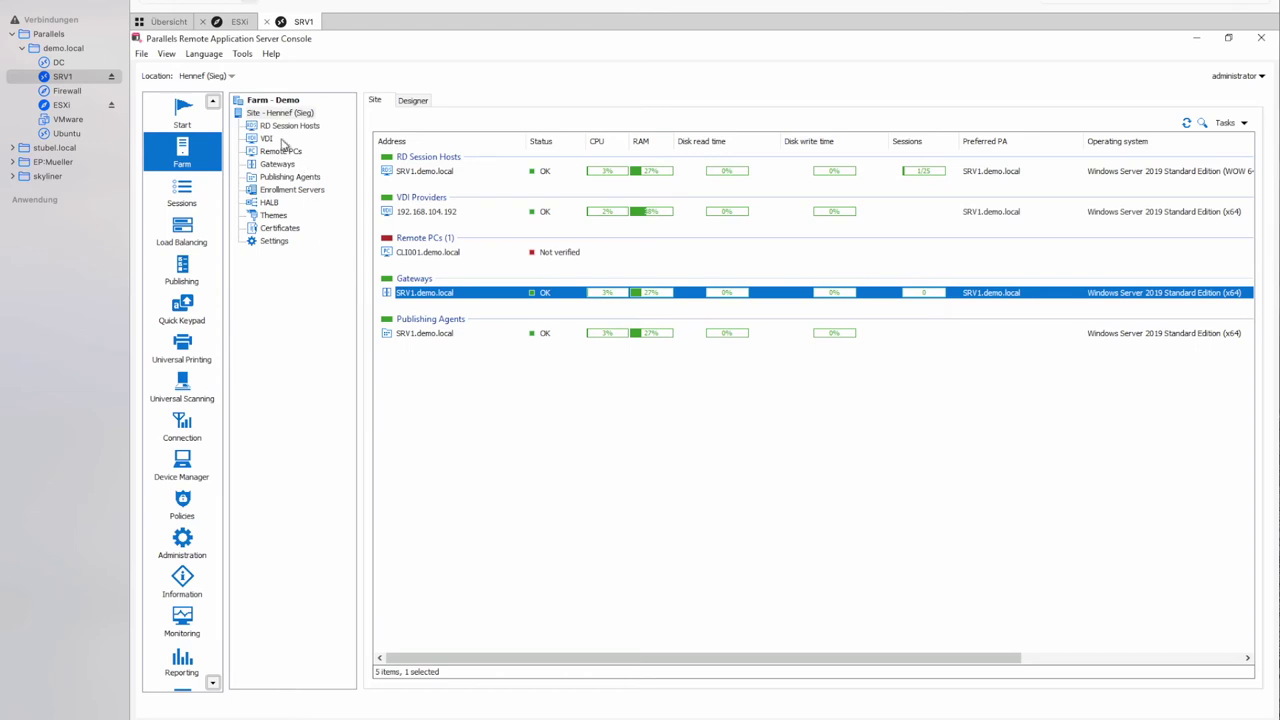
left_click(430, 104)
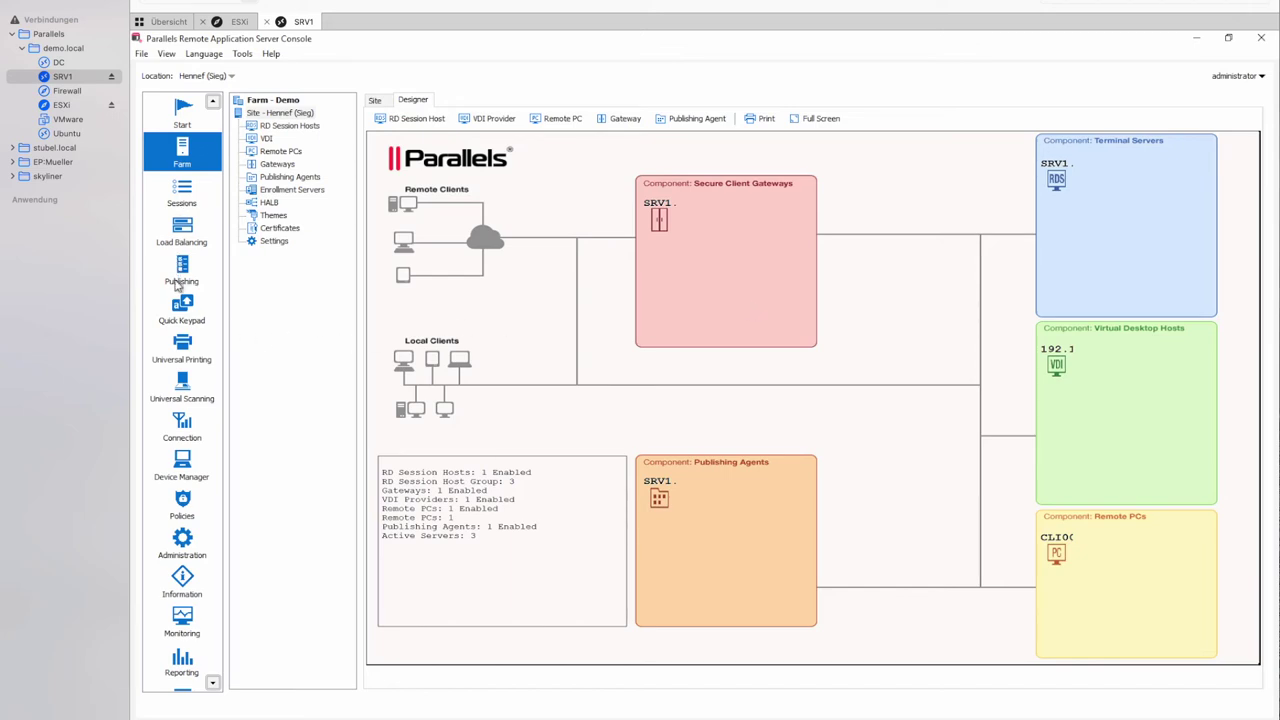
left_click(186, 428)
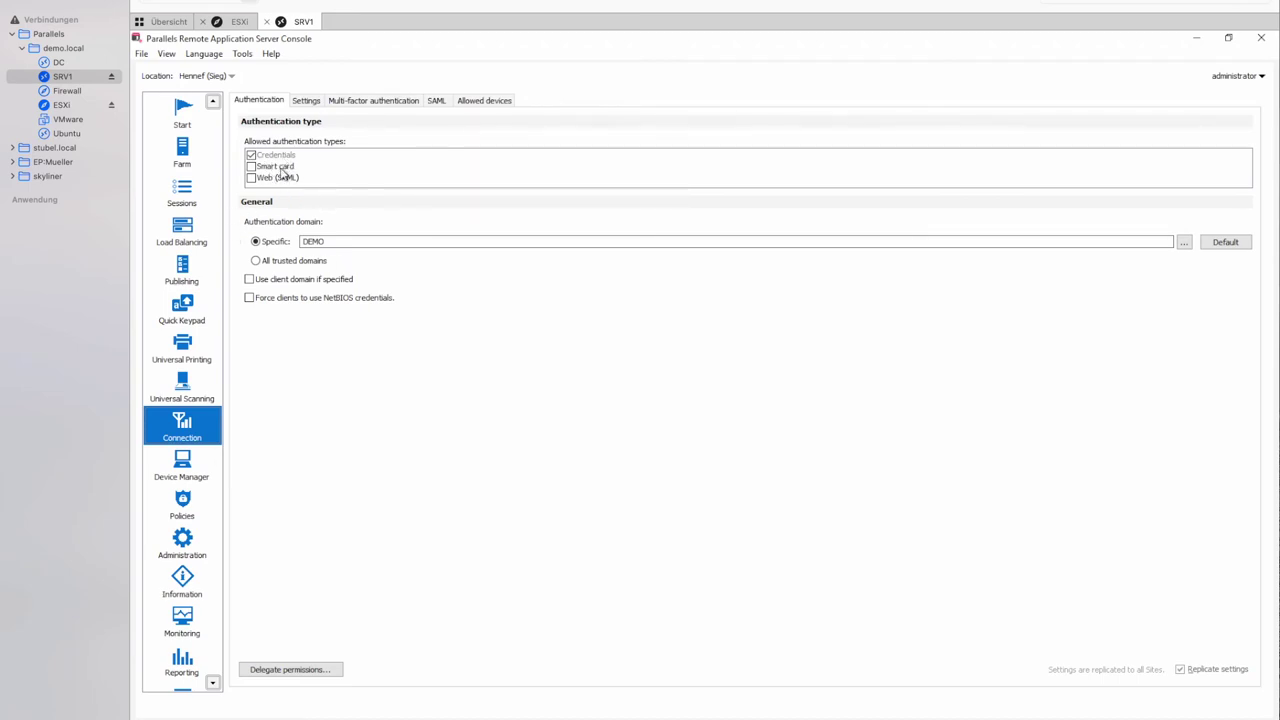
Review the Smart card and Web (SAML) types, then start adding a SAML identity provider.
left_click(282, 168)
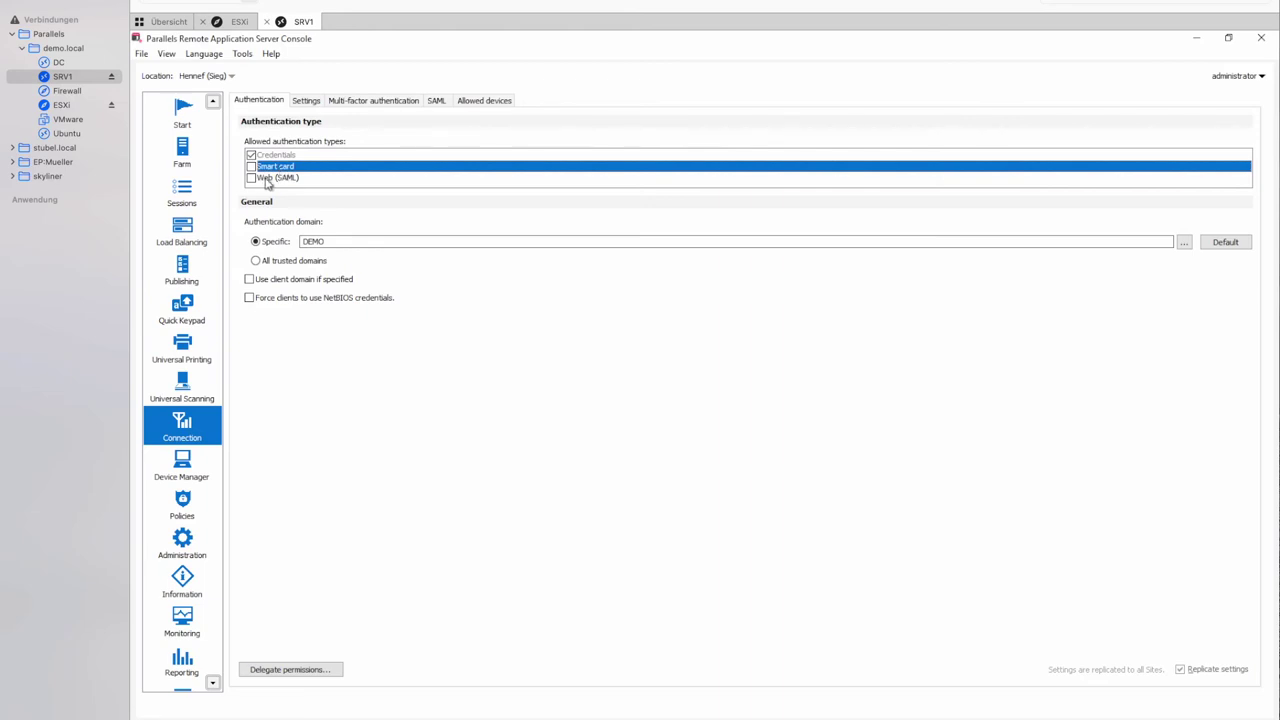
left_click(277, 179)
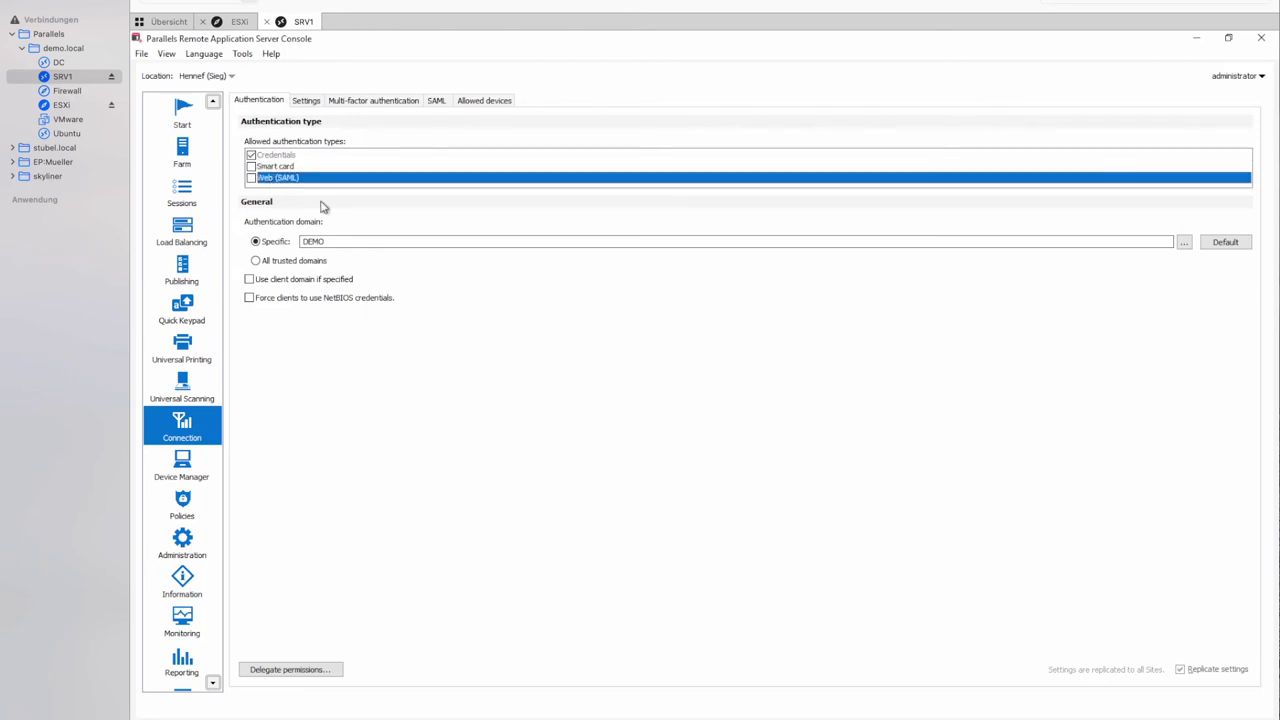
left_click(435, 102)
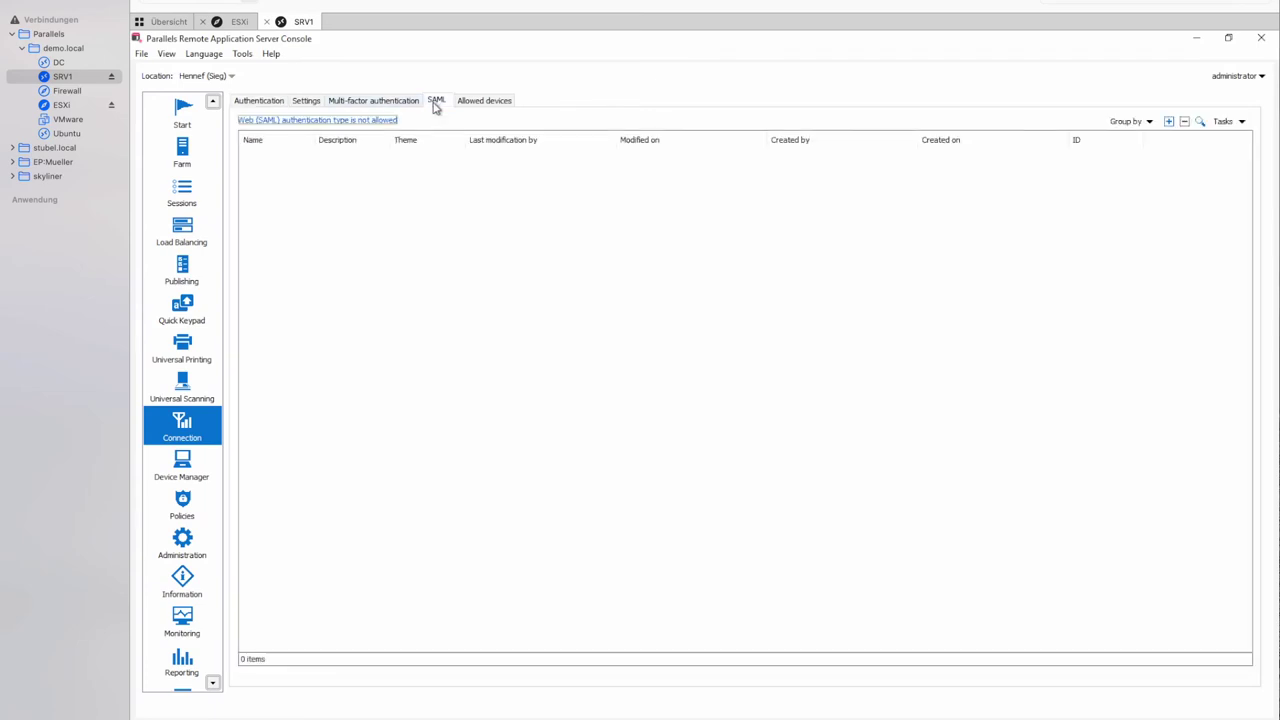
right_click(407, 277)
left_click(444, 286)
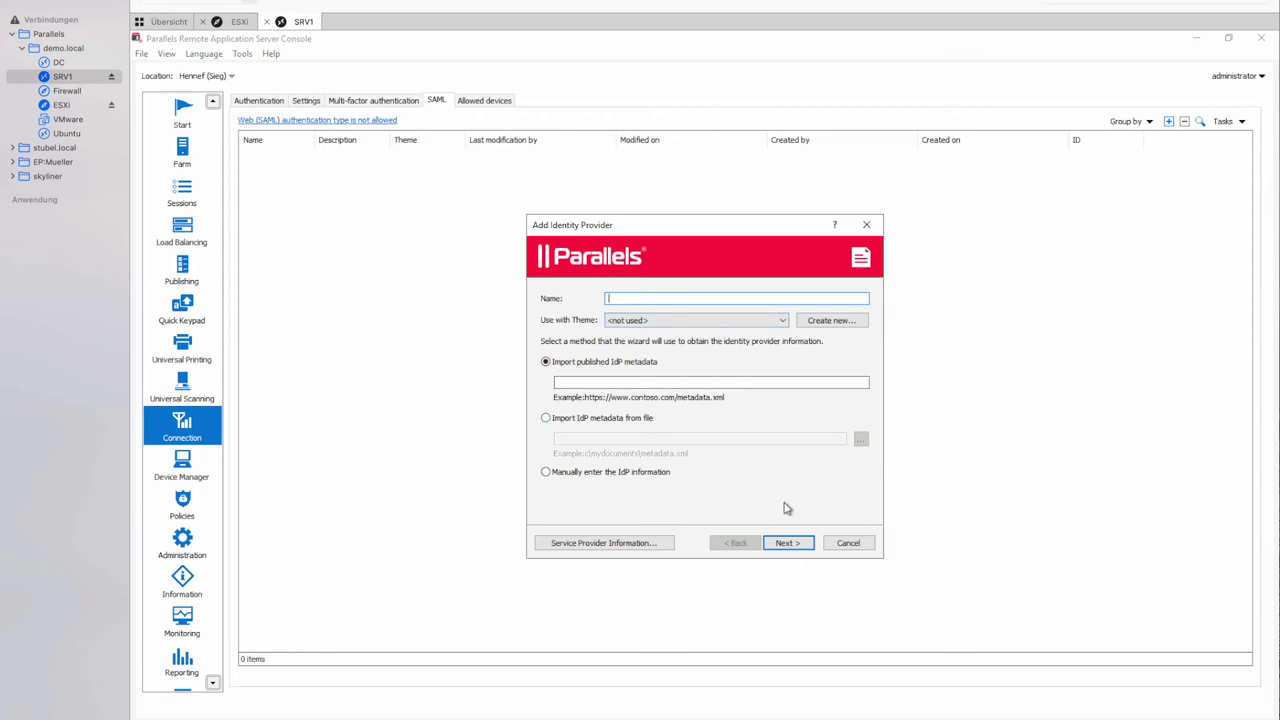
Cancel the Add Identity Provider wizard and list the available multi-factor authentication providers.
left_click(860, 548)
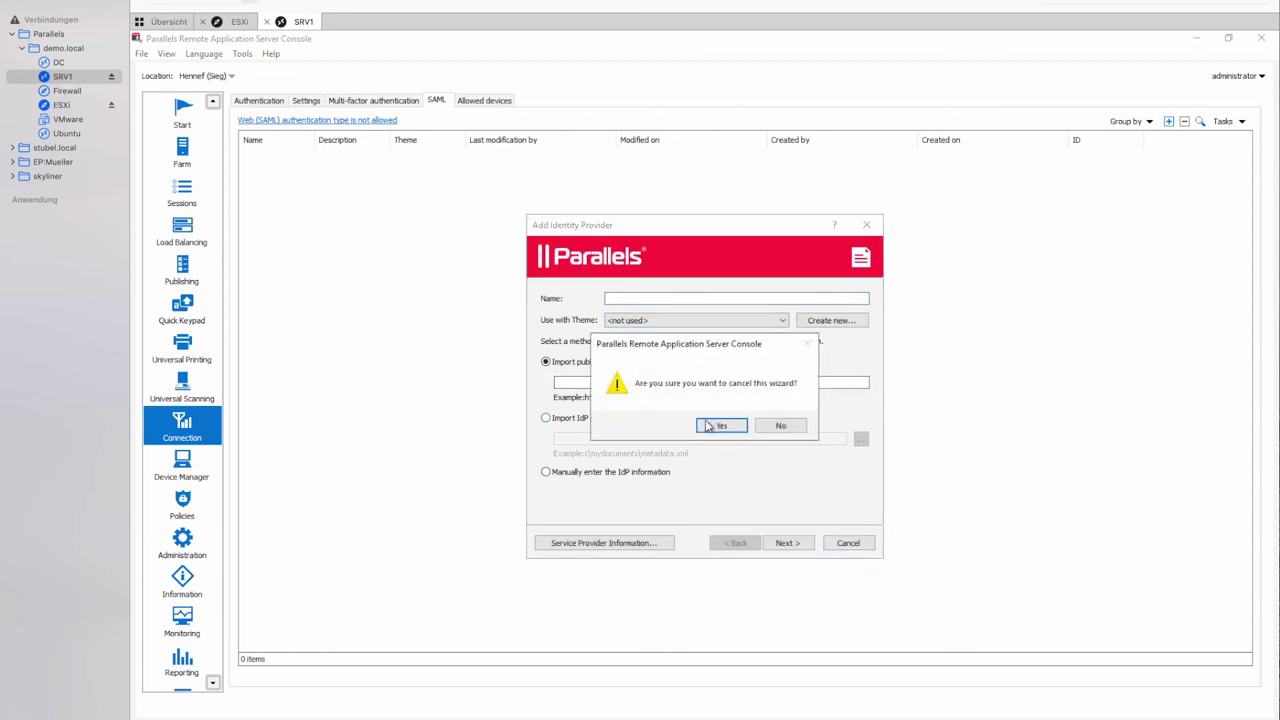
left_click(712, 426)
left_click(355, 103)
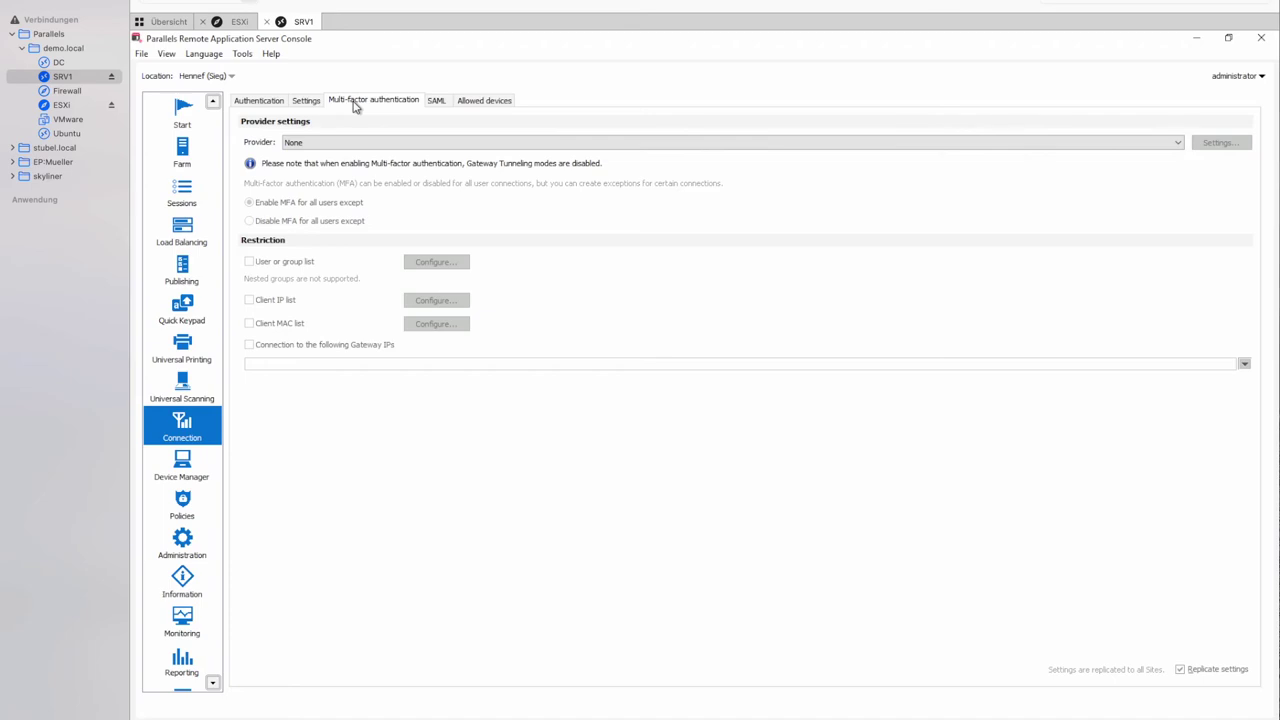
left_click(368, 146)
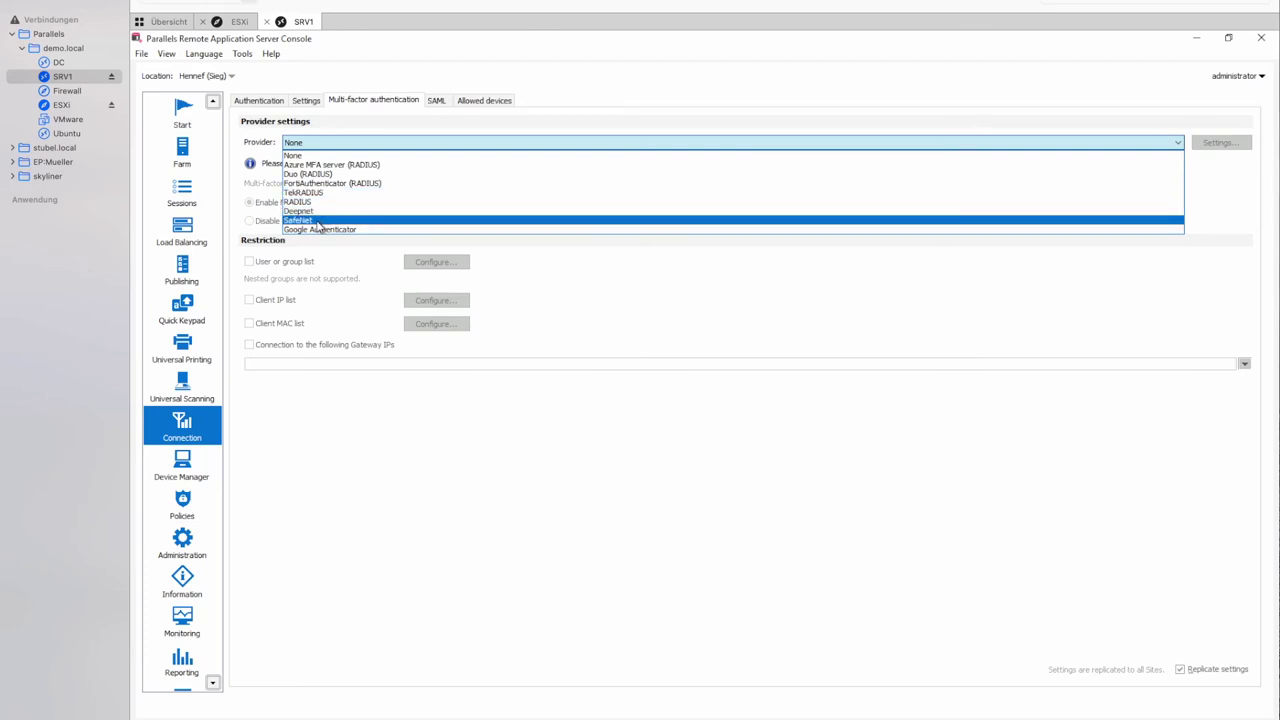
Try RADIUS as the MFA provider, cancel its properties, then choose Google Authenticator instead.
left_click(332, 208)
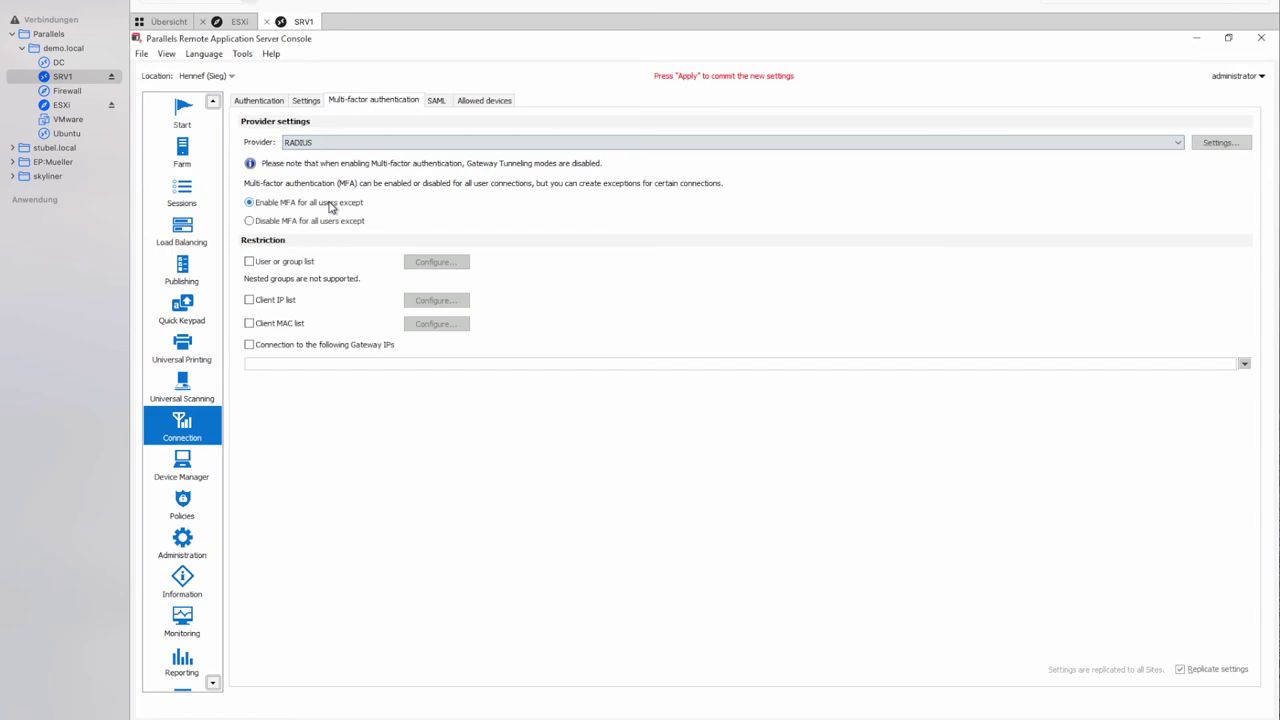
left_click(1220, 142)
left_click(659, 306)
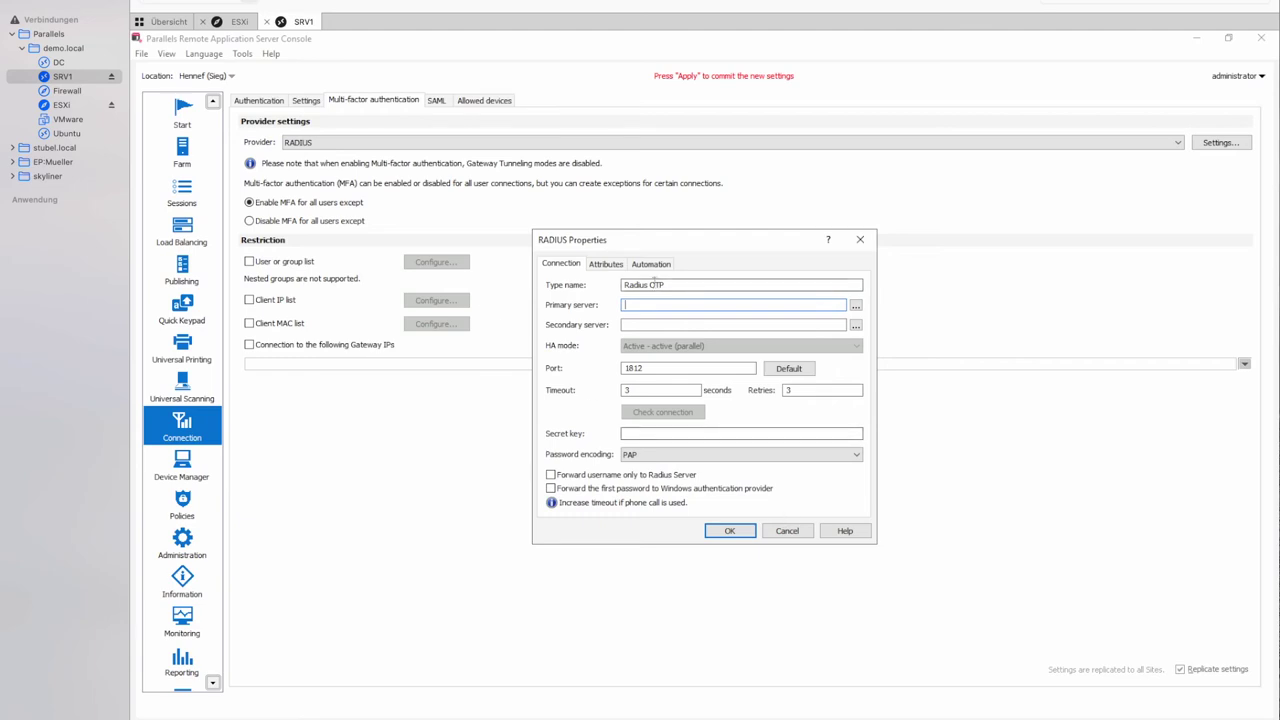
left_click(787, 530)
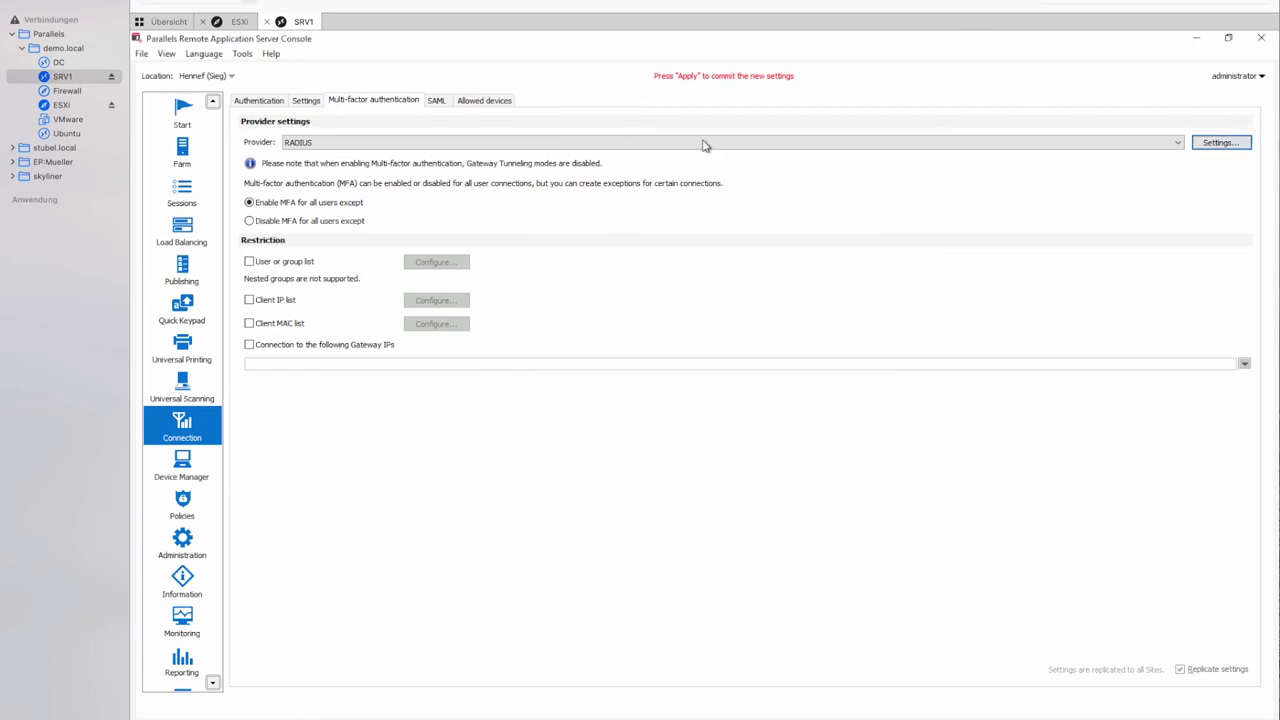
left_click(577, 148)
left_click(376, 230)
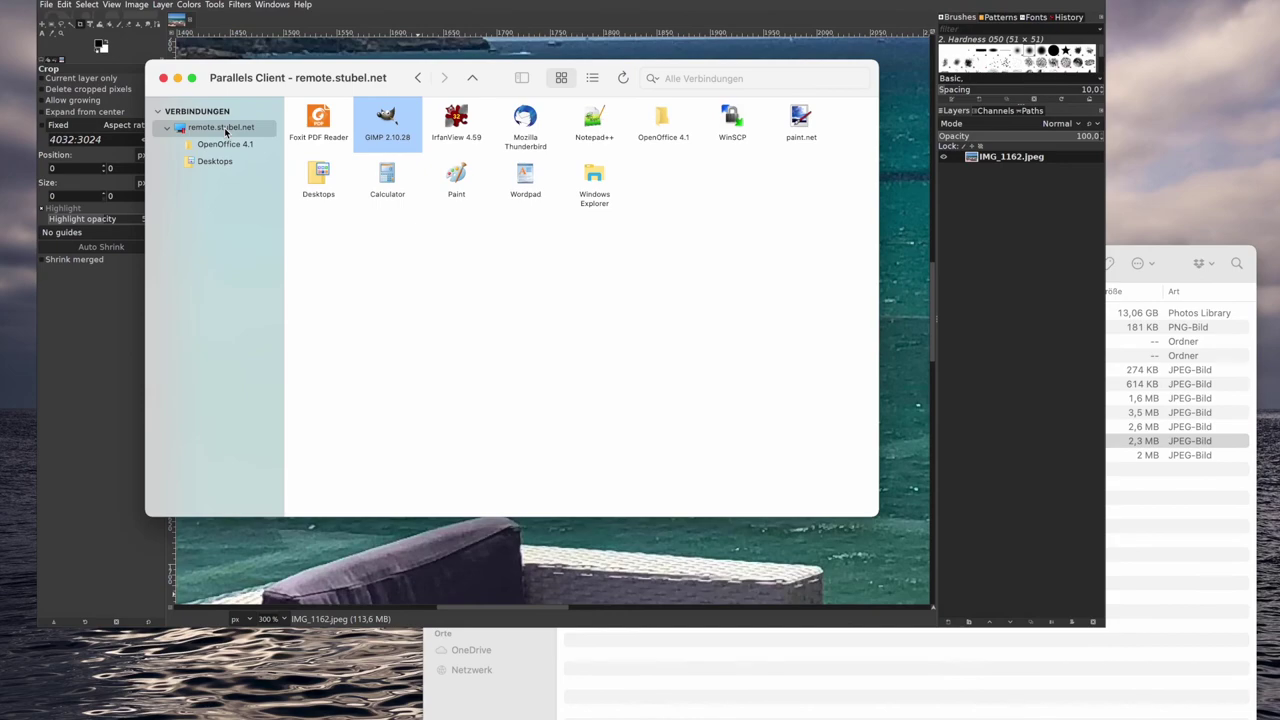
Sign out of remote.stubel.net and reconnect to it.
right_click(228, 130)
left_click(288, 271)
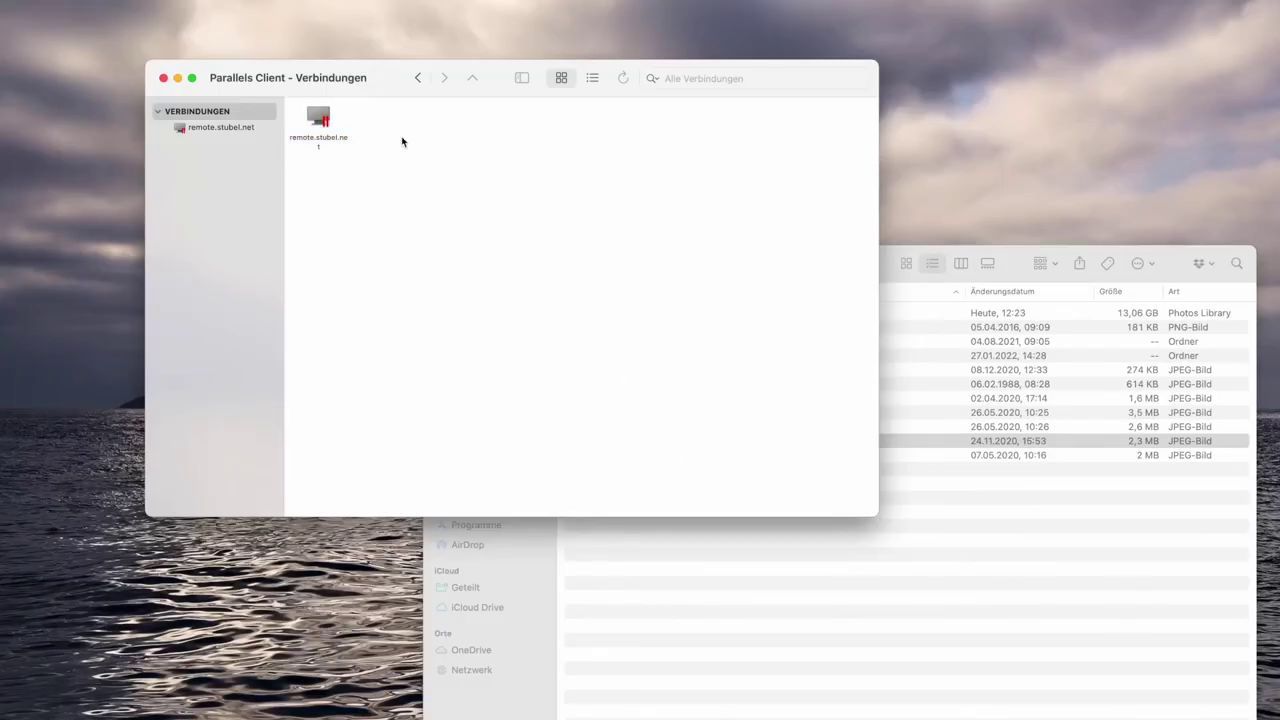
left_click(316, 128)
double_click(316, 128)
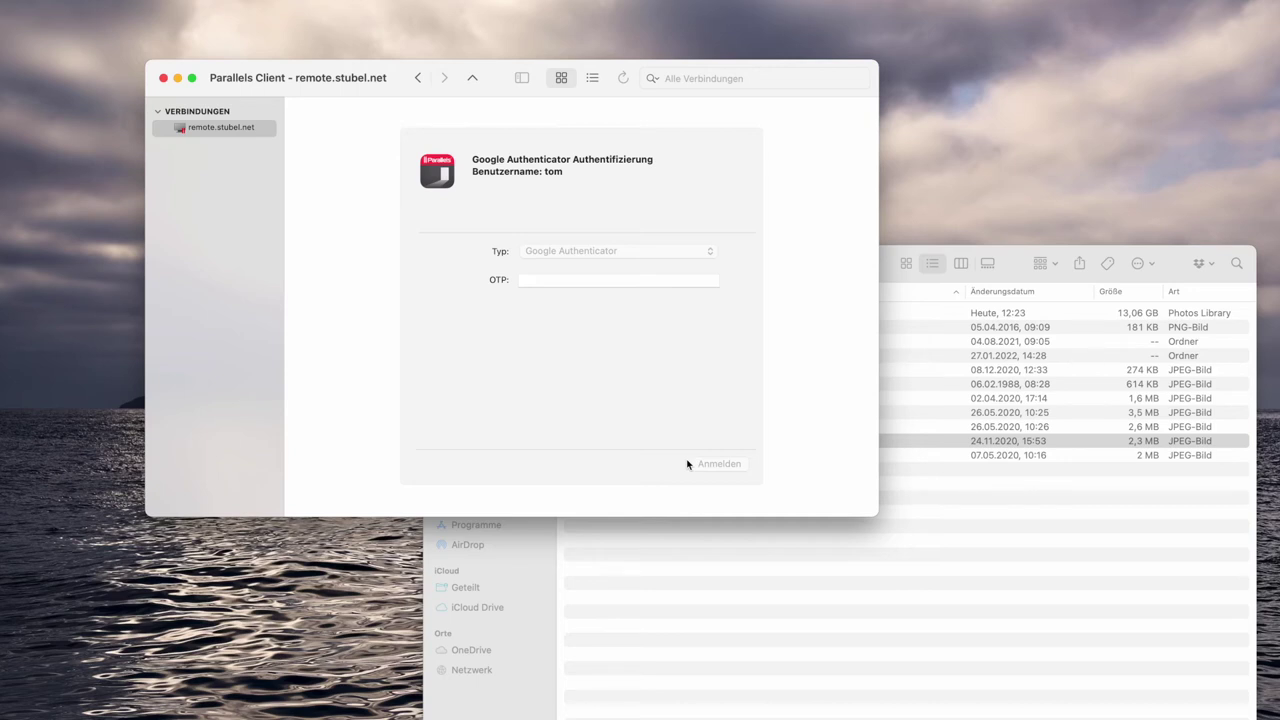
Log in with the authenticator code and account password, then launch GIMP 2.10.28.
left_click(616, 281)
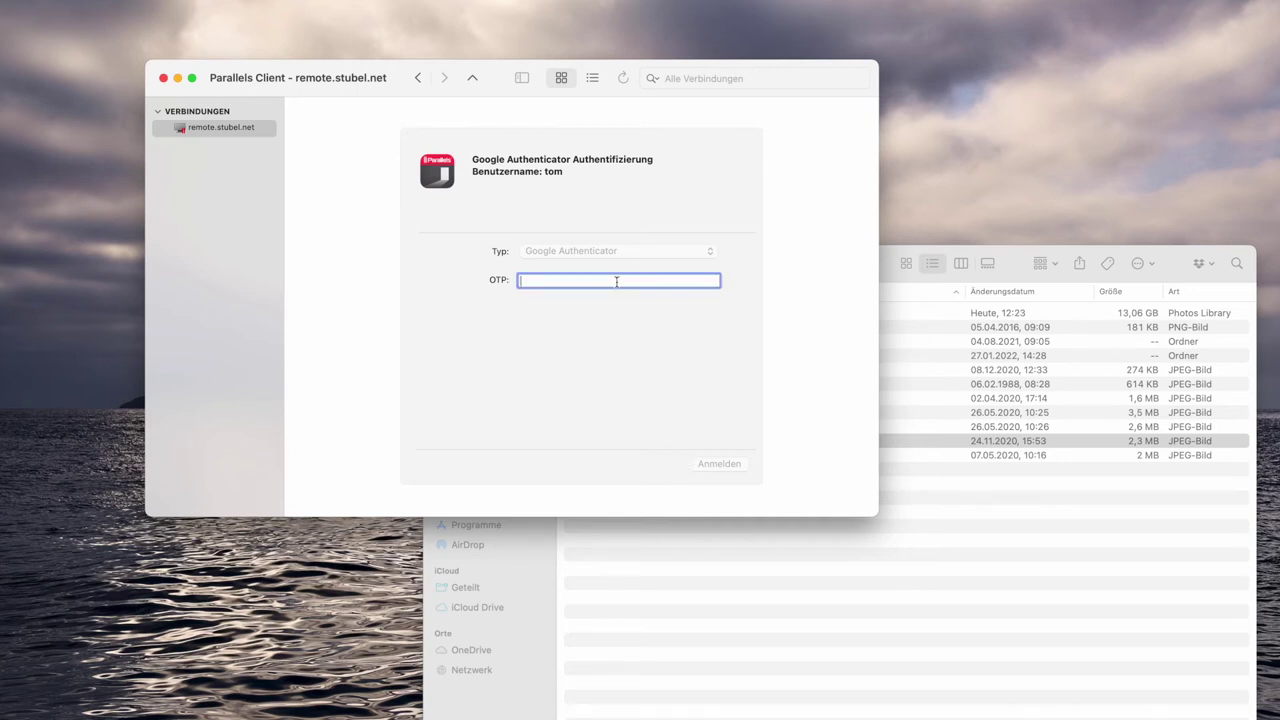
type("111111")
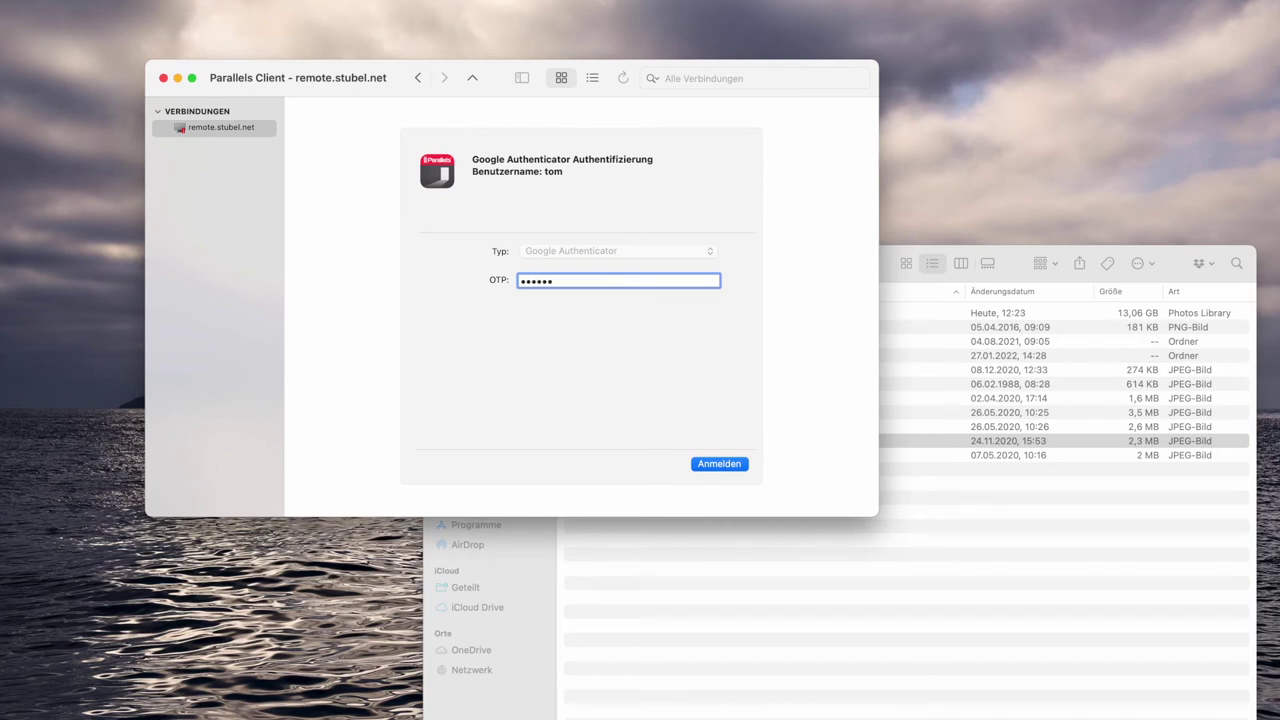
key("Return")
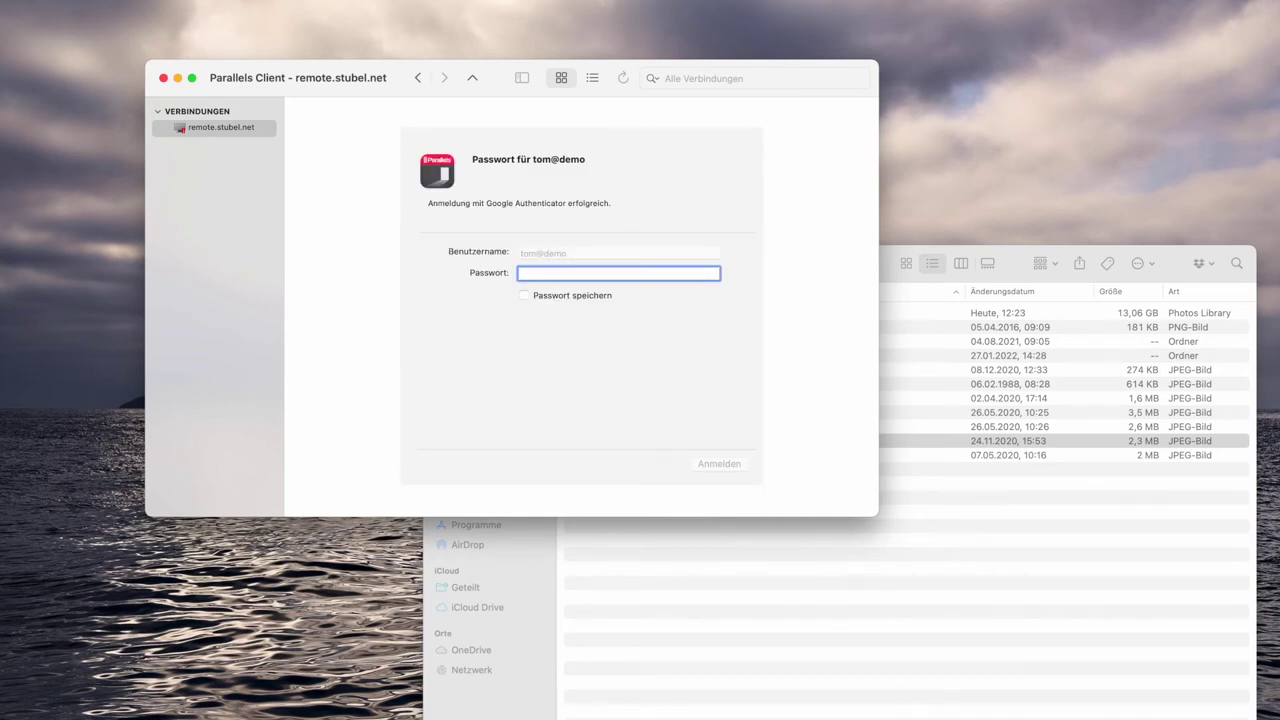
type("••••••••••")
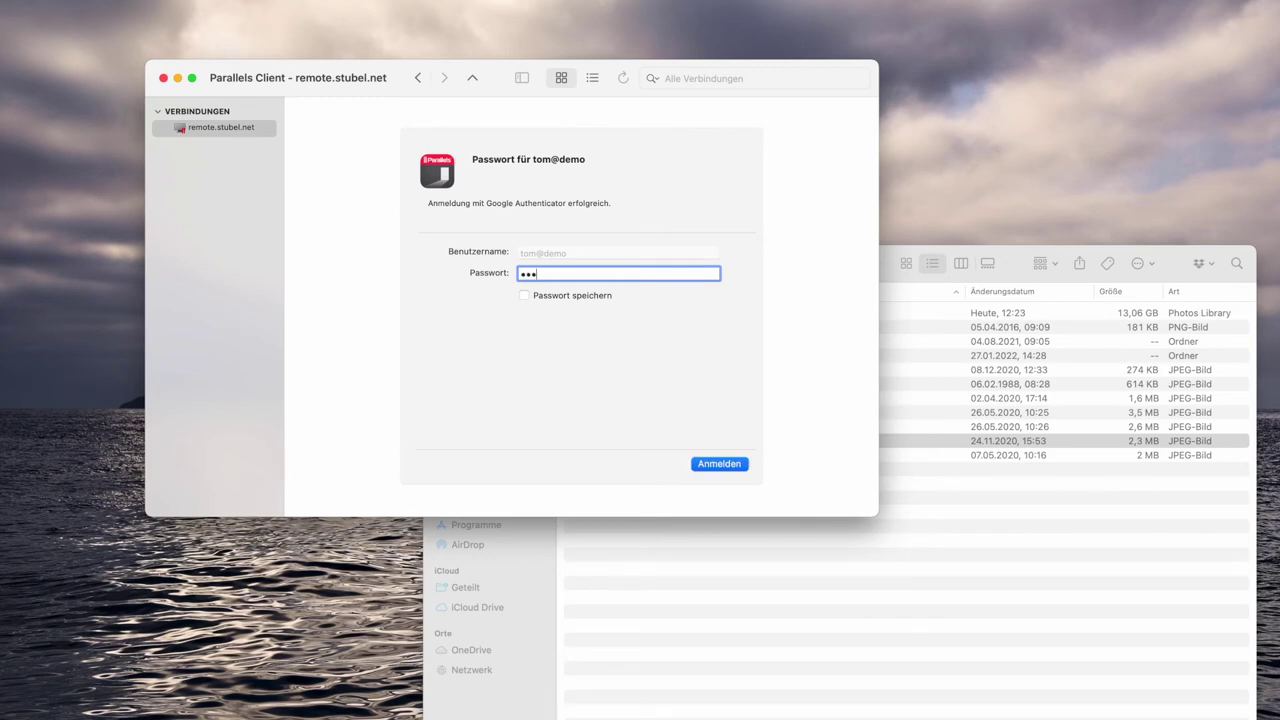
key("Return")
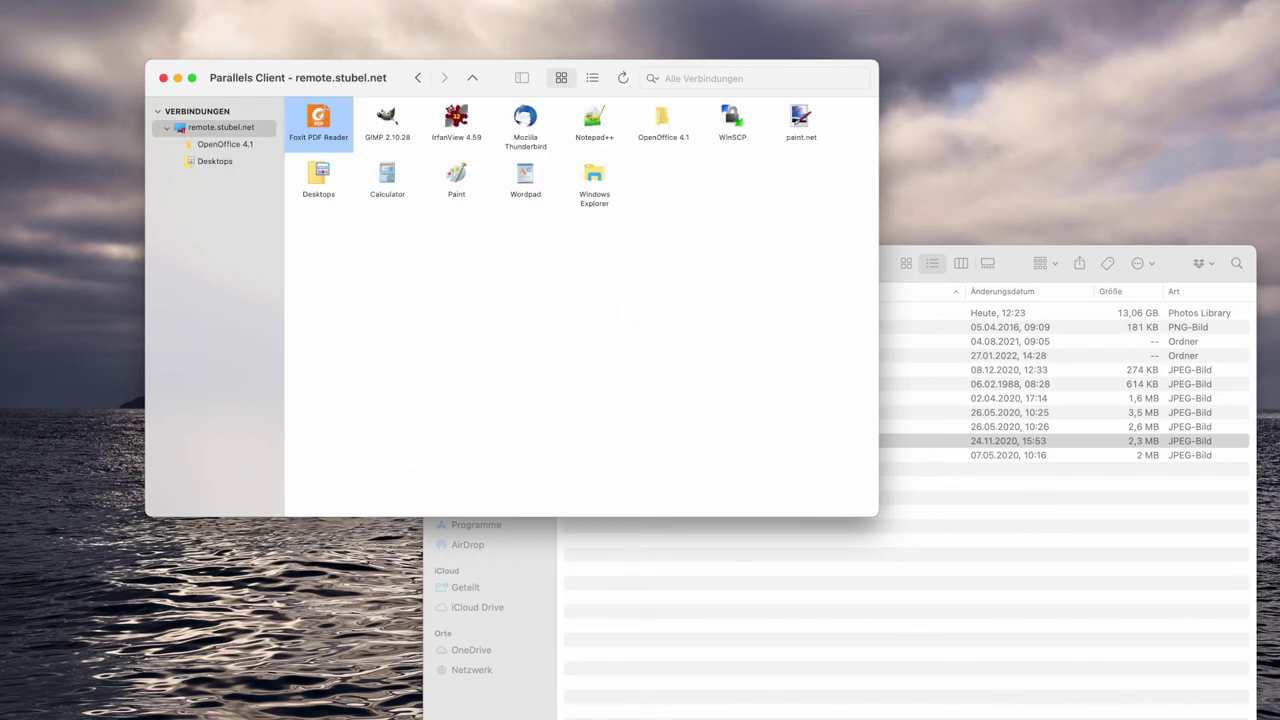
double_click(399, 150)
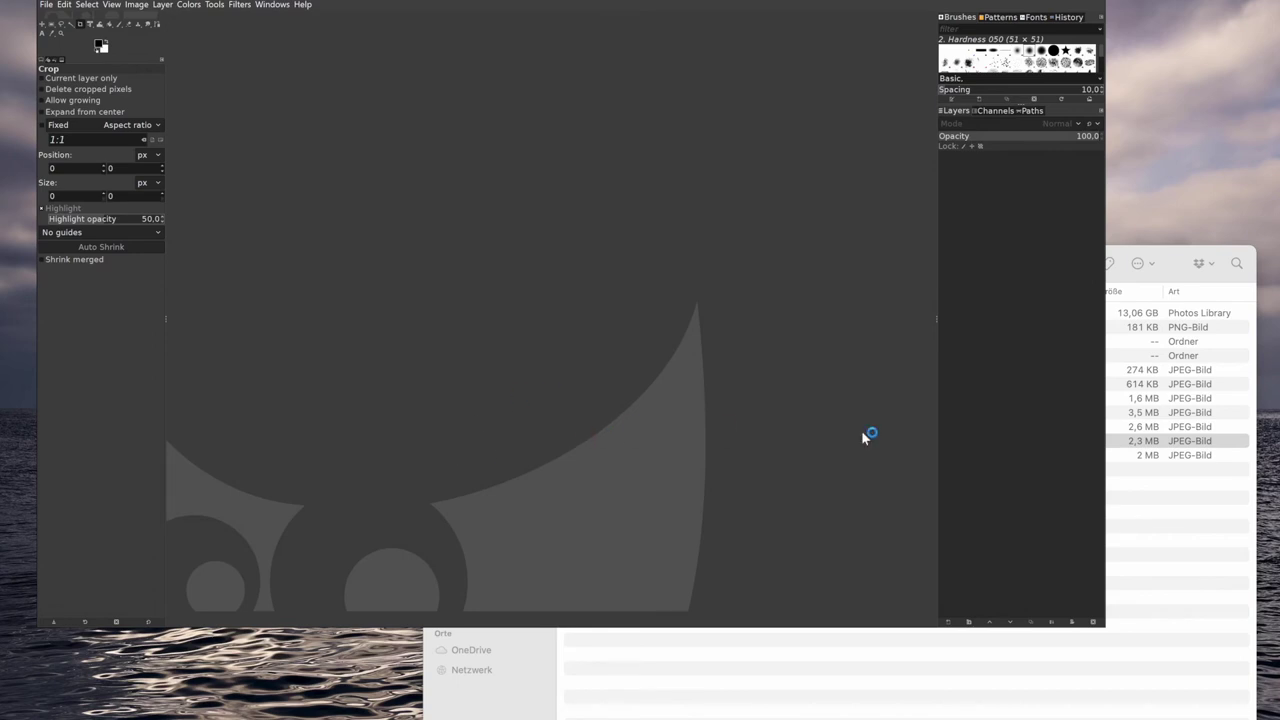
Set the MFA provider back to None and show the Farm overview diagram.
left_click(1183, 665)
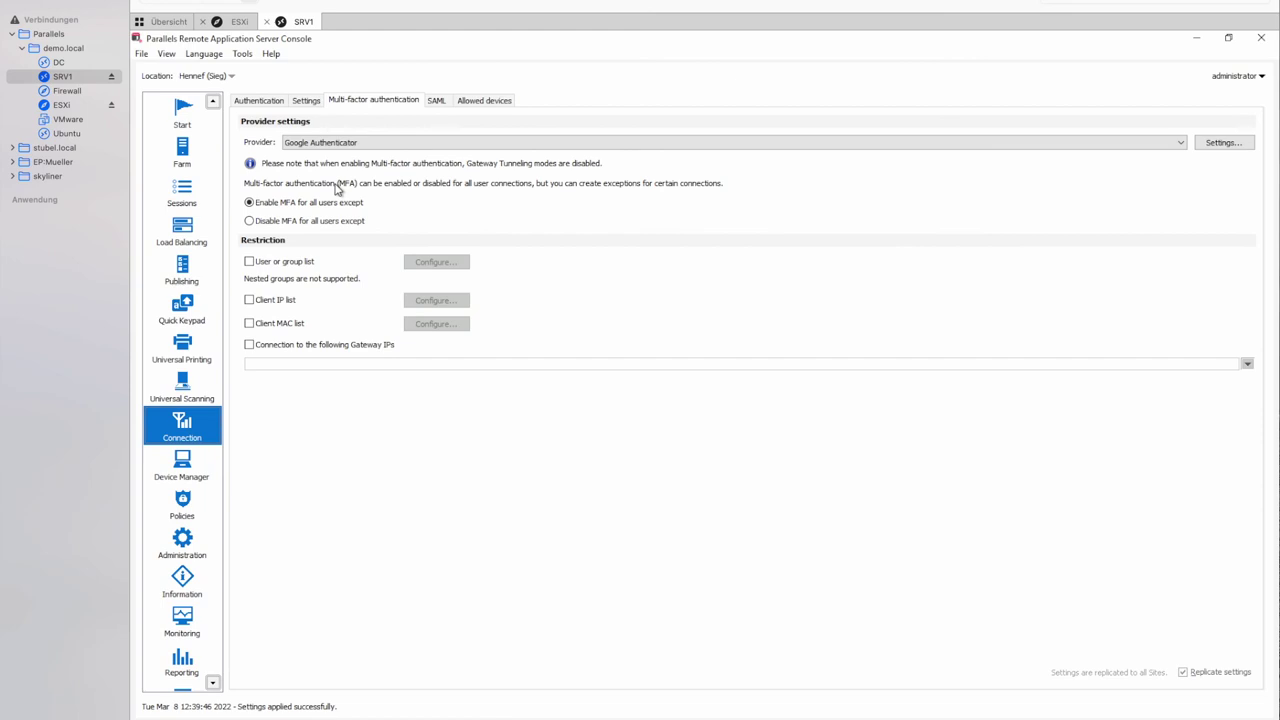
left_click(392, 148)
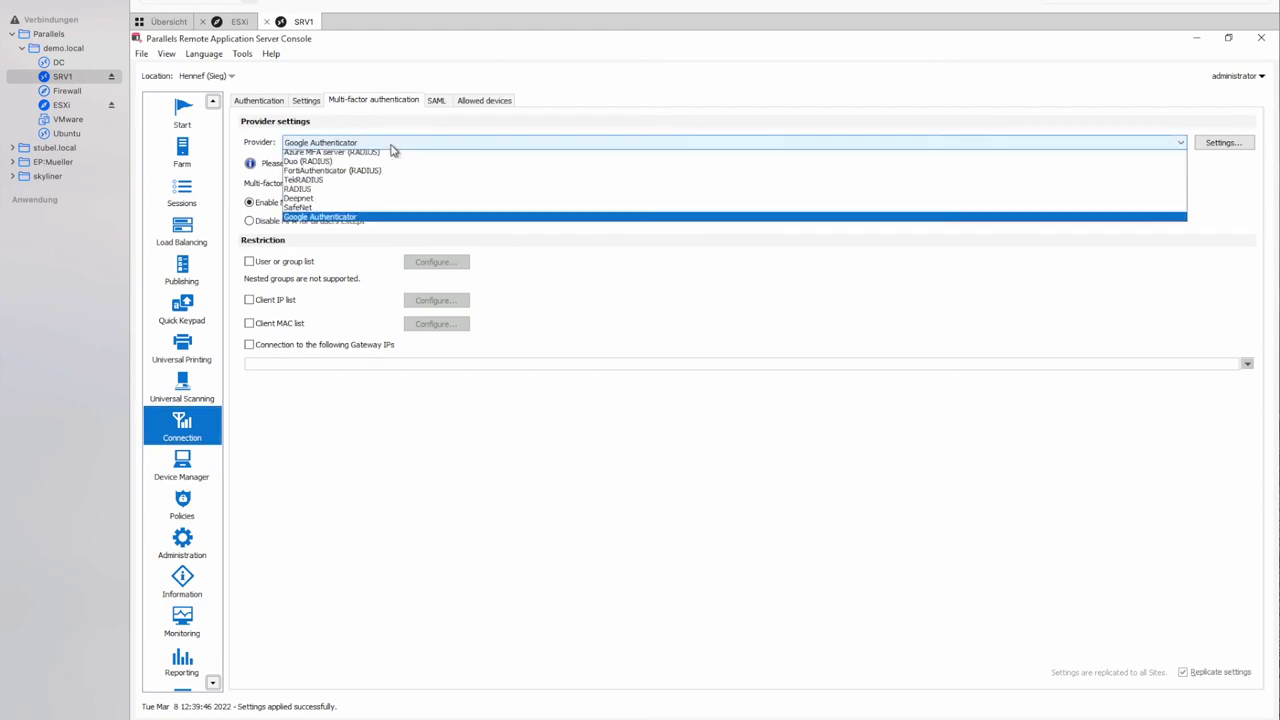
left_click(330, 156)
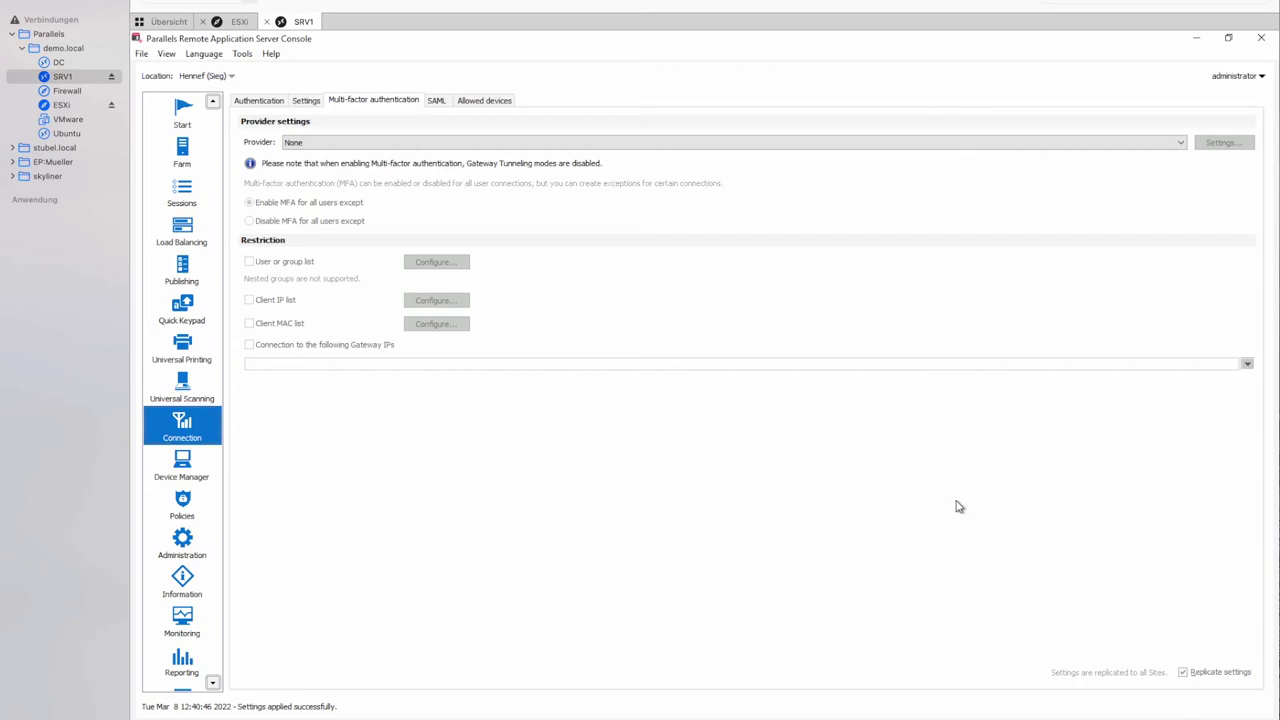
left_click(189, 151)
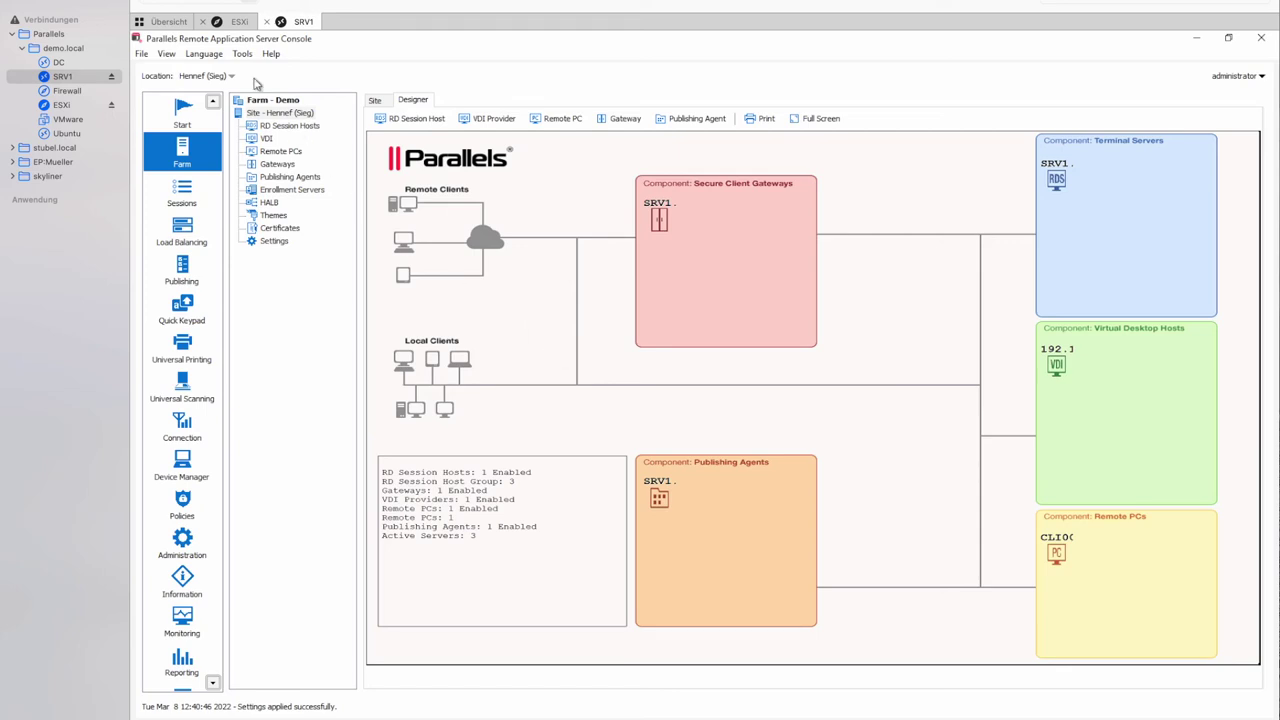
Check the ESXi host's 10 virtual machines, including Win10 and Win11, then return to SRV1.
left_click(232, 22)
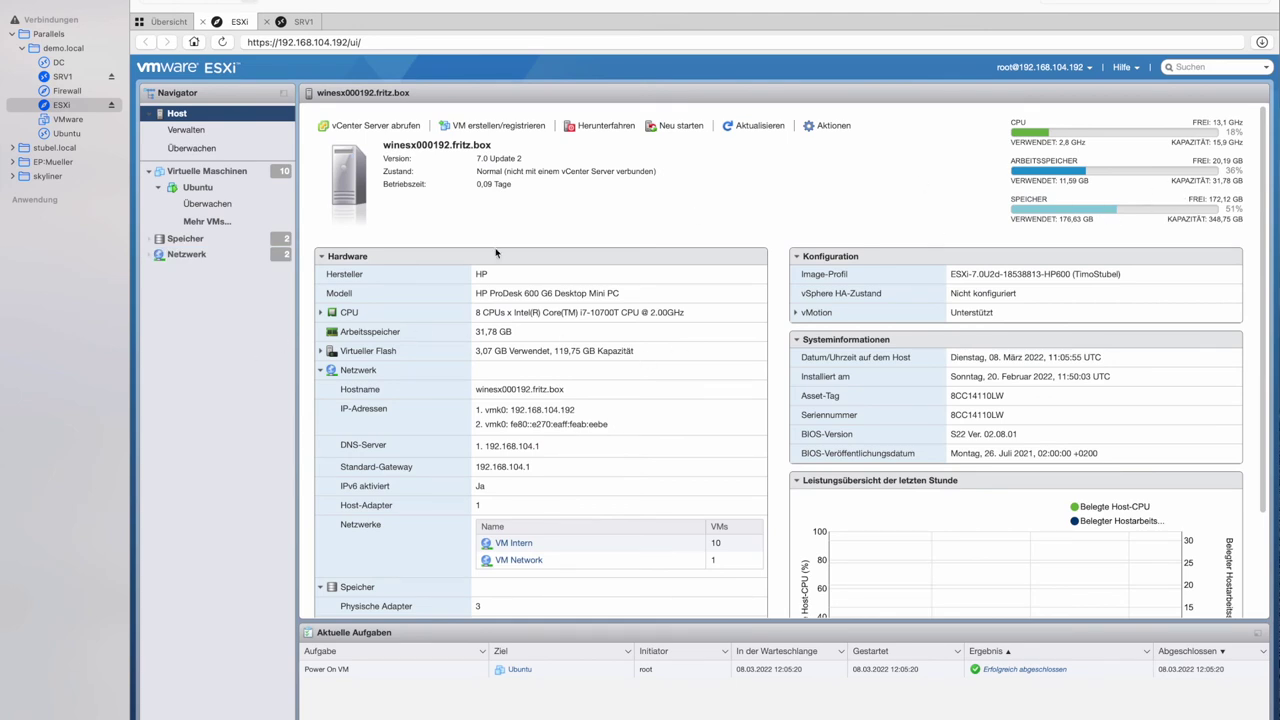
left_click(214, 172)
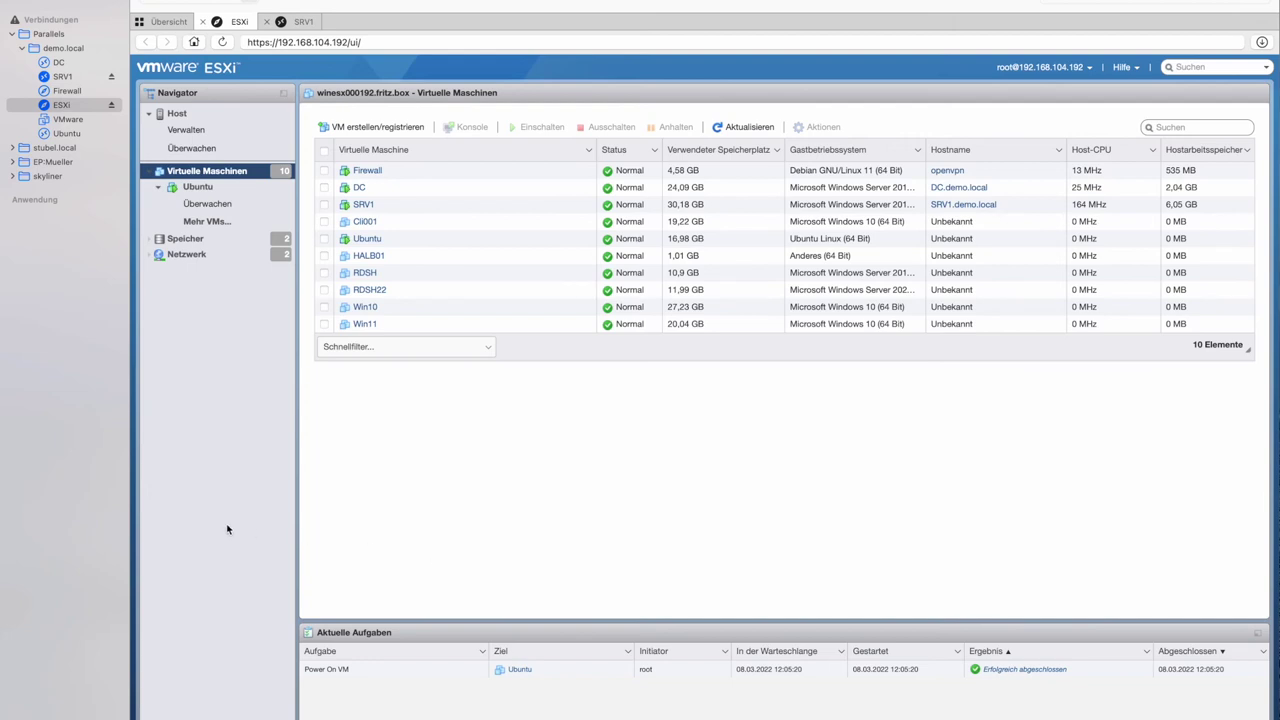
left_click(298, 22)
Show the VDI providers, widen the Type column, and select provider 192.168.104.192.
left_click(266, 138)
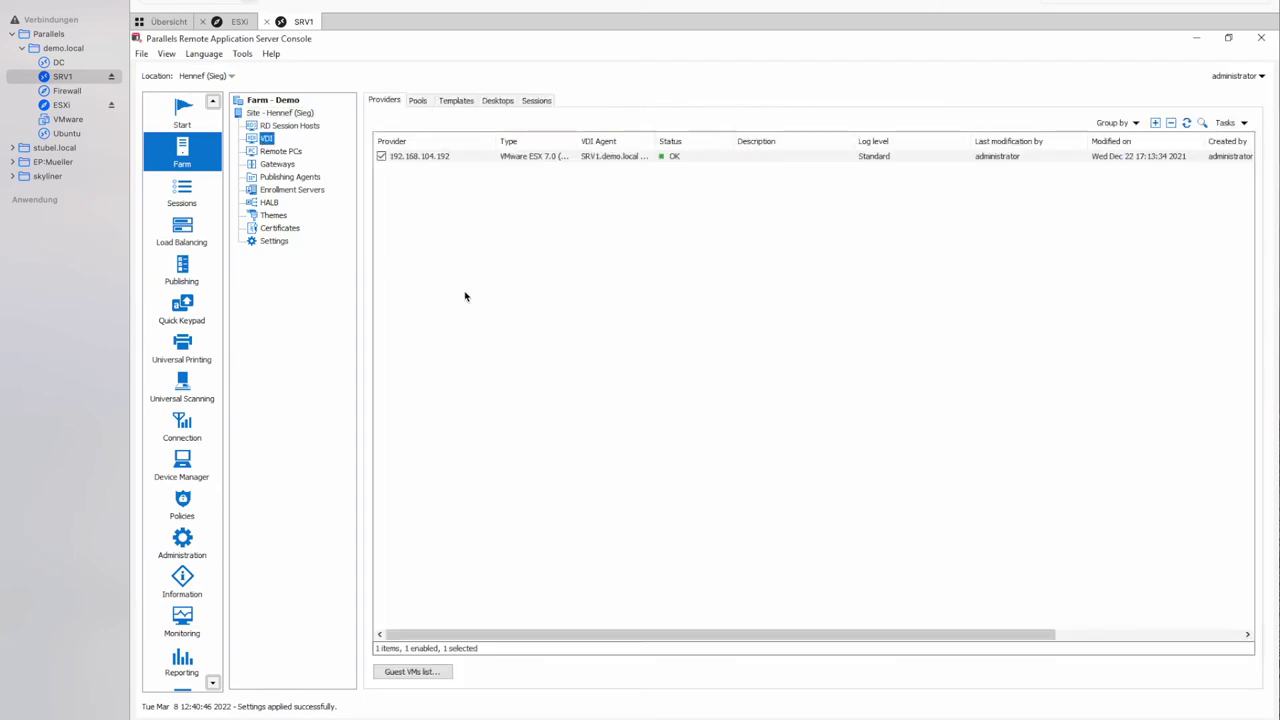
left_click(506, 309)
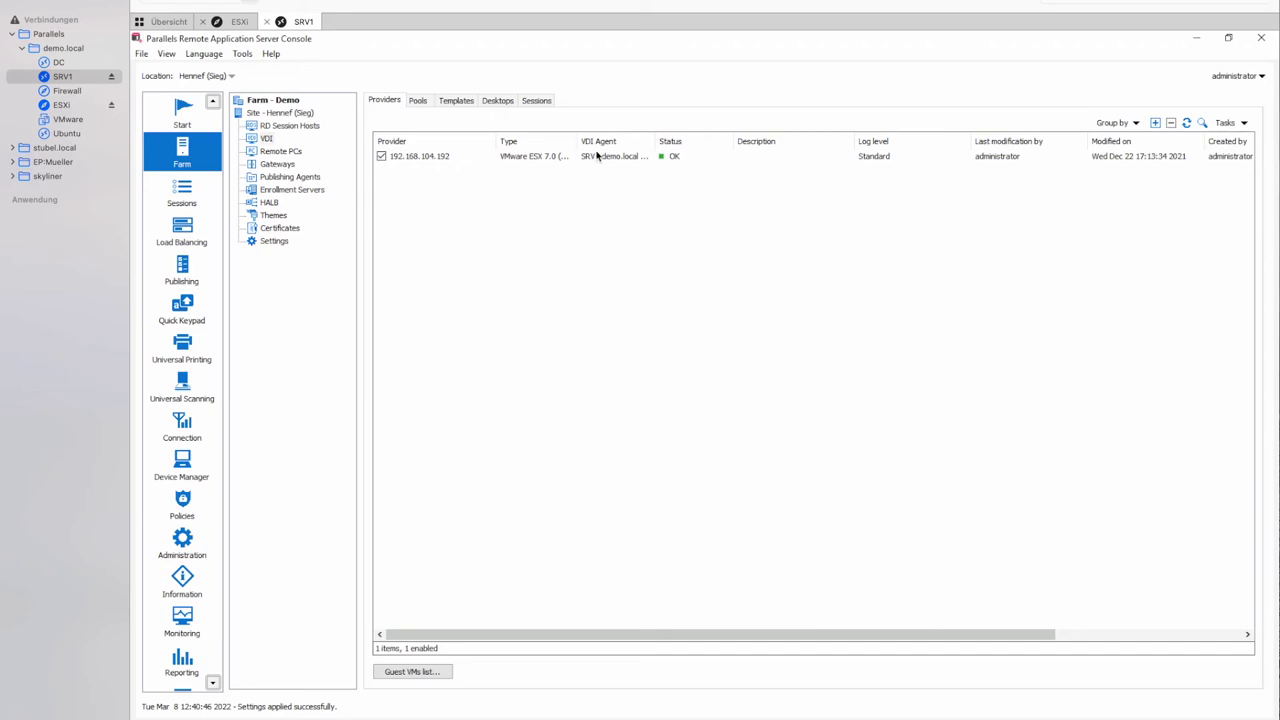
left_click_drag(576, 139, 692, 141)
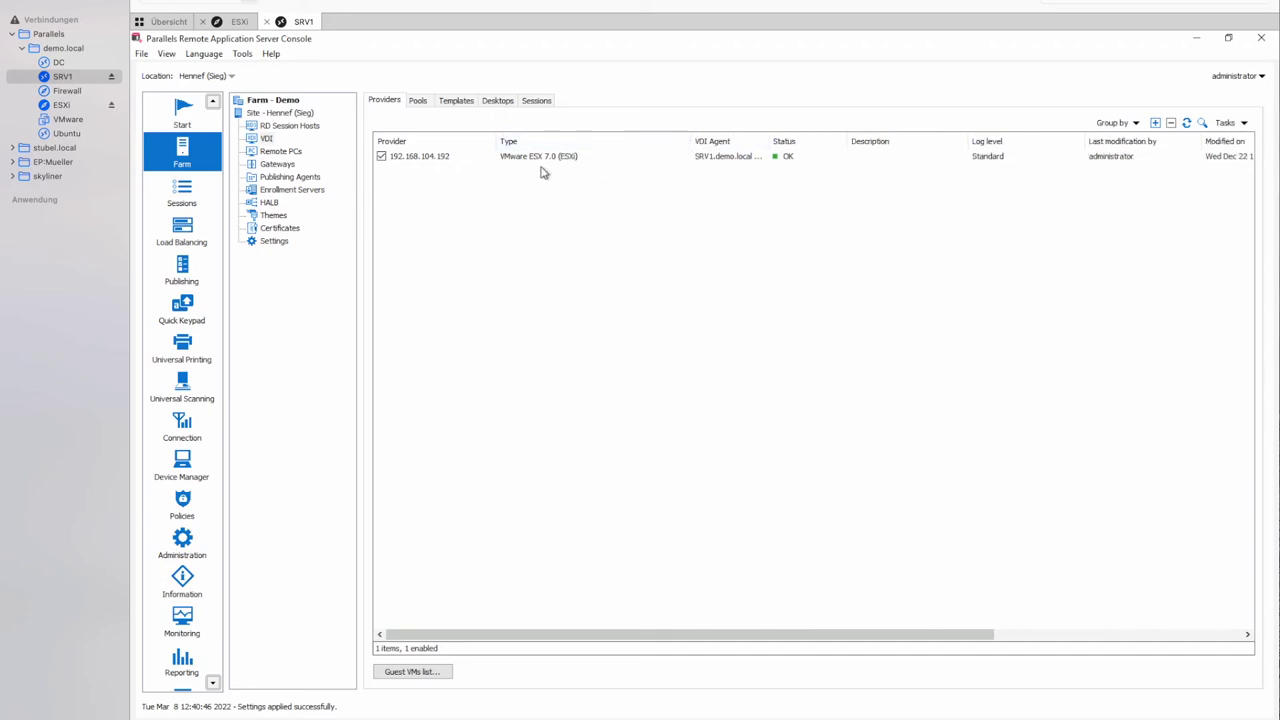
left_click(537, 157)
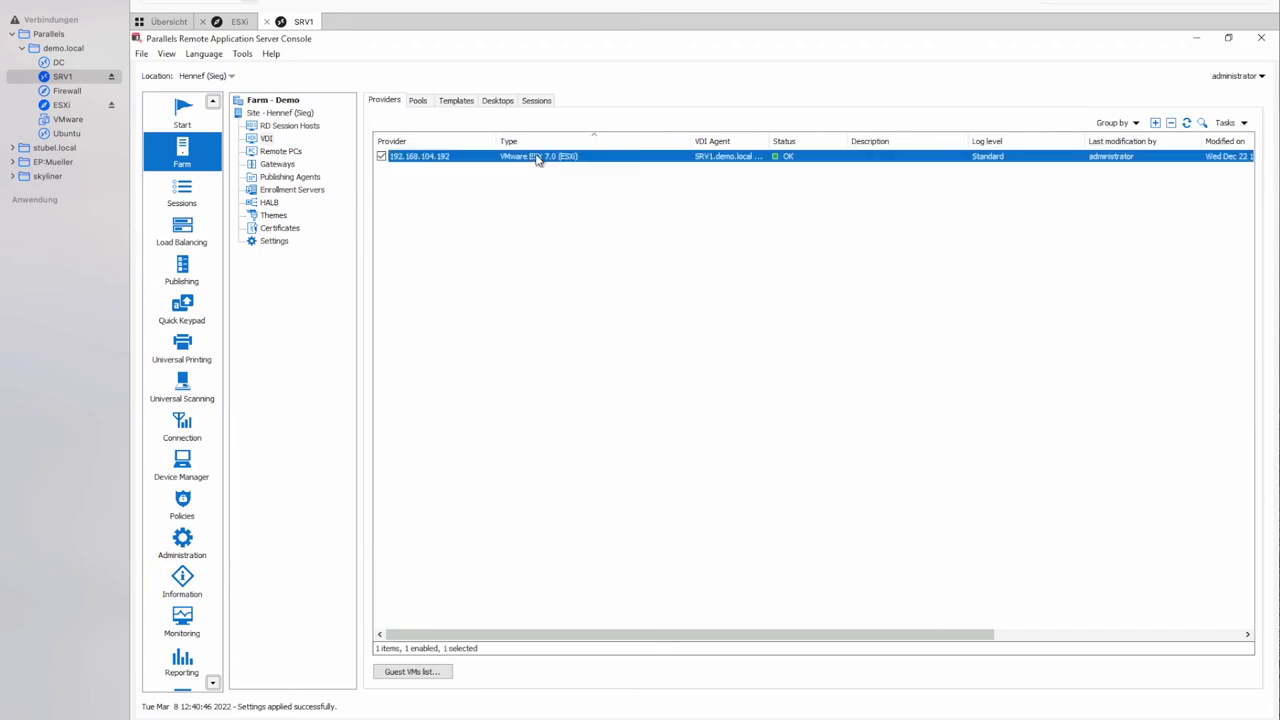
Review the 192.168.104.192 properties (port 443, VMware ESX), cancel unchanged, and show the templates.
double_click(447, 166)
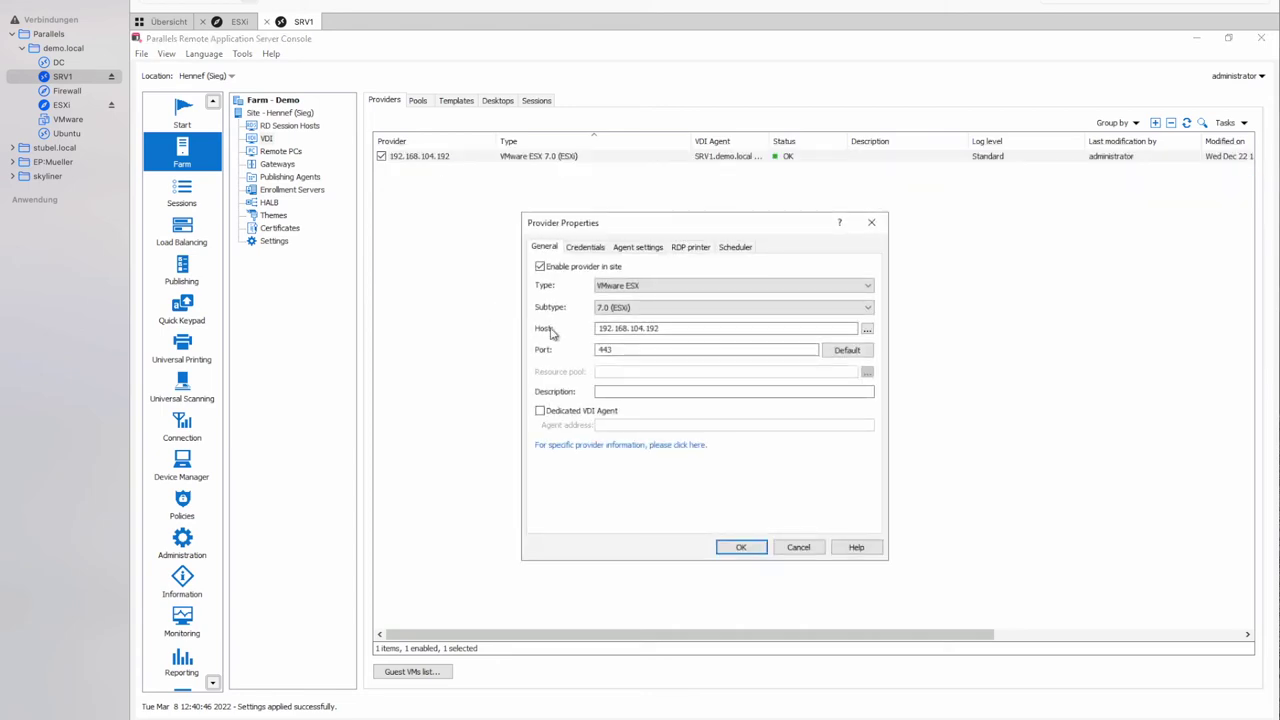
left_click(629, 349)
left_click(585, 247)
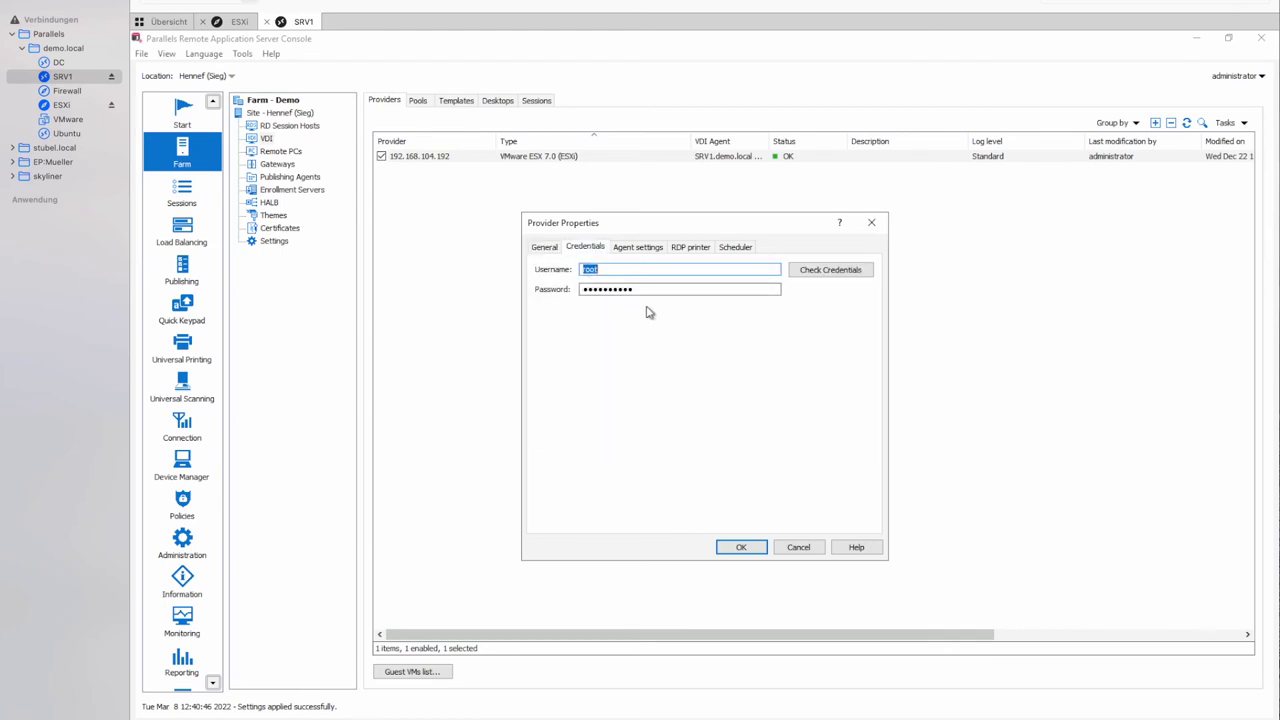
left_click(557, 247)
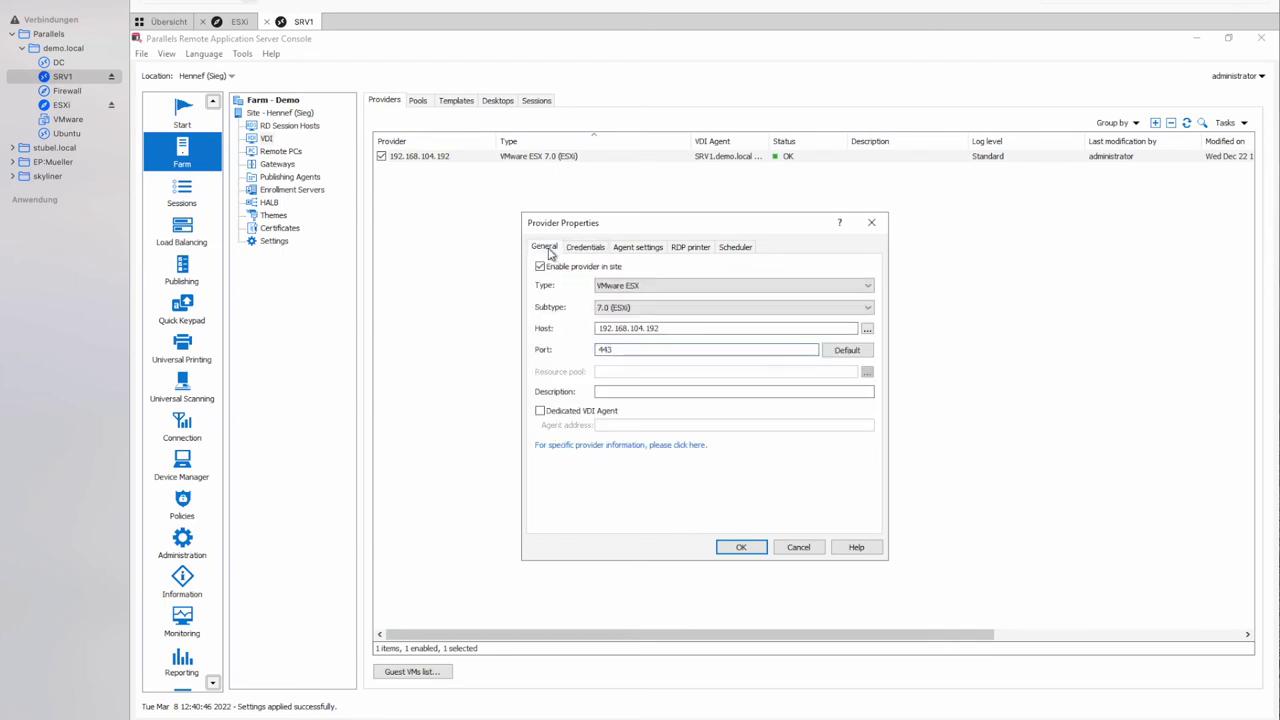
left_click(716, 286)
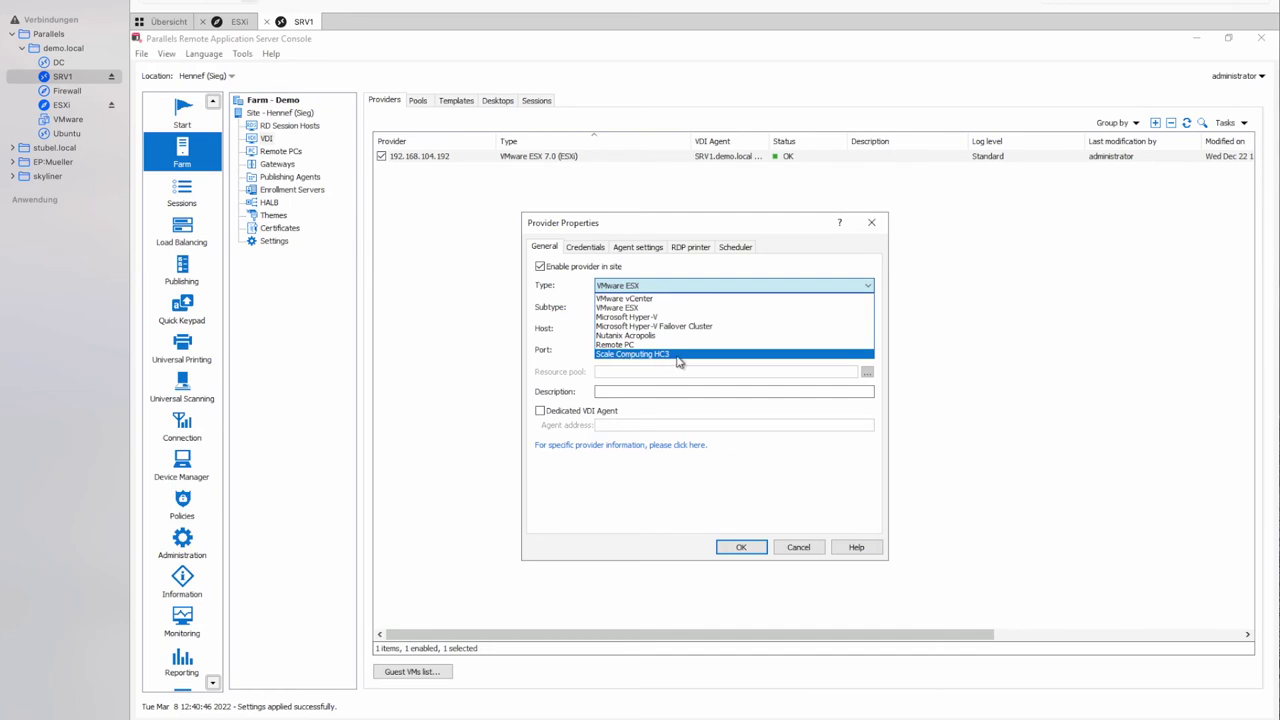
left_click(756, 494)
left_click(790, 548)
left_click(562, 328)
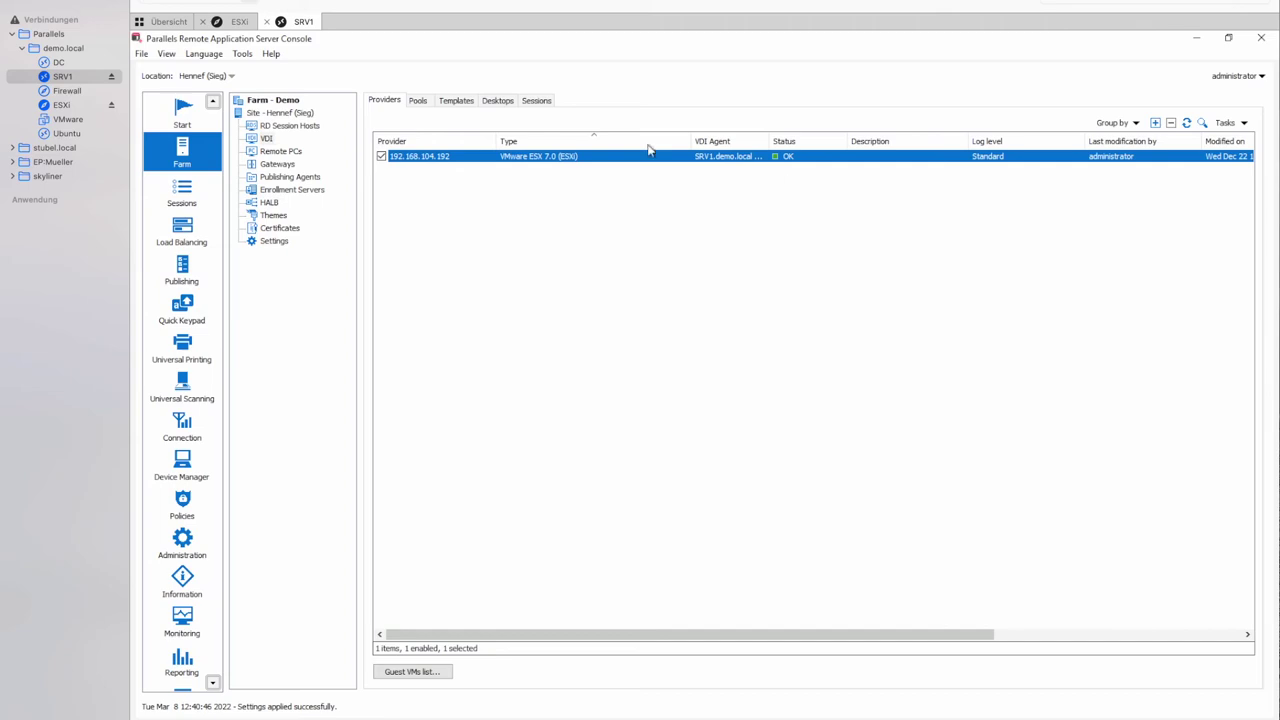
left_click(450, 103)
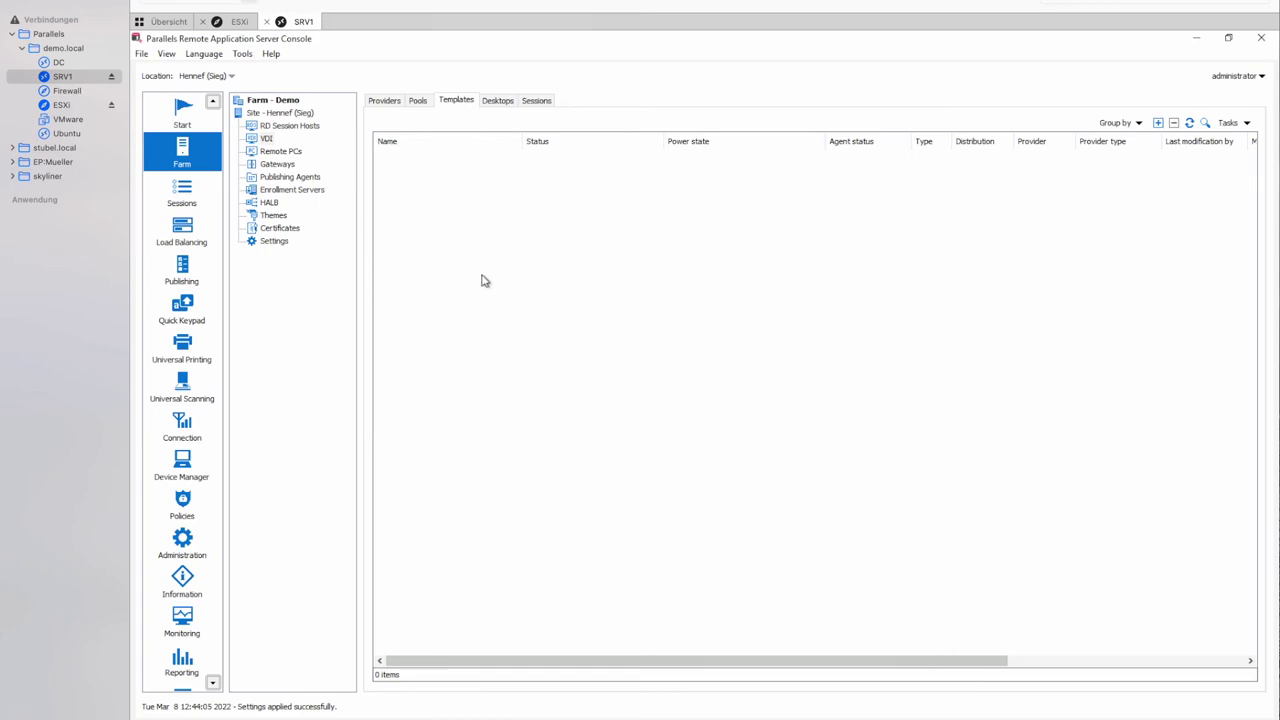
Add a new template from the Win10 VM, powering it on, and start the Create Template Wizard.
right_click(640, 293)
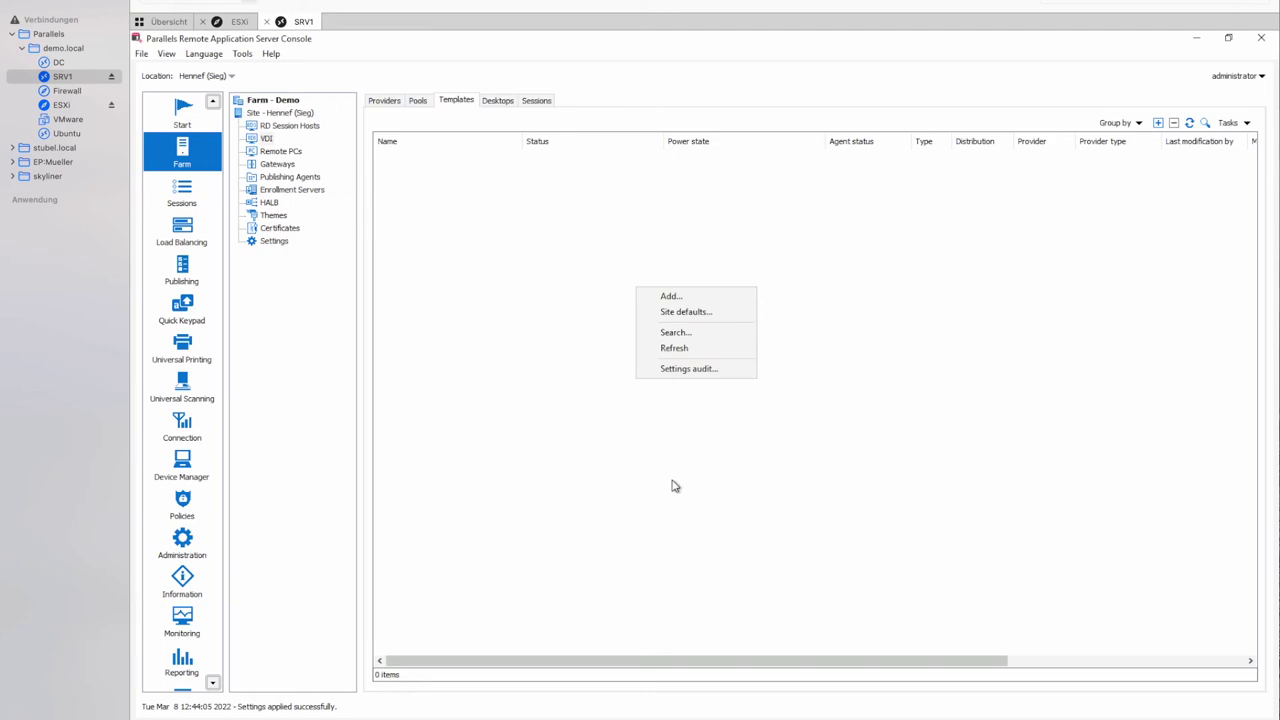
left_click(682, 300)
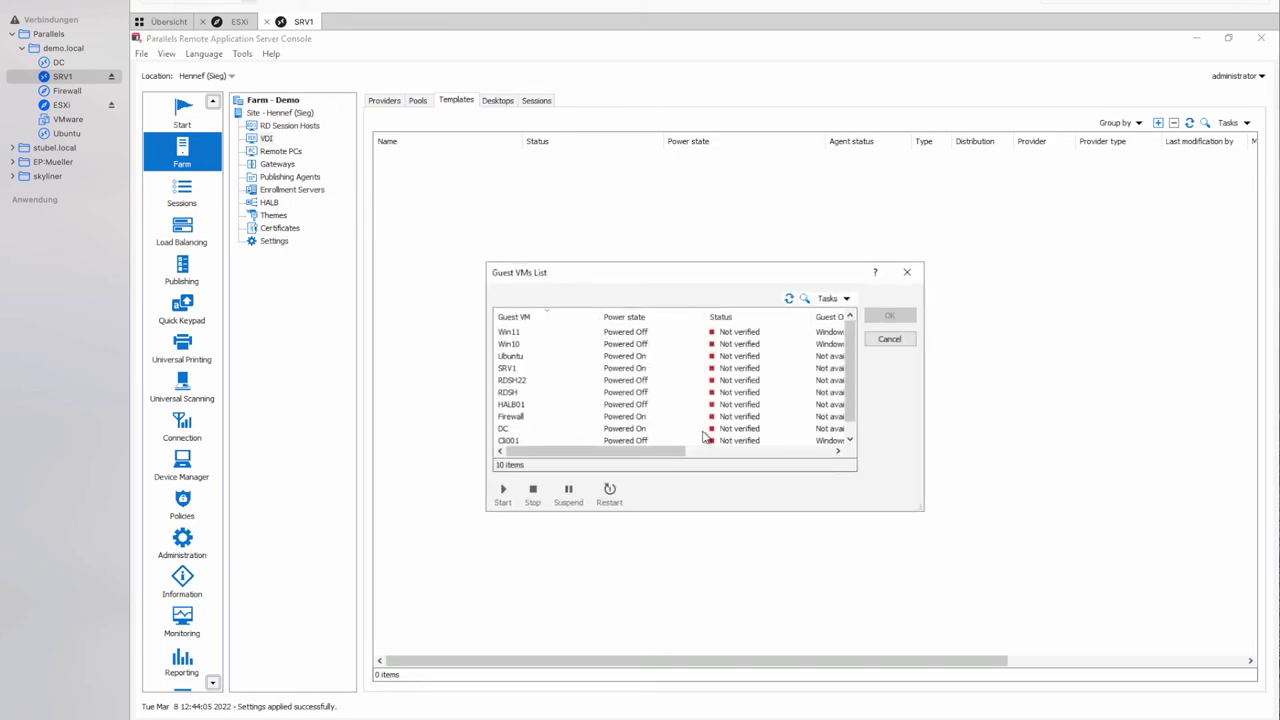
scroll(851, 385, "down", 1)
scroll(855, 375, "up", 1)
left_click(512, 346)
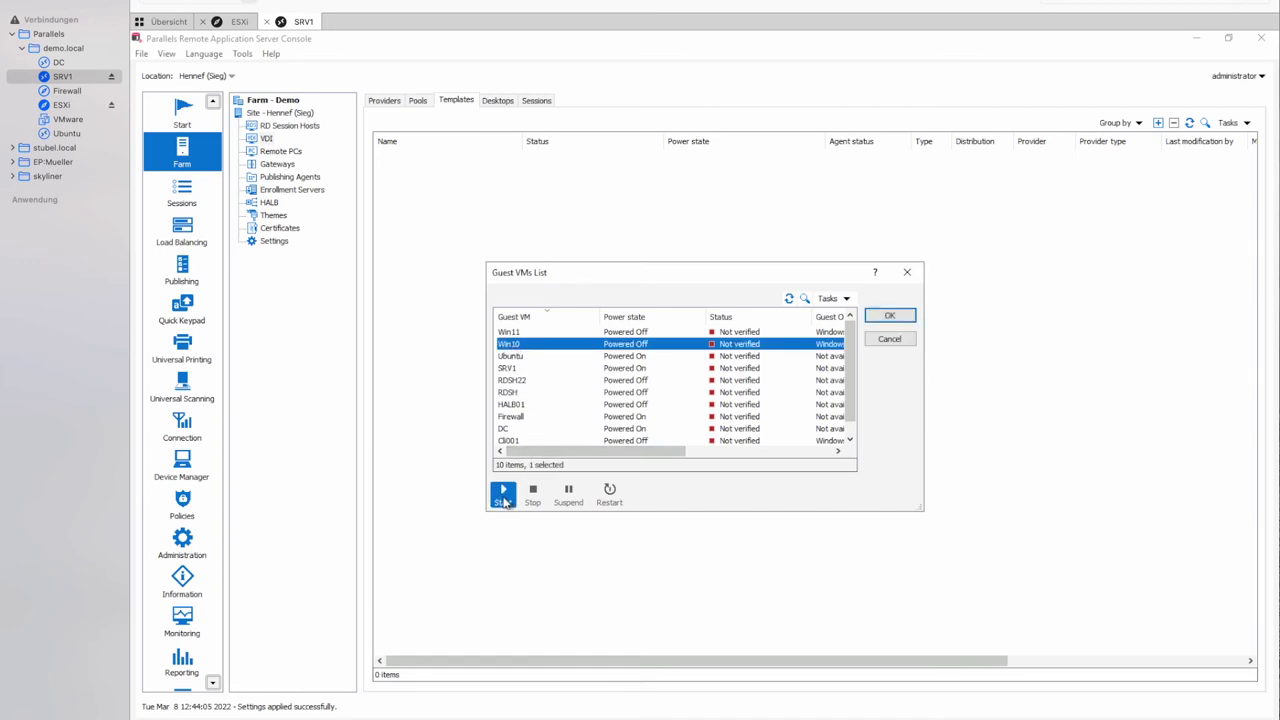
left_click(504, 498)
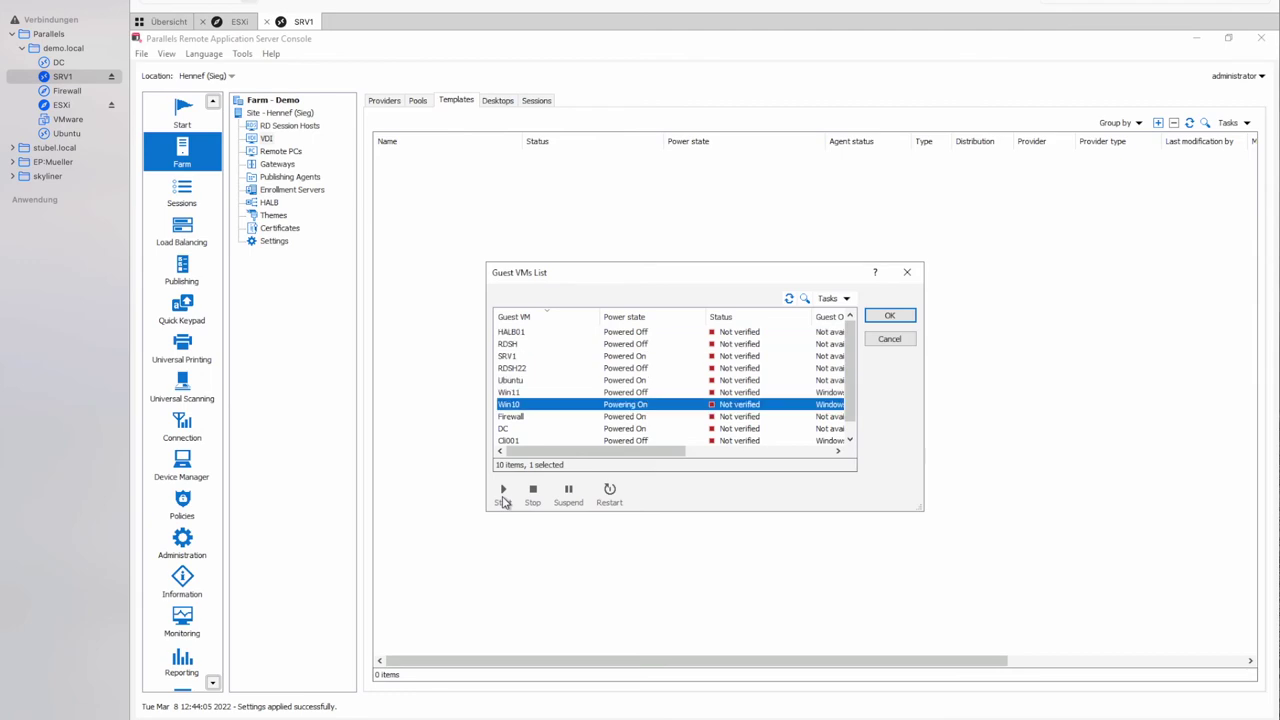
left_click(889, 318)
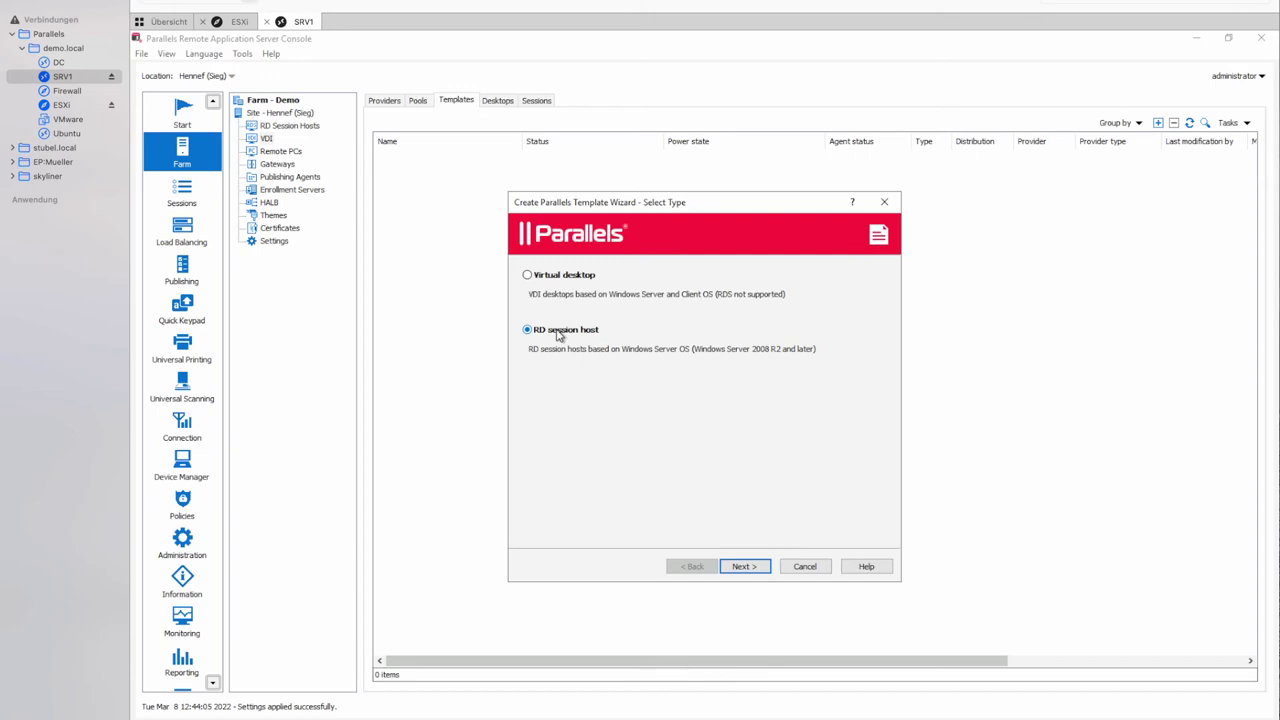
Make the template a Virtual desktop type and proceed to the guest agent check.
left_click(584, 280)
left_click(740, 567)
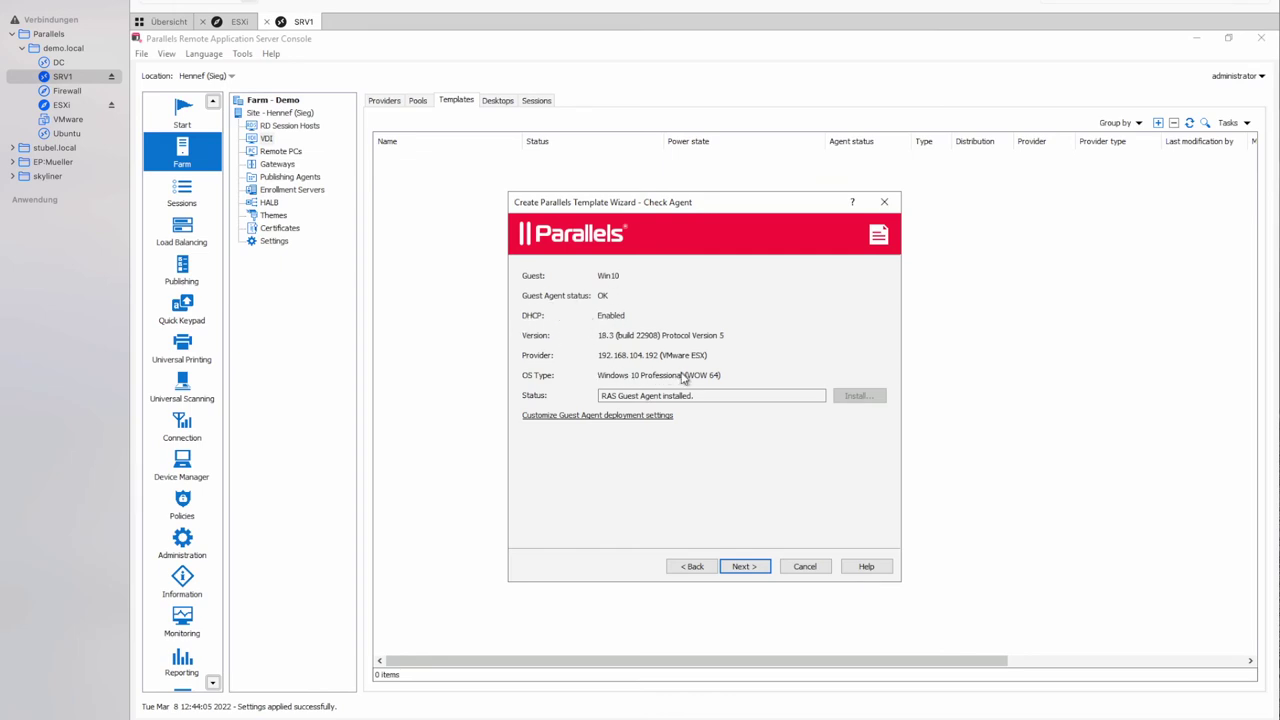
Accept Win10's RAS Guest Agent check (status OK) and continue to General settings.
left_click_drag(684, 395, 611, 395)
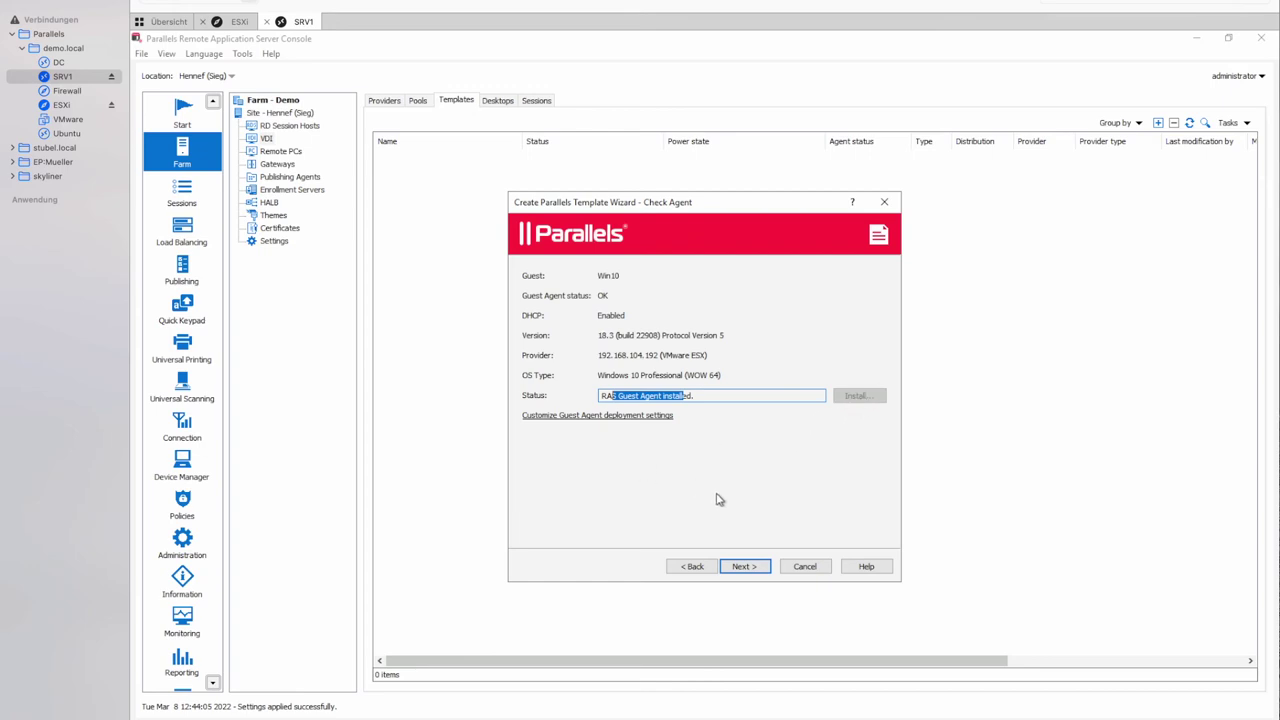
left_click(744, 569)
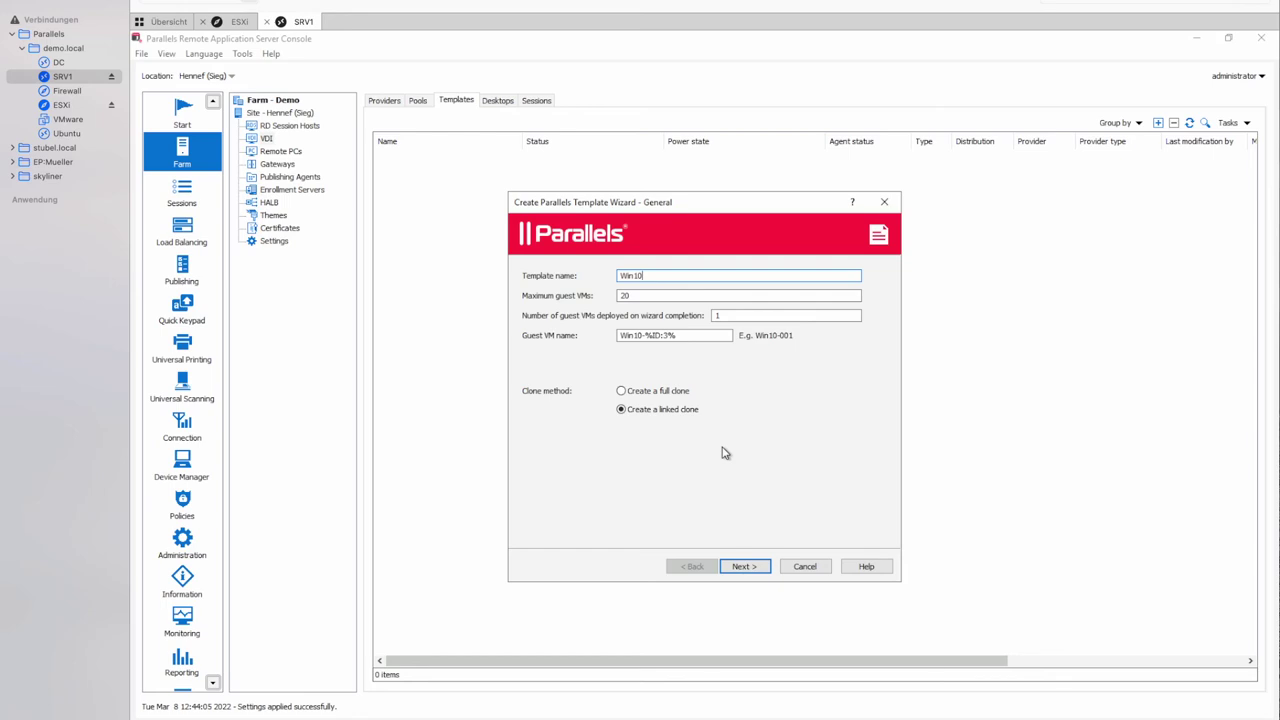
Name the template Win10-GoldenMaster and set maximum guest VMs to 5.
type("-GoldenMaster")
key("Tab")
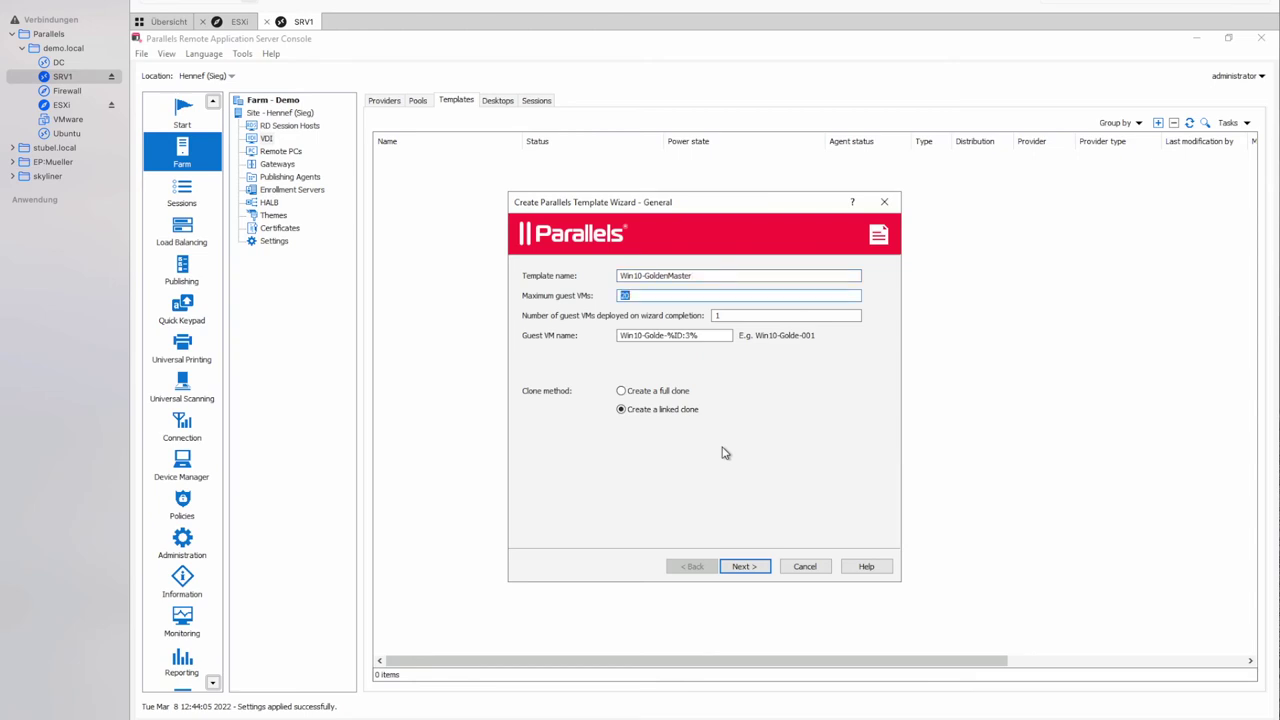
type("5")
Set the guest VM name pattern to VDI-%ID:1% and continue to Additional Properties.
left_click(666, 335)
key("BackSpace")
key("BackSpace")
key("BackSpace")
key("BackSpace")
key("BackSpace")
key("BackSpace")
key("BackSpace")
key("BackSpace")
key("BackSpace")
key("BackSpace")
key("BackSpace")
type("VDI")
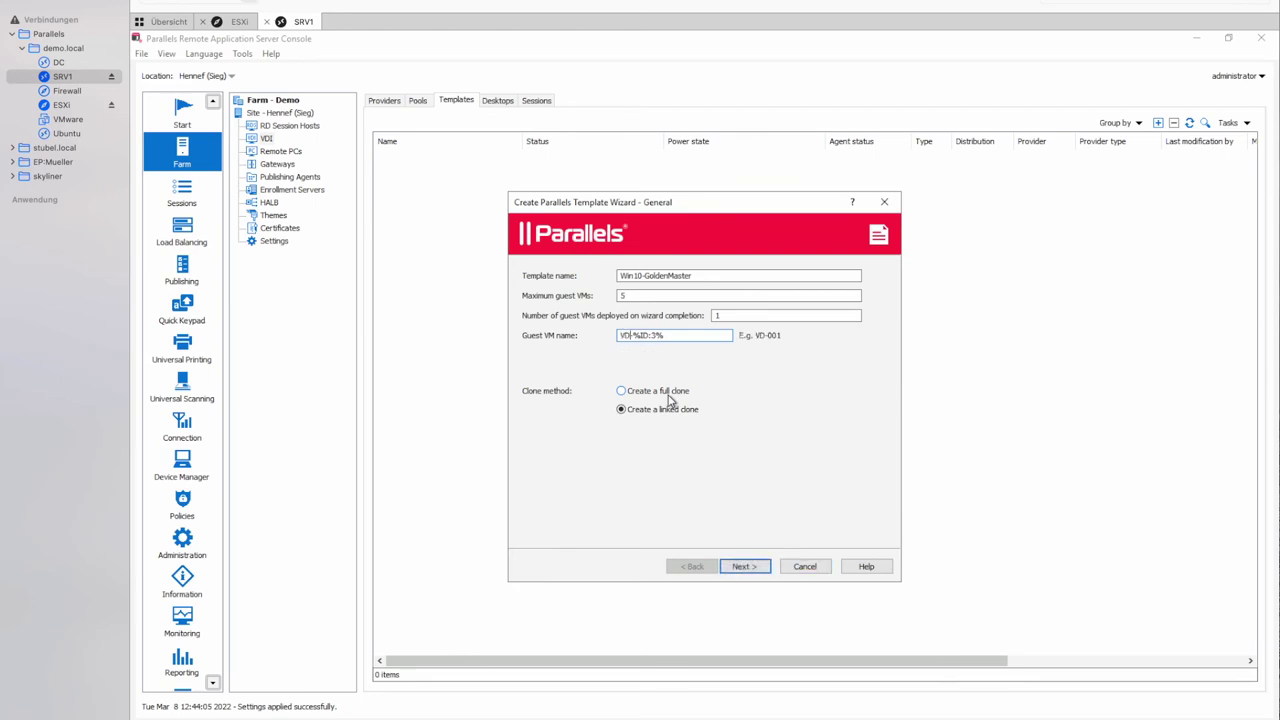
key("Right")
key("shift+Right")
key("shift+Right")
key("shift+Right")
key("shift+Right")
key("shift+Right")
key("shift+Right")
left_click(677, 336)
key("BackSpace")
type("6")
key("BackSpace")
type("1")
left_click(740, 568)
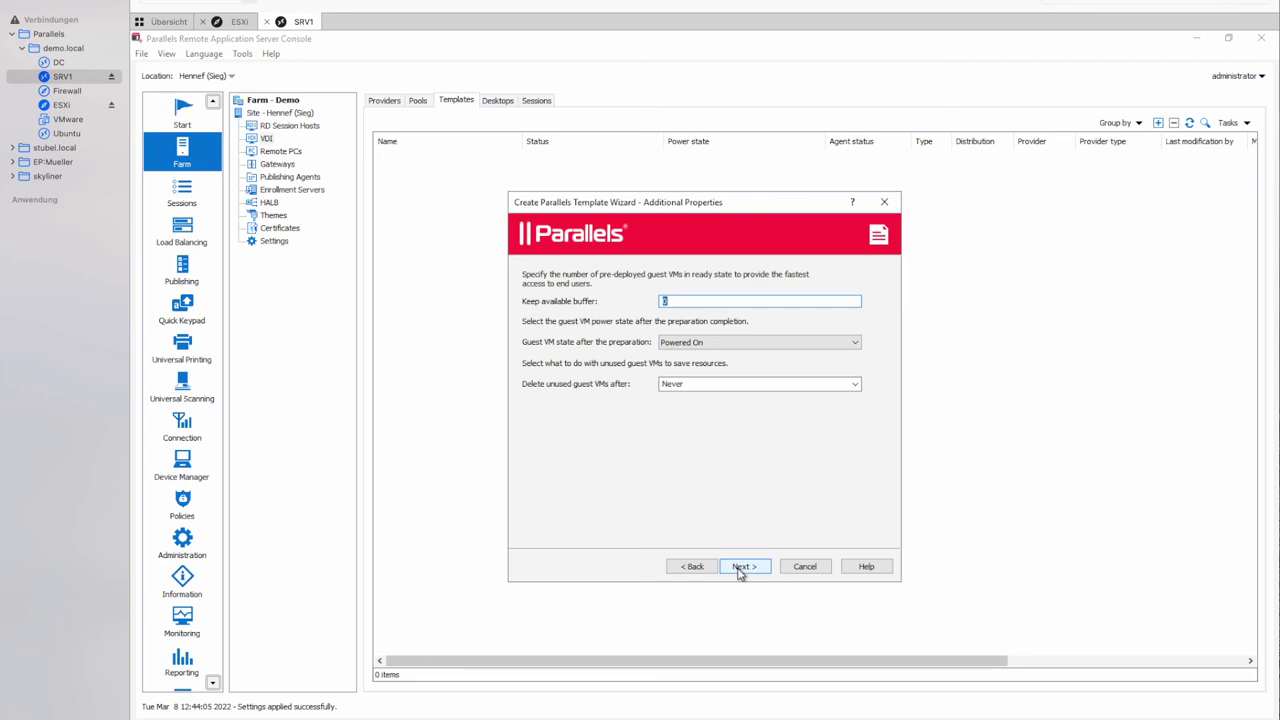
Keep a buffer of 1 VM and assign the winesx000192.fritz.box resource pool.
type("1")
left_click(742, 573)
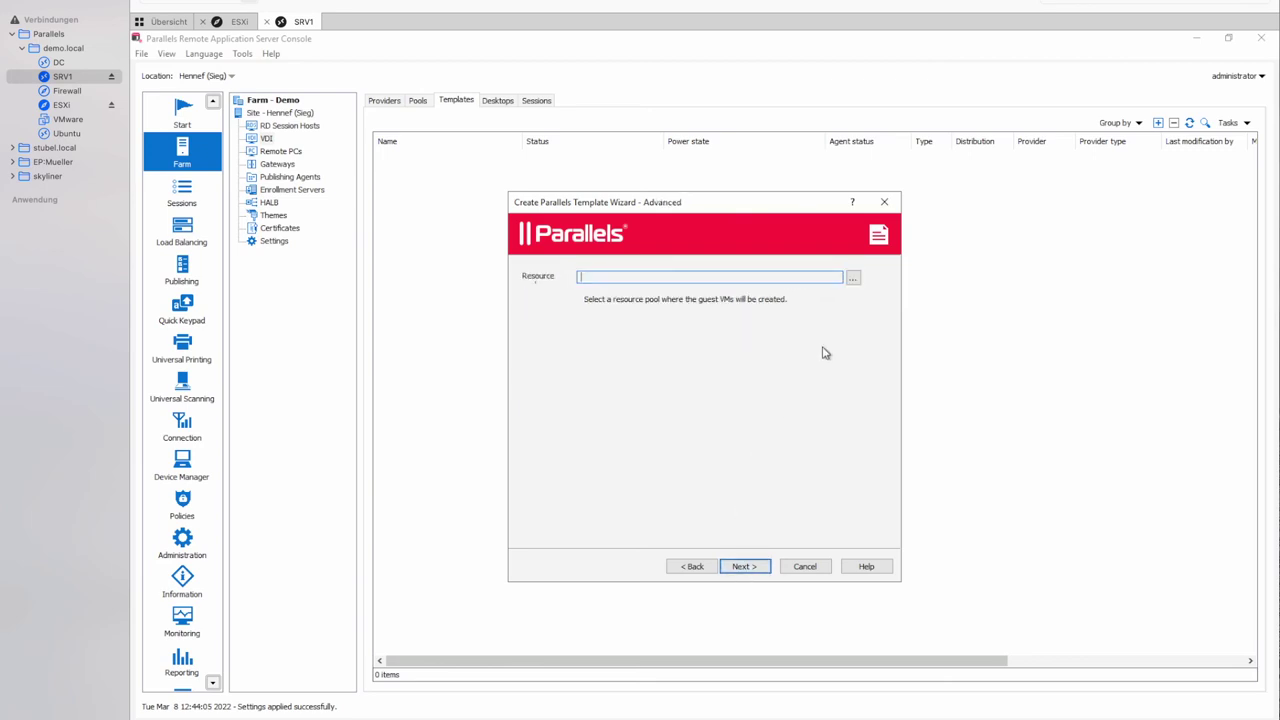
left_click(852, 277)
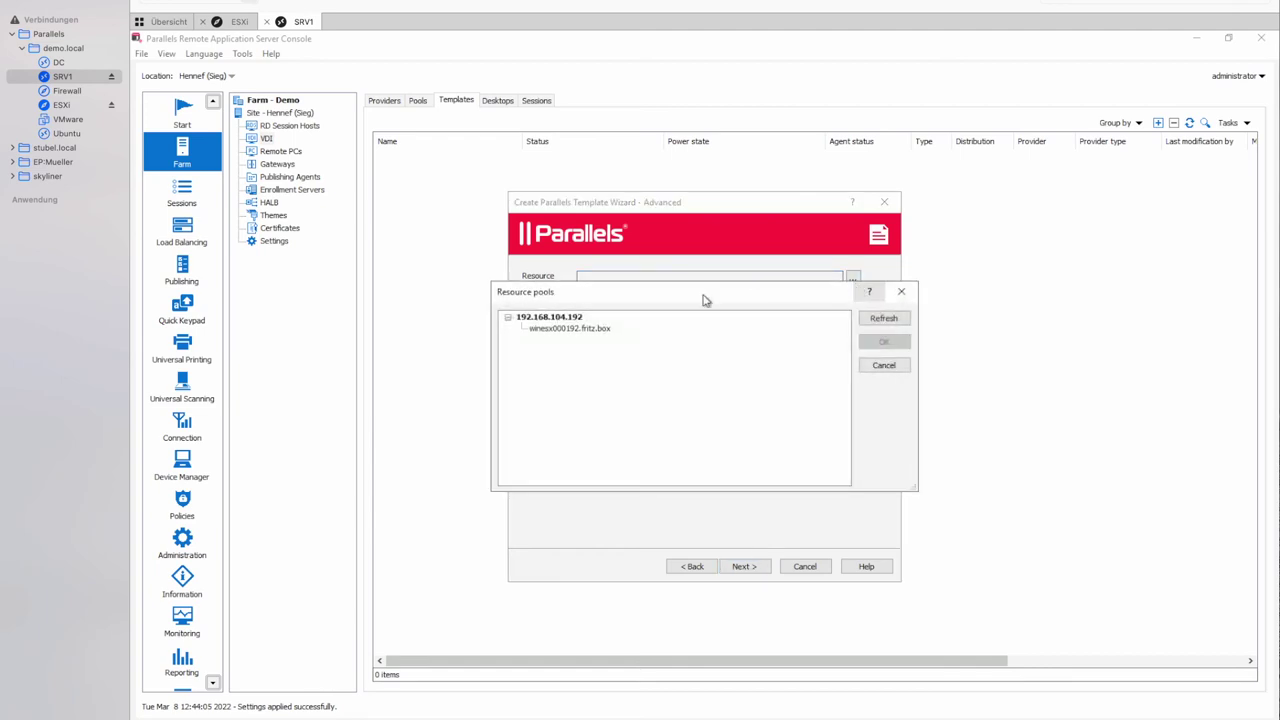
left_click(574, 330)
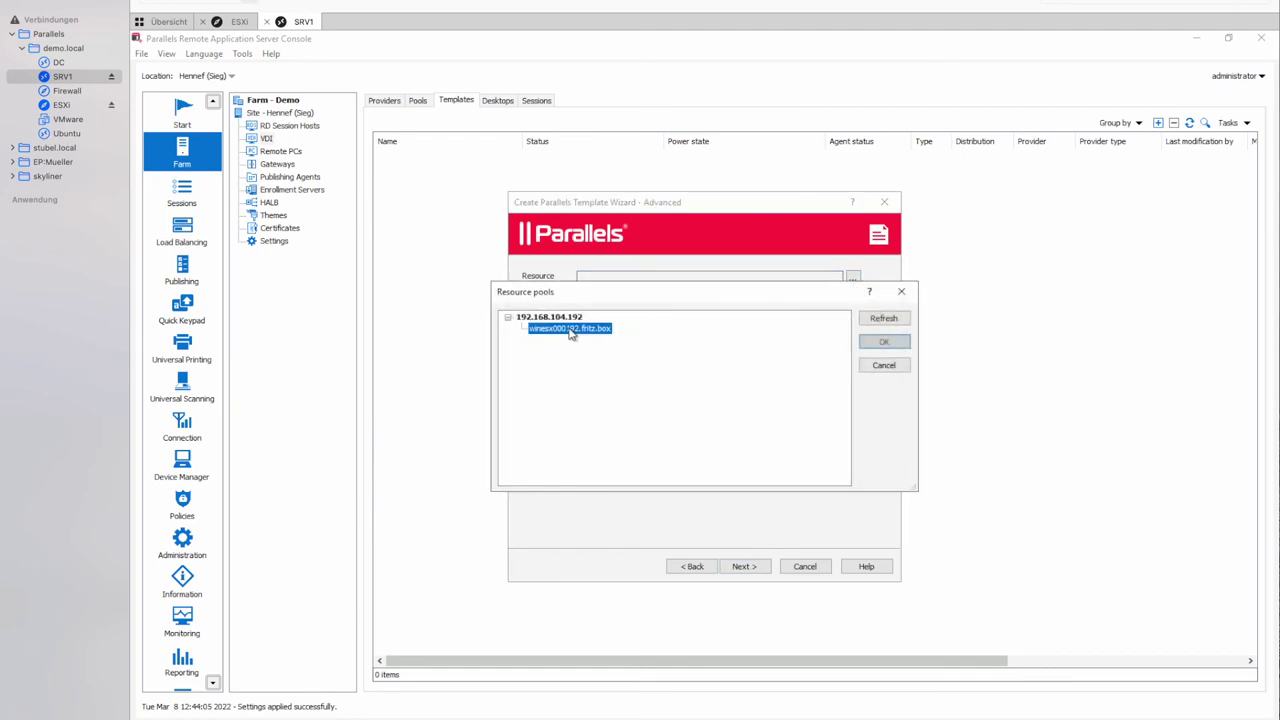
left_click(884, 345)
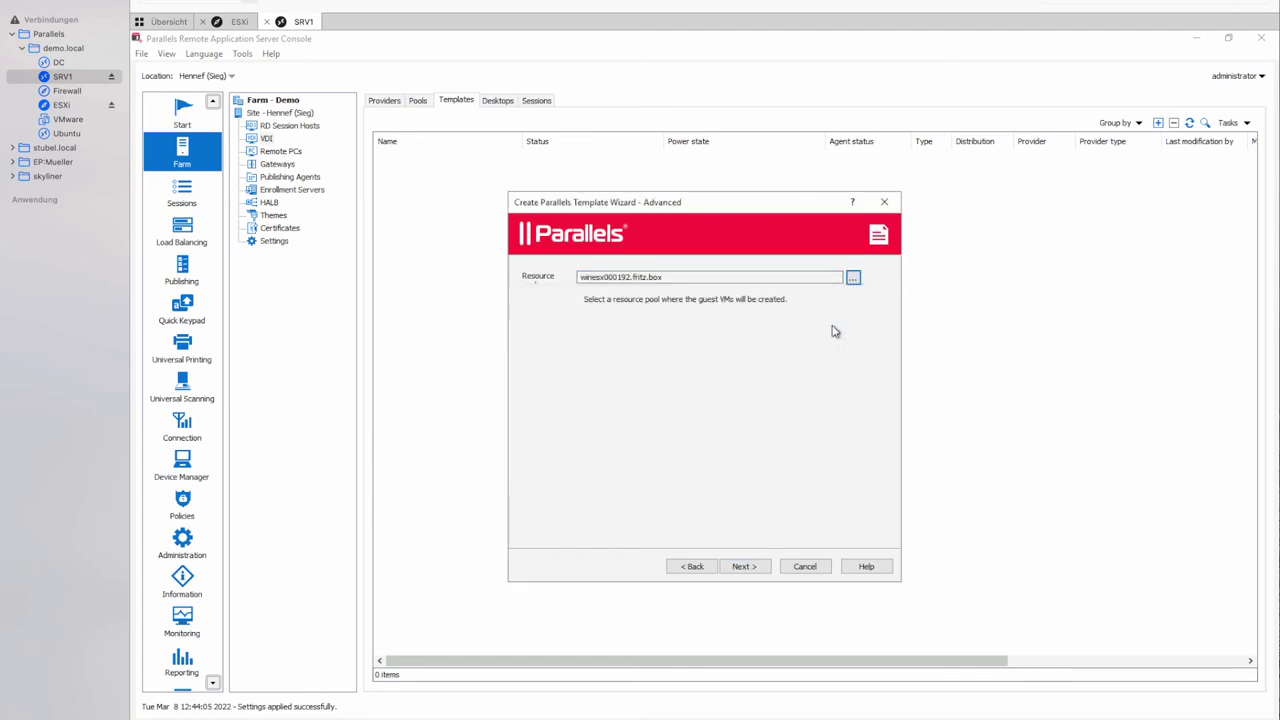
left_click(745, 566)
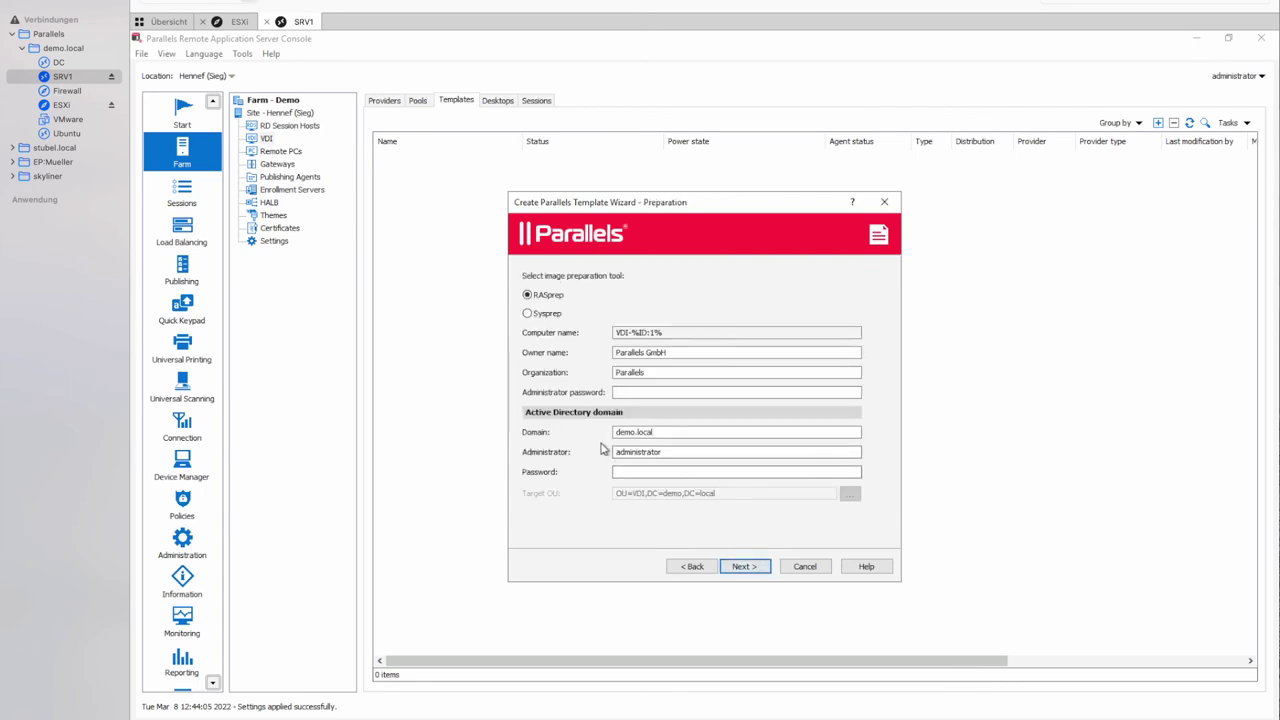
Enter the local administrator password and the domain administrator password for RASprep.
left_click(680, 394)
type("***********")
key("Tab")
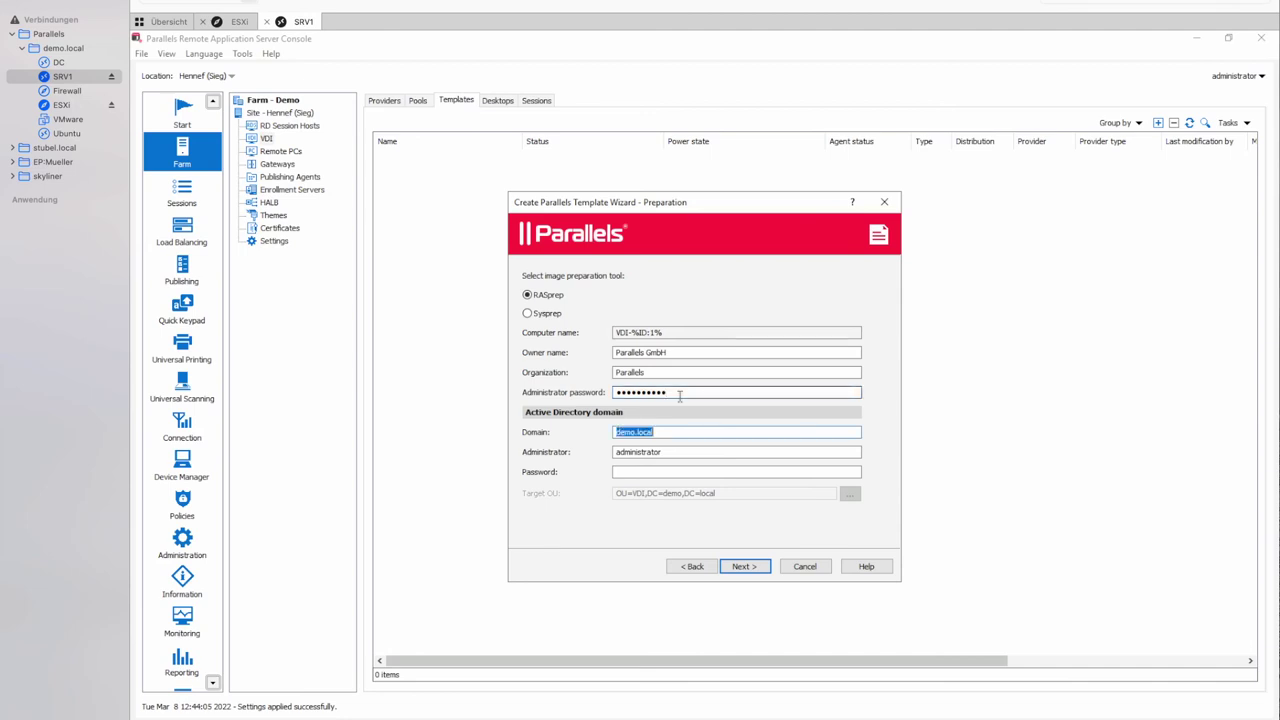
key("Tab")
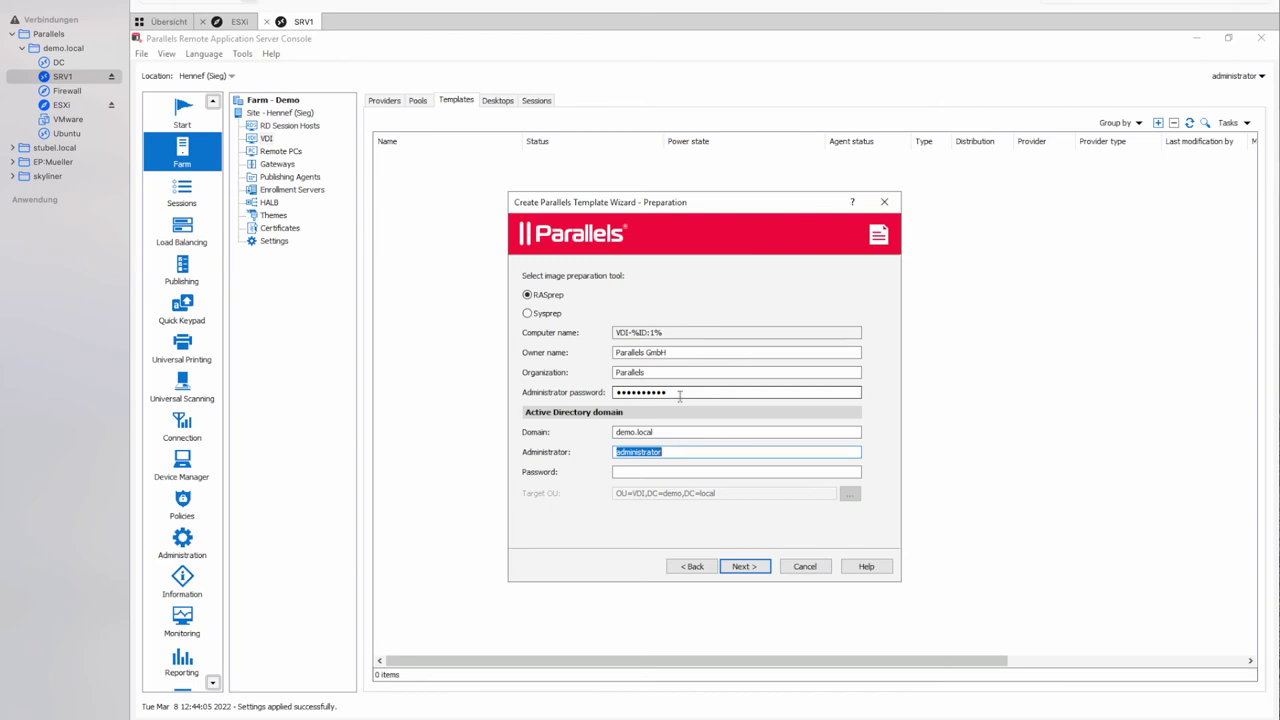
key("Tab")
type("123")
key("BackSpace")
key("BackSpace")
key("BackSpace")
type("**********")
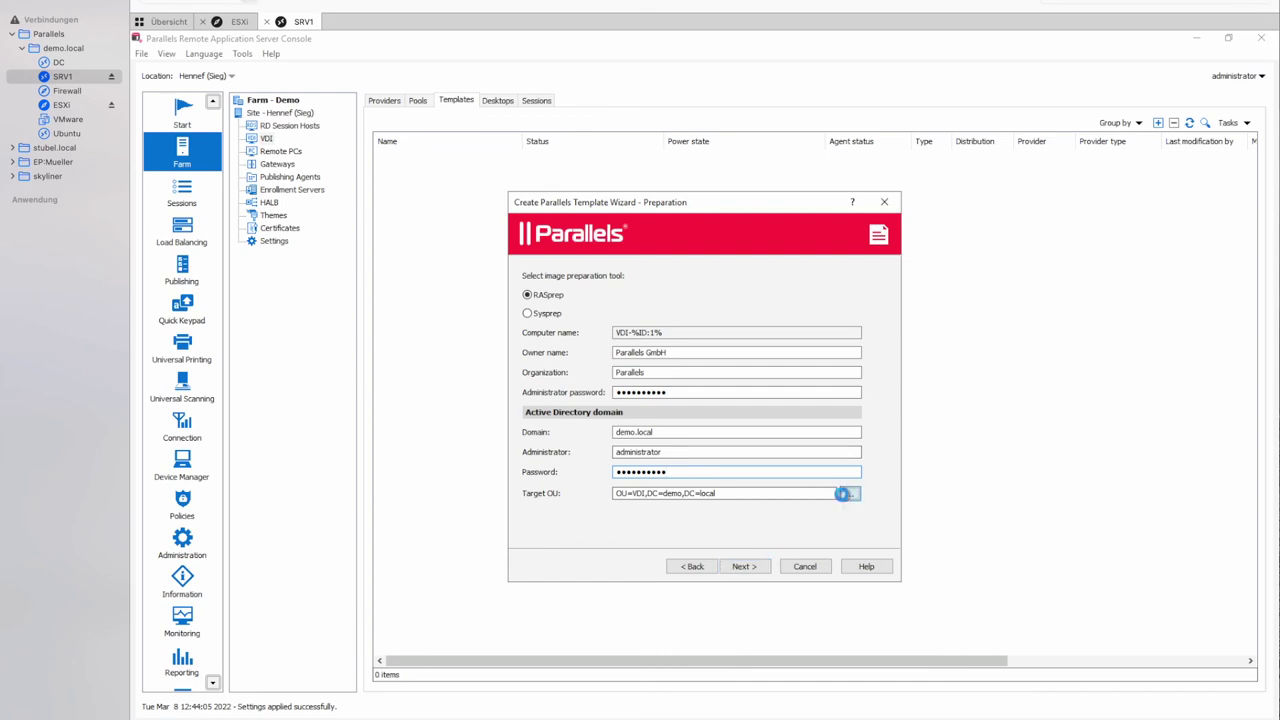
Set the target OU to OU=VDI,DC=demo,DC=local and continue to User profile.
left_click(849, 493)
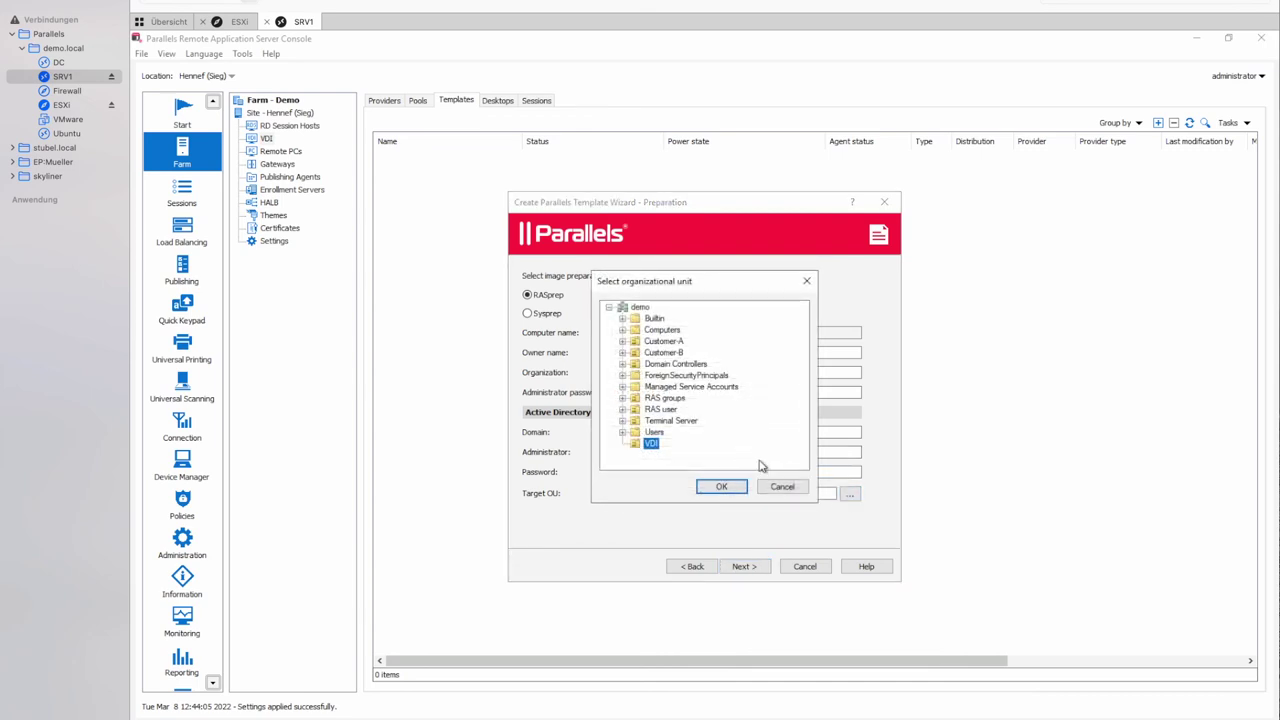
left_click(712, 487)
left_click(741, 566)
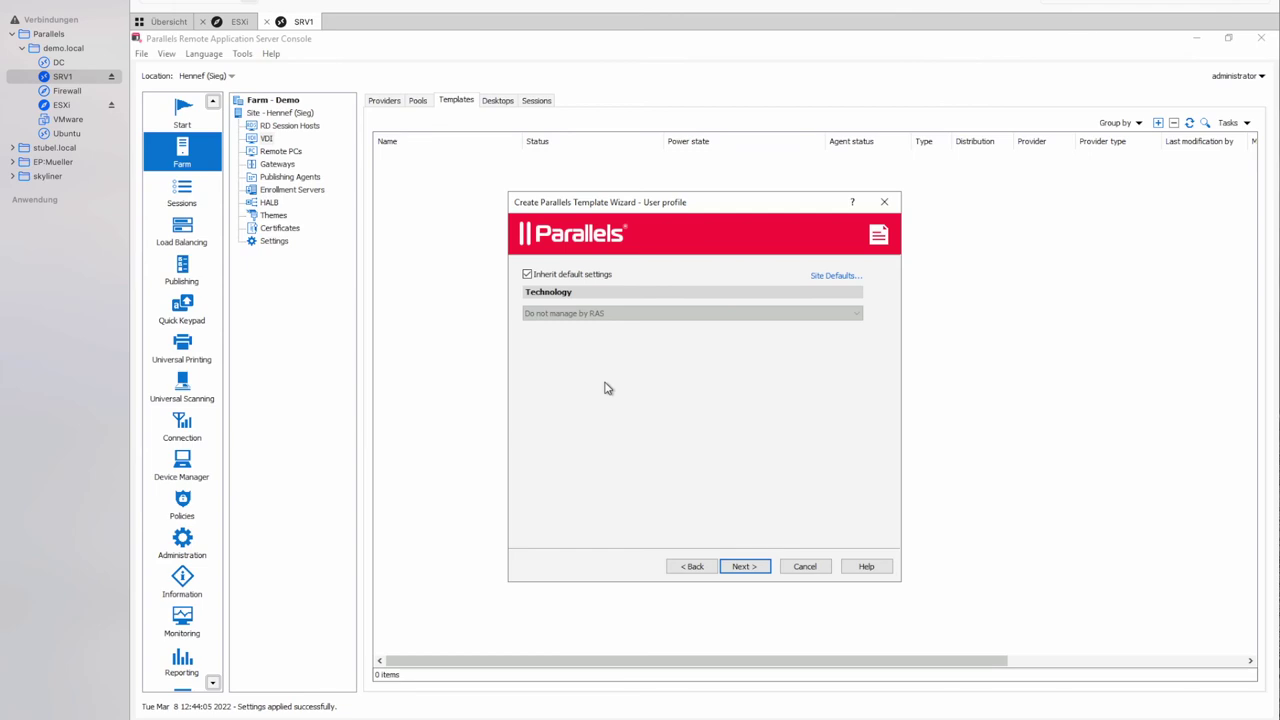
Stop inheriting profile defaults and switch the profile technology to FSLogix.
left_click(539, 279)
left_click(586, 316)
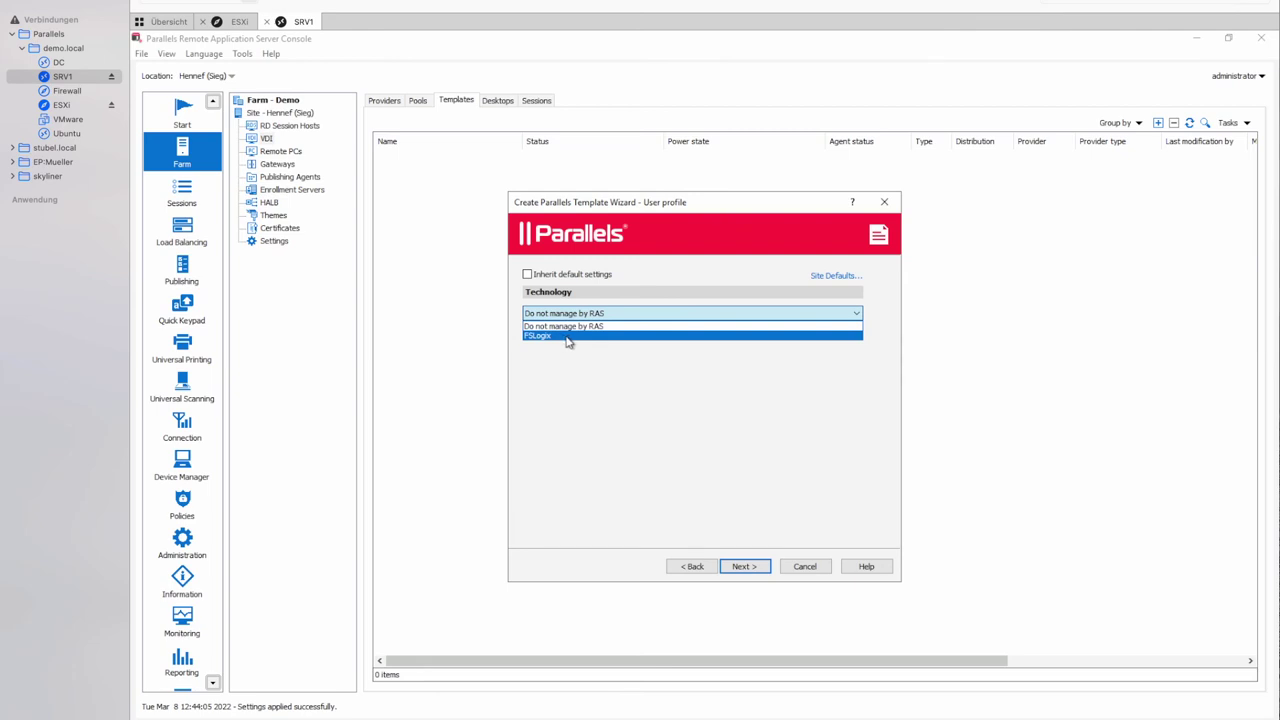
left_click(568, 337)
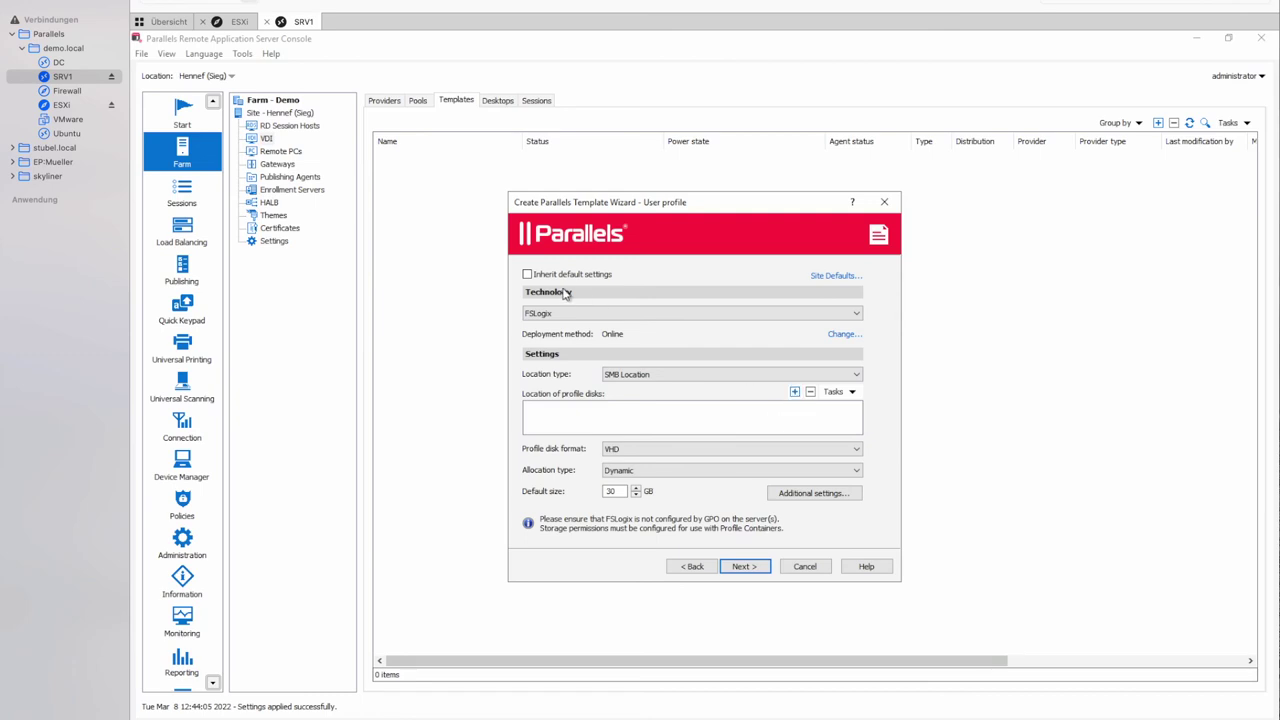
left_click(788, 492)
Review the FSLogix profile settings, then revert to inheriting the default user profile settings.
left_click(620, 243)
left_click(655, 242)
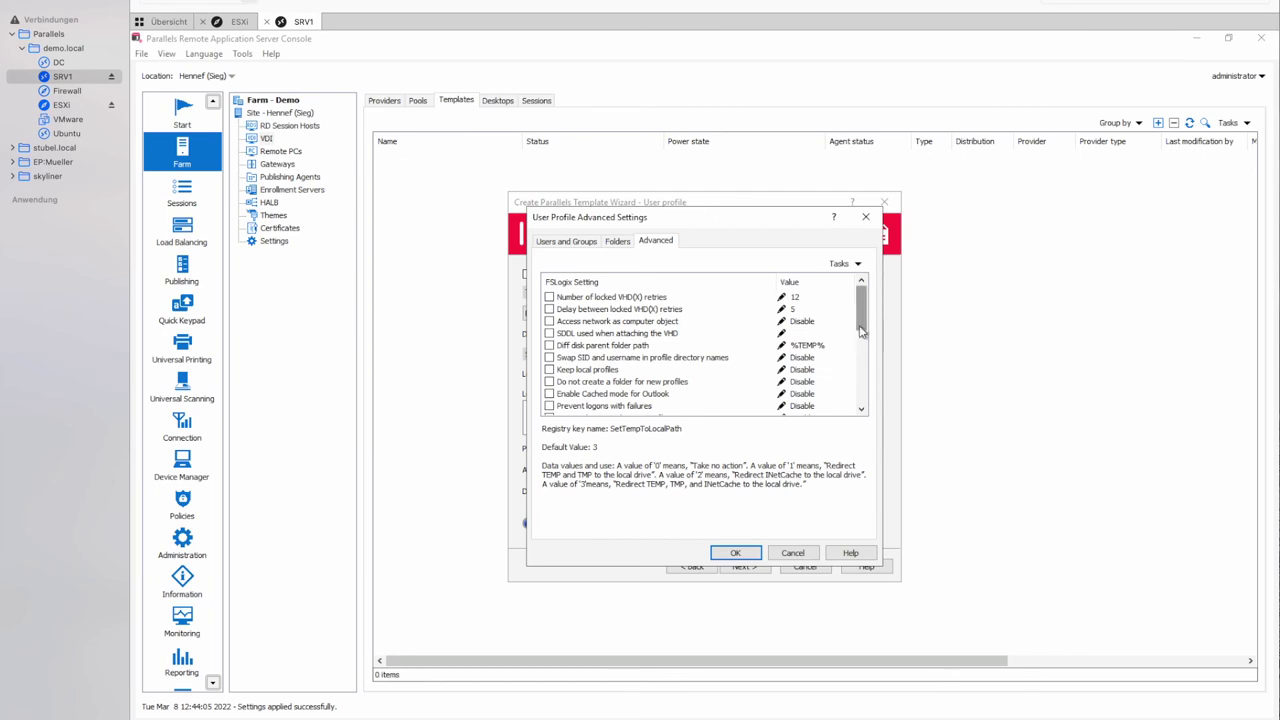
mouse_move(860, 312)
left_mouse_down()
mouse_move(857, 403)
mouse_move(872, 298)
left_mouse_up()
left_click_drag(862, 312, 860, 393)
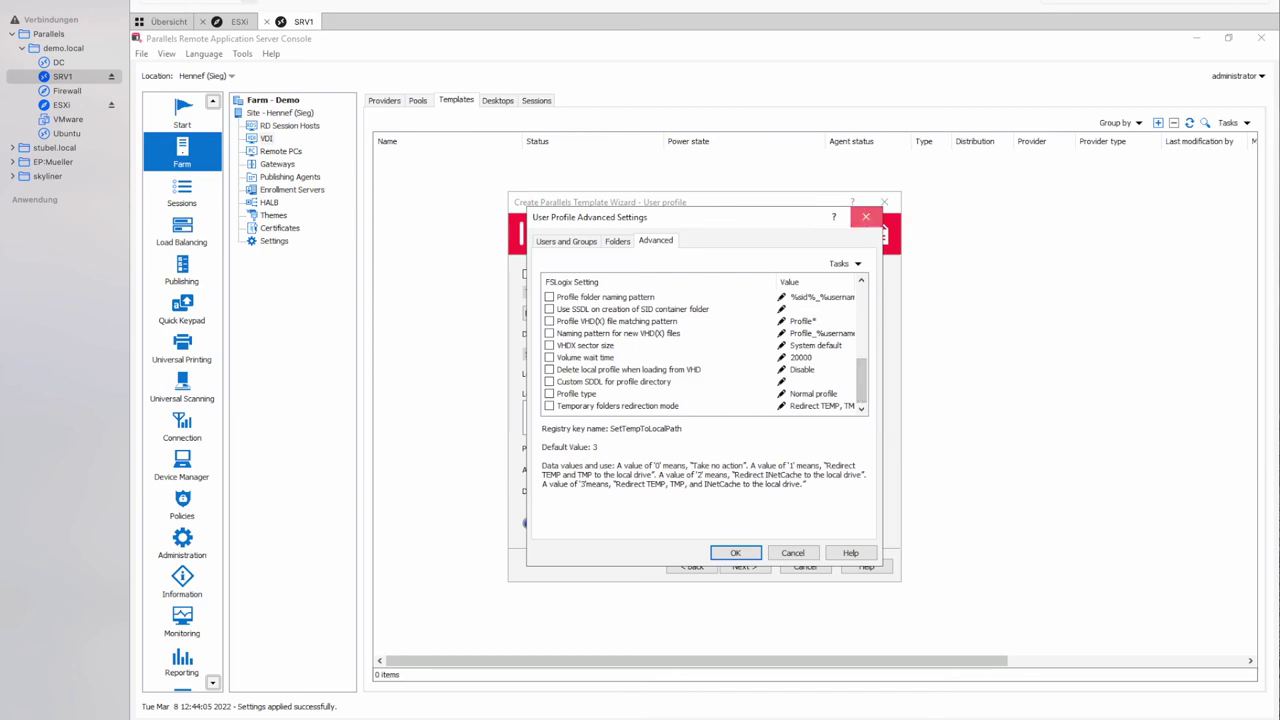
left_click(866, 217)
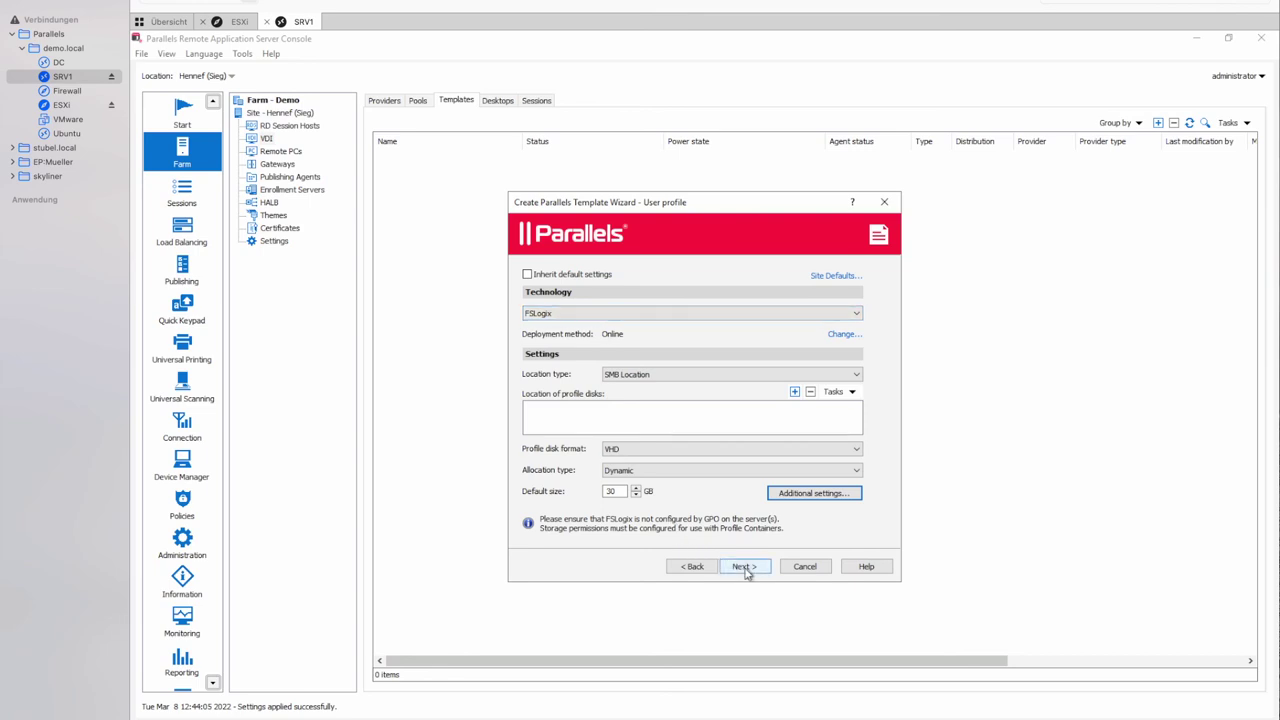
left_click(552, 276)
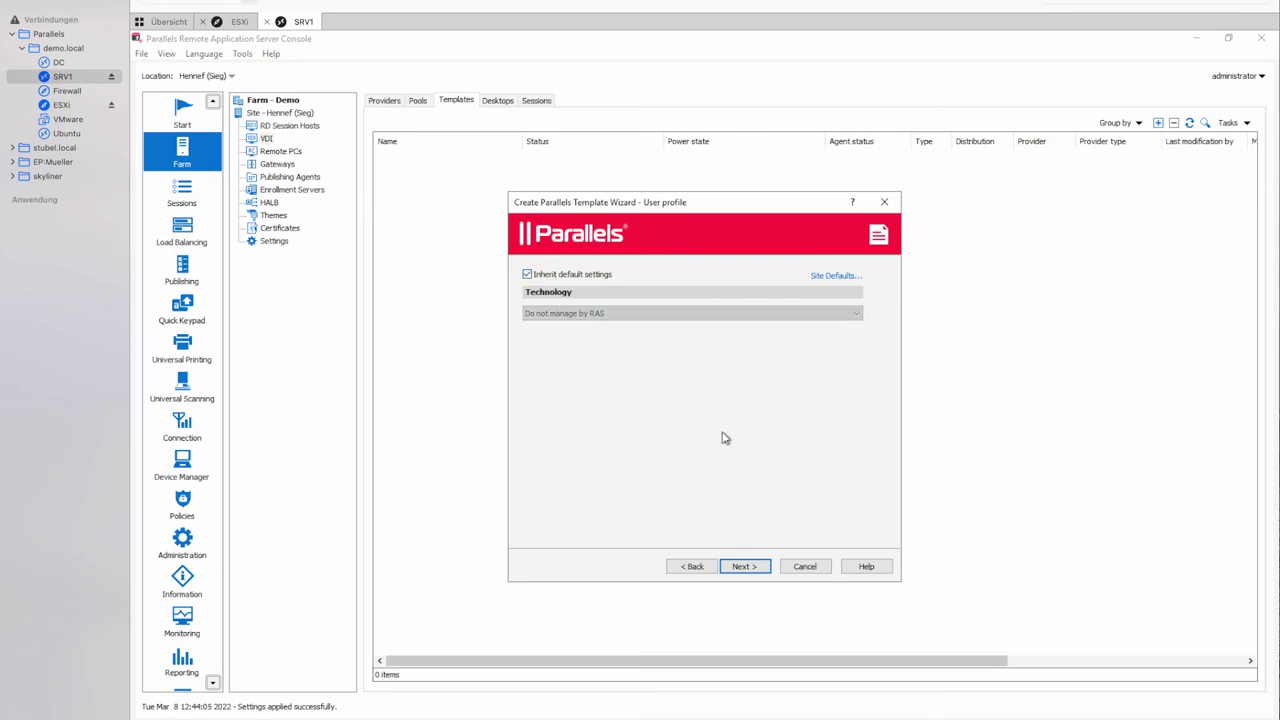
left_click(744, 573)
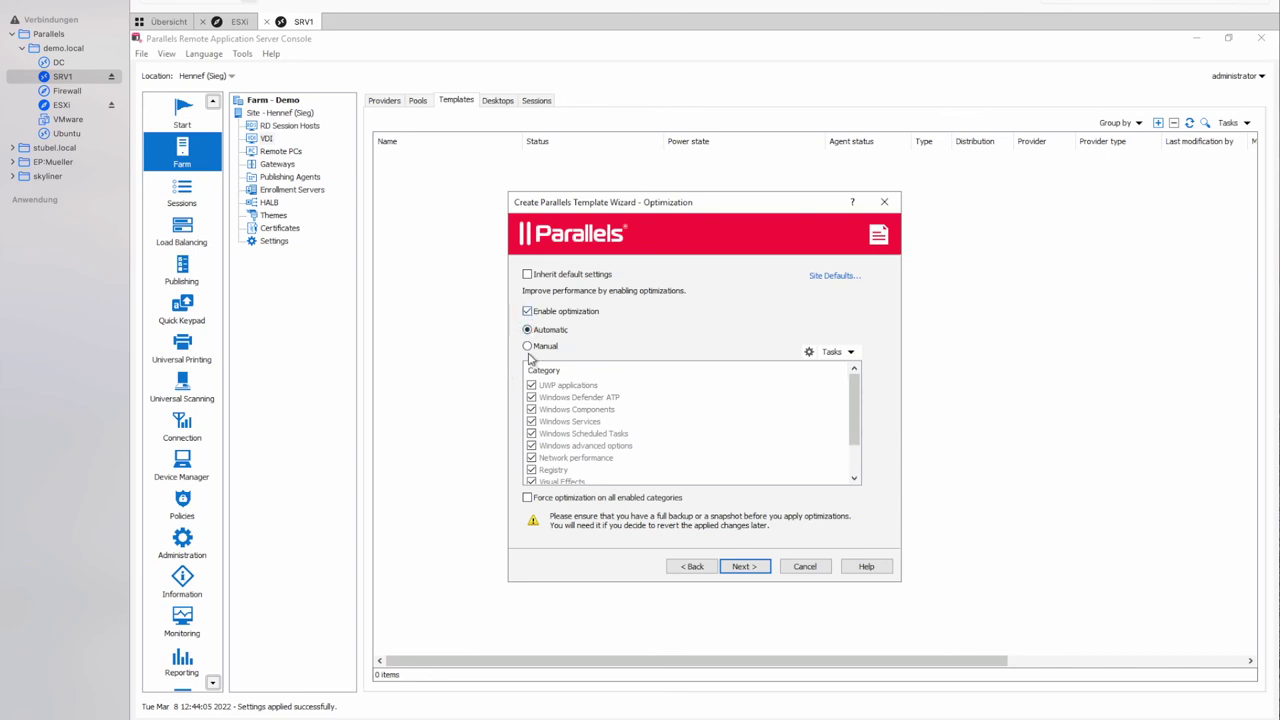
Switch optimization to Manual and review the UWP applications package list without saving.
left_click(537, 348)
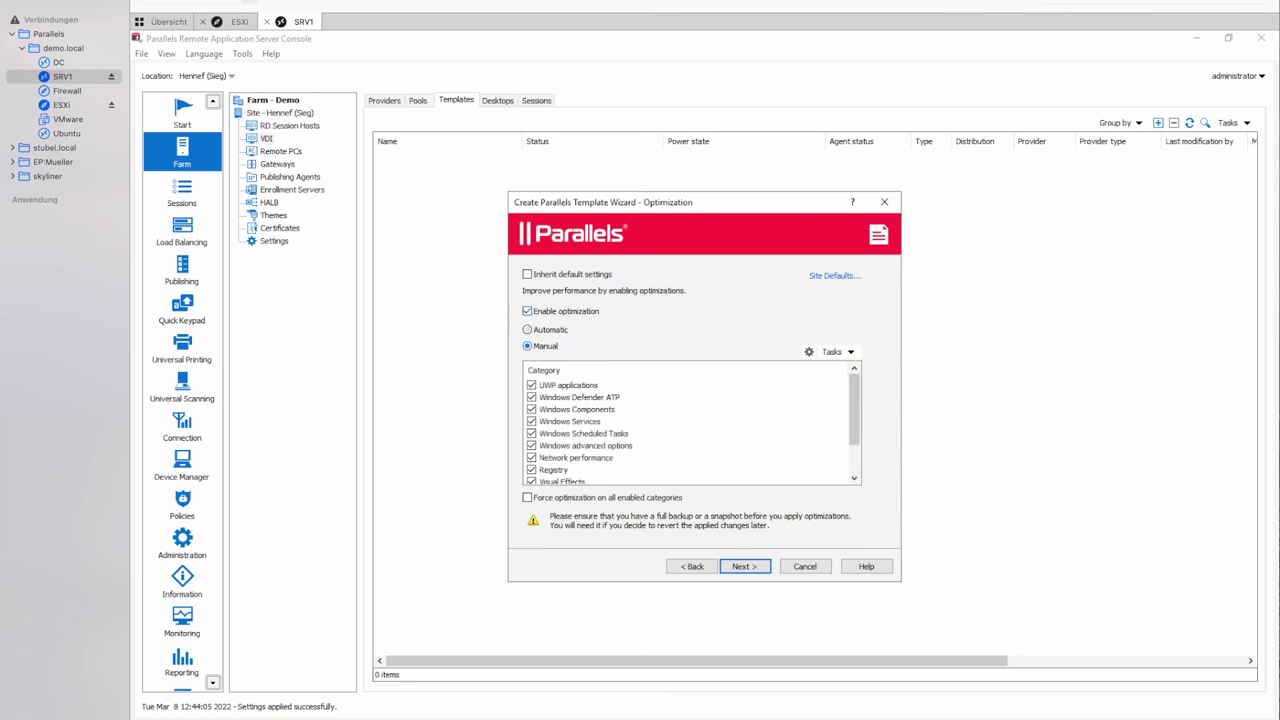
left_click(566, 388)
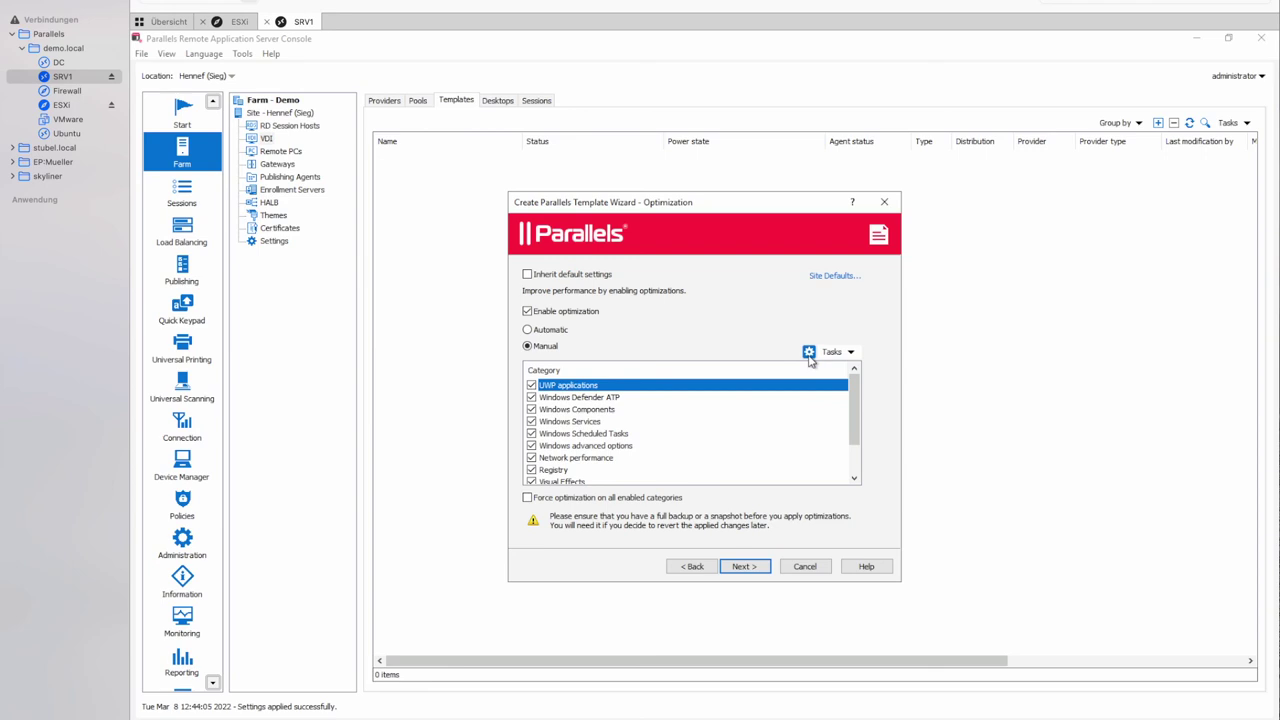
left_click(809, 356)
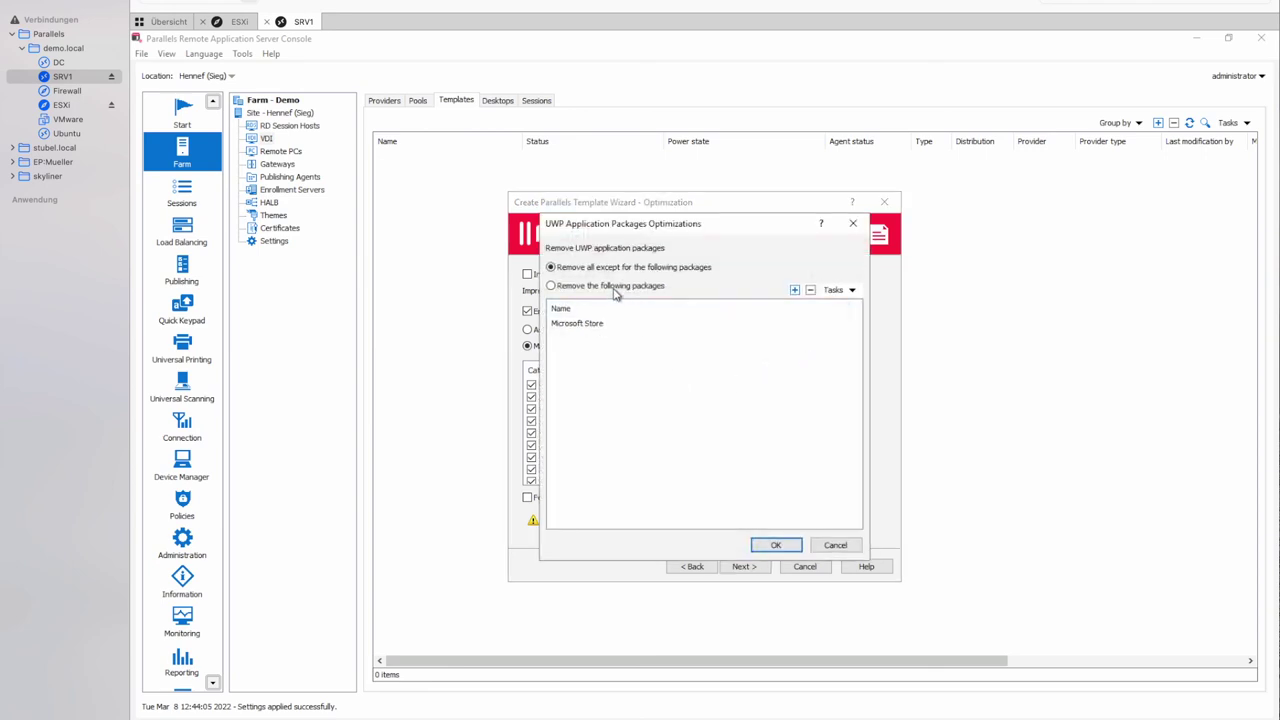
left_click(617, 288)
left_click_drag(855, 355, 848, 496)
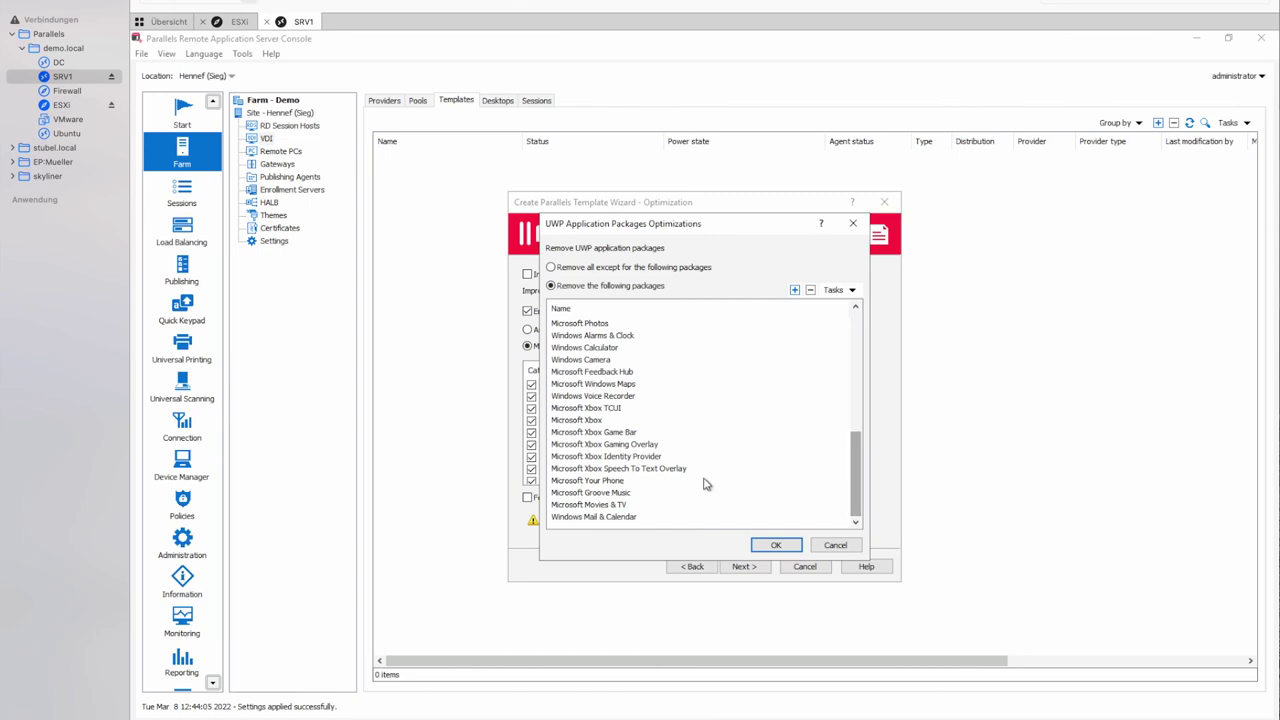
left_click(582, 420)
left_click(586, 432)
left_click(586, 444)
left_click(586, 456)
left_click(586, 468)
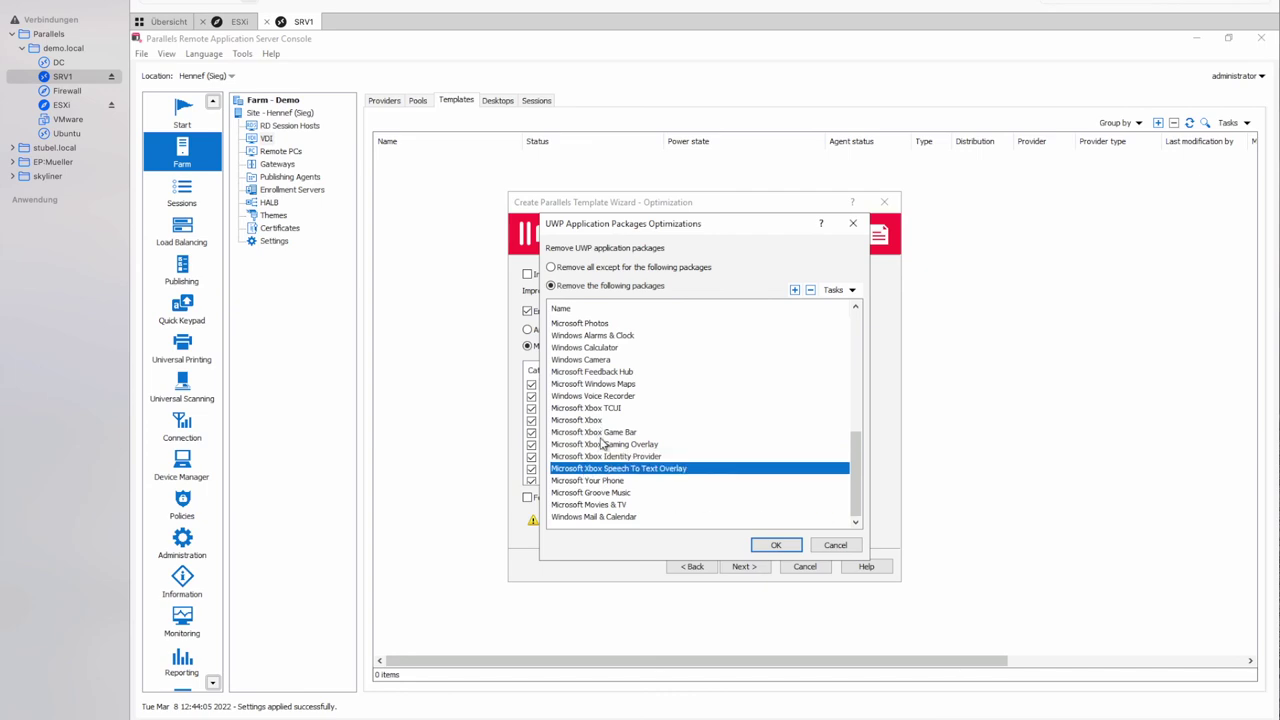
left_click(831, 546)
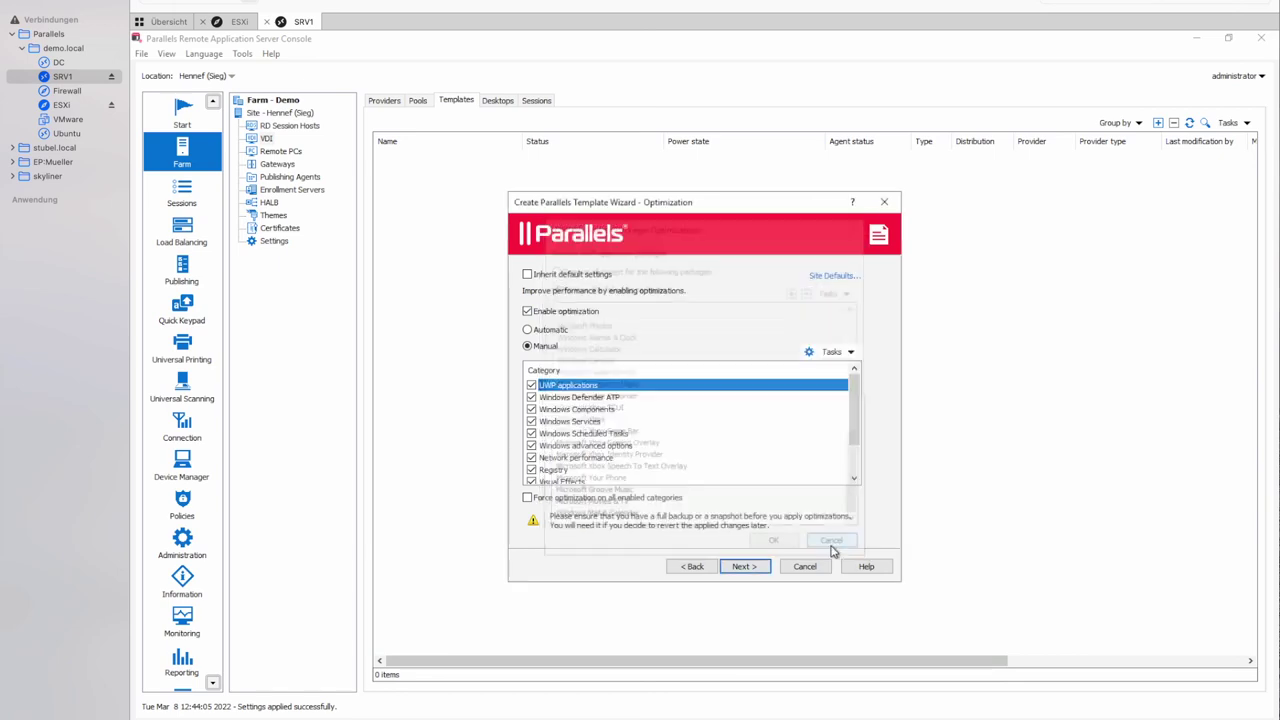
Open Windows Services optimization and read the WLAN AutoConfig, Xbox and Bluetooth service descriptions.
left_click(578, 422)
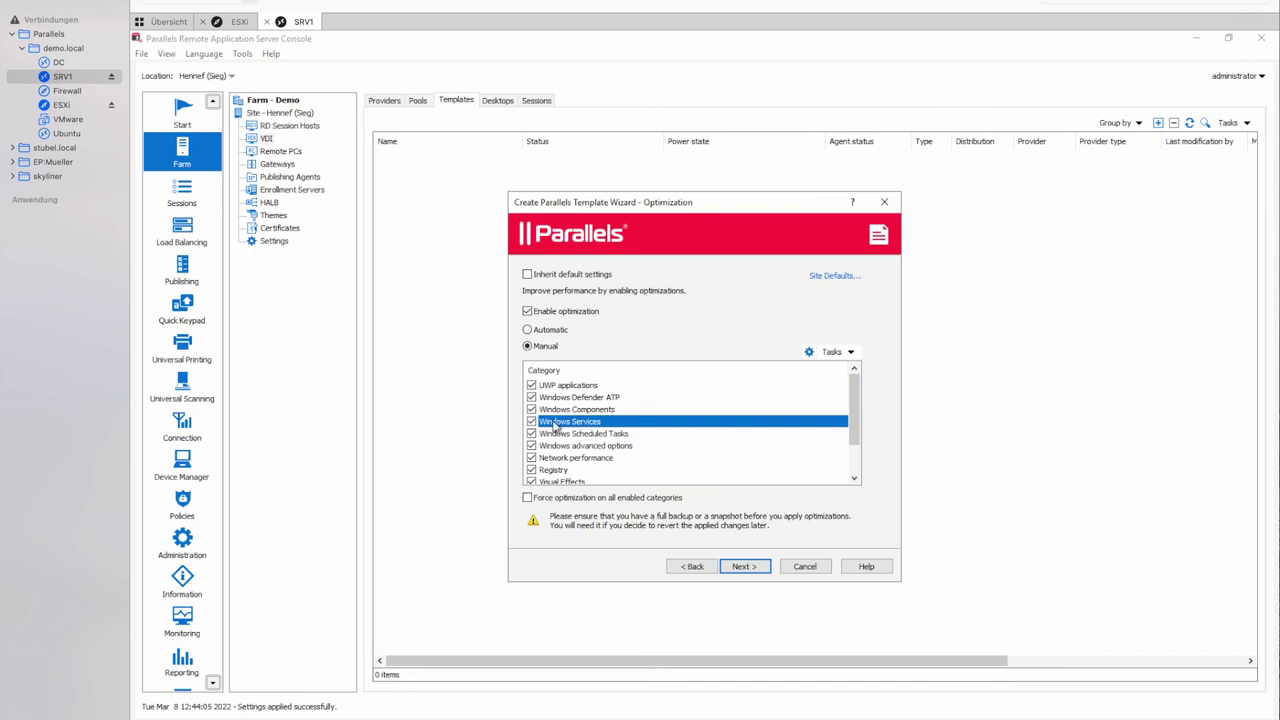
left_click(809, 352)
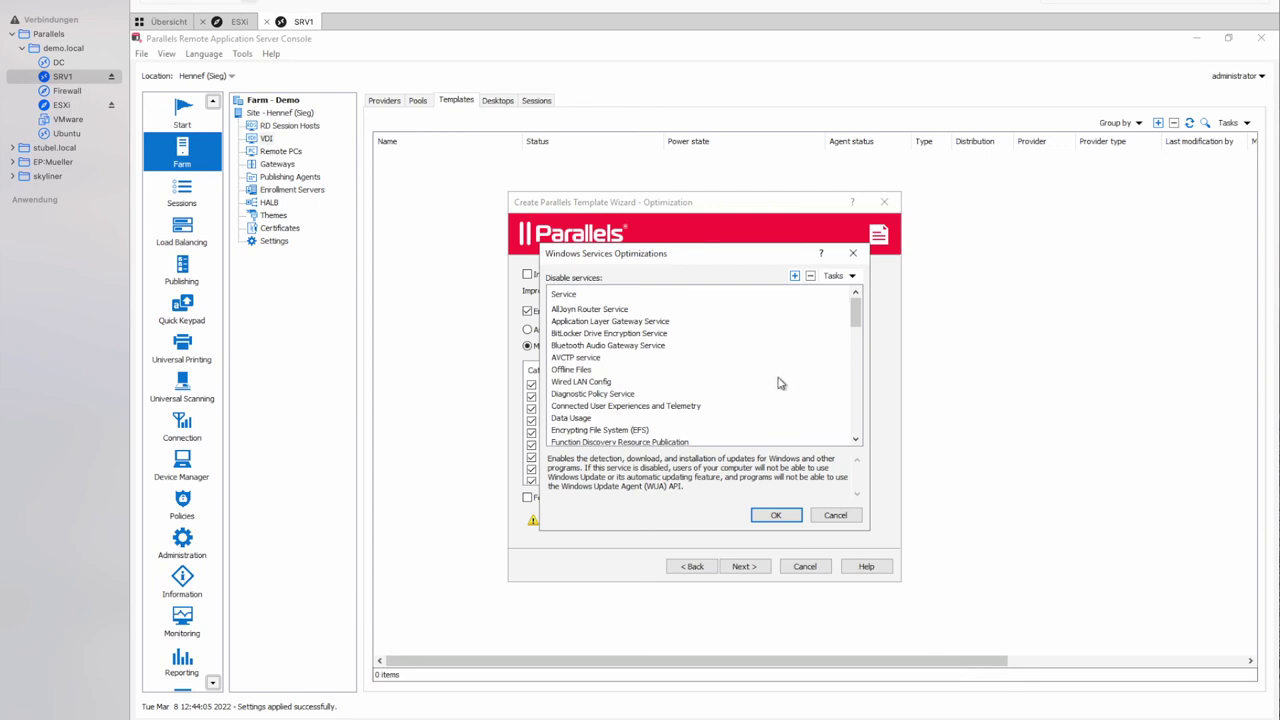
left_click_drag(855, 316, 856, 385)
left_click(598, 360)
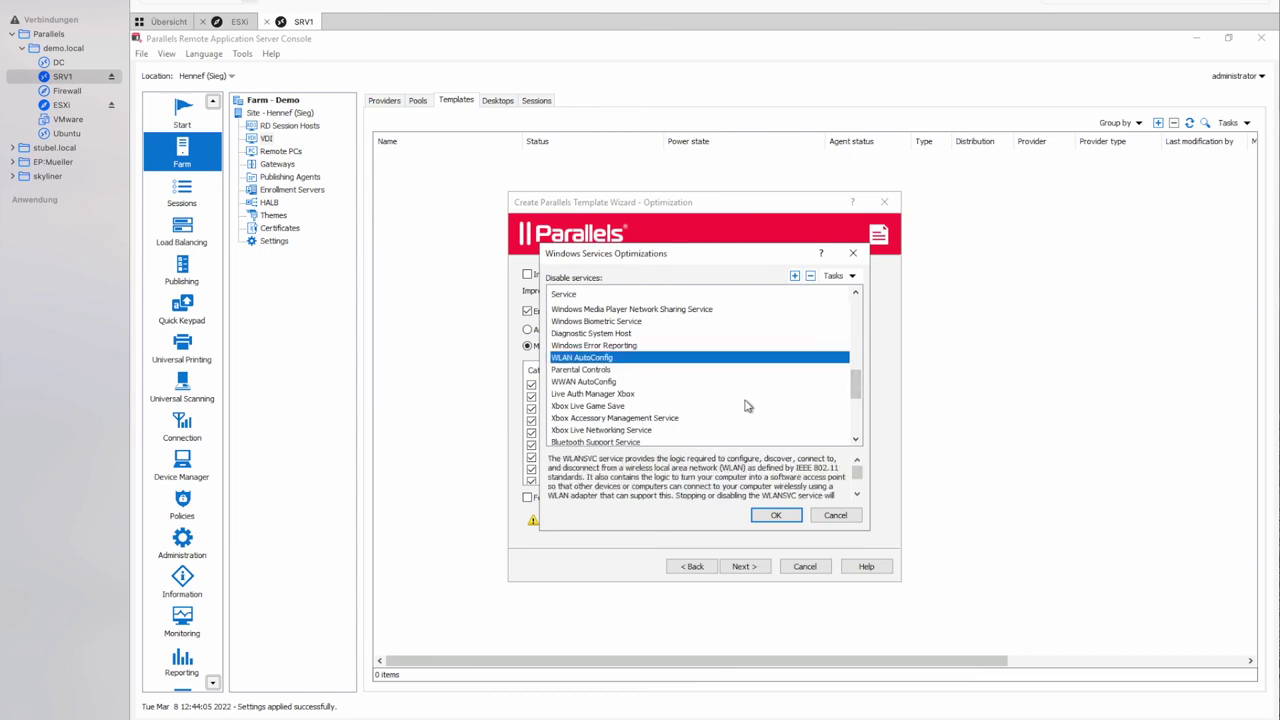
left_click(632, 419)
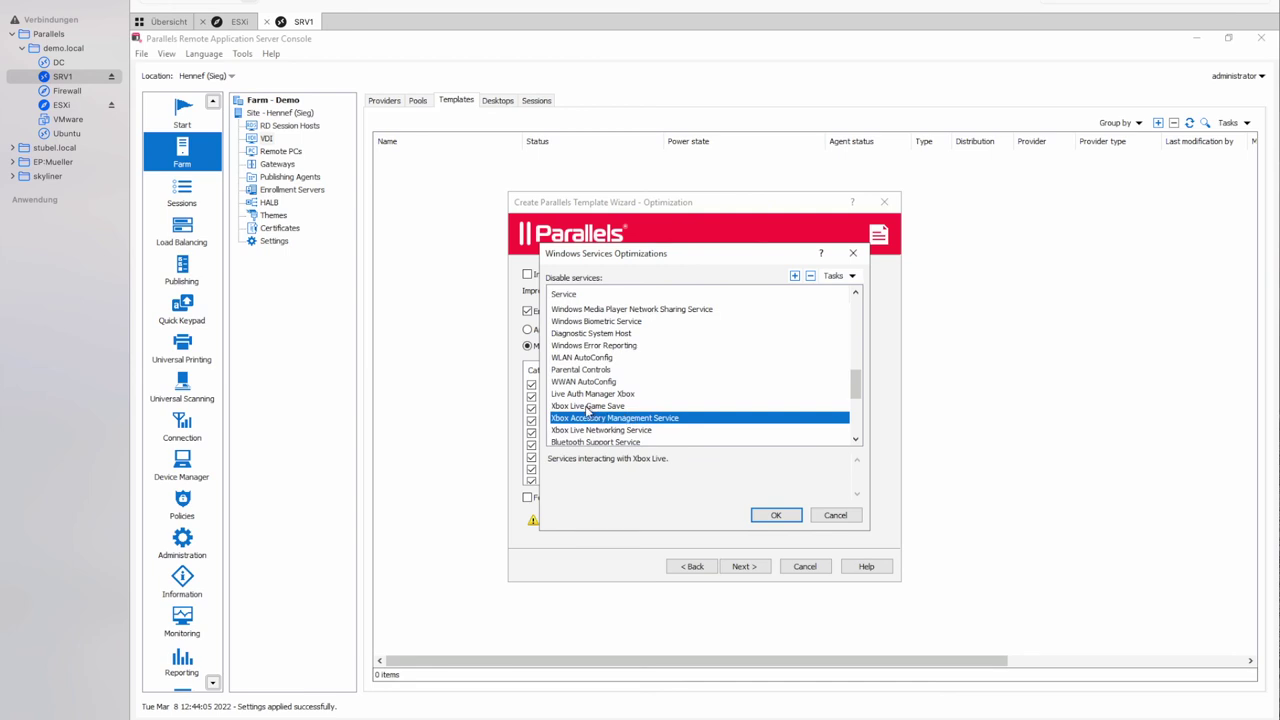
left_click(588, 407)
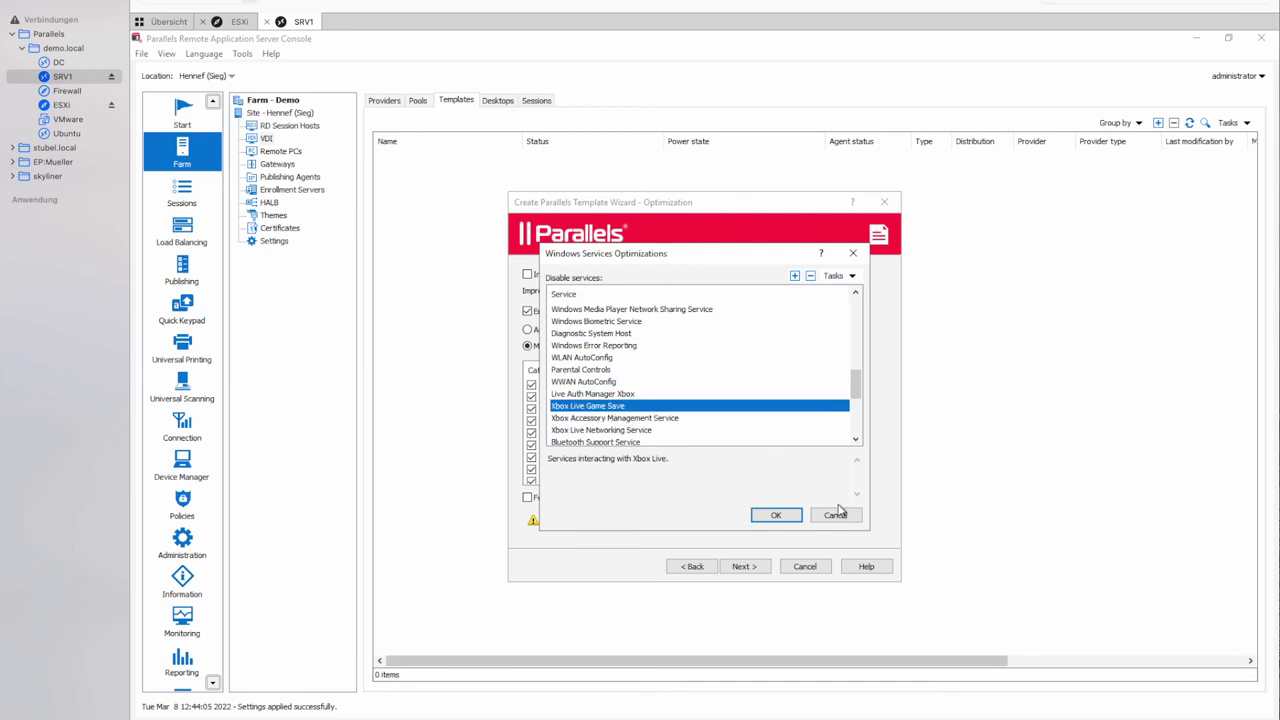
left_click(592, 442)
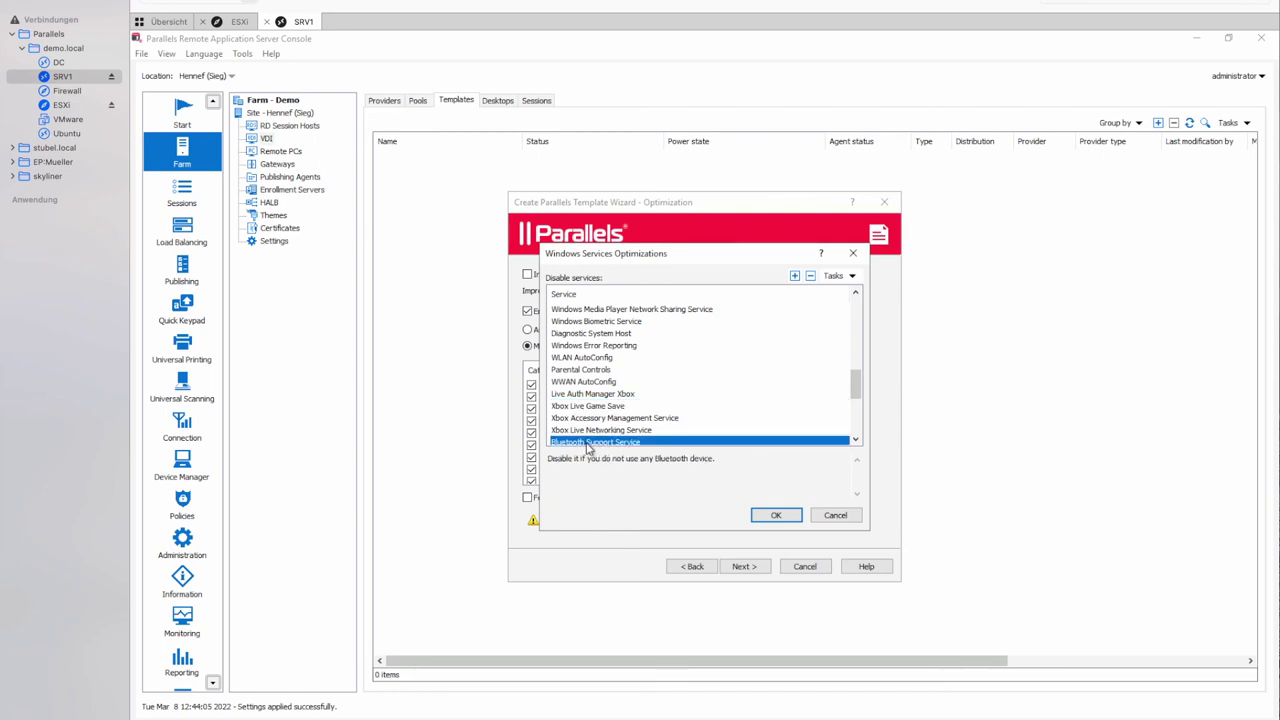
Close the services dialog unchanged and turn off optimization for the template.
left_click(835, 515)
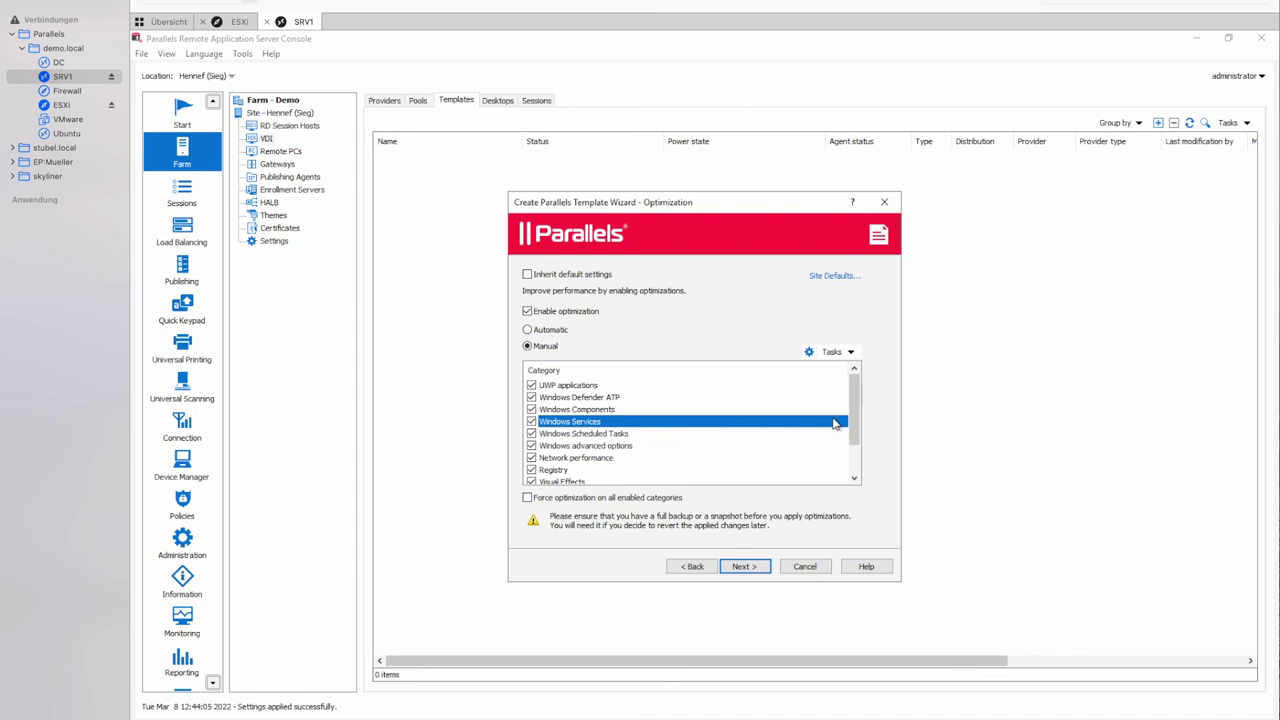
left_click_drag(854, 428, 856, 468)
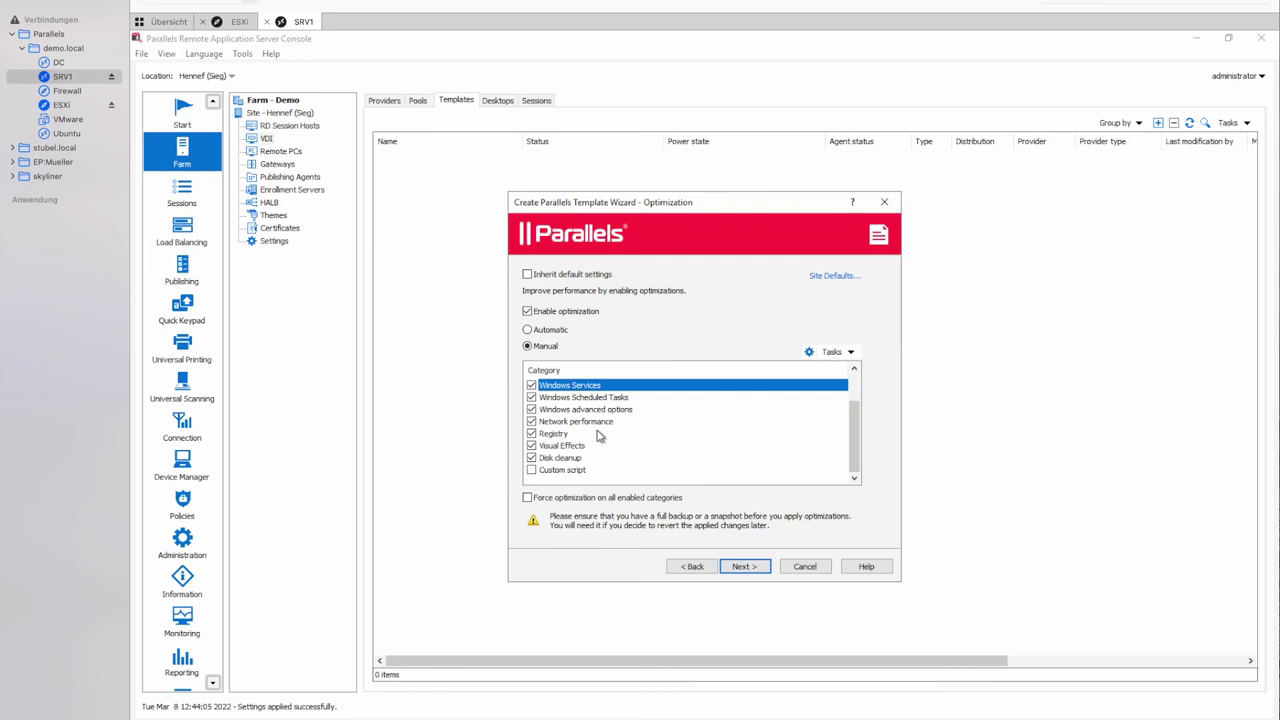
left_click(528, 314)
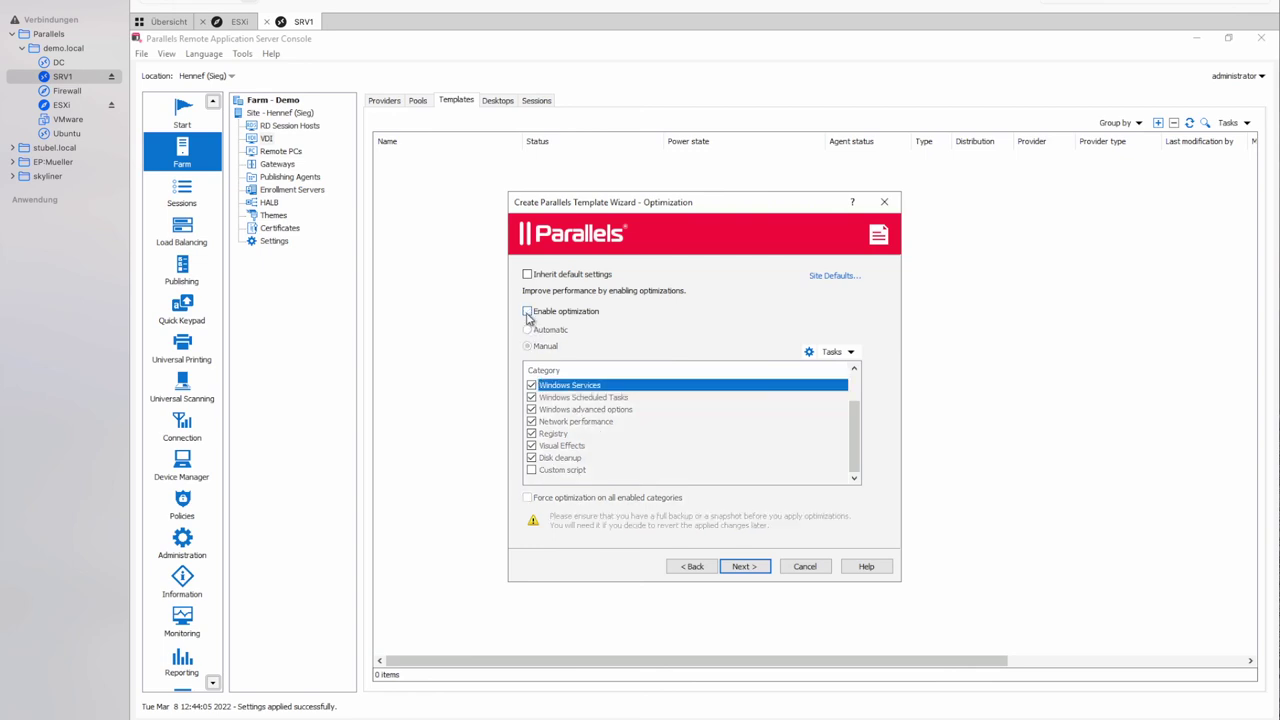
Keep KMS license key management and finish the Win10-GoldenMaster template wizard.
left_click(743, 567)
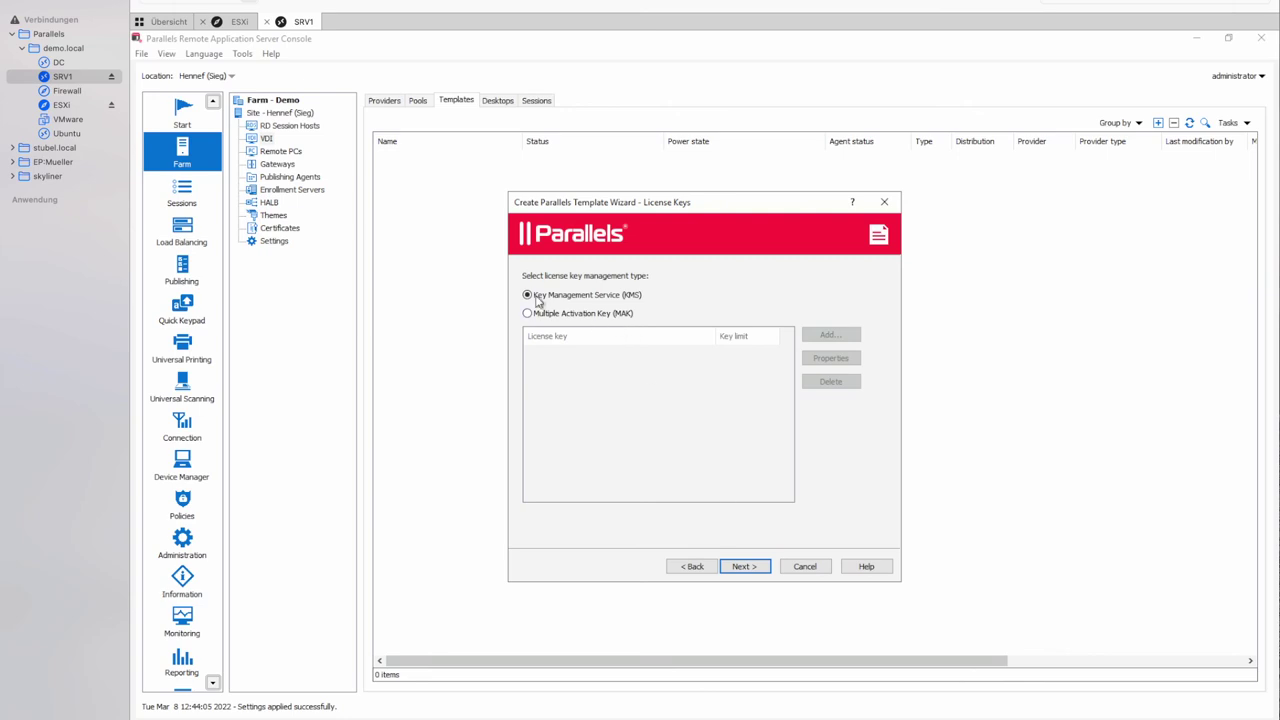
left_click(762, 563)
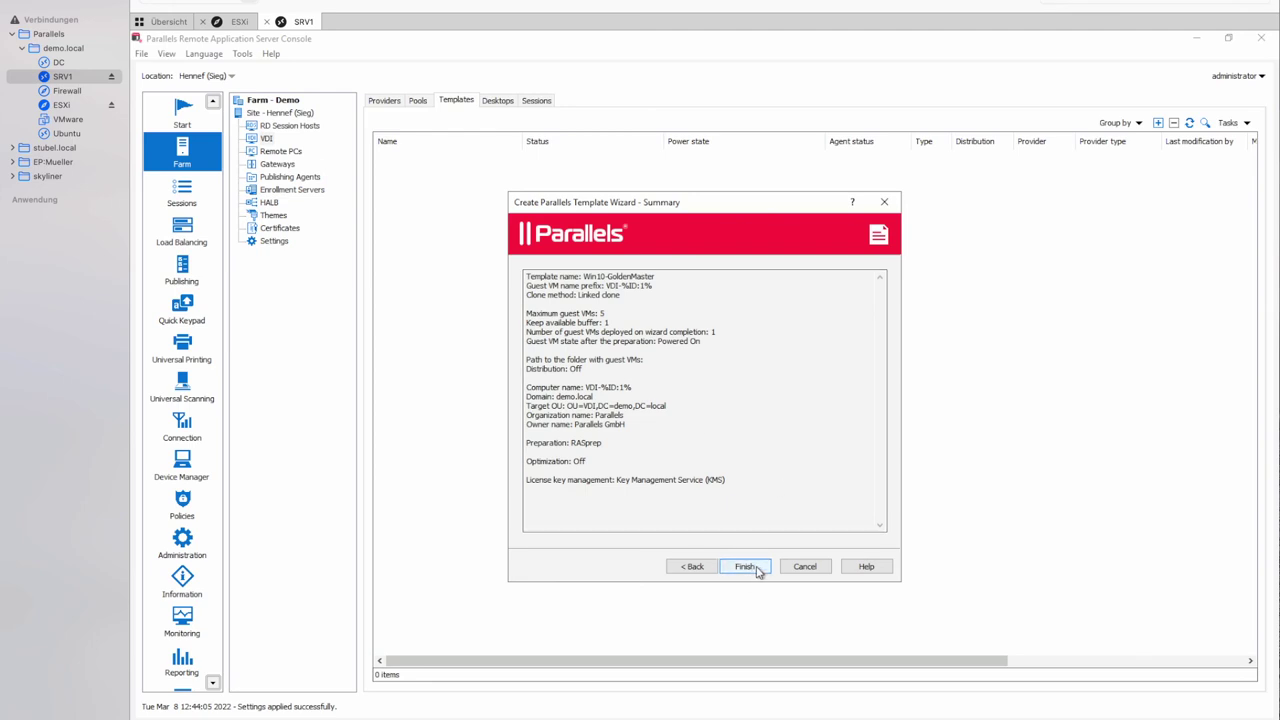
left_click(745, 566)
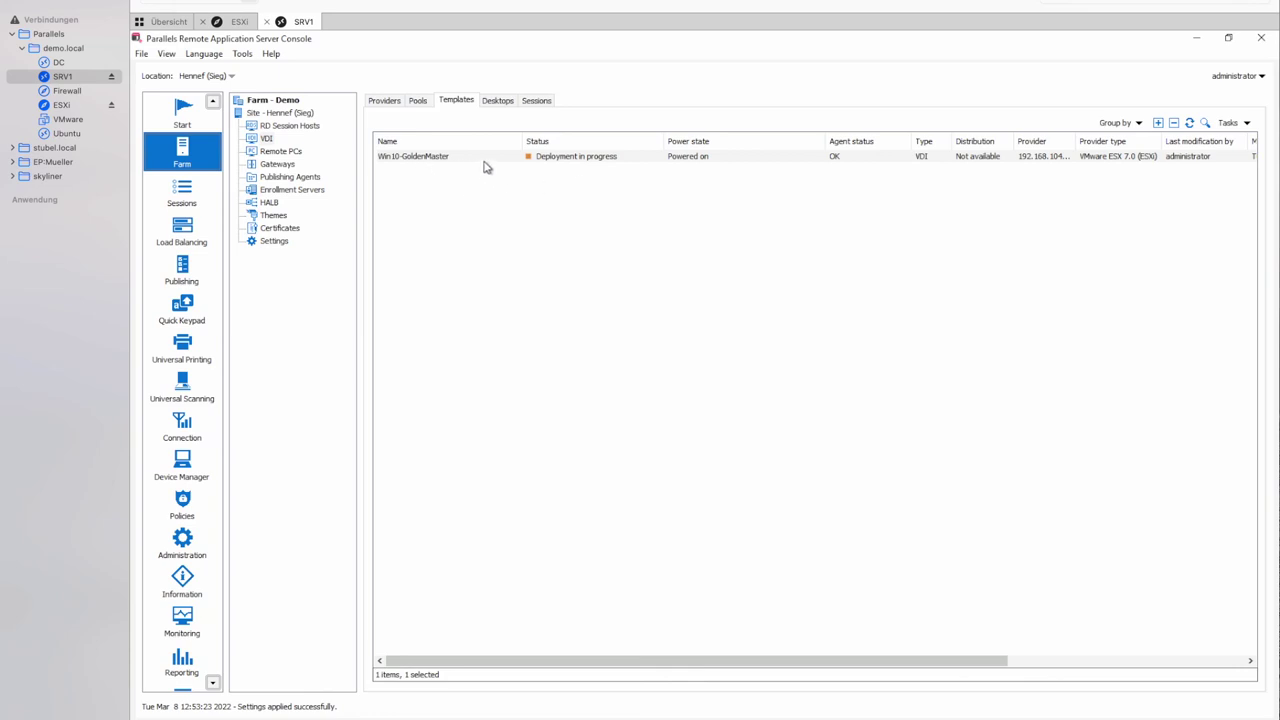
Switch to the ESXi Host Client tab to see the VM list with VDI-1.
key("ctrl+shift+Tab")
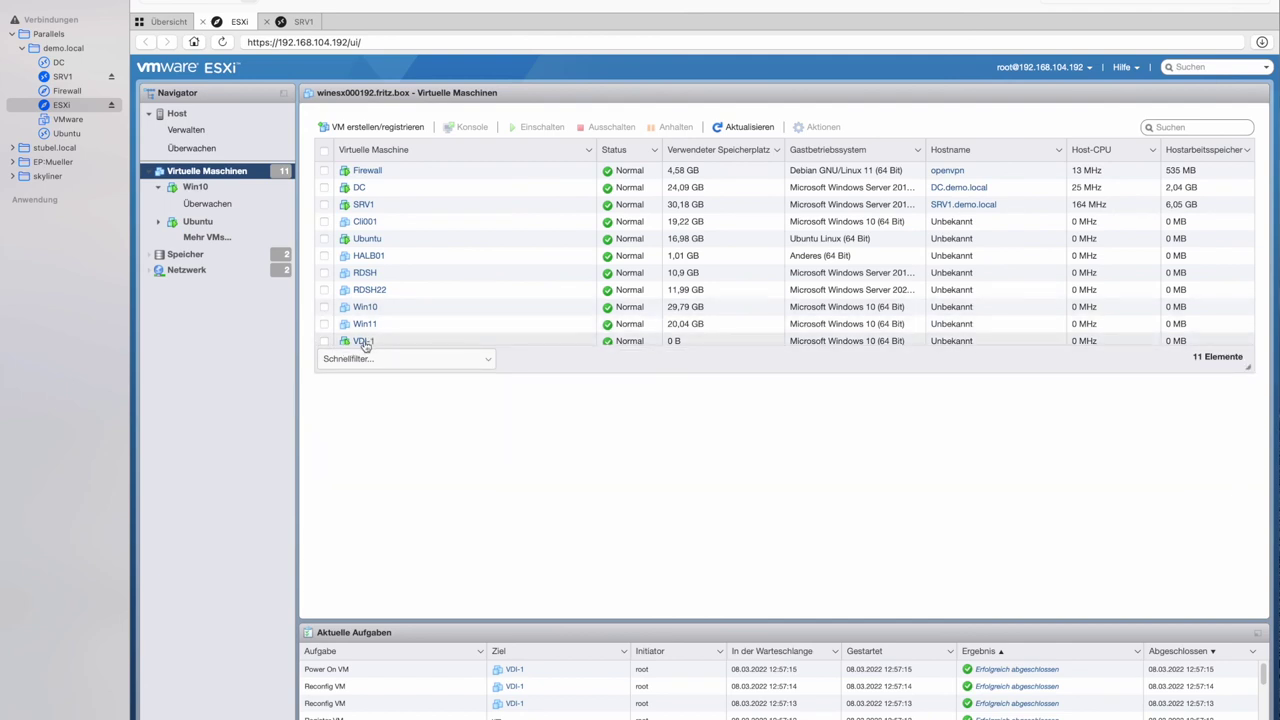
Check VDI-1's summary in ESXi, dismiss the network error, and return to the Parallels console.
left_click(366, 341)
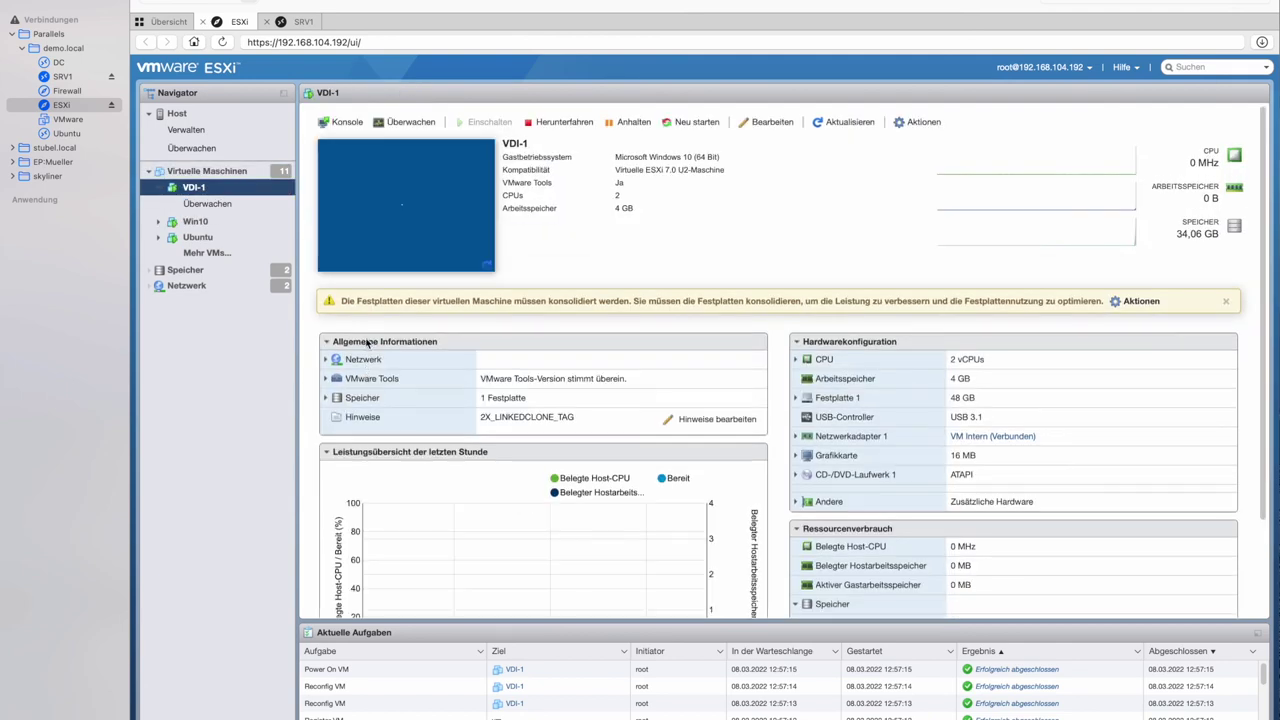
left_click(639, 430)
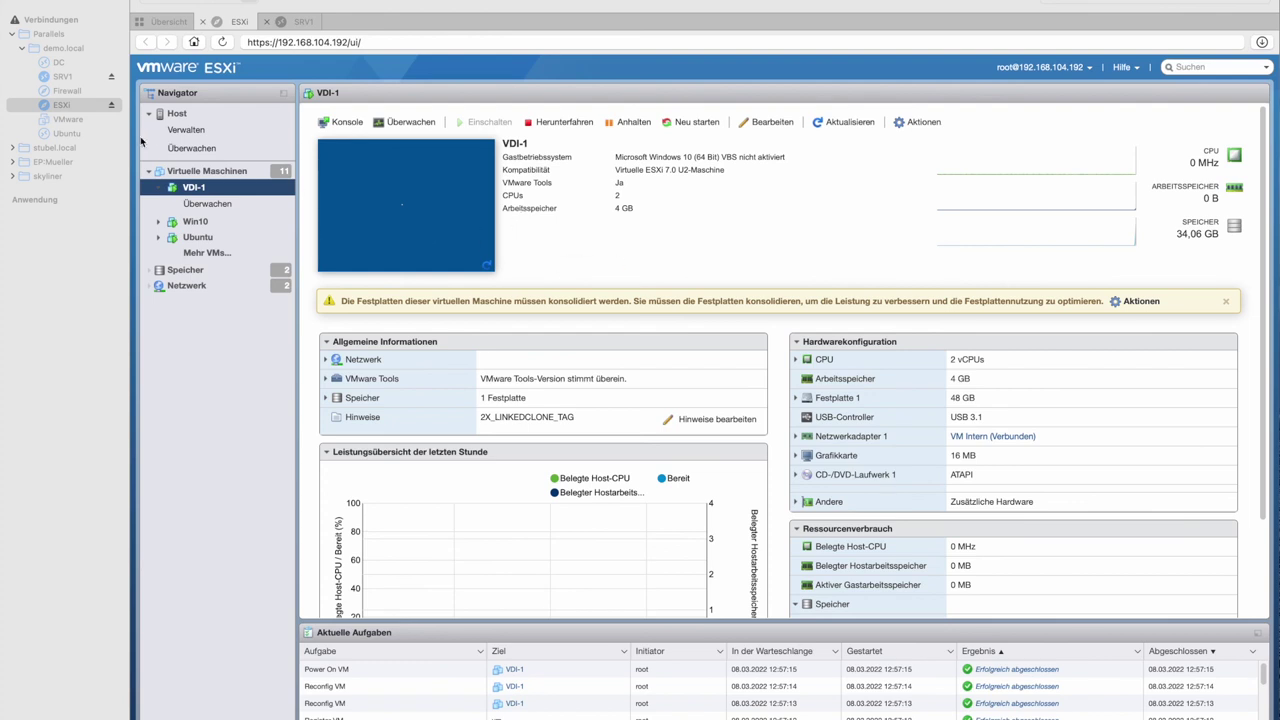
left_click(205, 172)
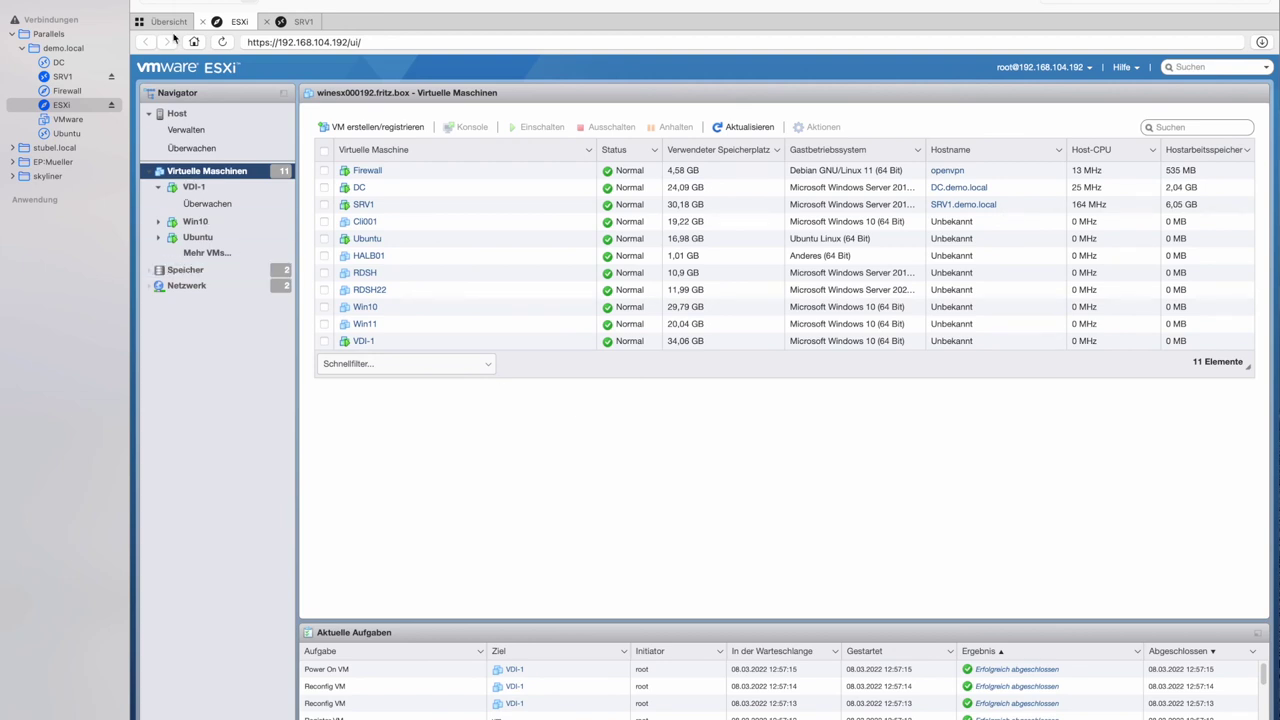
left_click(302, 22)
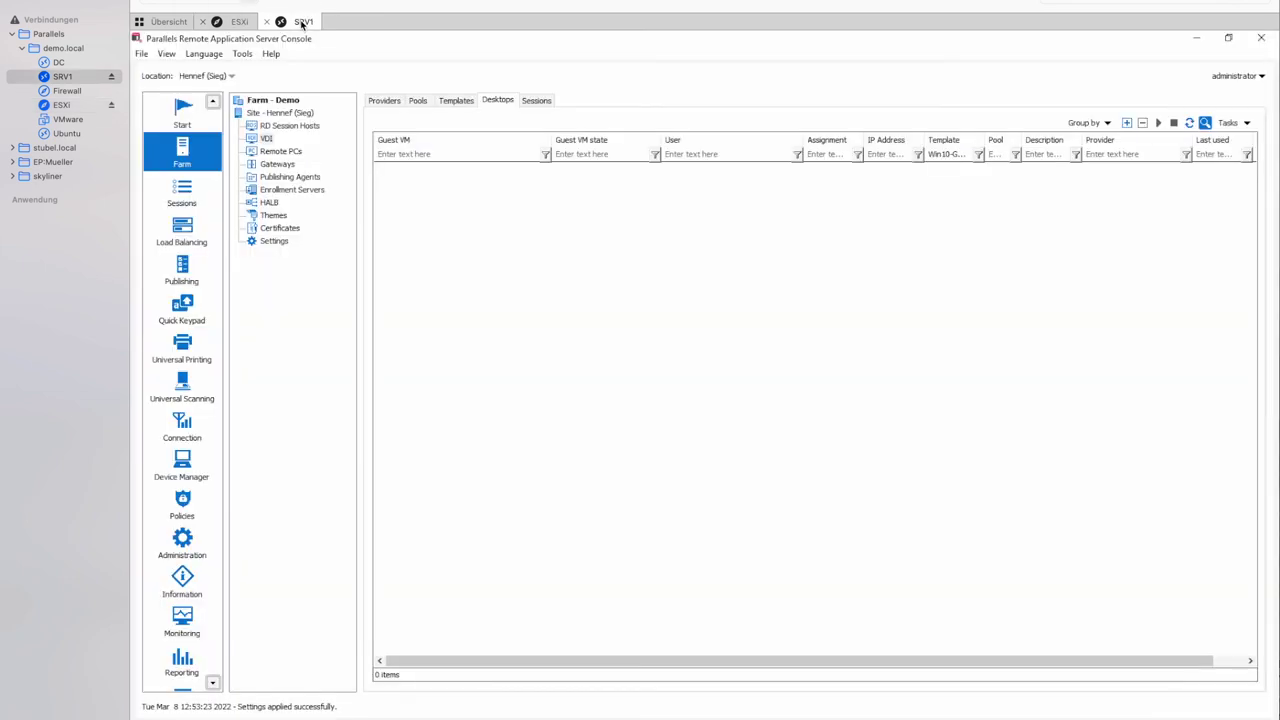
Refresh Desktops until VDI-1 appears, confirm Win10-GoldenMaster is Cloning, then go to Publishing.
left_click(1189, 123)
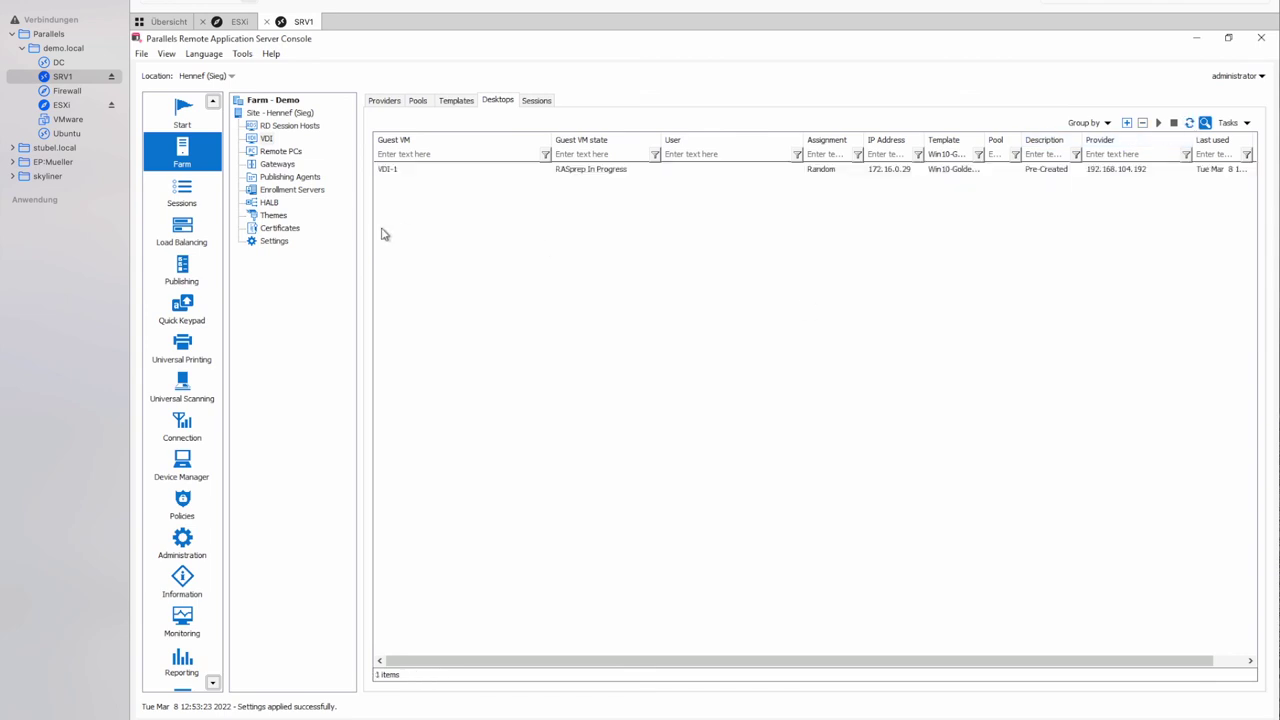
left_click(403, 175)
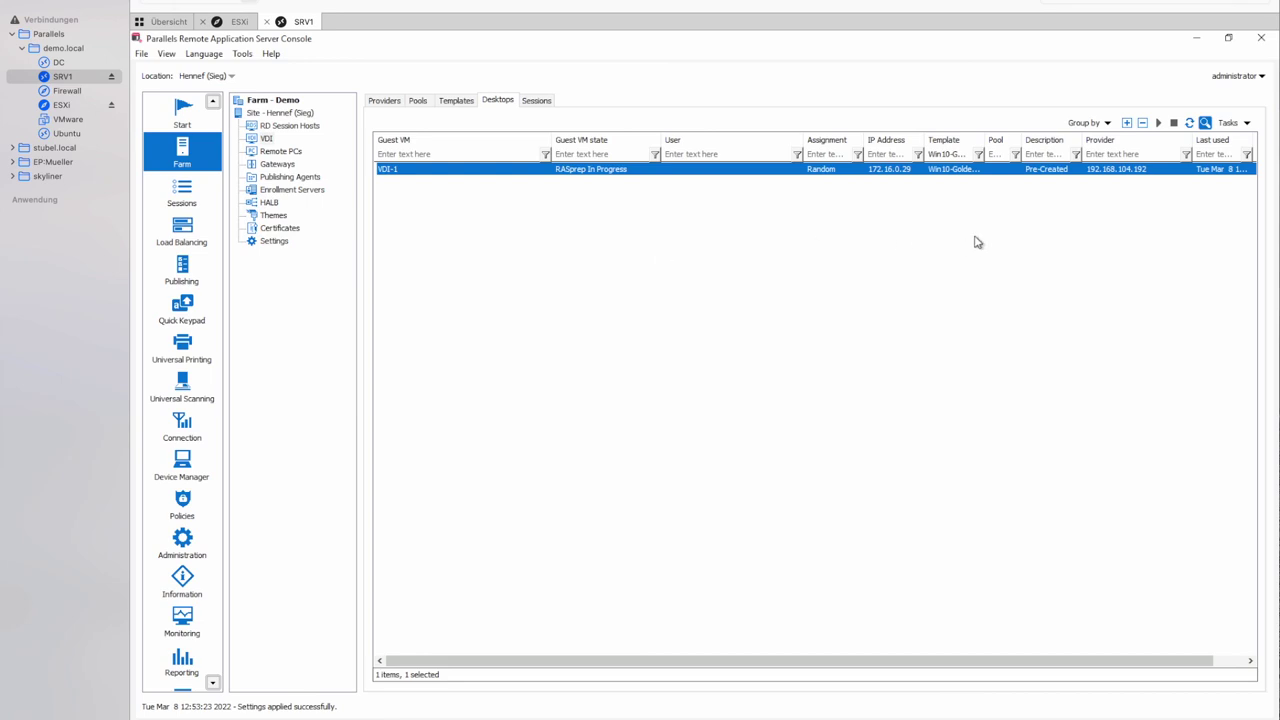
left_click(1190, 125)
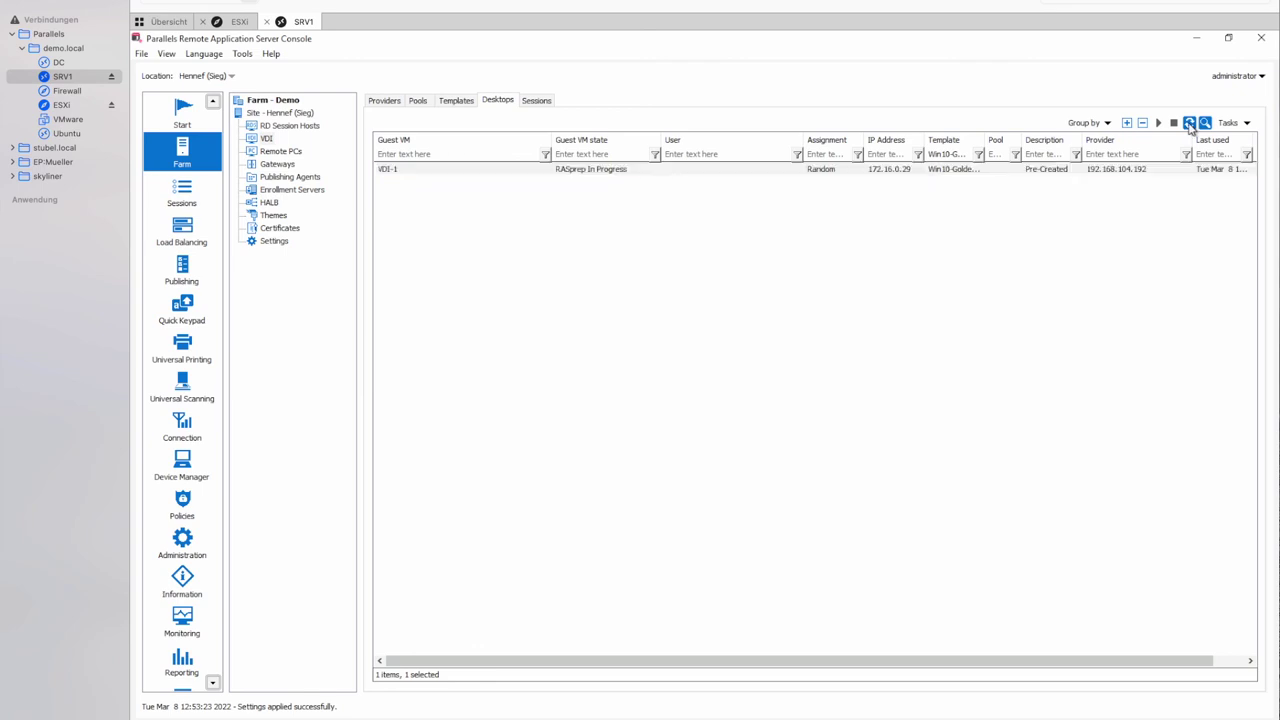
left_click(1190, 125)
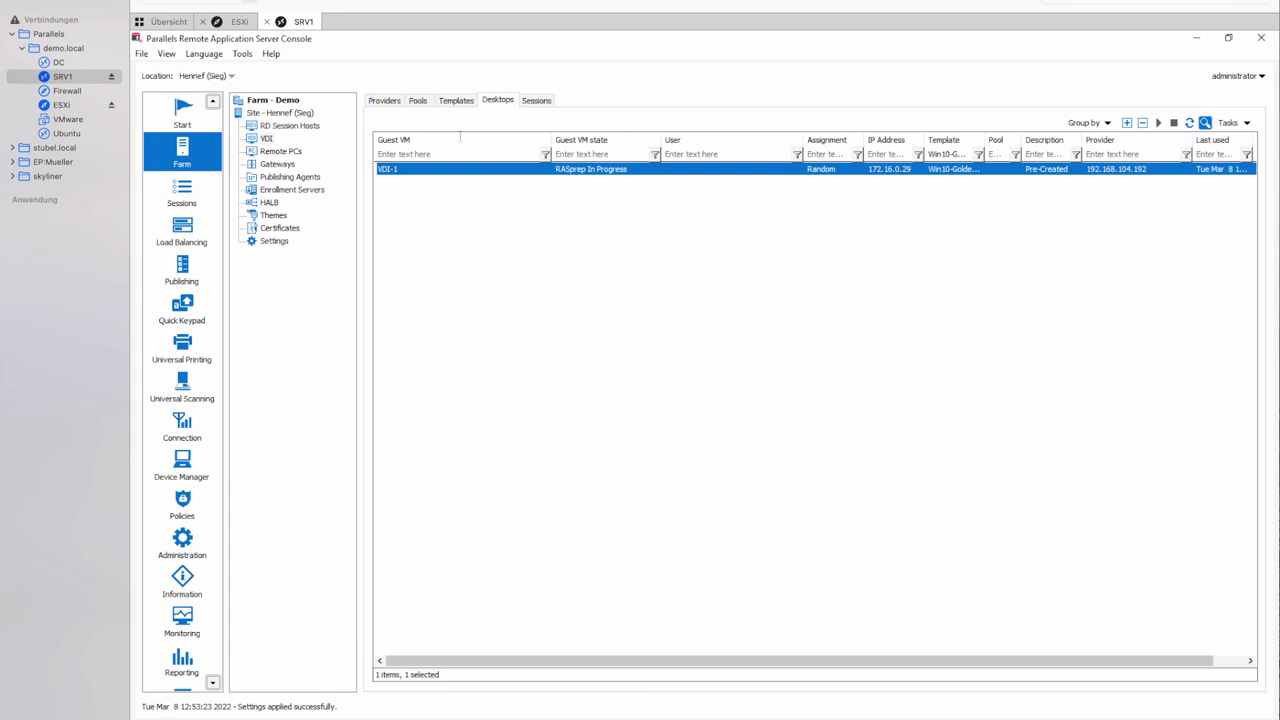
left_click(456, 101)
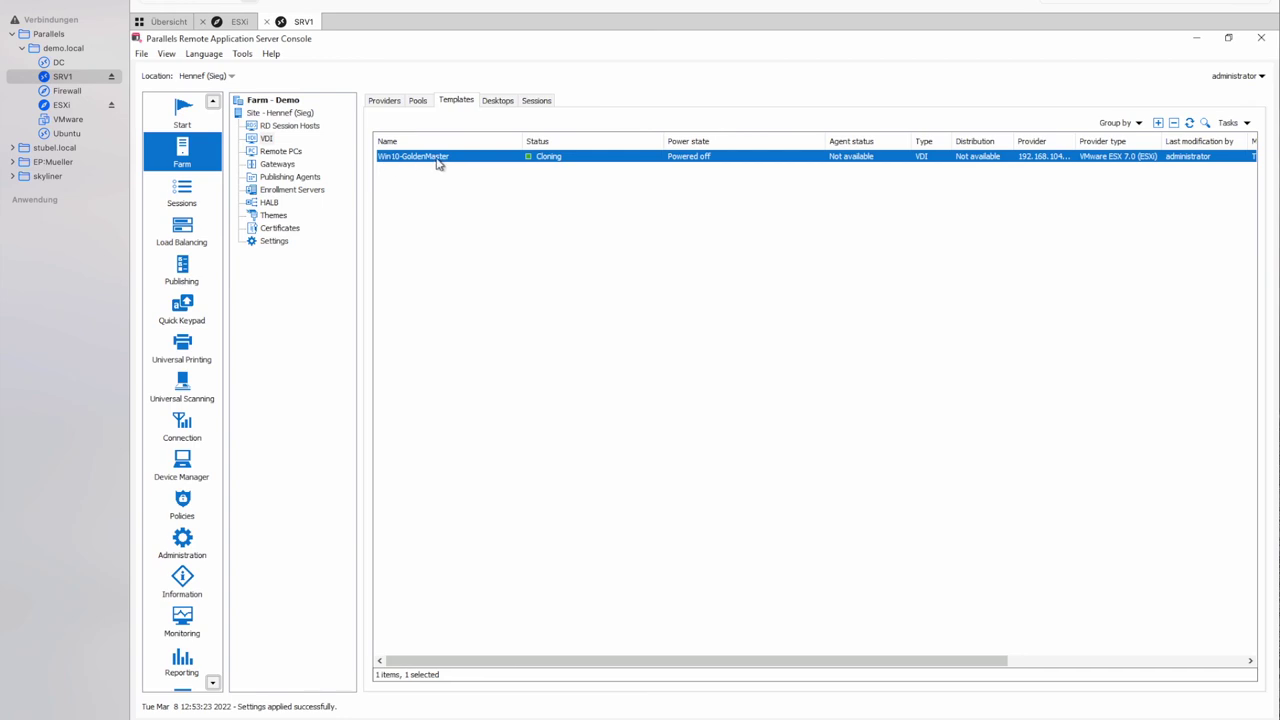
left_click(182, 271)
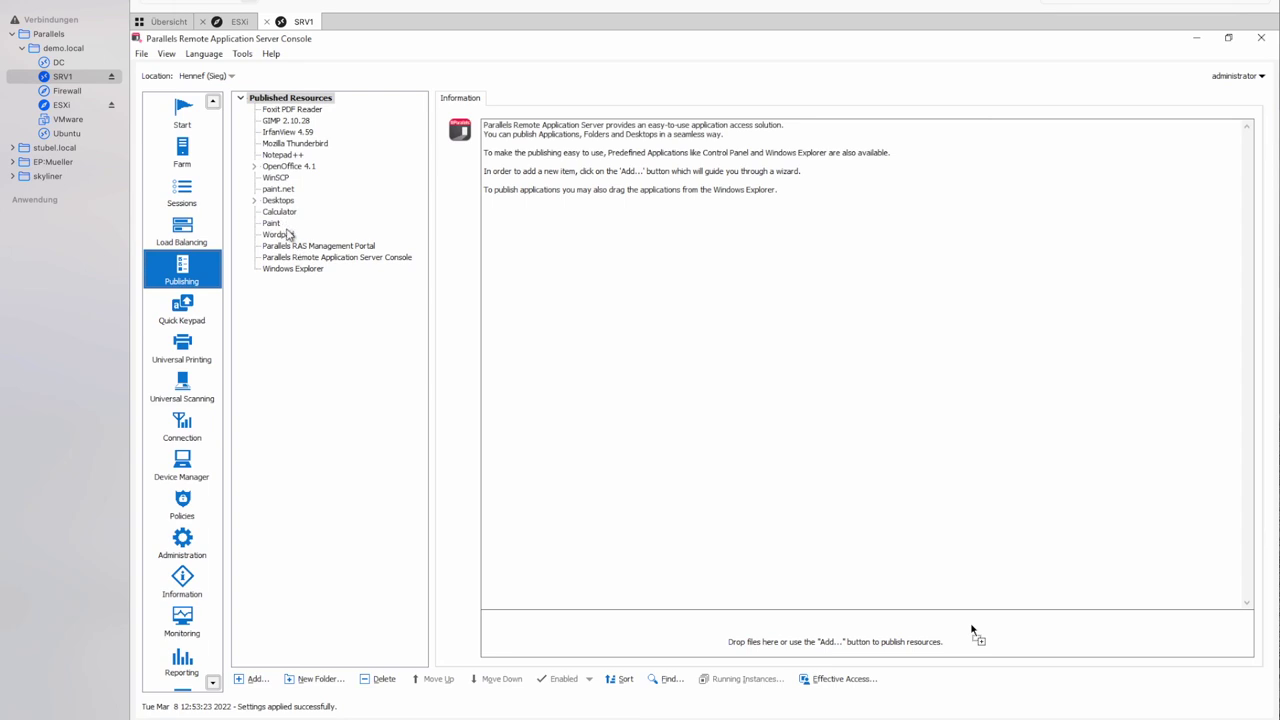
Review the details of the published Paint, Wordpad and GIMP 2.10.28 apps.
left_click(272, 223)
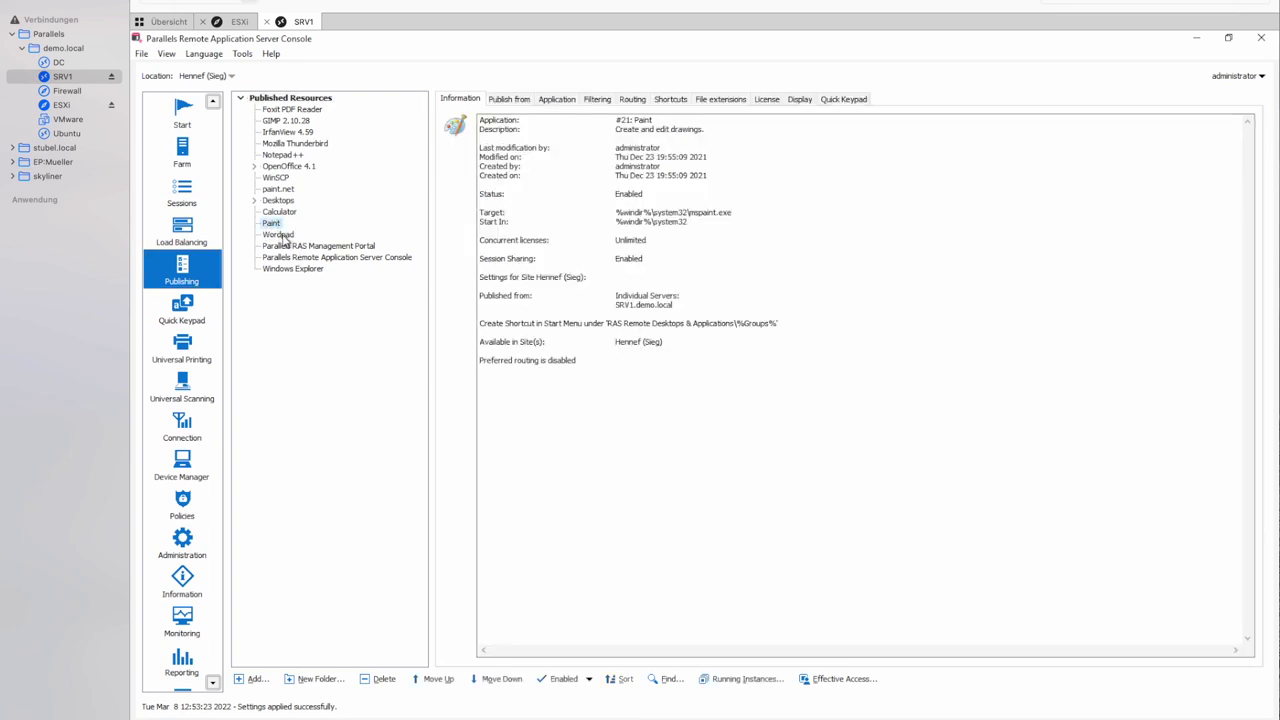
left_click(280, 235)
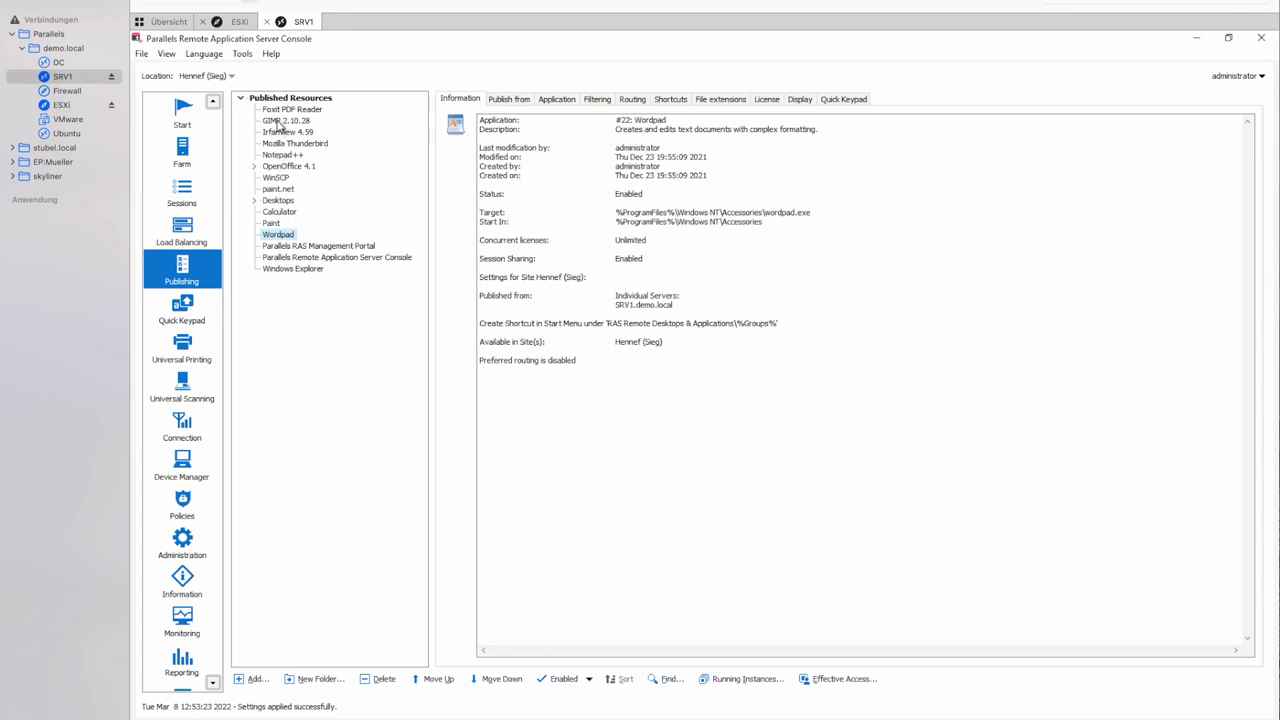
left_click(278, 122)
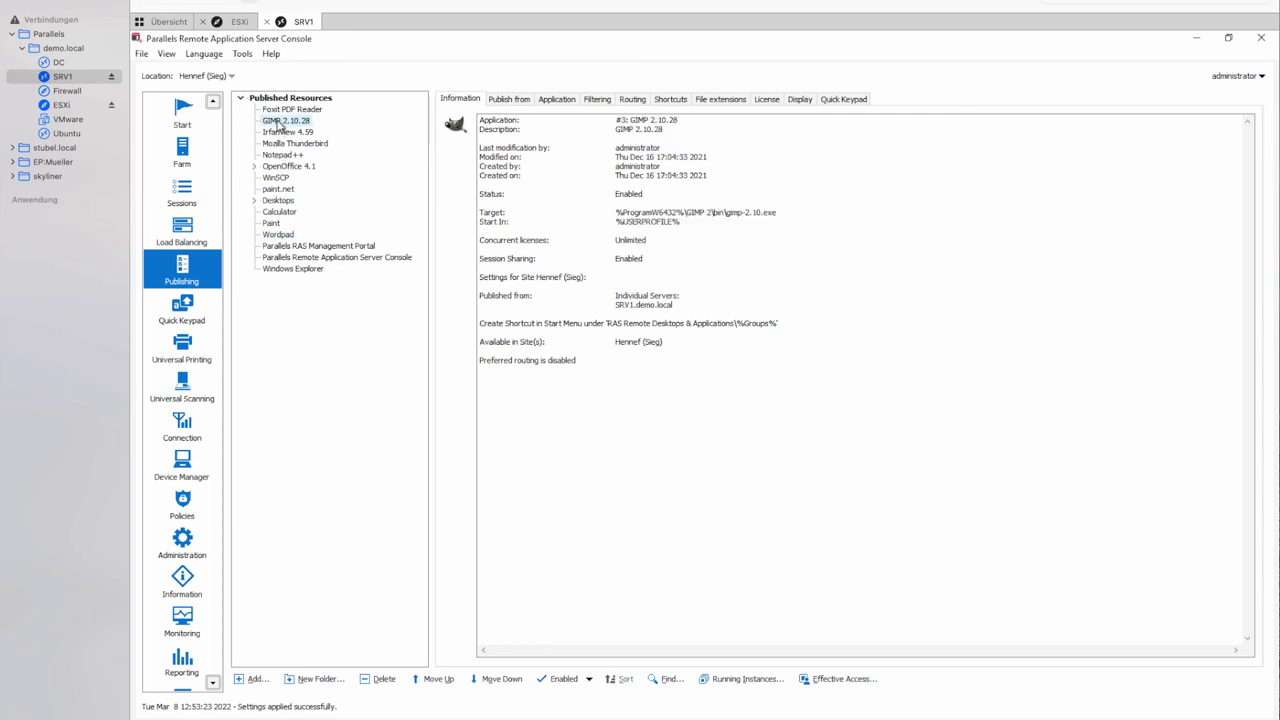
Expand the Desktops folder and start publishing a new Desktop item there.
left_click(276, 202)
left_click(256, 201)
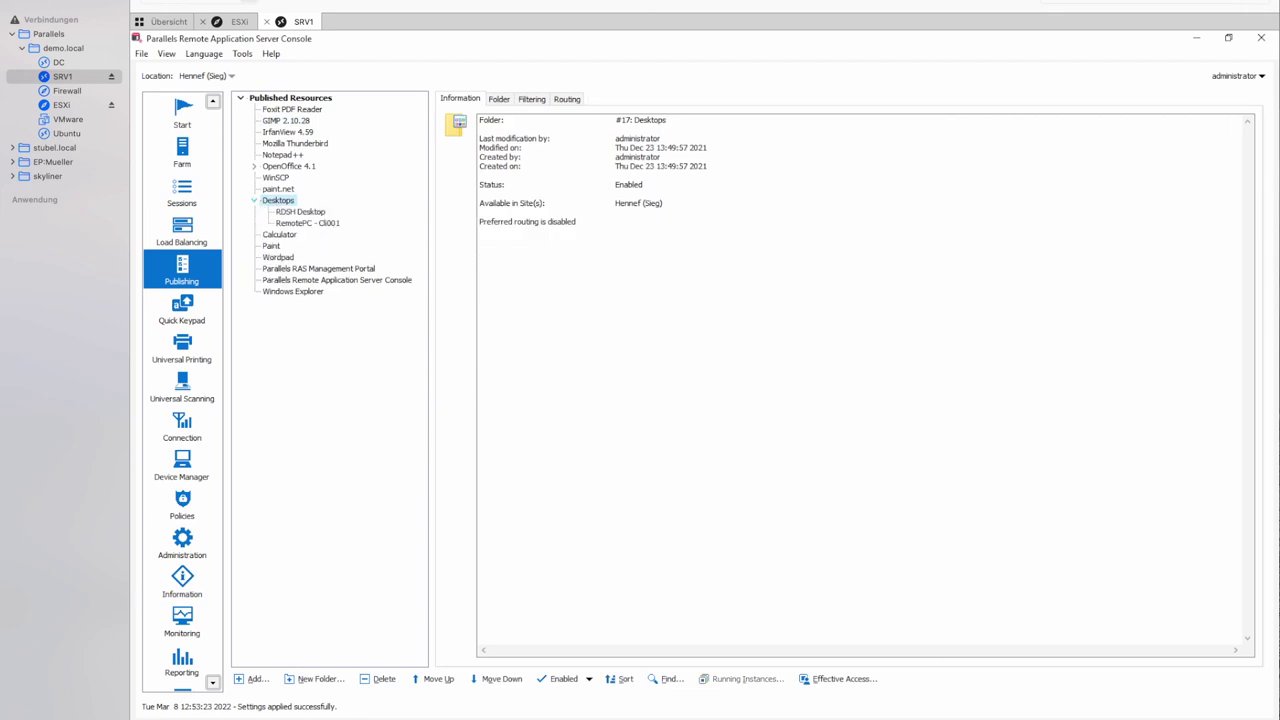
left_click(254, 679)
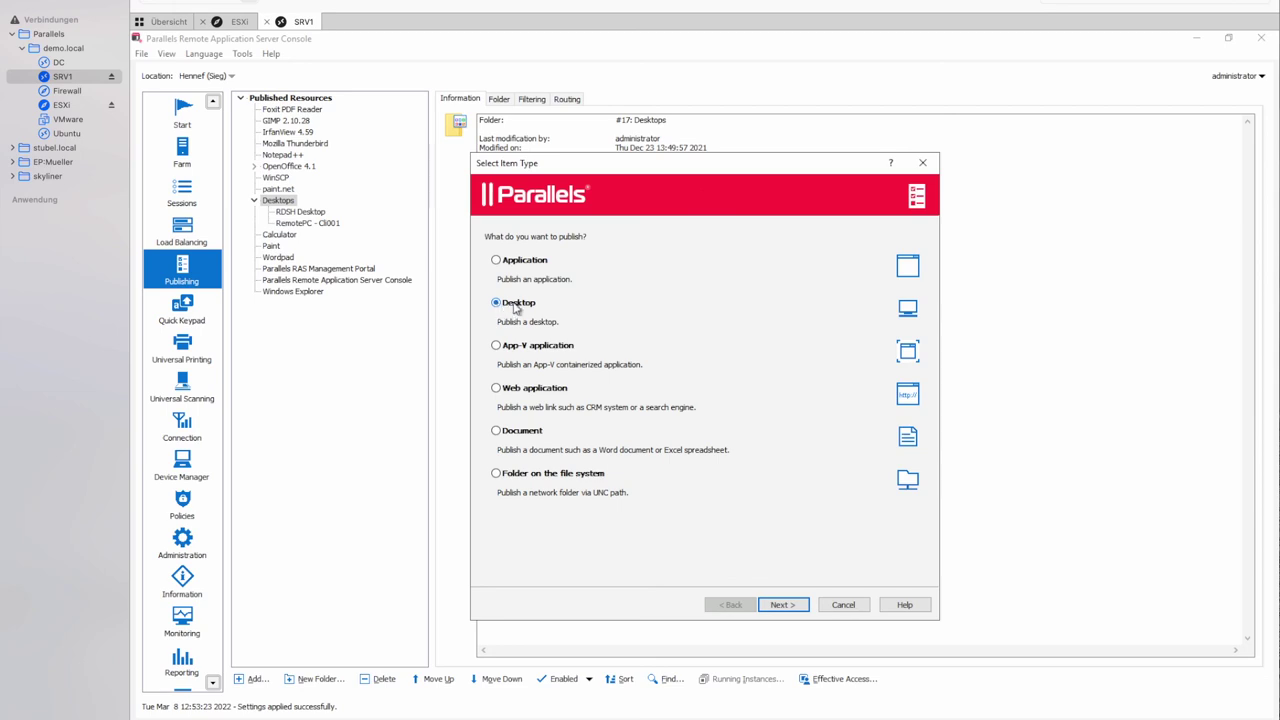
Publish a Virtual Desktop named 'VDI Desktop' from the specific template Win10-GoldenMaster.
left_click(781, 608)
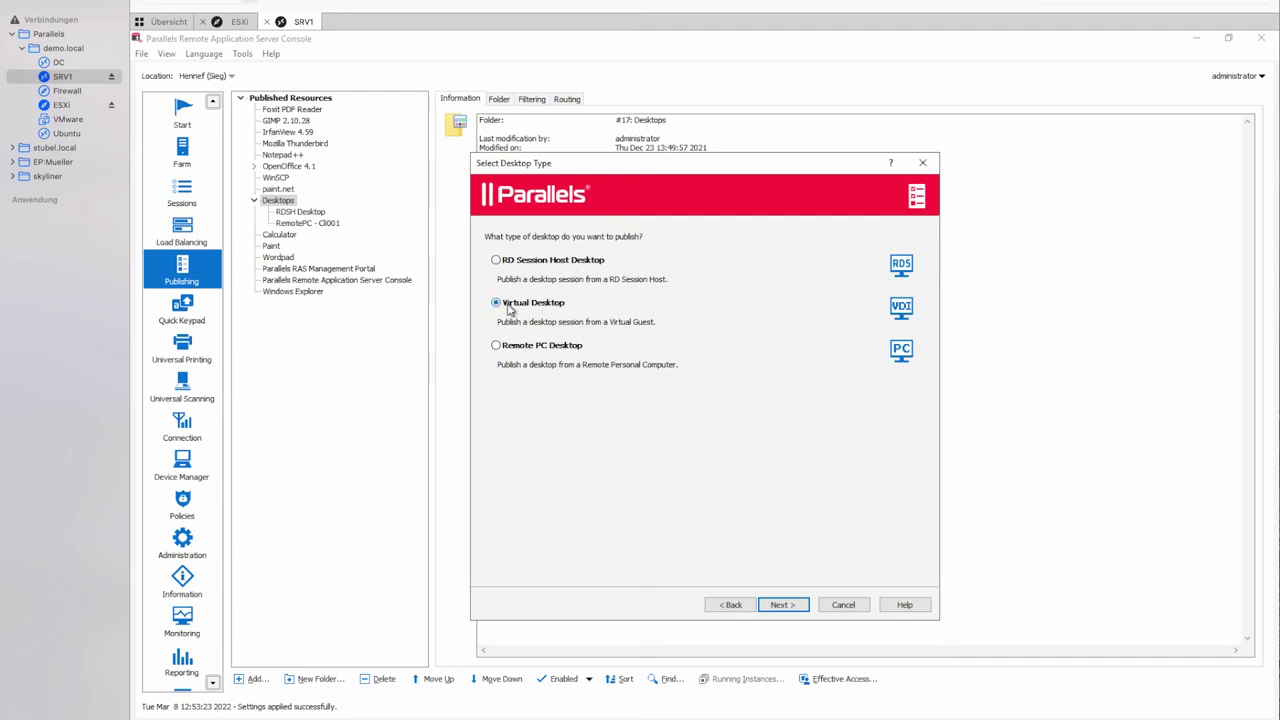
left_click(776, 606)
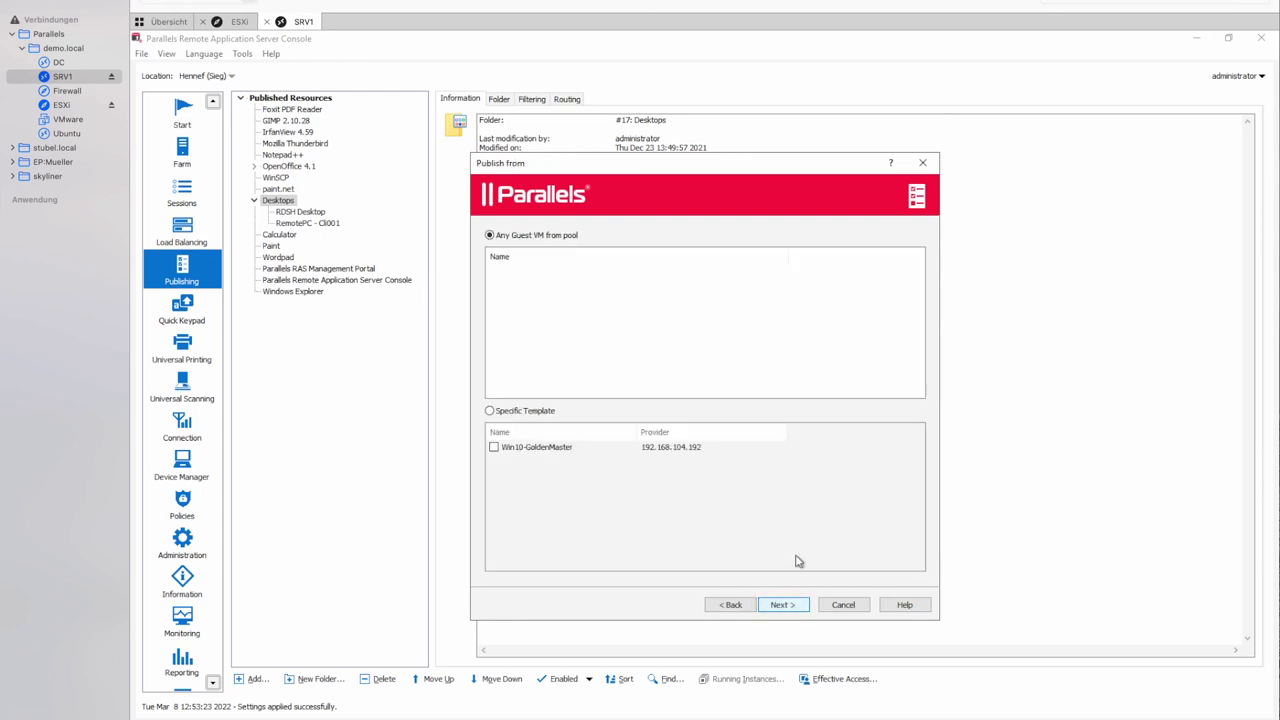
left_click(490, 411)
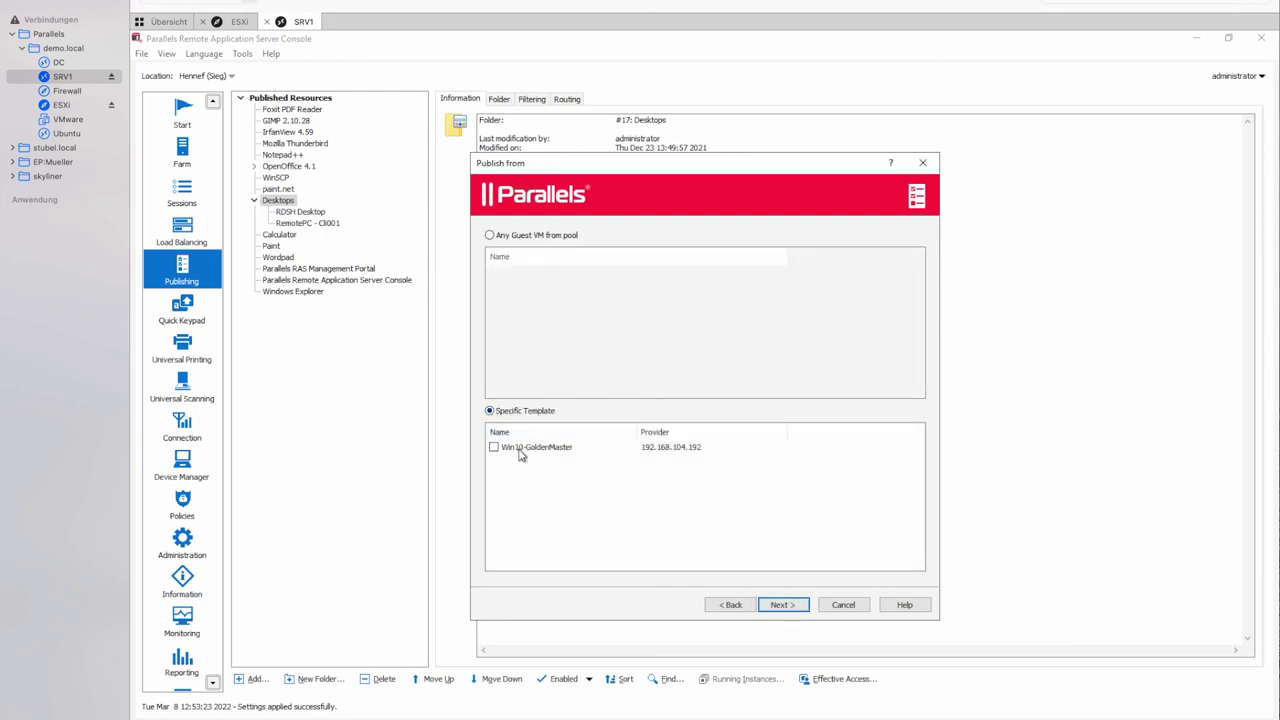
left_click(520, 453)
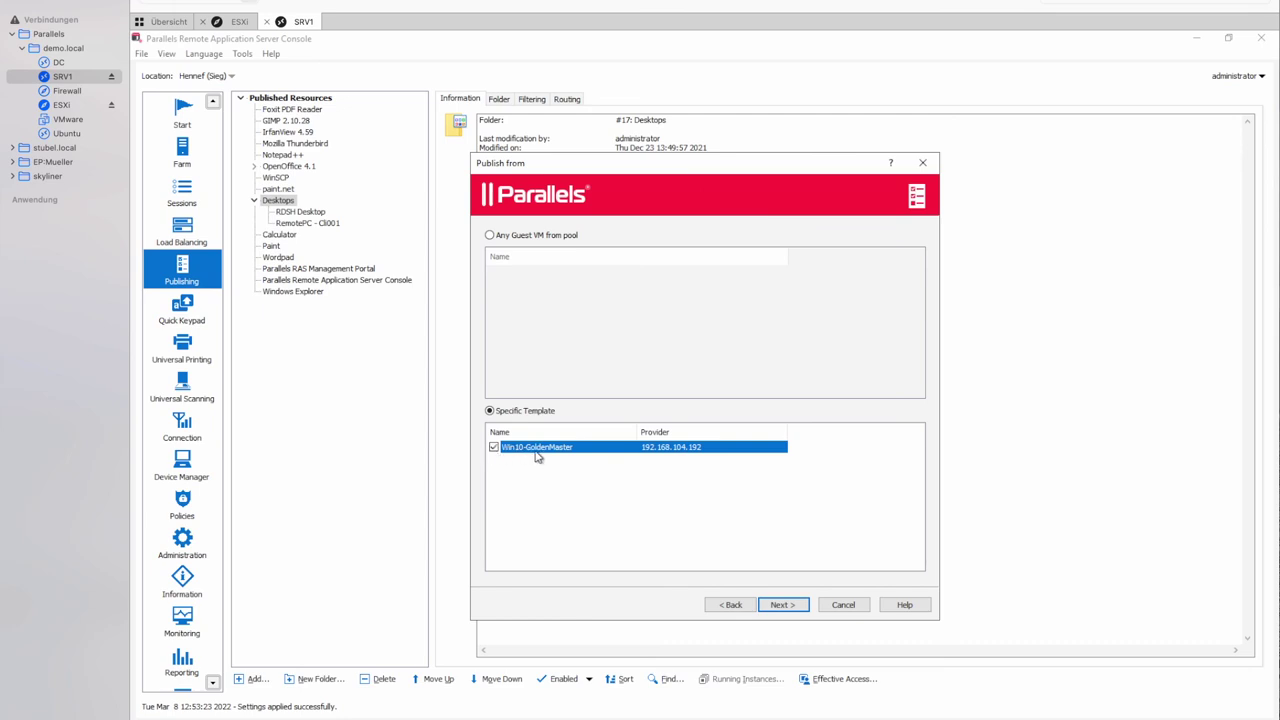
left_click(783, 605)
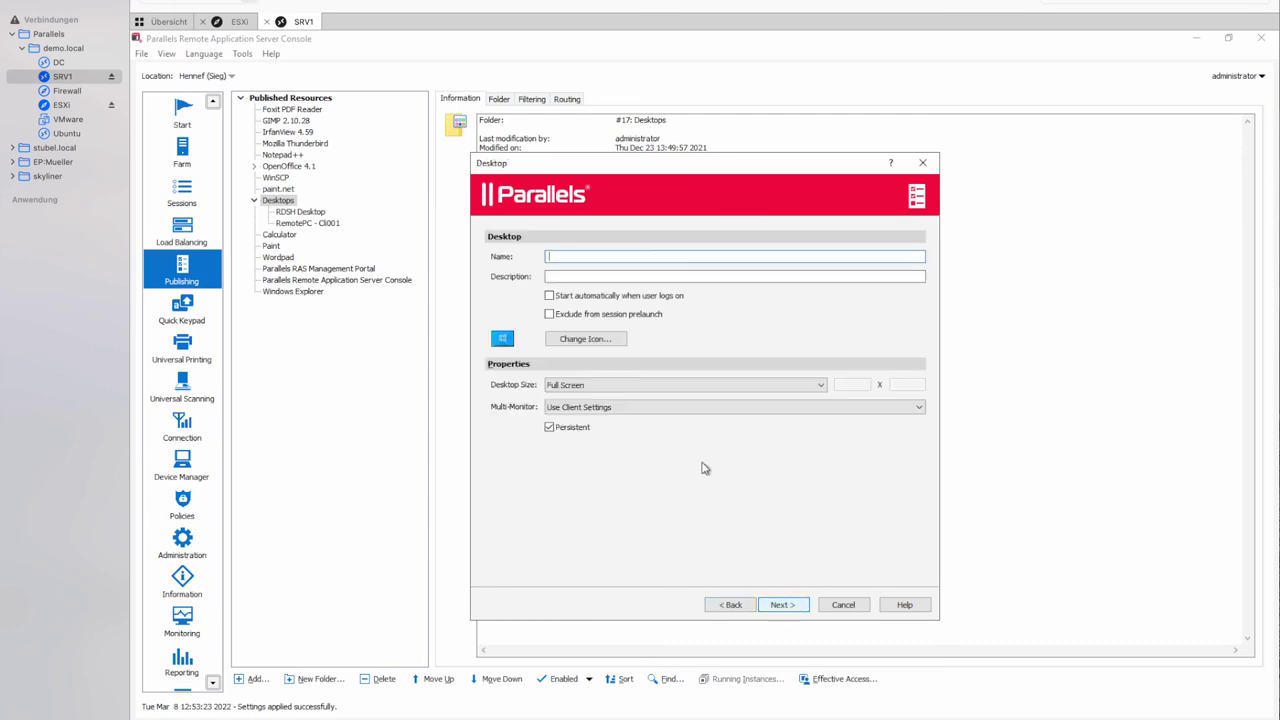
type("VDI Desktop")
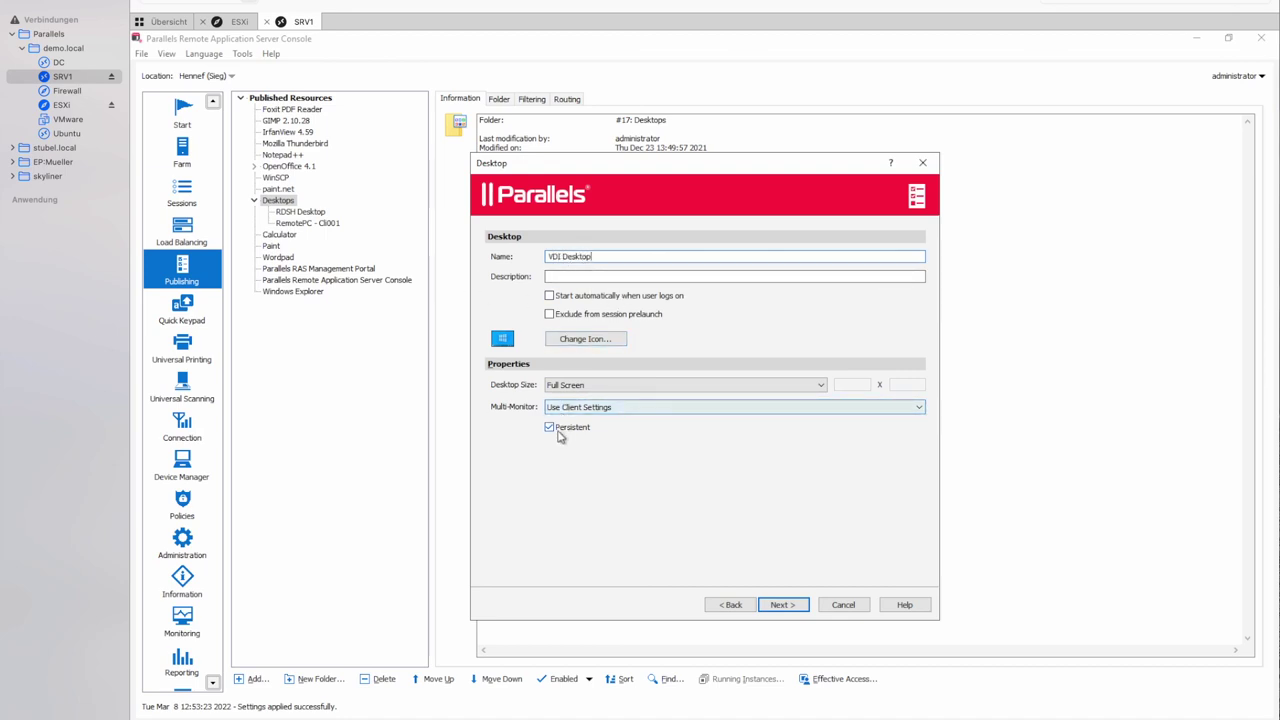
left_click(782, 605)
left_click(783, 605)
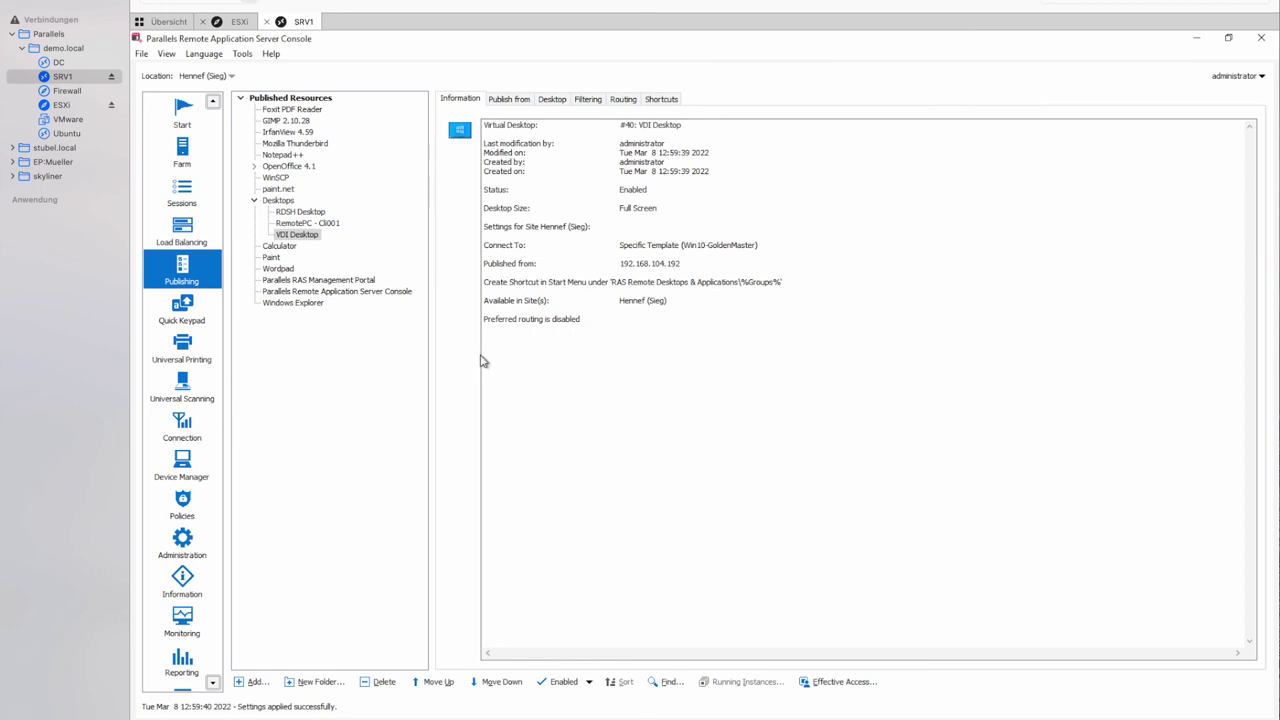
Enable user filtering on VDI Desktop and allow a domain user and the Domain Users group.
left_click(590, 101)
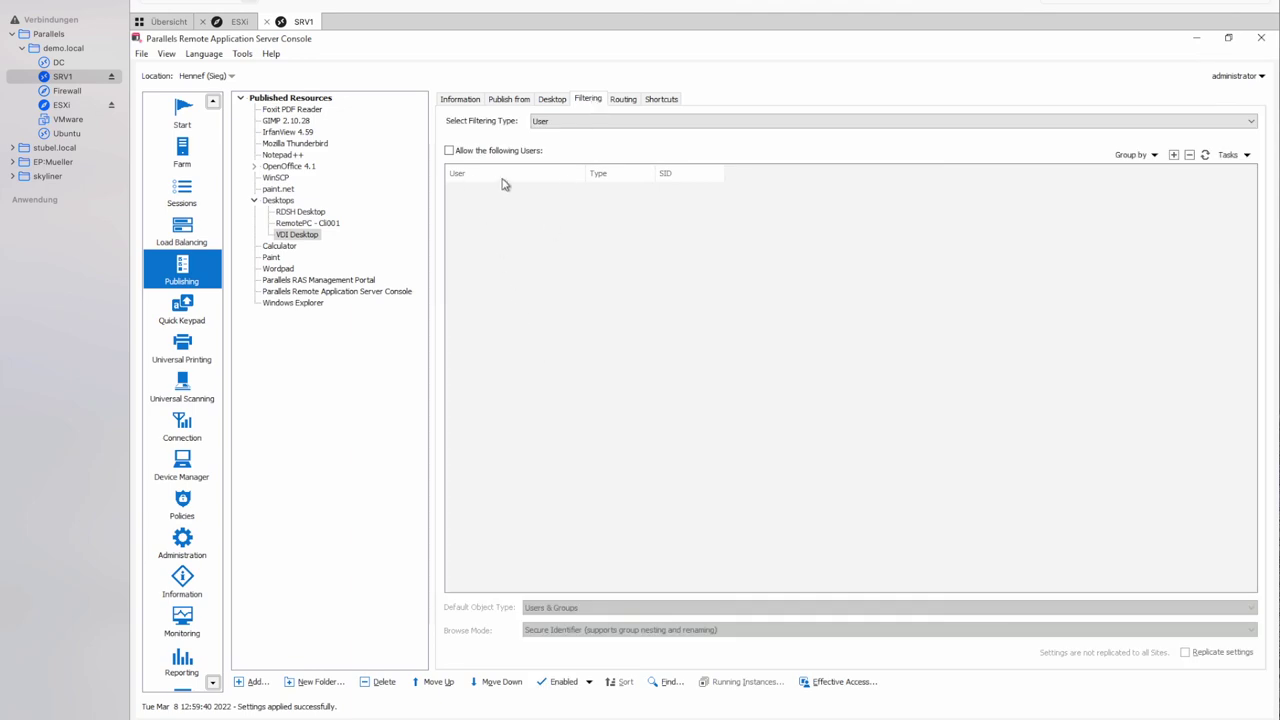
left_click(449, 151)
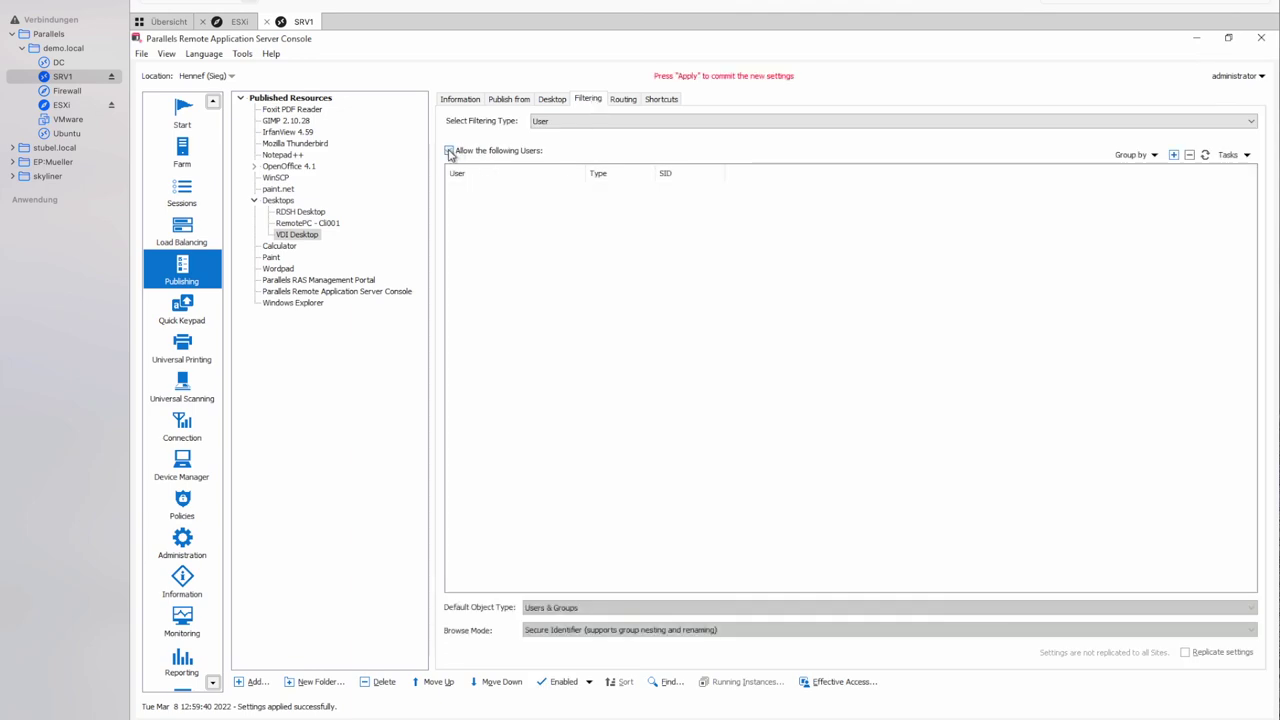
left_click(1174, 155)
type("lea")
key("Return")
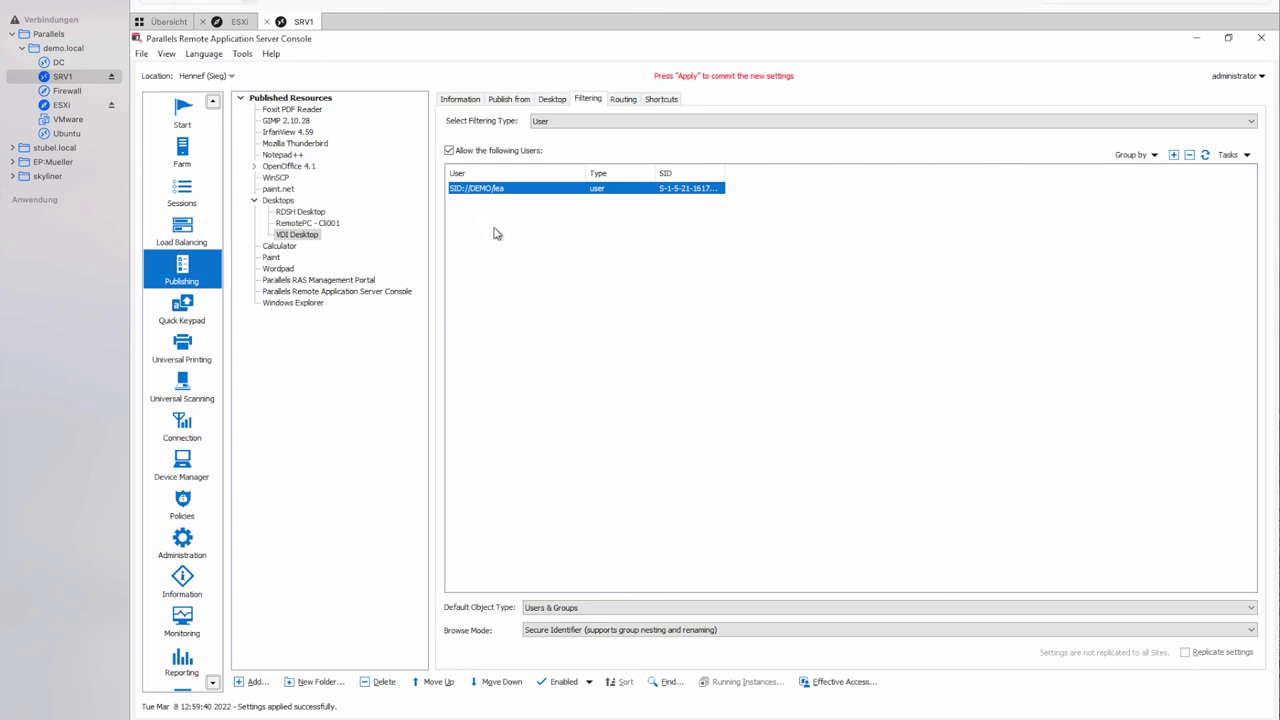
left_click(1174, 155)
type("dom")
key("Return")
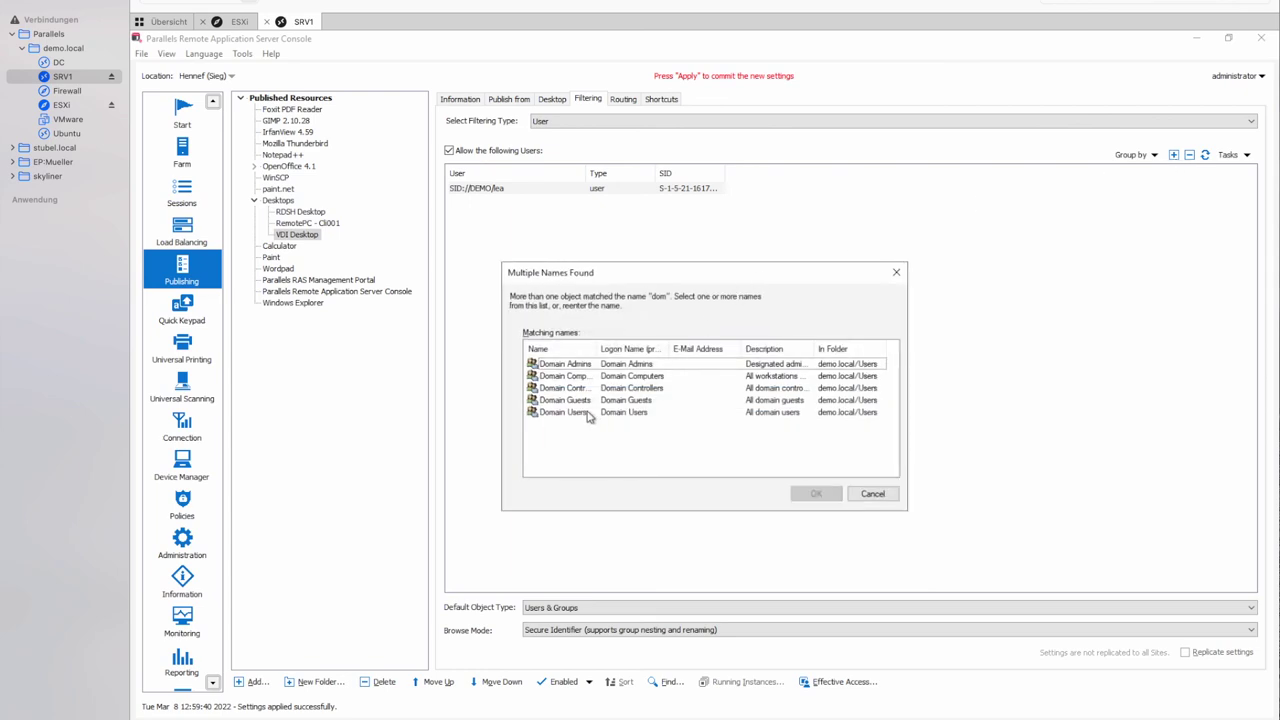
double_click(585, 413)
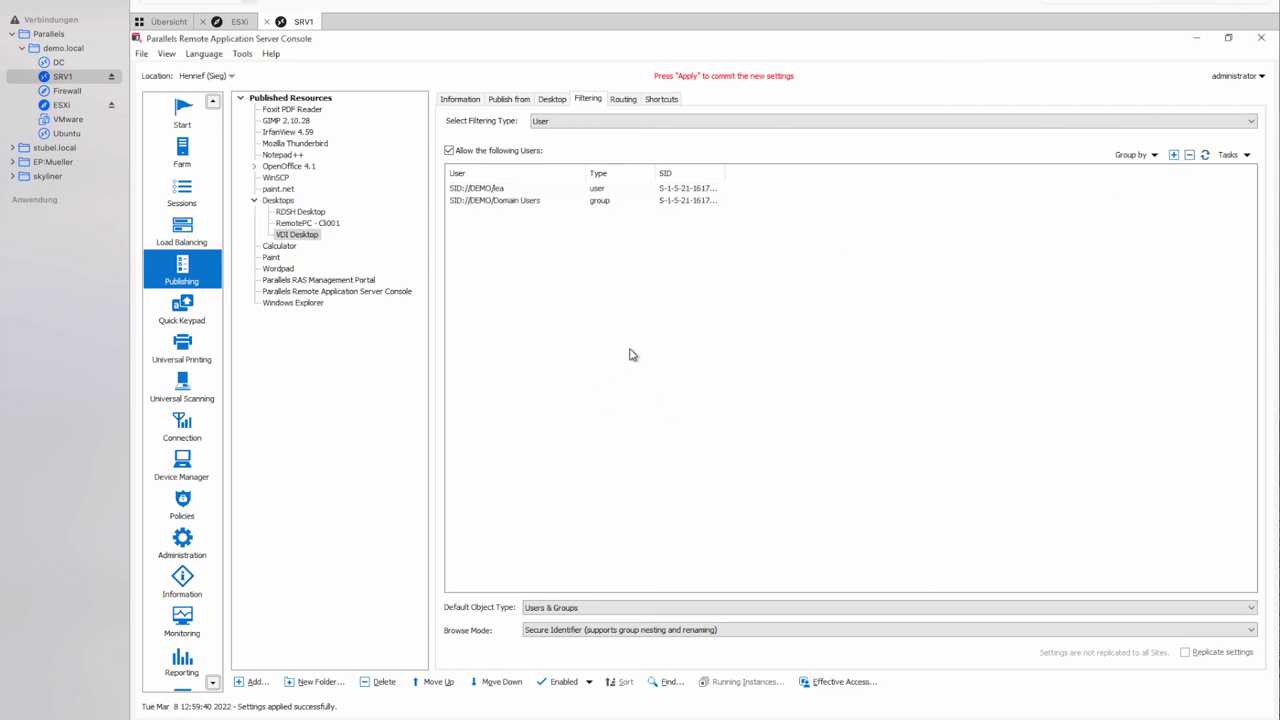
Remove both allowed entries and turn user filtering off again.
left_click(495, 202)
left_click(1189, 155)
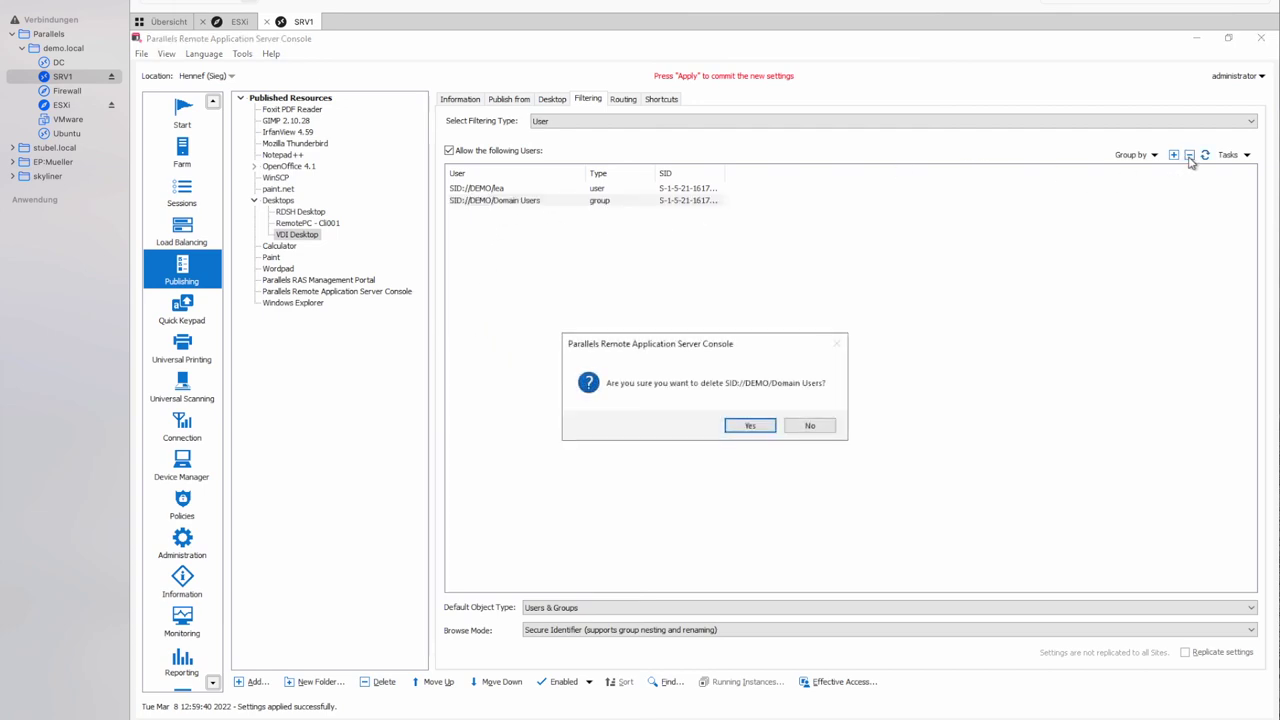
key("Return")
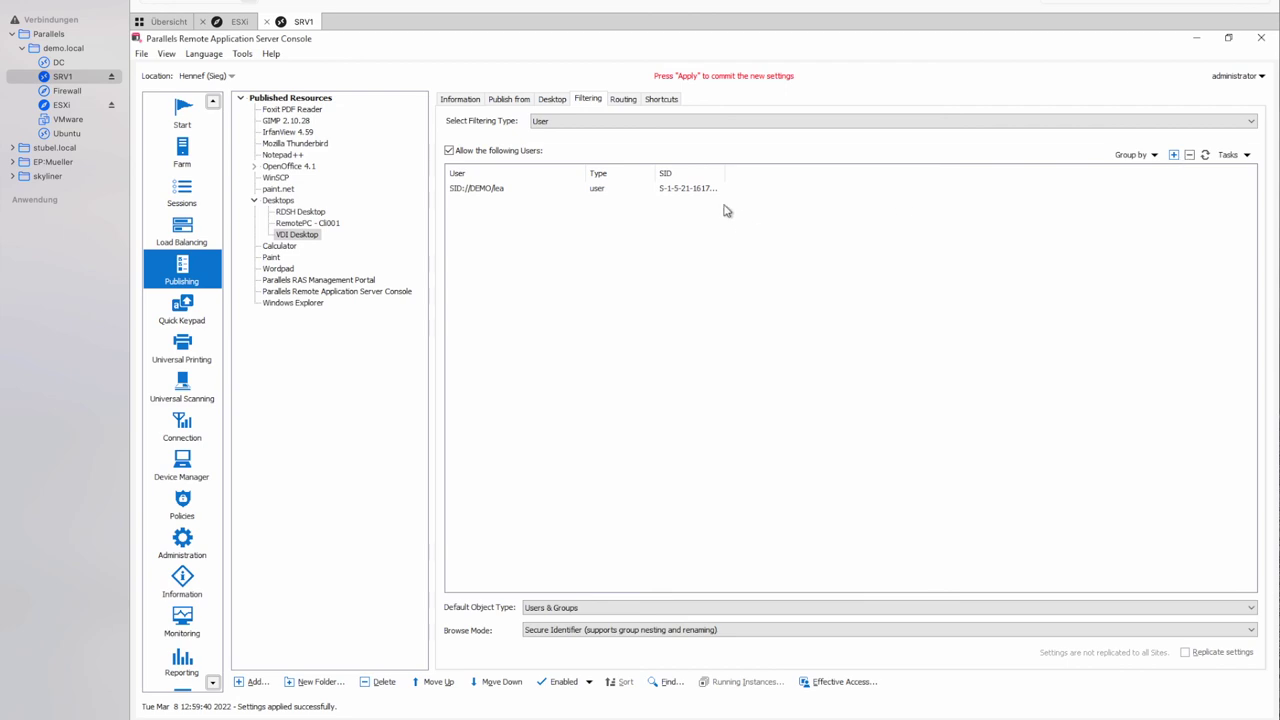
left_click(706, 192)
left_click(1189, 158)
key("Return")
left_click(470, 150)
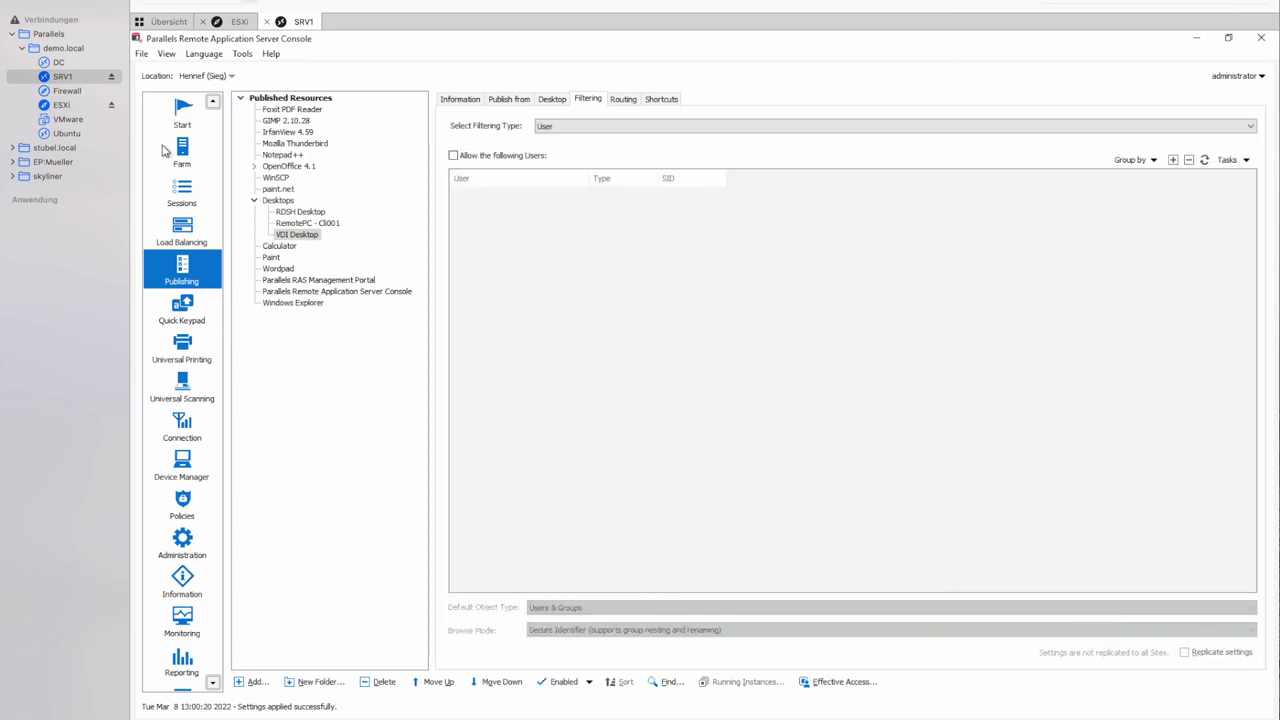
left_click(184, 150)
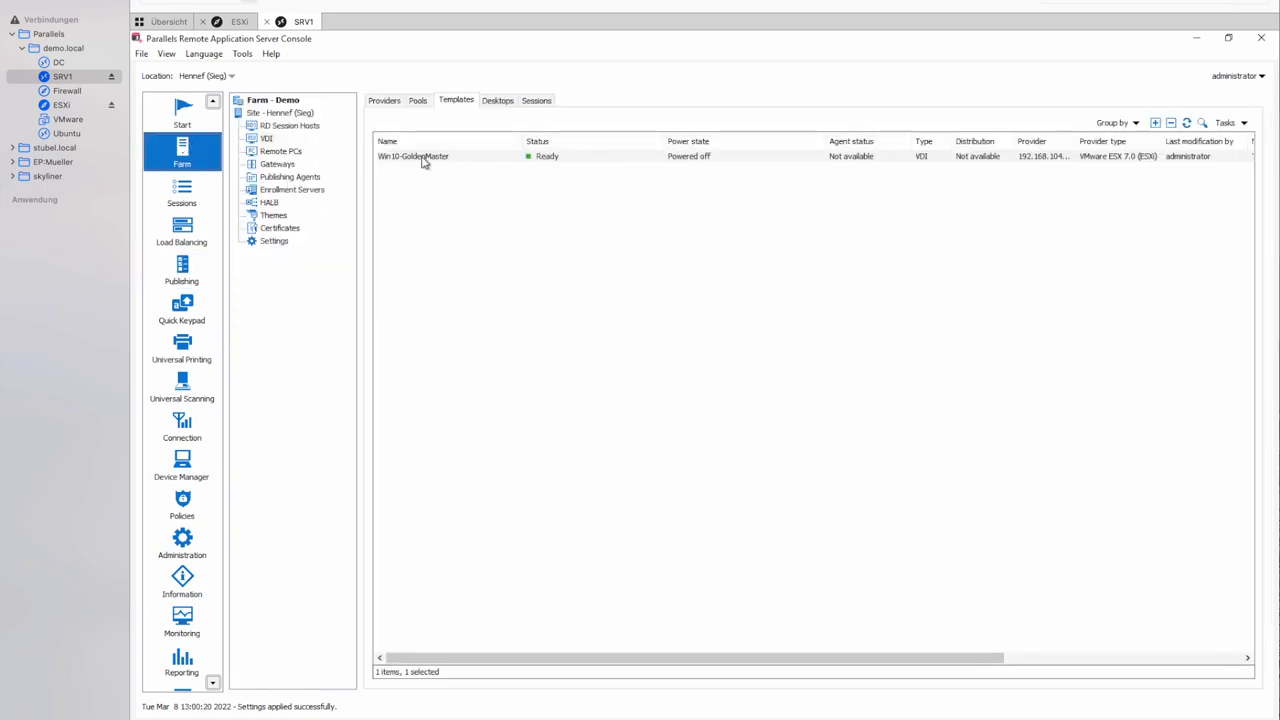
Inspect the Win10-GoldenMaster template and its VDI-1 desktop, then switch to the Mac desktop.
left_click(405, 162)
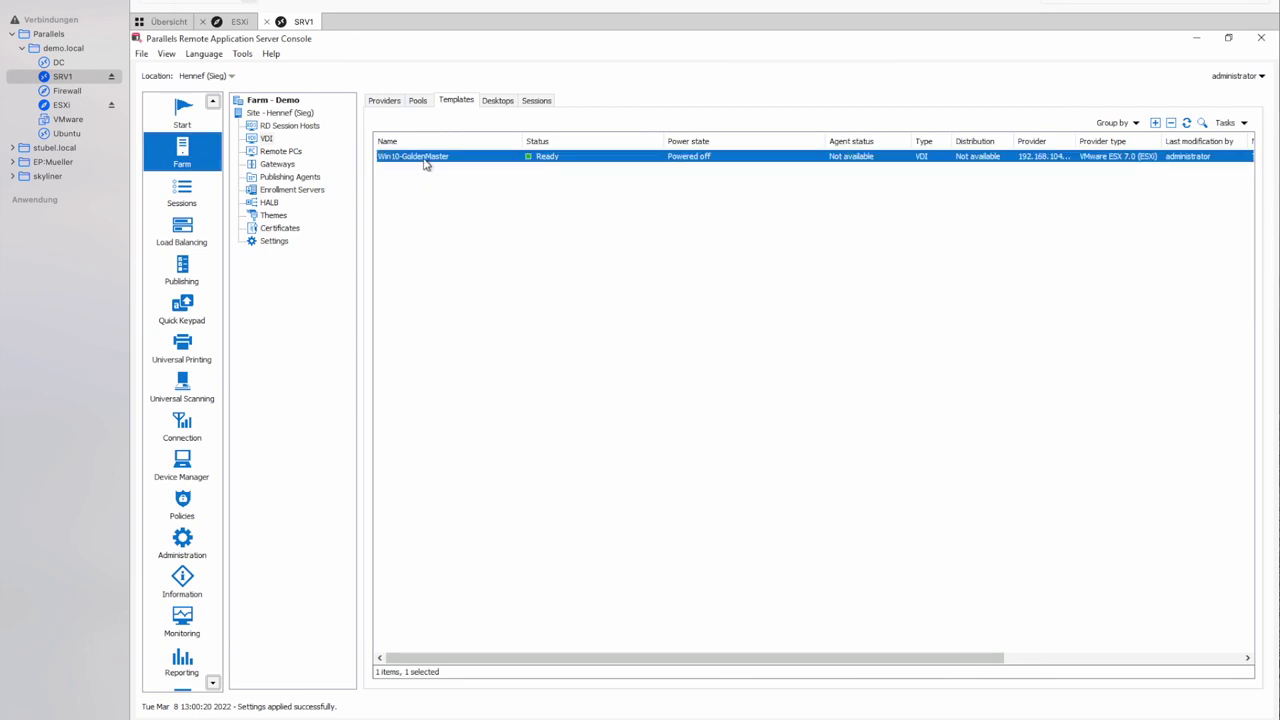
left_click(500, 102)
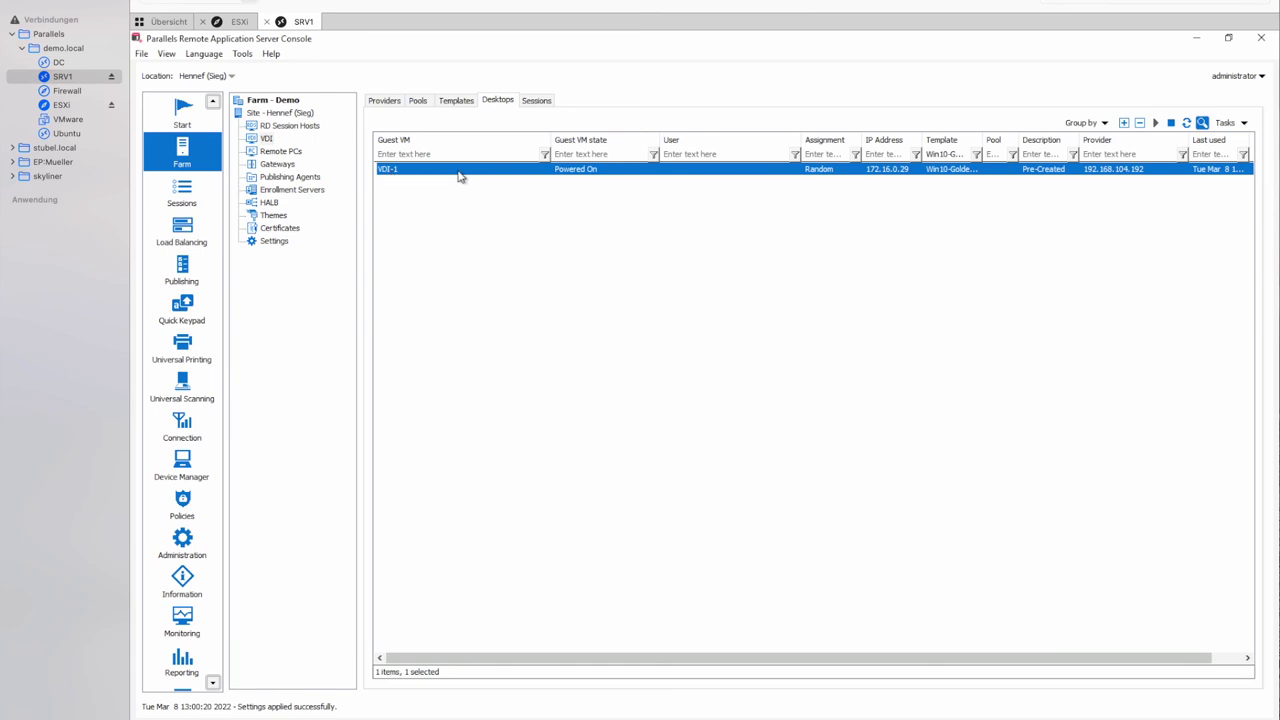
left_click(455, 104)
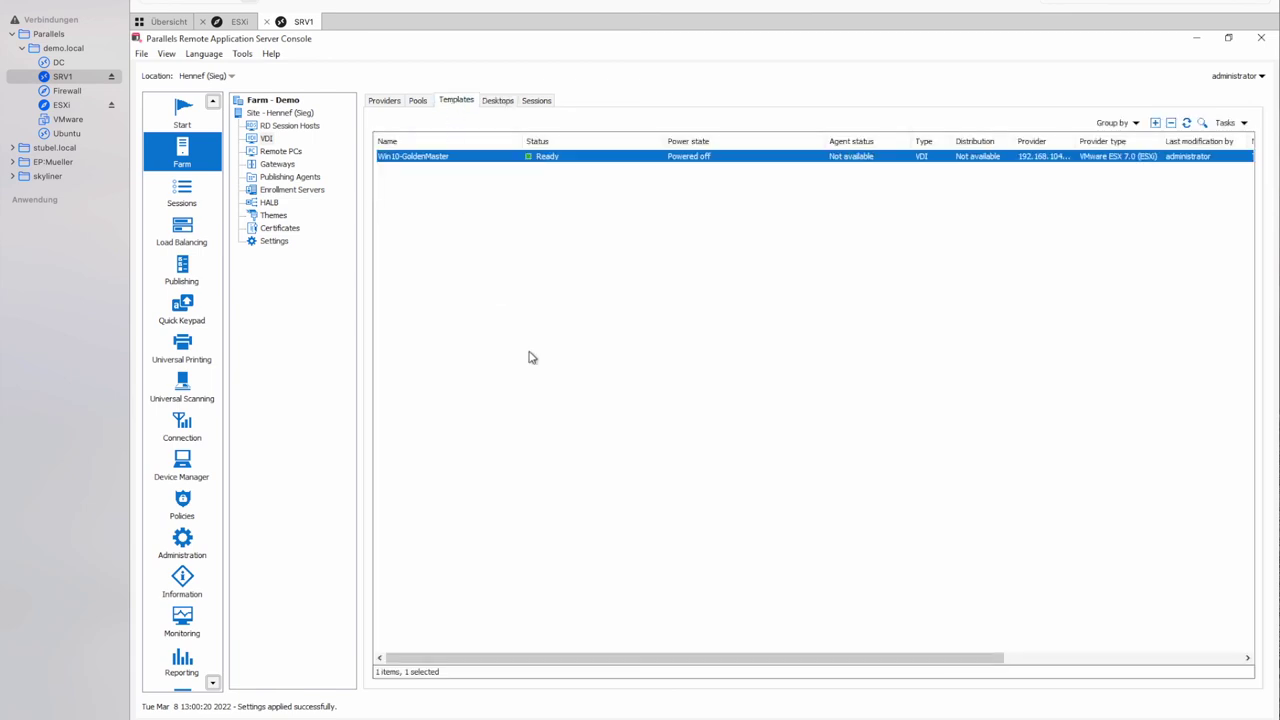
left_click(630, 397)
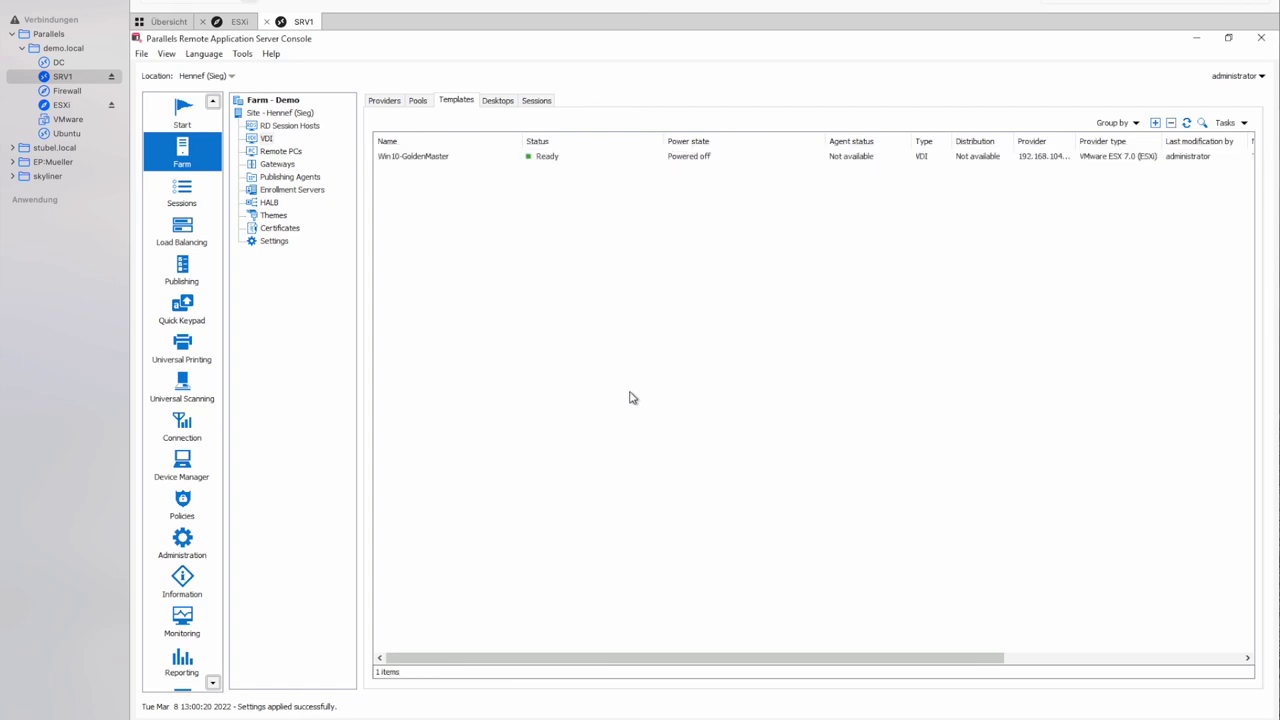
key("ctrl+Right")
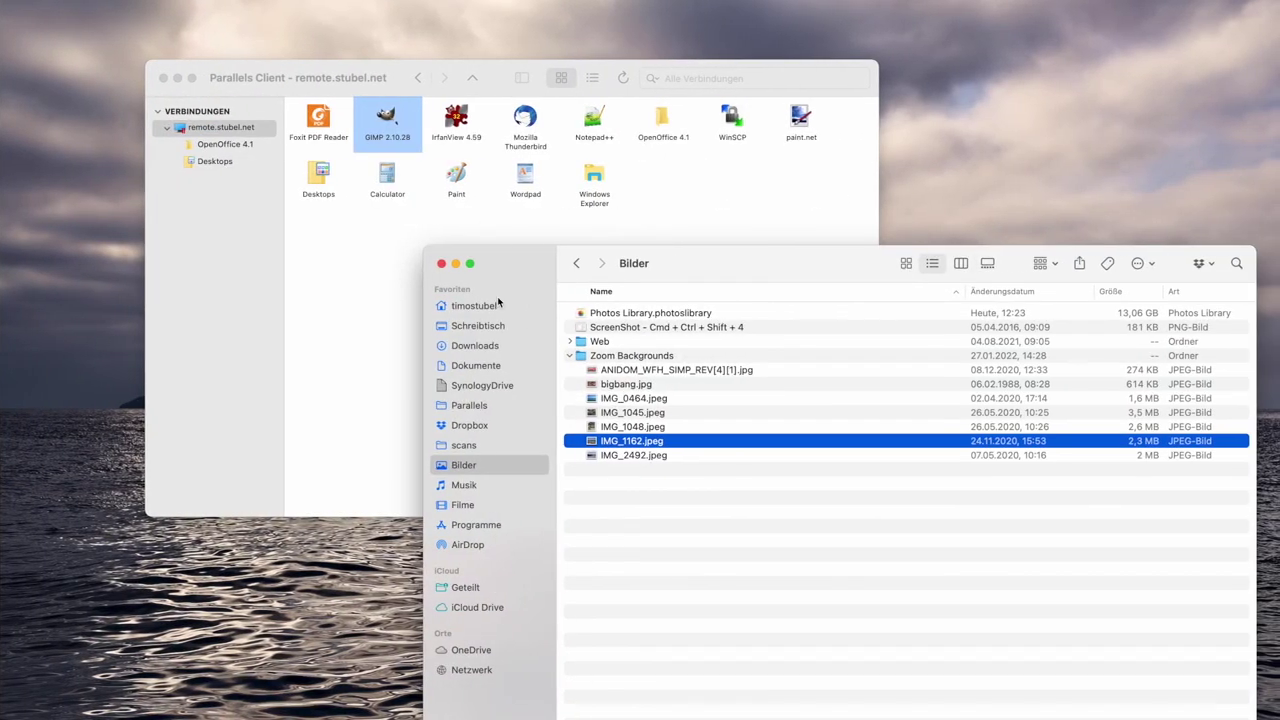
Connect to VDI Desktop from the Desktops folder in the macOS Parallels Client.
left_click(441, 263)
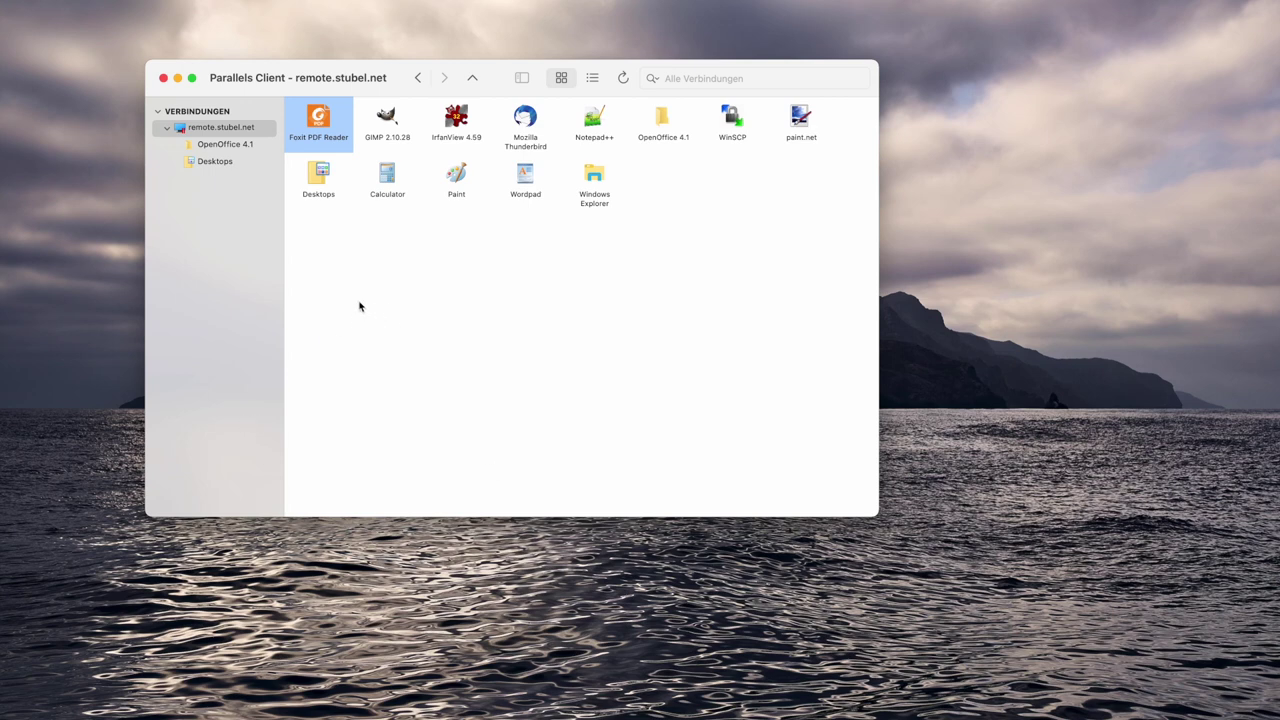
double_click(317, 190)
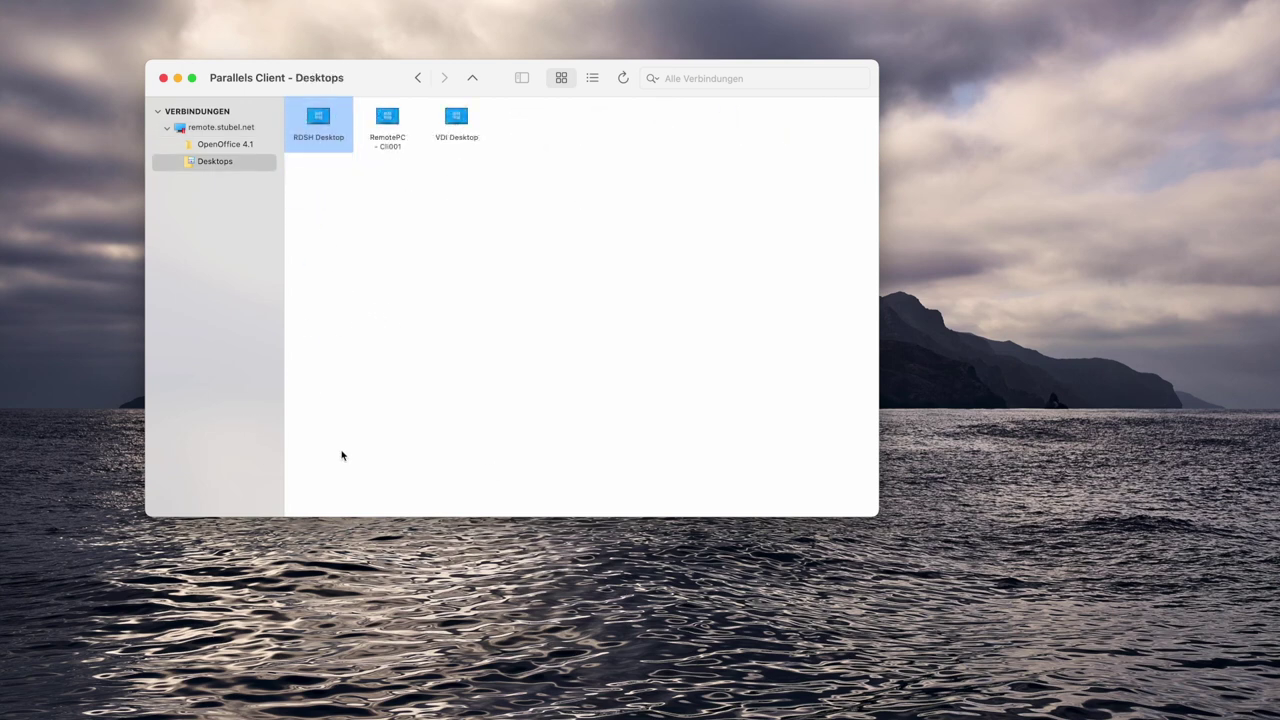
double_click(457, 118)
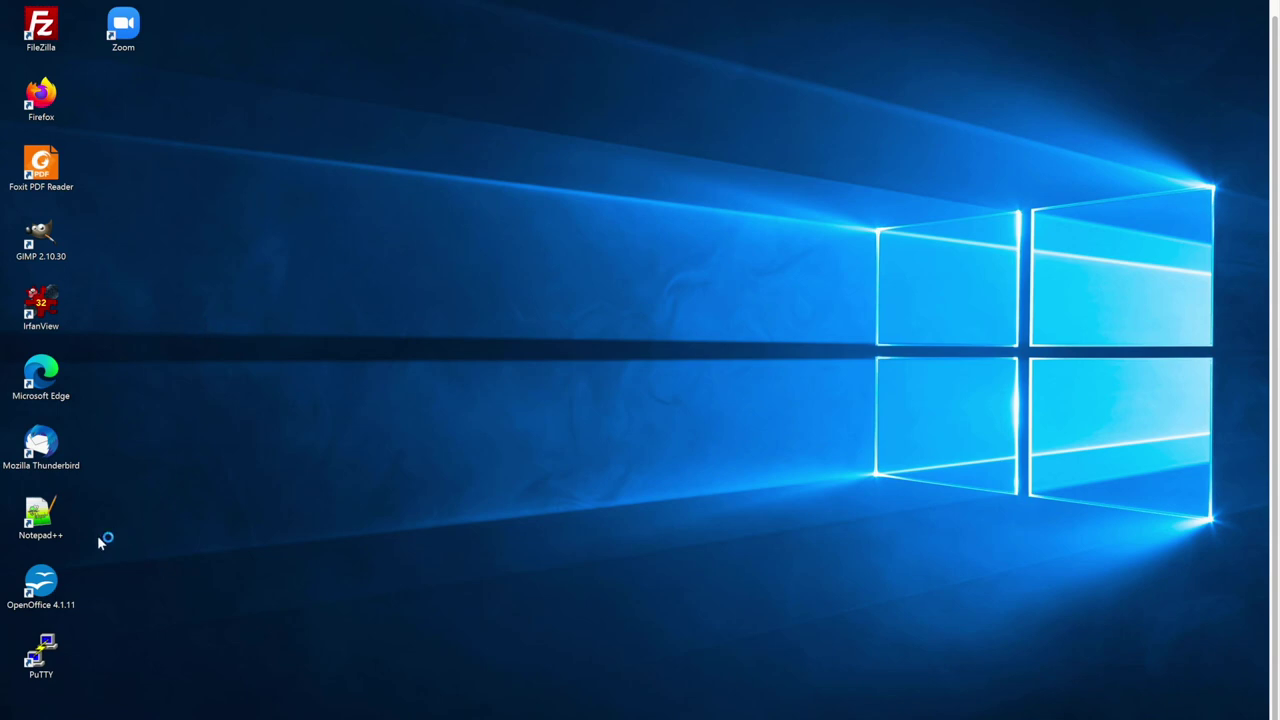
Launch Notepad++ and PuTTY in the VDI session and enlarge the Notepad++ window.
double_click(45, 520)
double_click(41, 655)
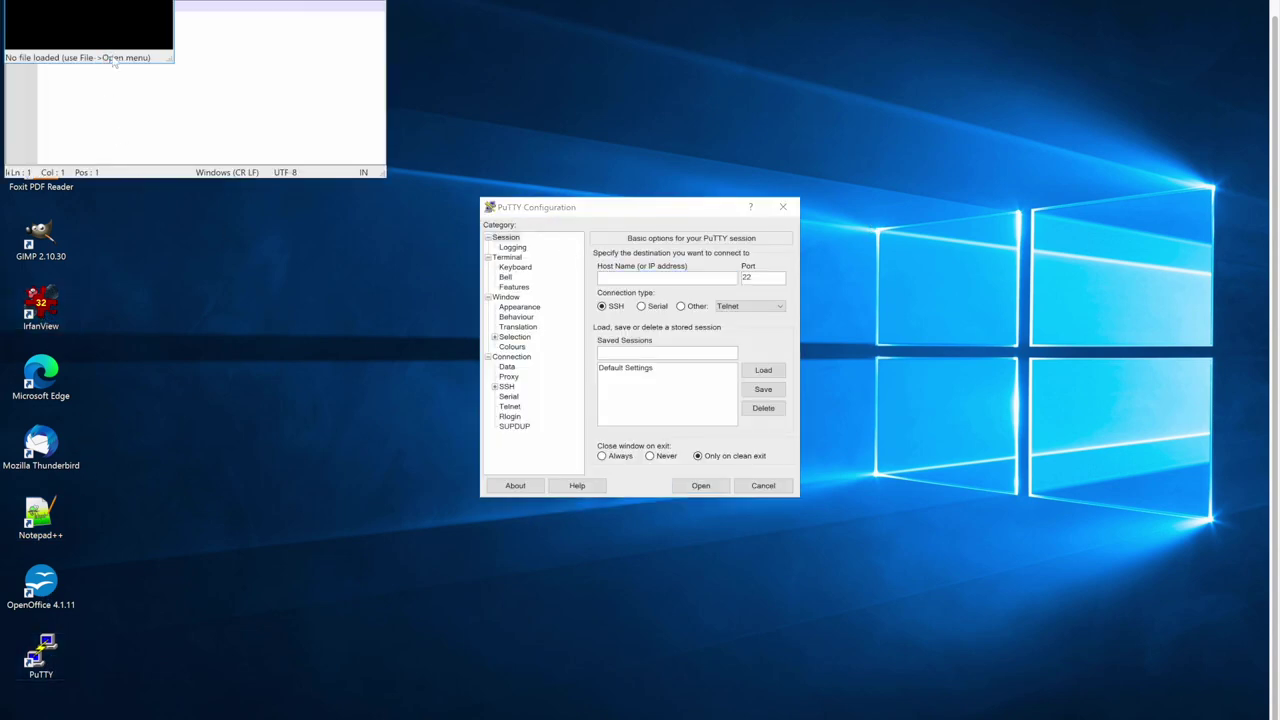
left_click_drag(170, 60, 439, 436)
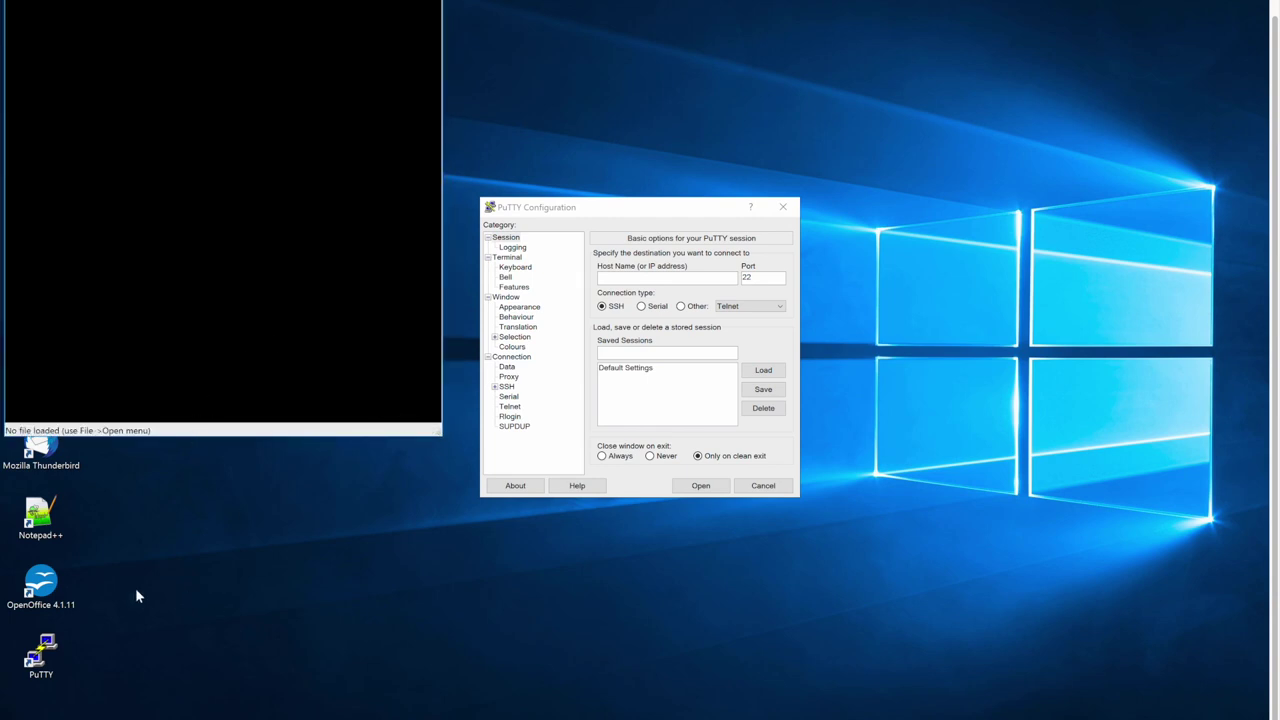
Start OpenOffice 4.1.11 past its welcome page, then return to the Mac desktop.
left_click(41, 583)
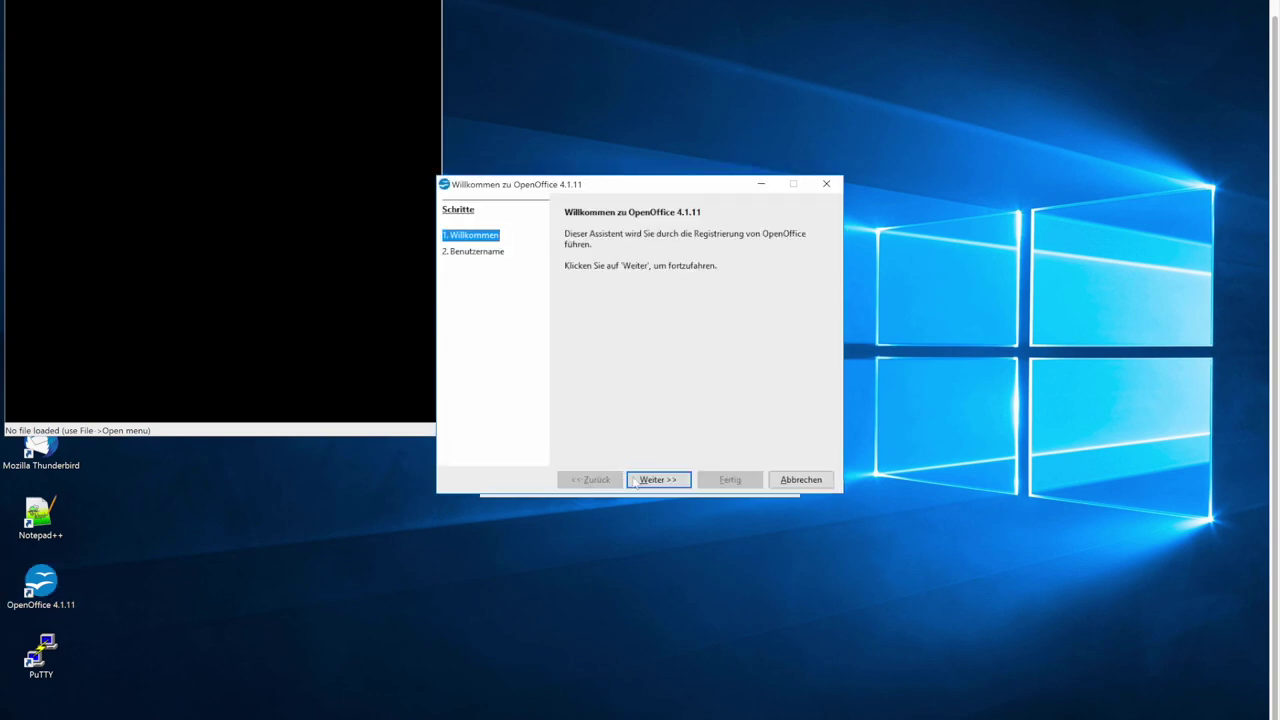
left_click(647, 480)
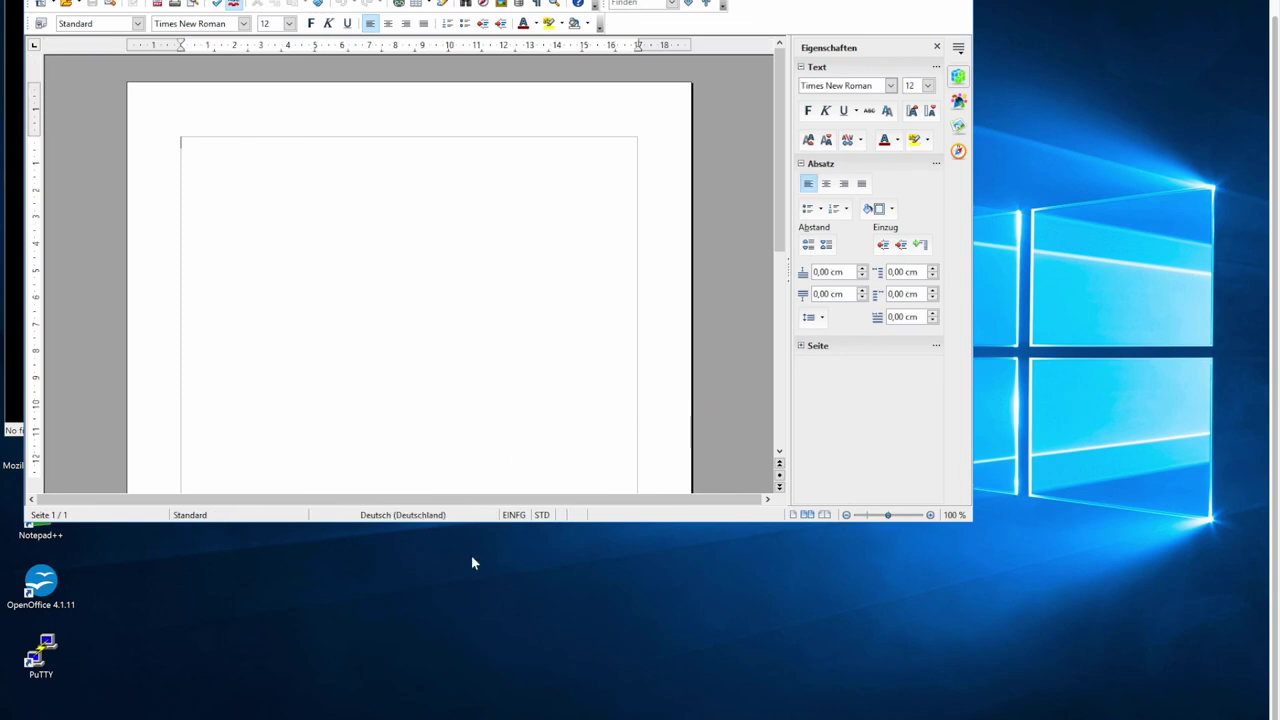
key("ctrl+Left")
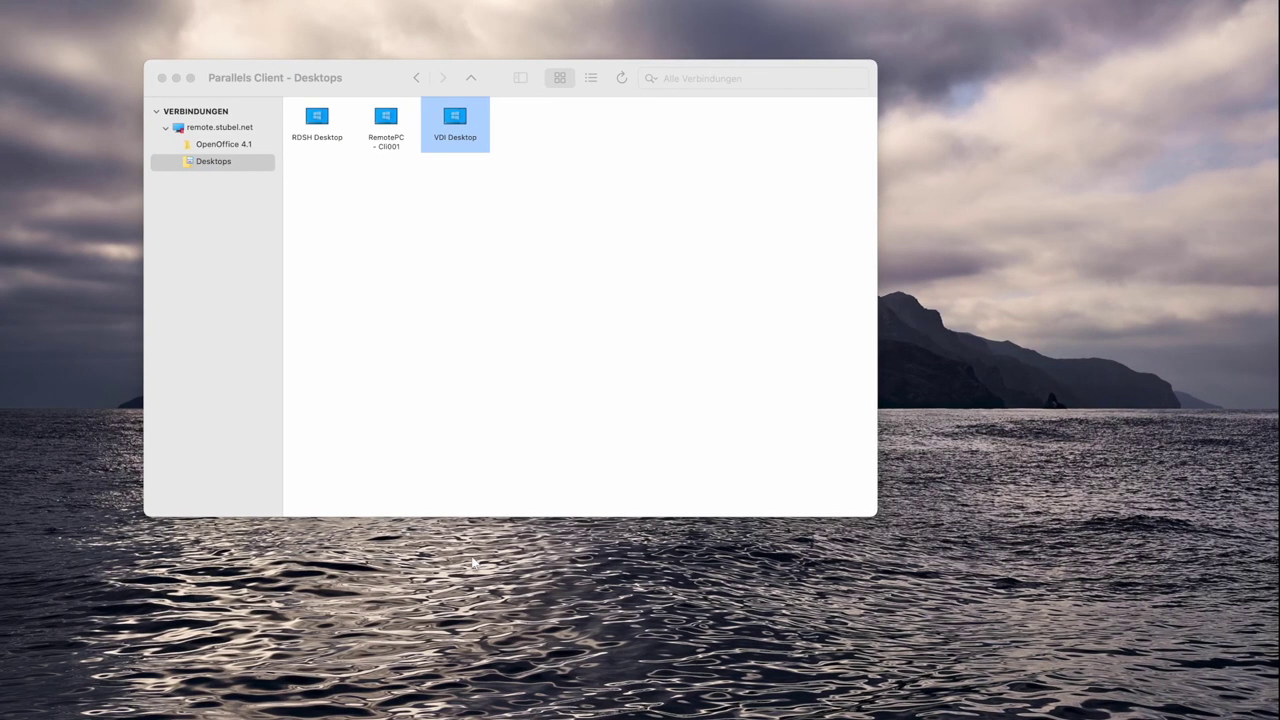
Open a remote connection tab to the Ubuntu machine from the full-screen space.
key("ctrl+Left")
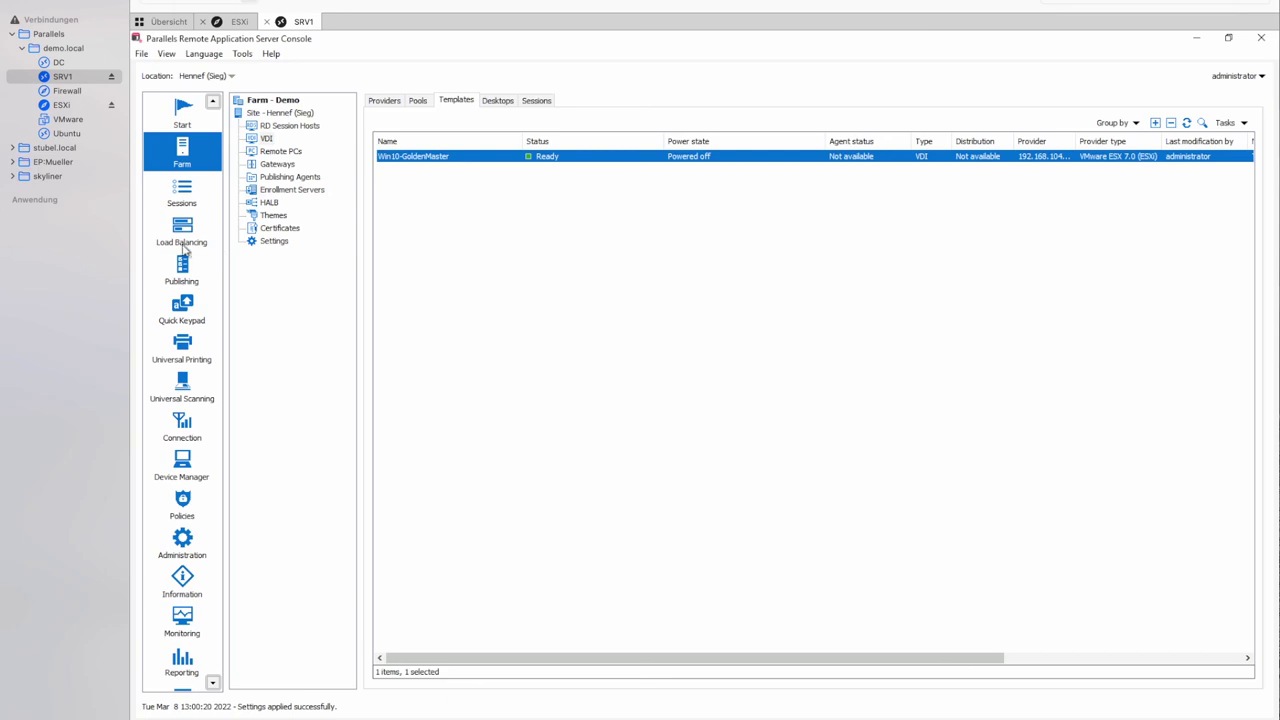
double_click(64, 134)
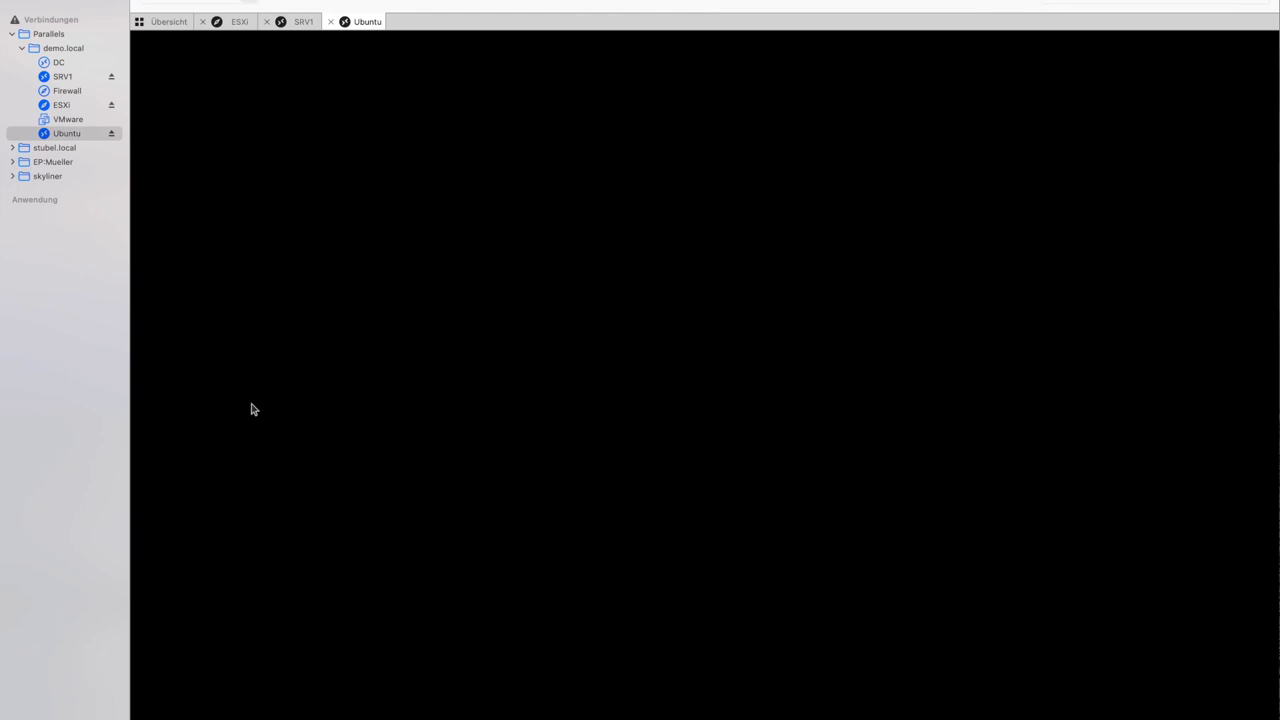
Enter the account password on Ubuntu and launch Parallels Client by searching 'parall'.
type("*********")
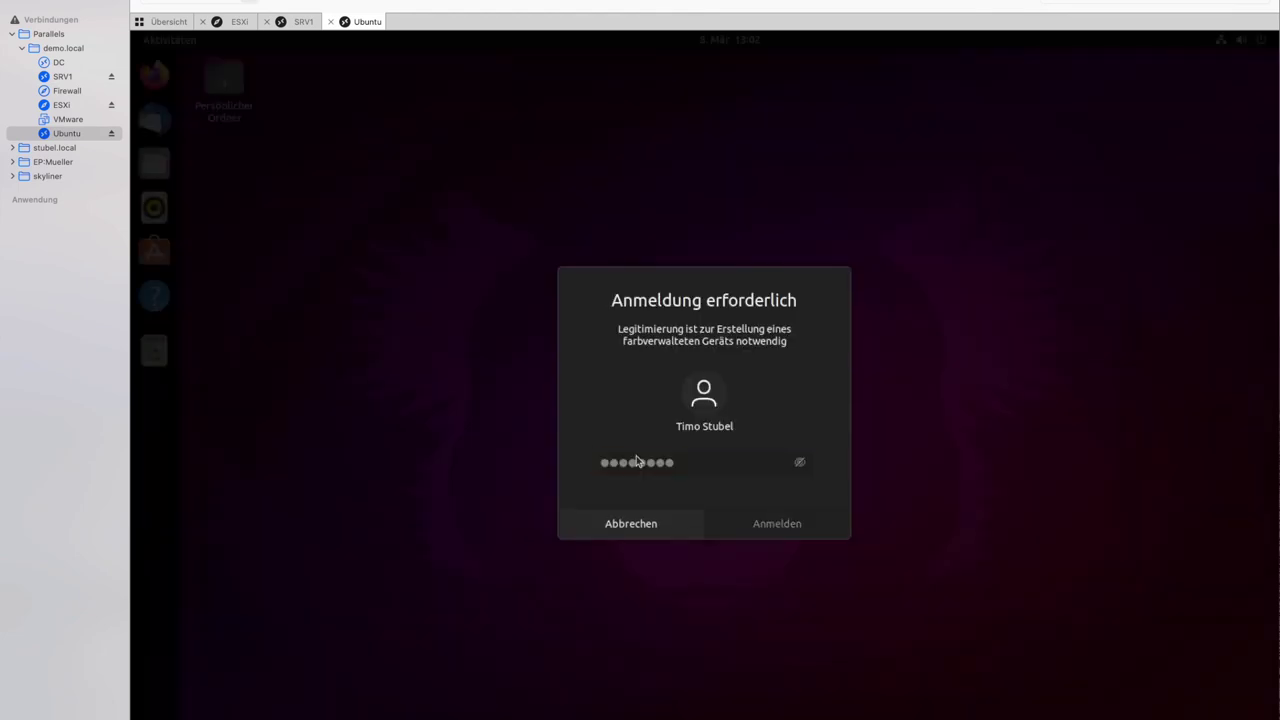
key("Return")
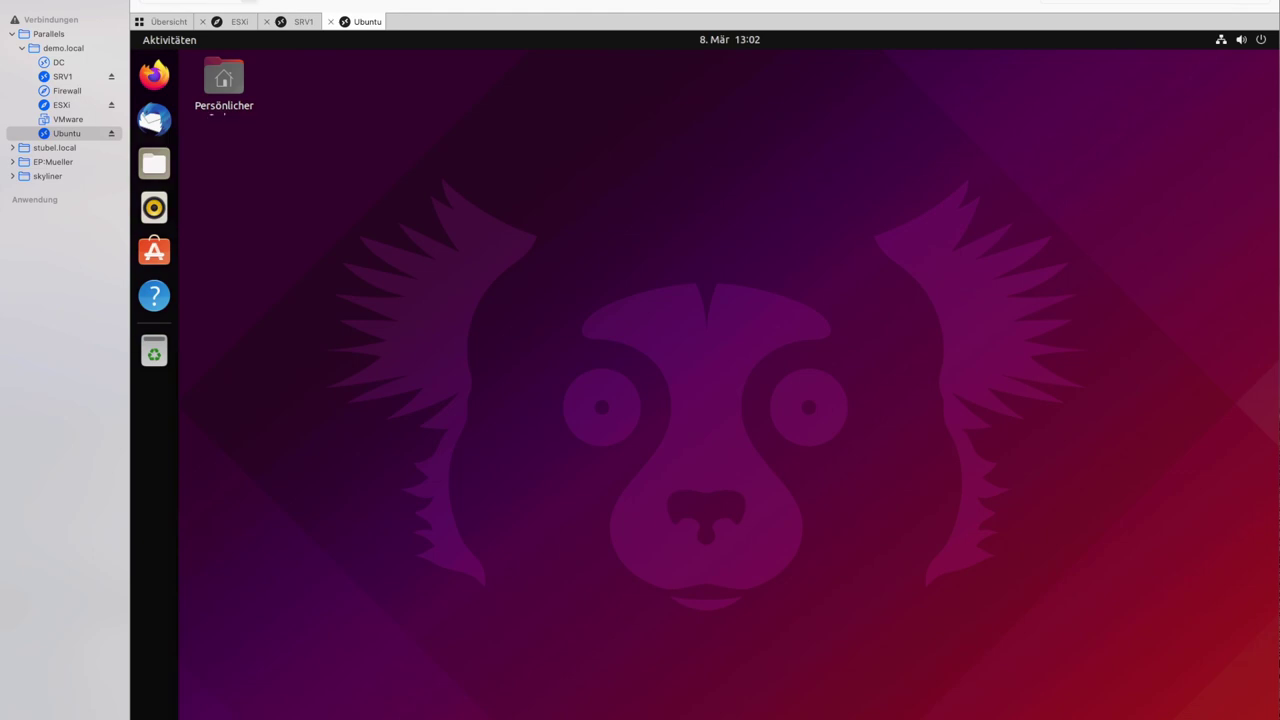
key("super")
type("parall")
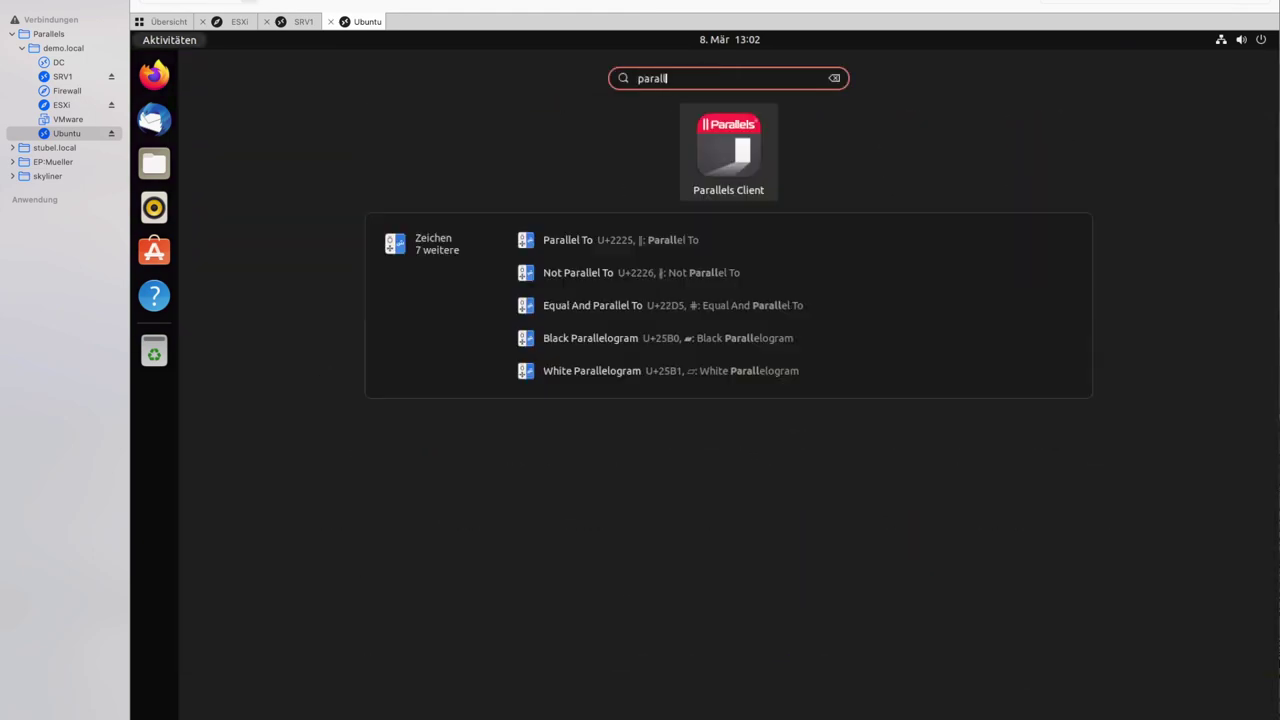
key("Return")
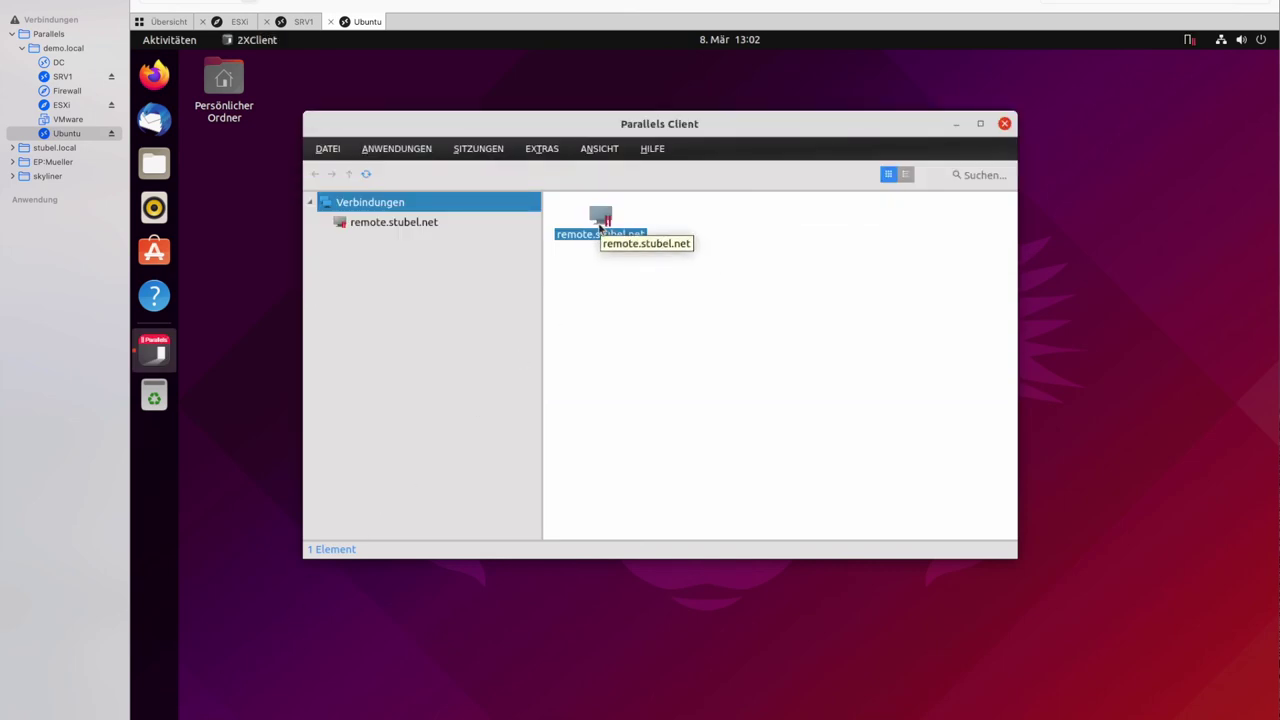
Launch VDI Desktop from the farm's Desktops folder in the Ubuntu Parallels Client.
double_click(600, 225)
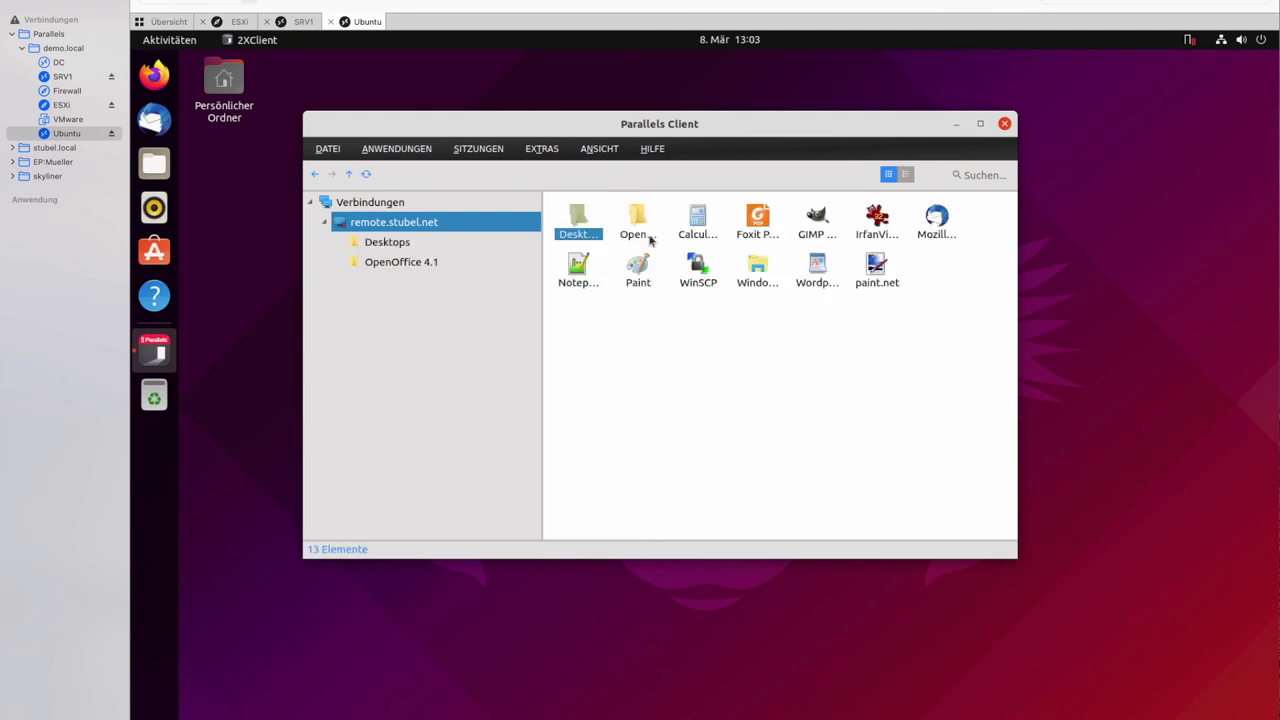
double_click(578, 222)
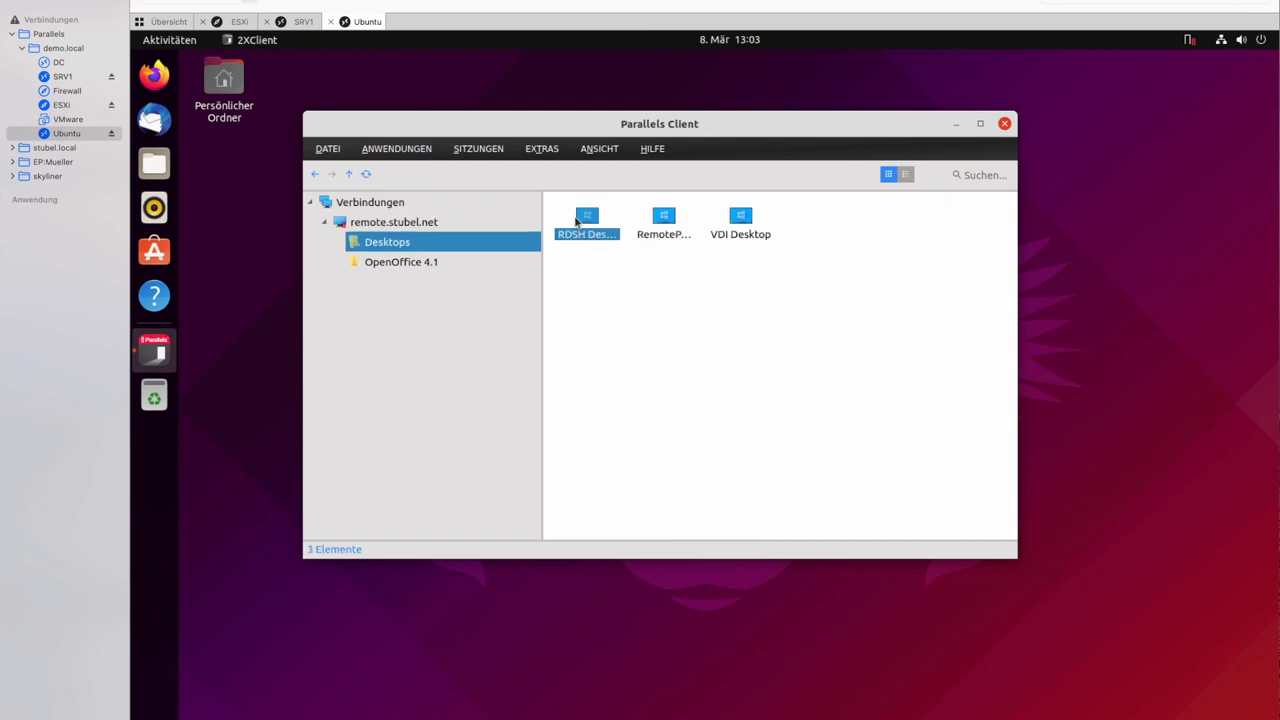
double_click(742, 222)
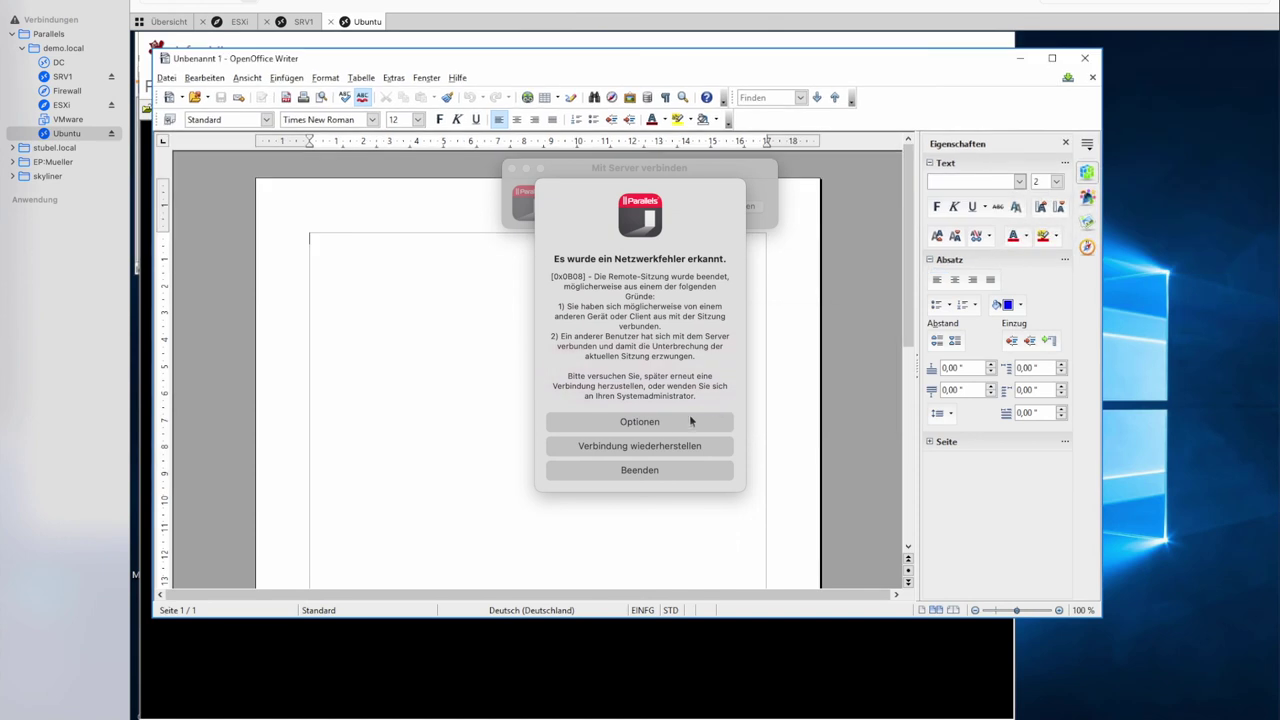
Dismiss the network error and close Writer, IrfanView, PuTTY and Notepad++, declining its update.
left_click(664, 472)
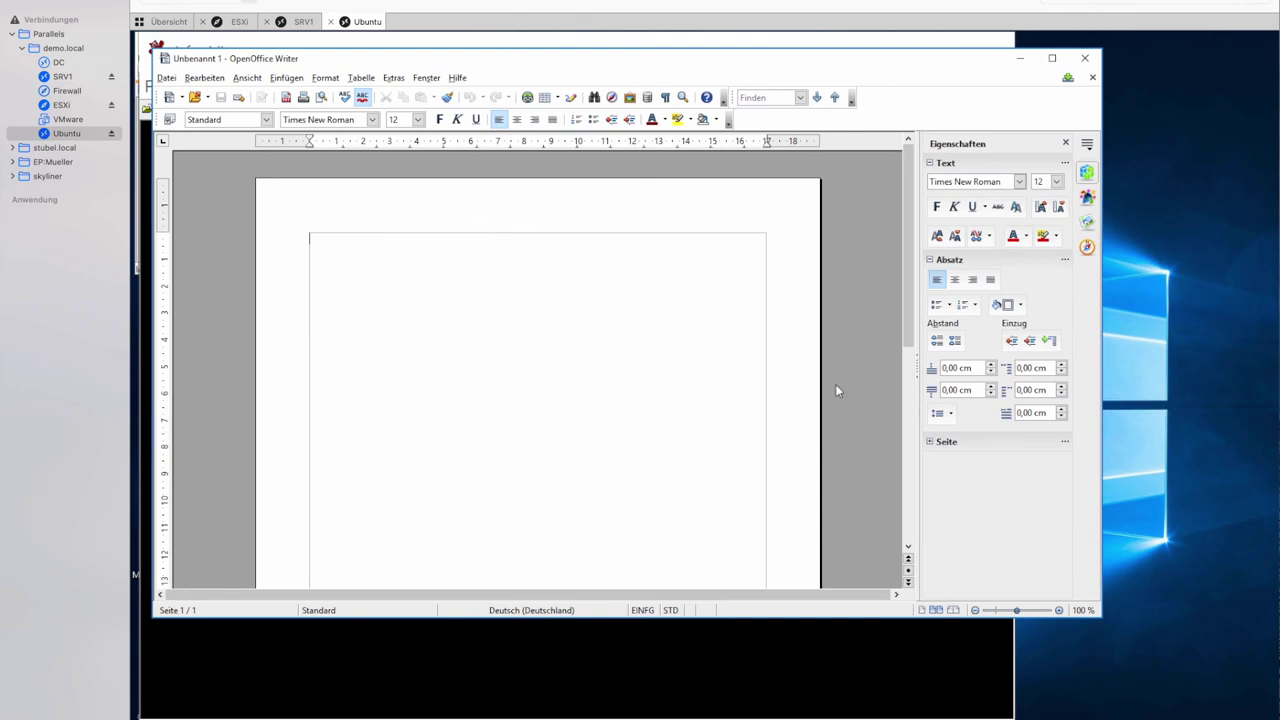
left_click(1084, 58)
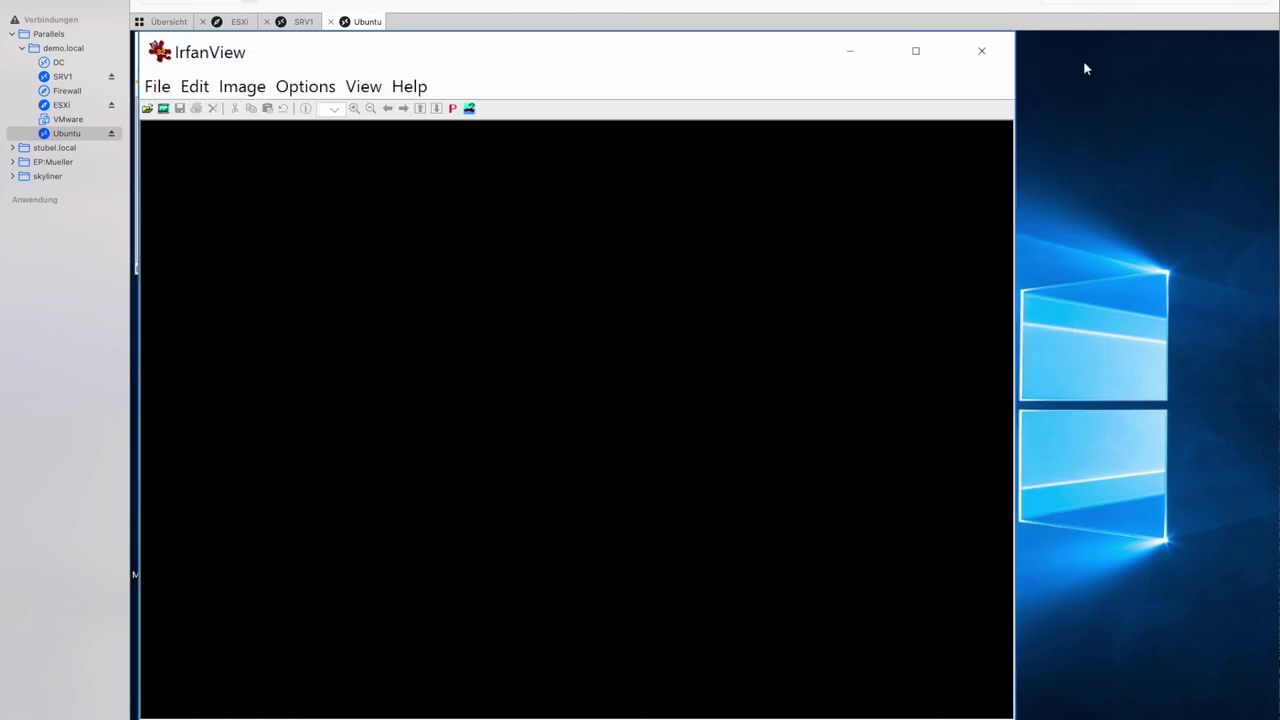
left_click(983, 52)
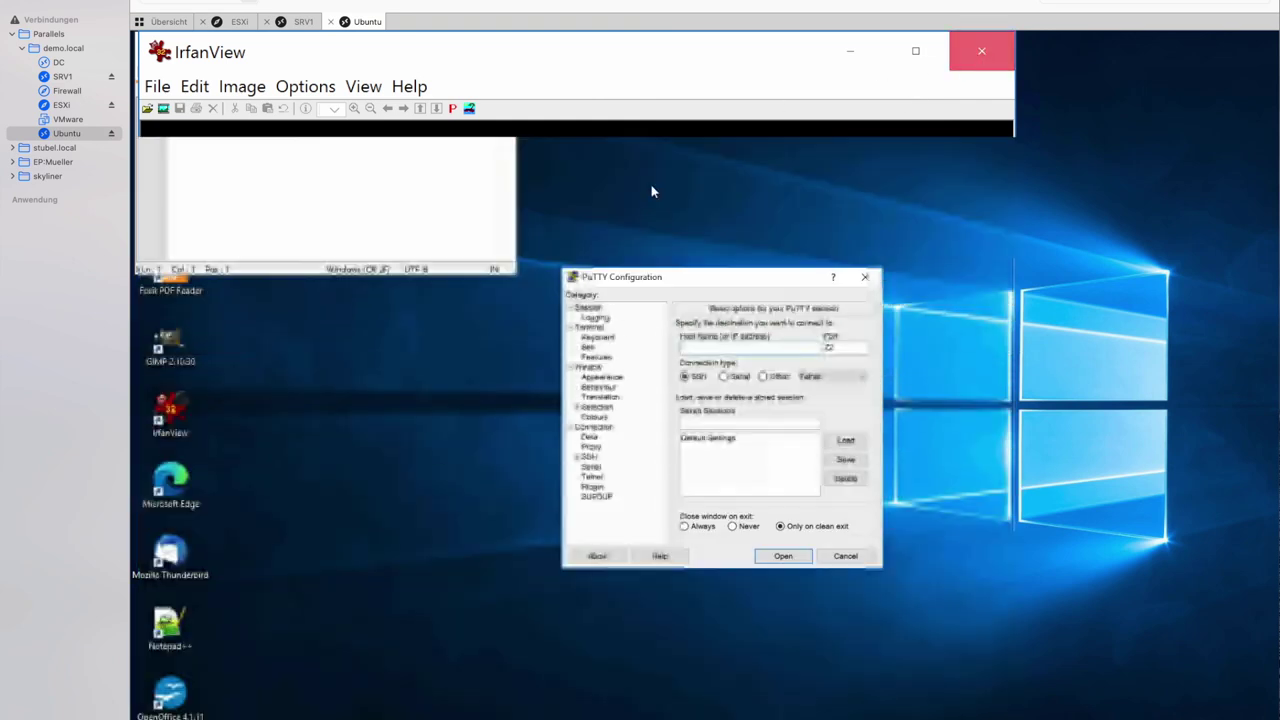
left_click_drag(668, 281, 762, 192)
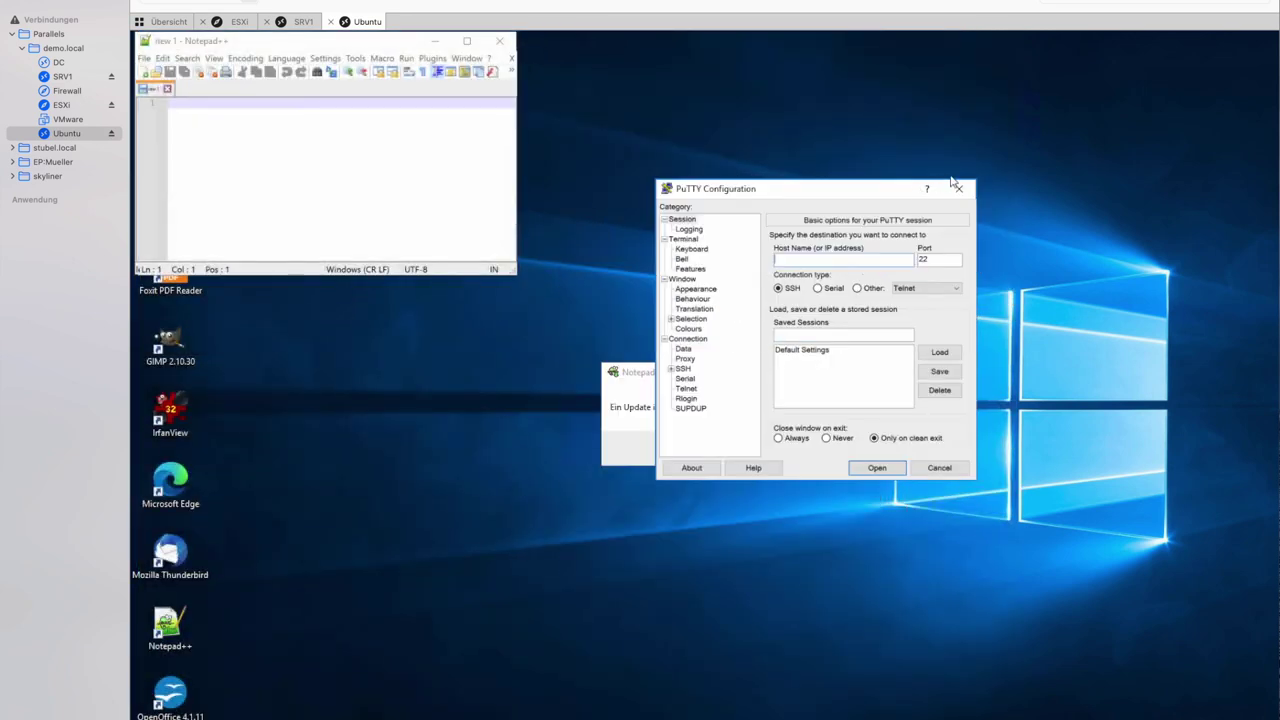
left_click(959, 191)
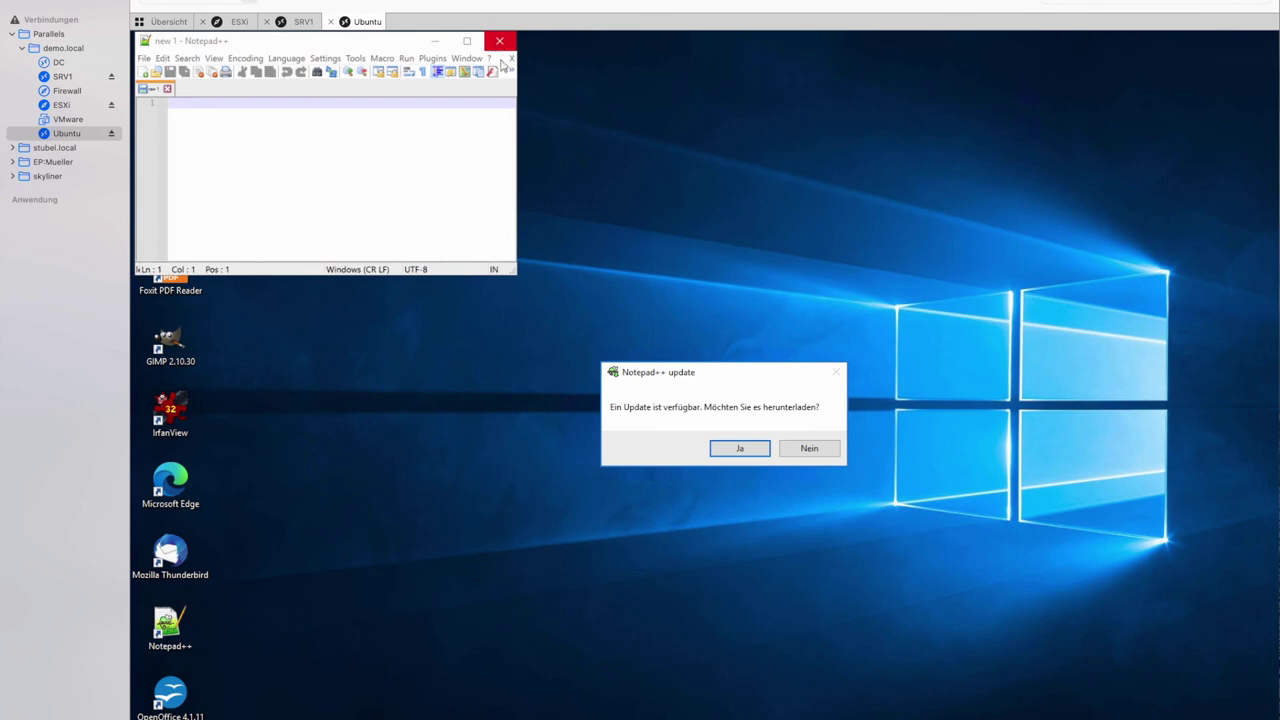
left_click(810, 449)
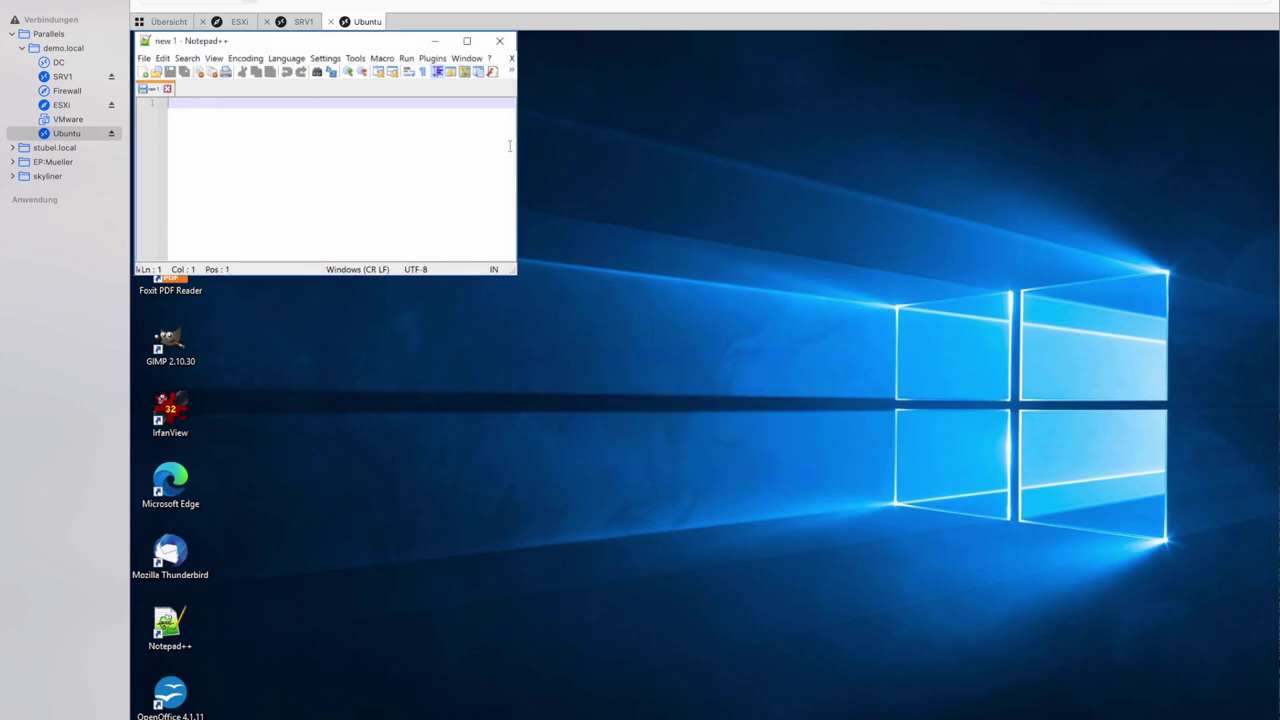
left_click(500, 43)
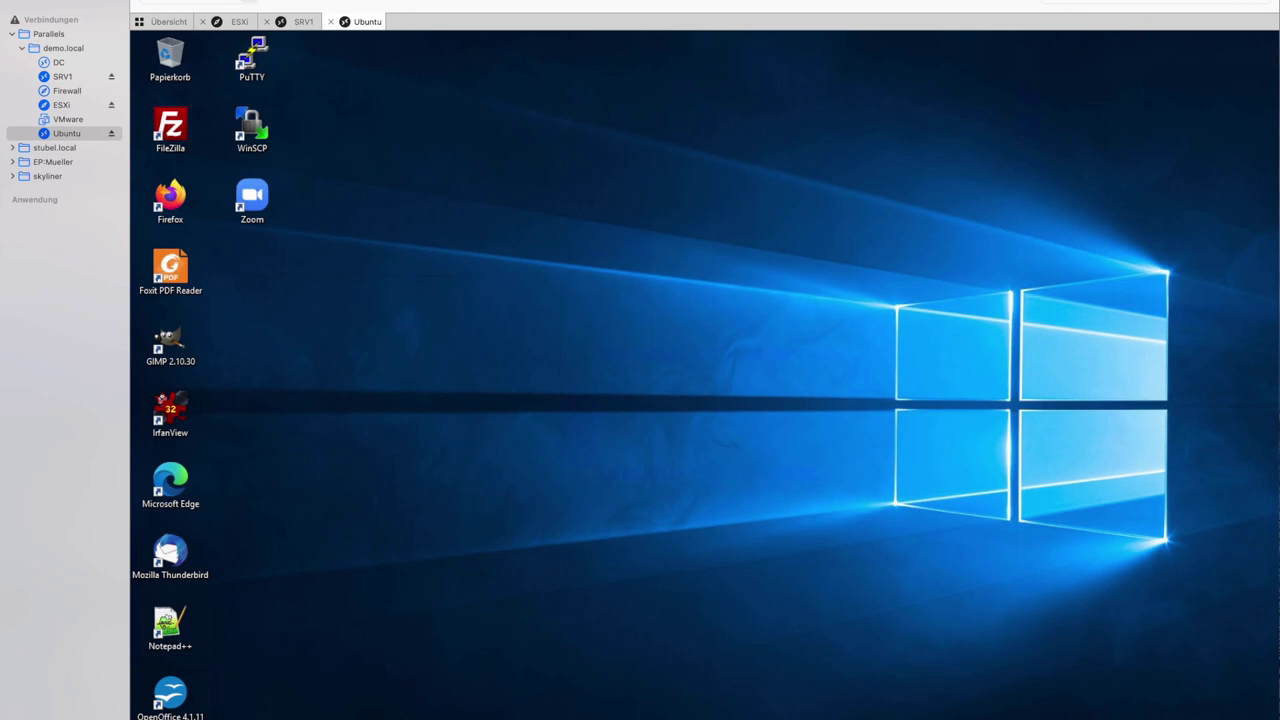
Sign out of the Windows 10 session and return to the SRV1 RAS console.
key("super")
left_click(176, 361)
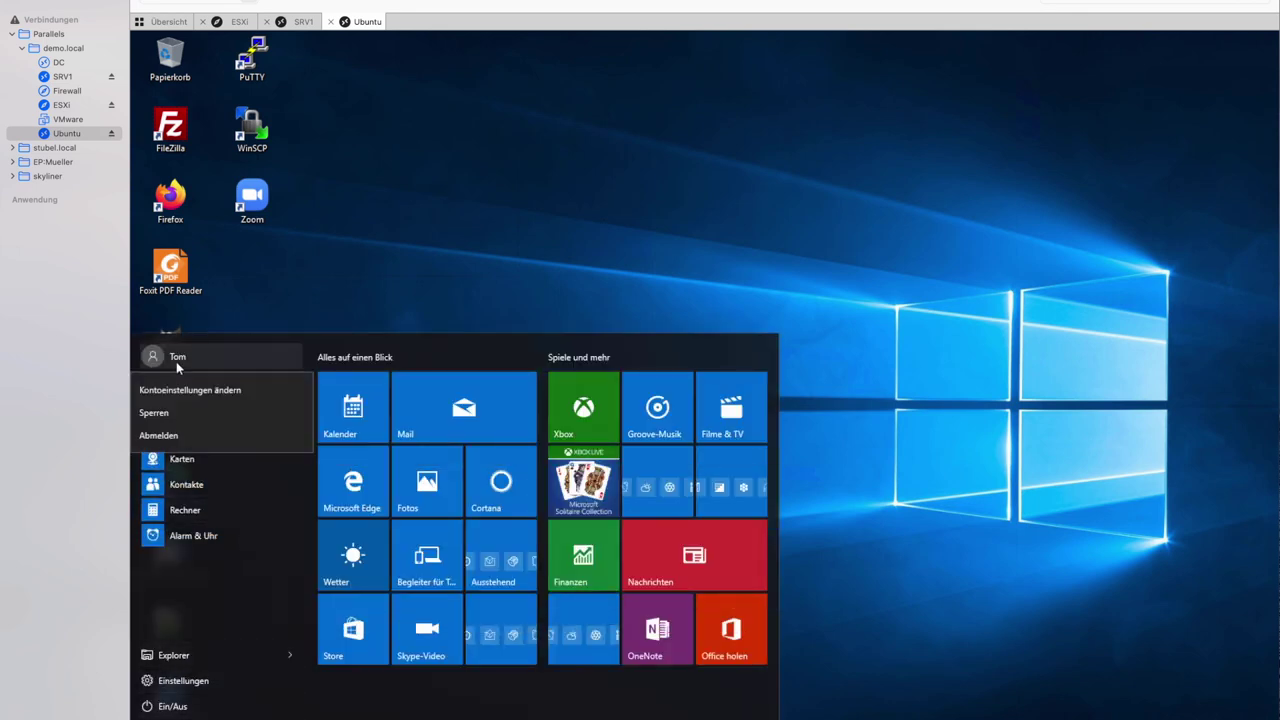
left_click(186, 436)
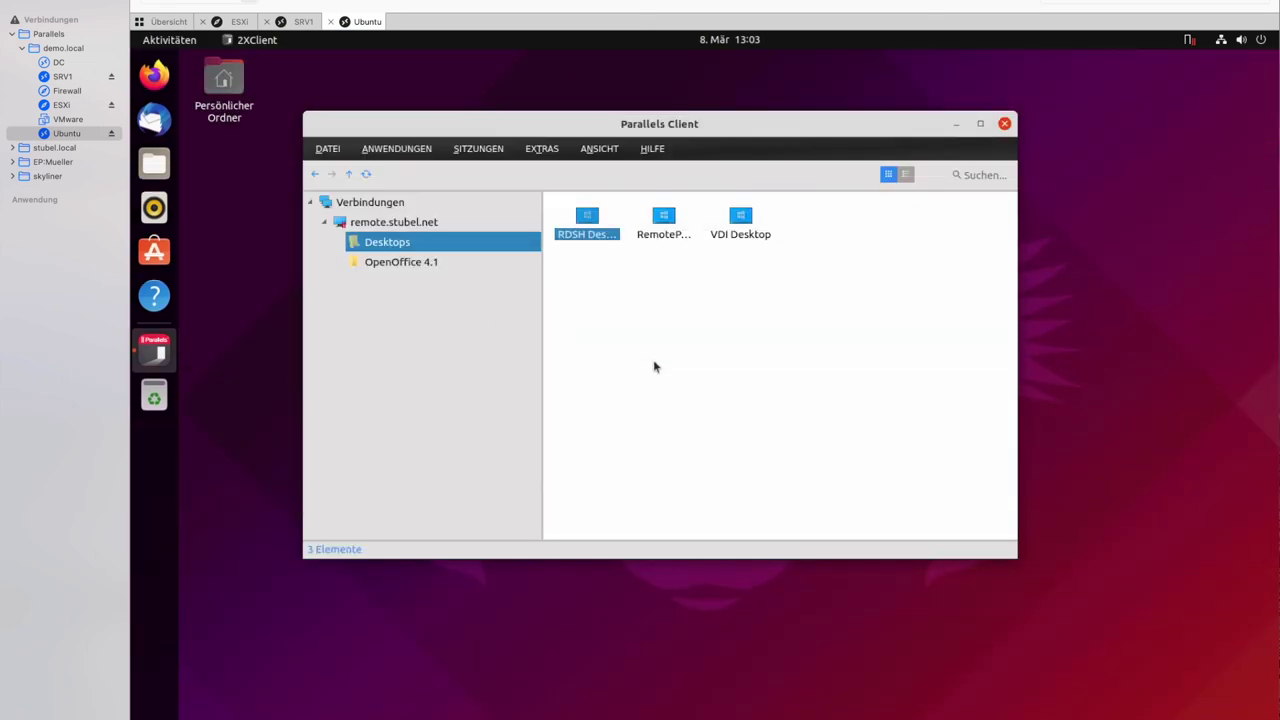
left_click_drag(764, 128, 817, 132)
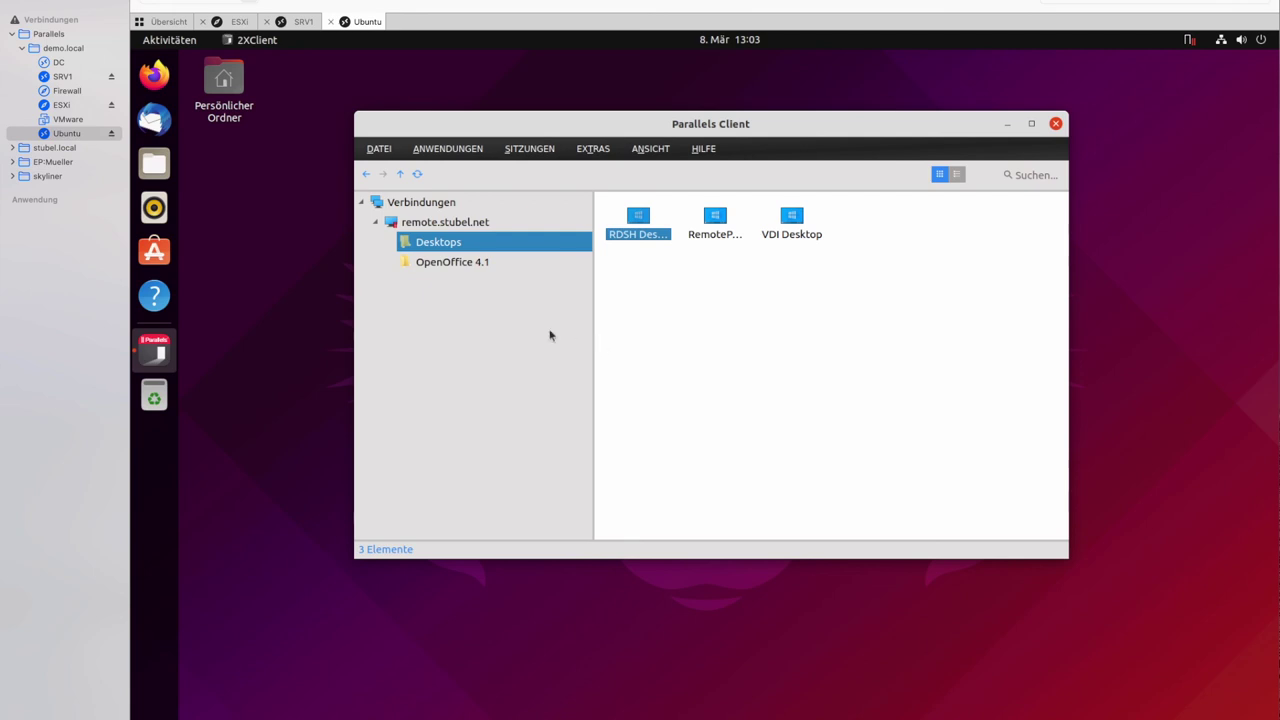
left_click(63, 77)
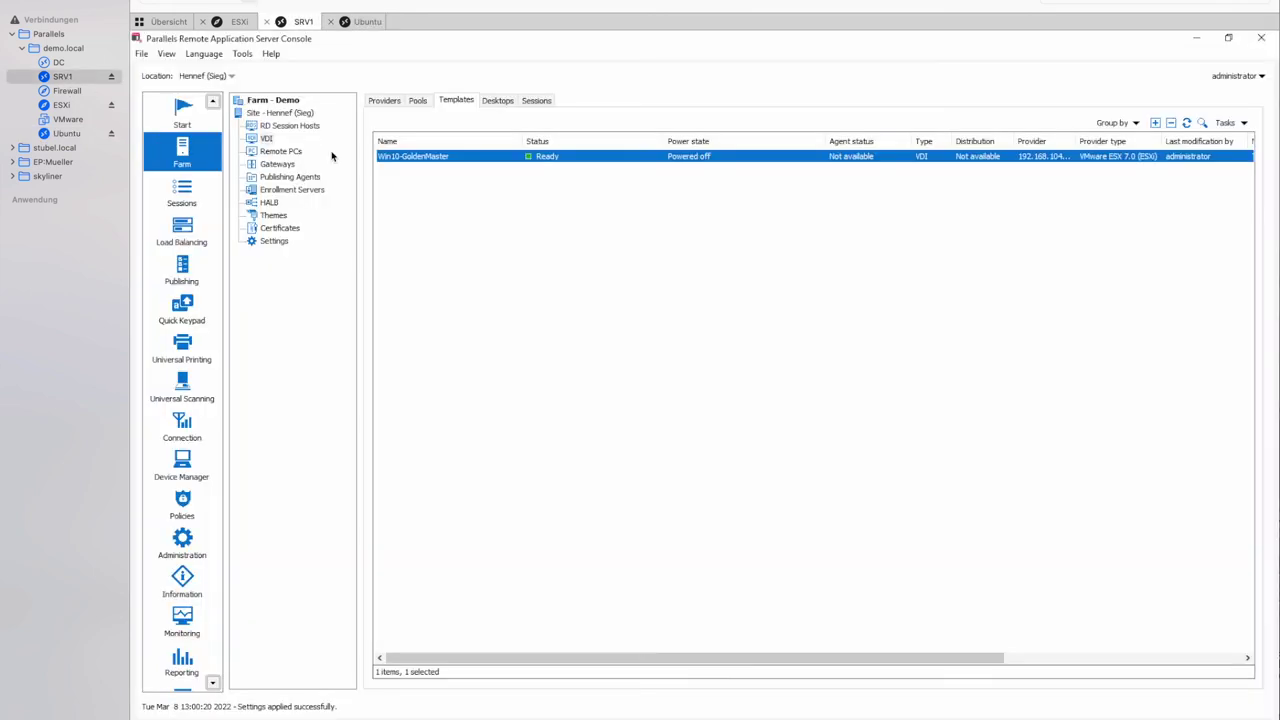
Navigate from Site and Farm to the VDI Templates list and bring up Win10-GoldenMaster's actions.
left_click(276, 113)
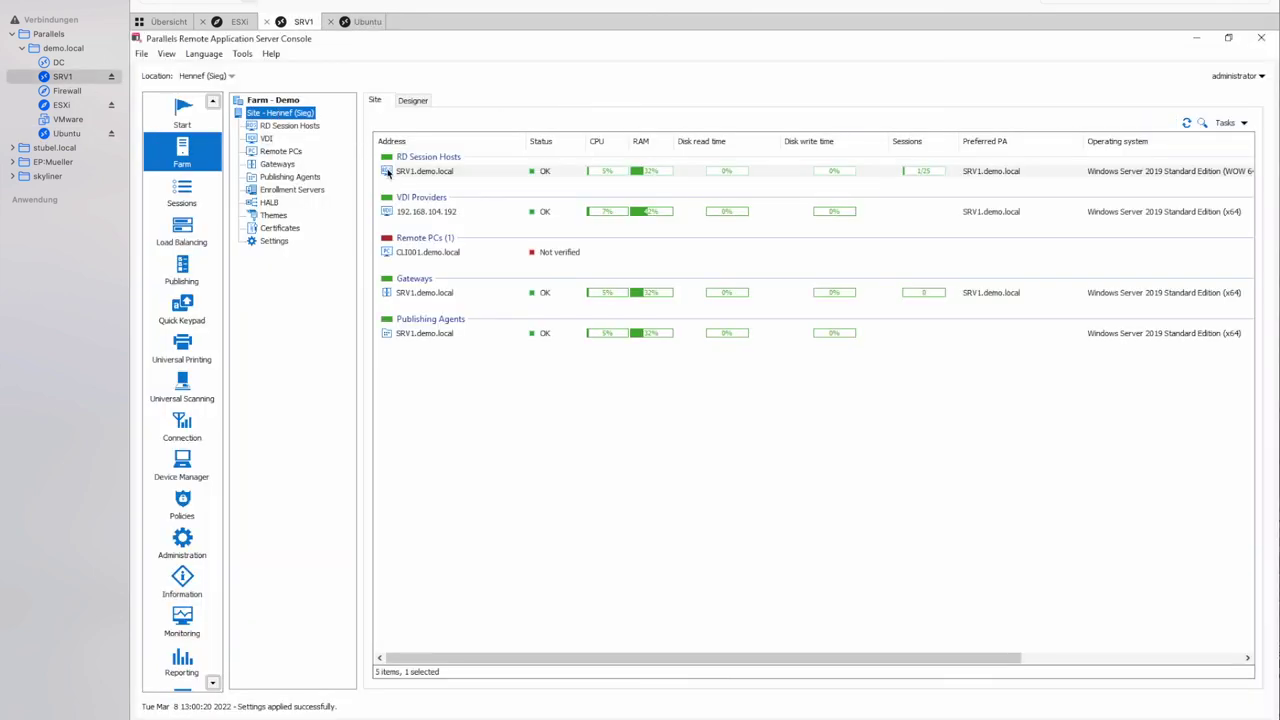
left_click(287, 100)
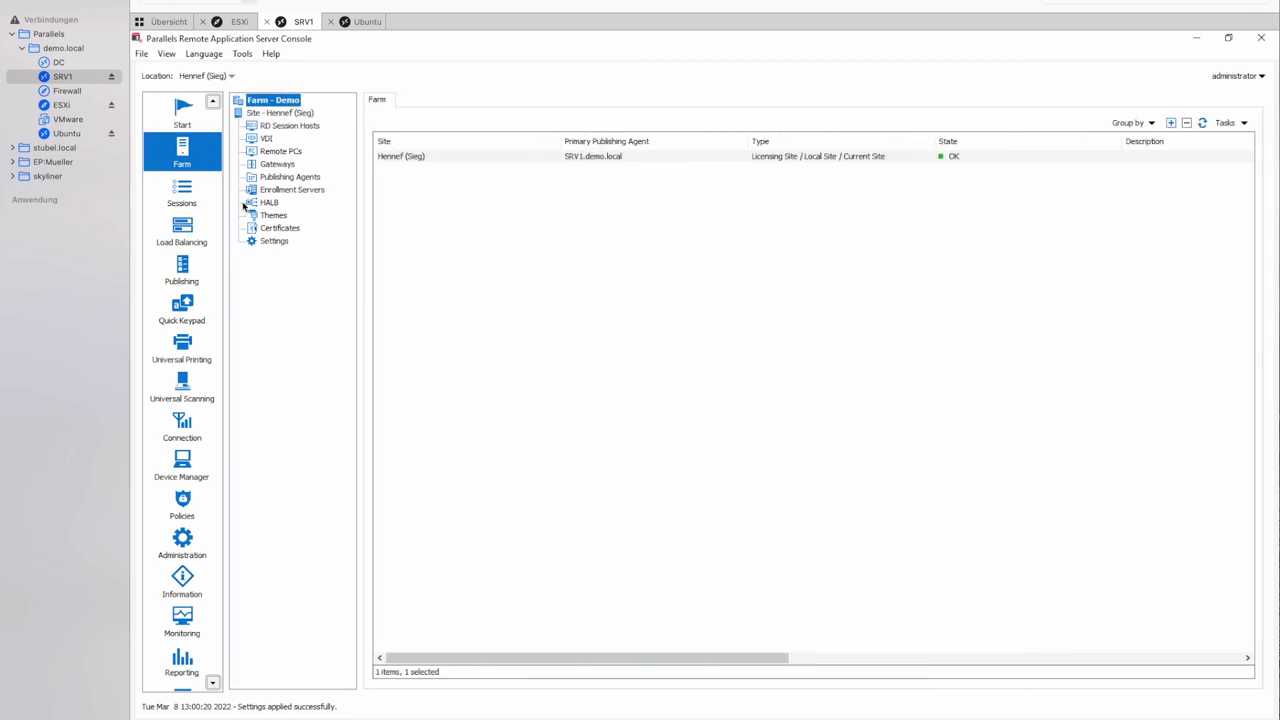
left_click(265, 140)
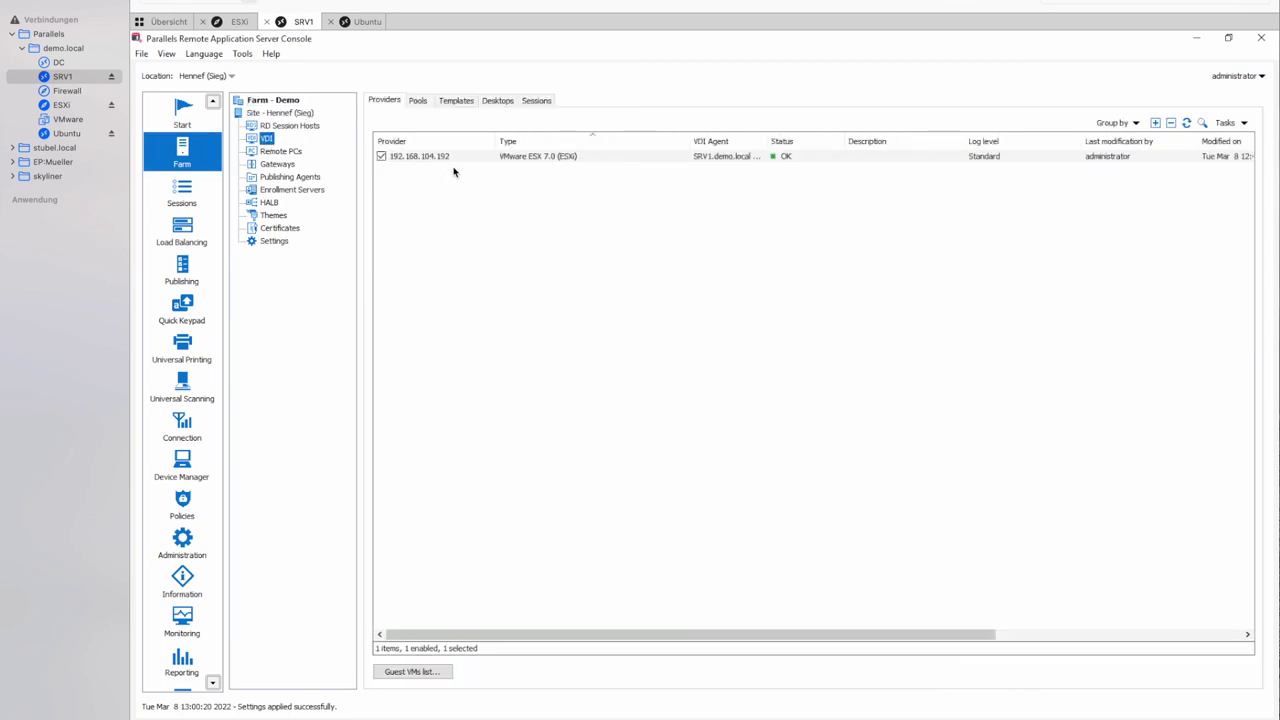
left_click(454, 102)
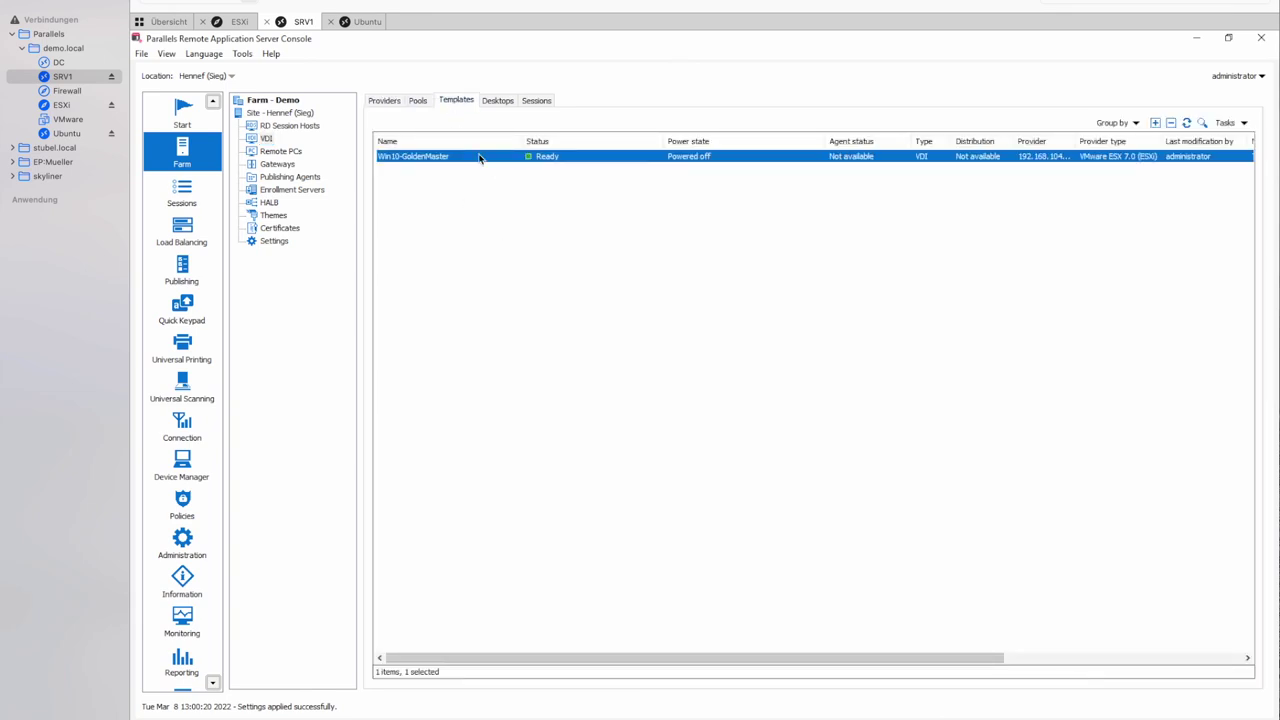
right_click(478, 157)
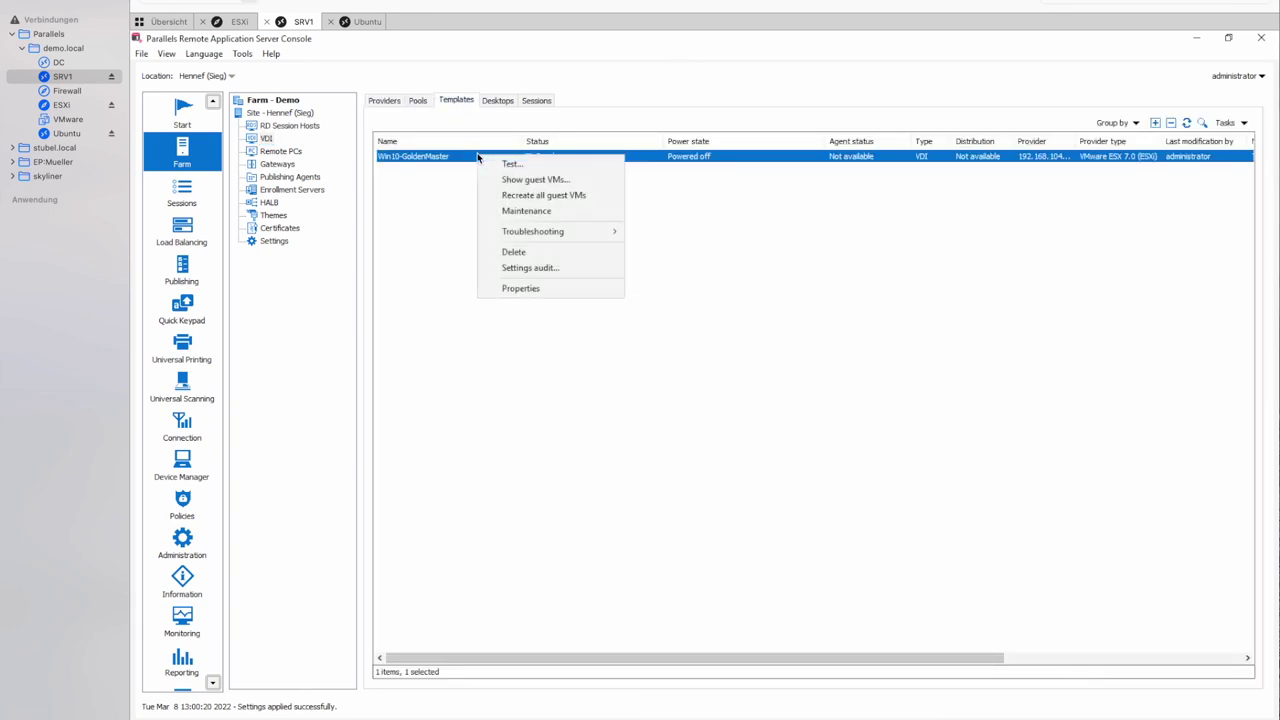